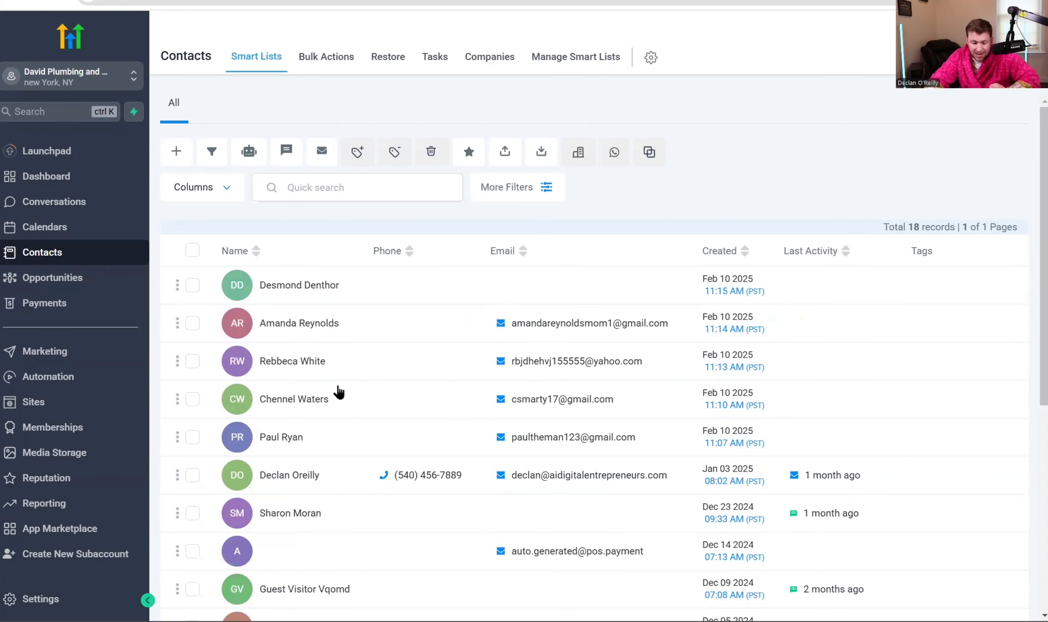
- Open the sixth contact's full record from the Smart Lists table
click(295, 475)
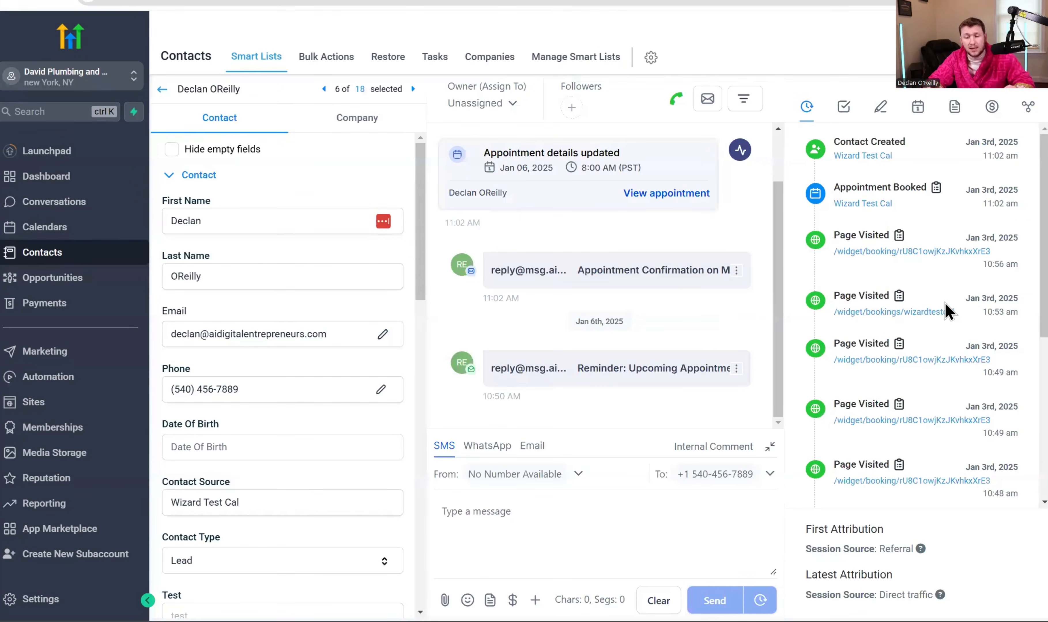
scroll(367, 255, down, 15)
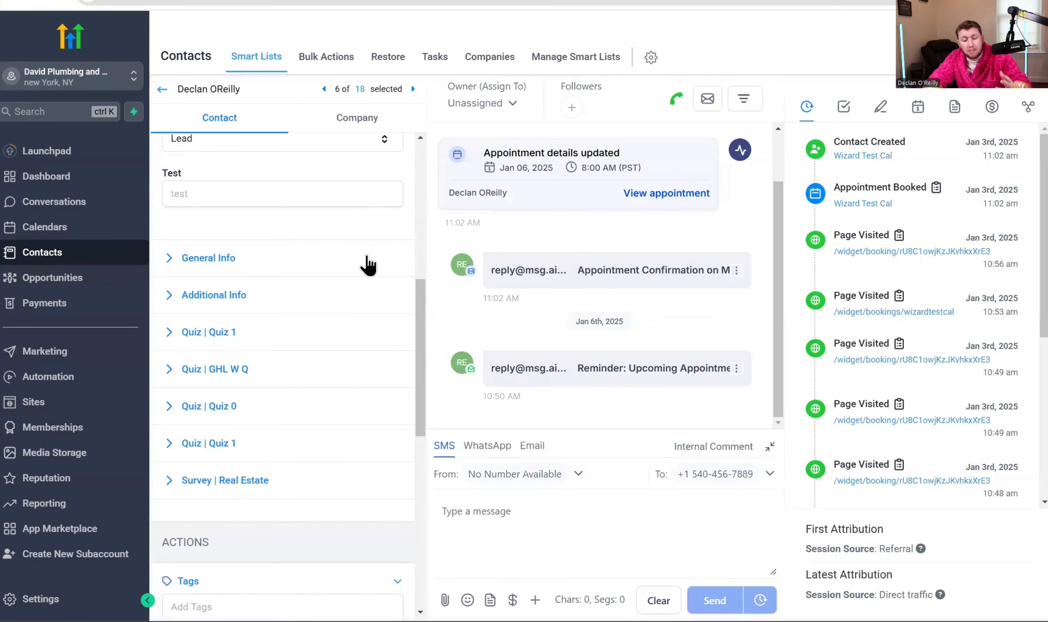
scroll(348, 319, up, 10)
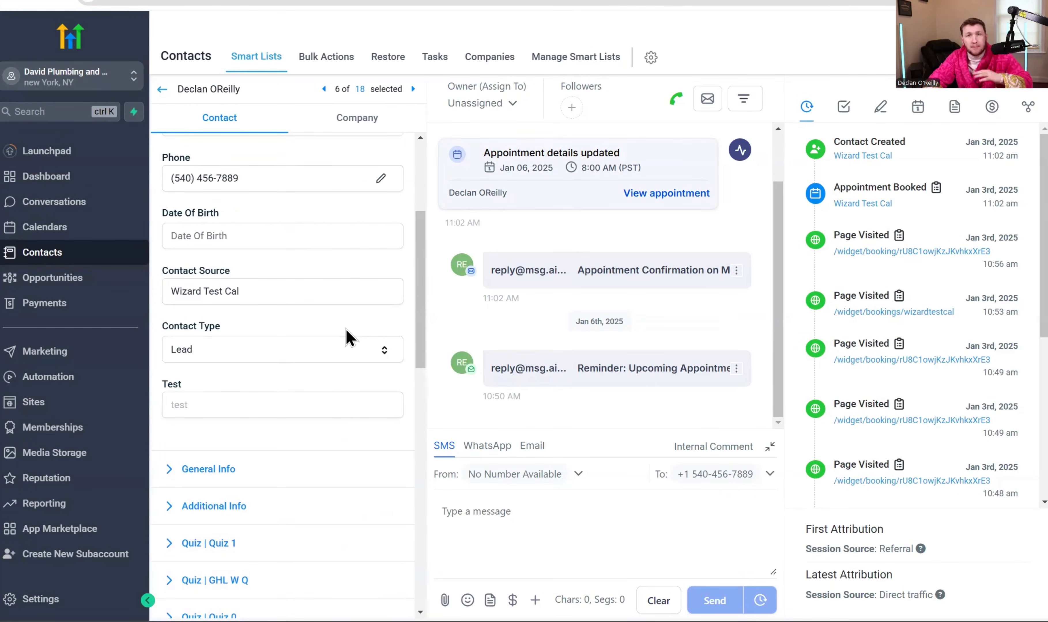
scroll(260, 241, down, 5)
scroll(239, 468, down, 8)
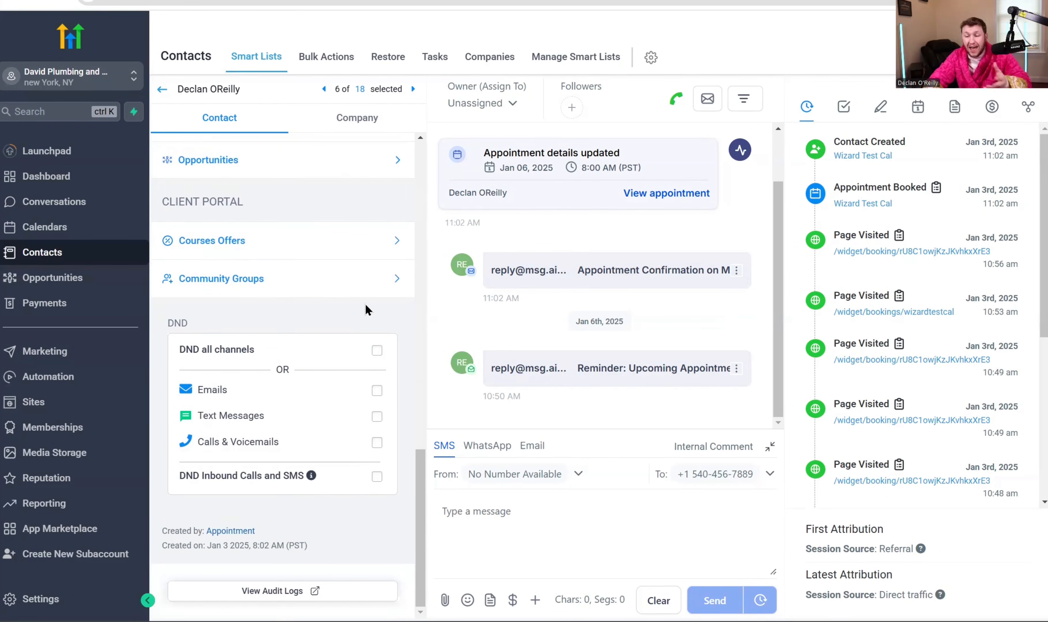
scroll(340, 323, up, 15)
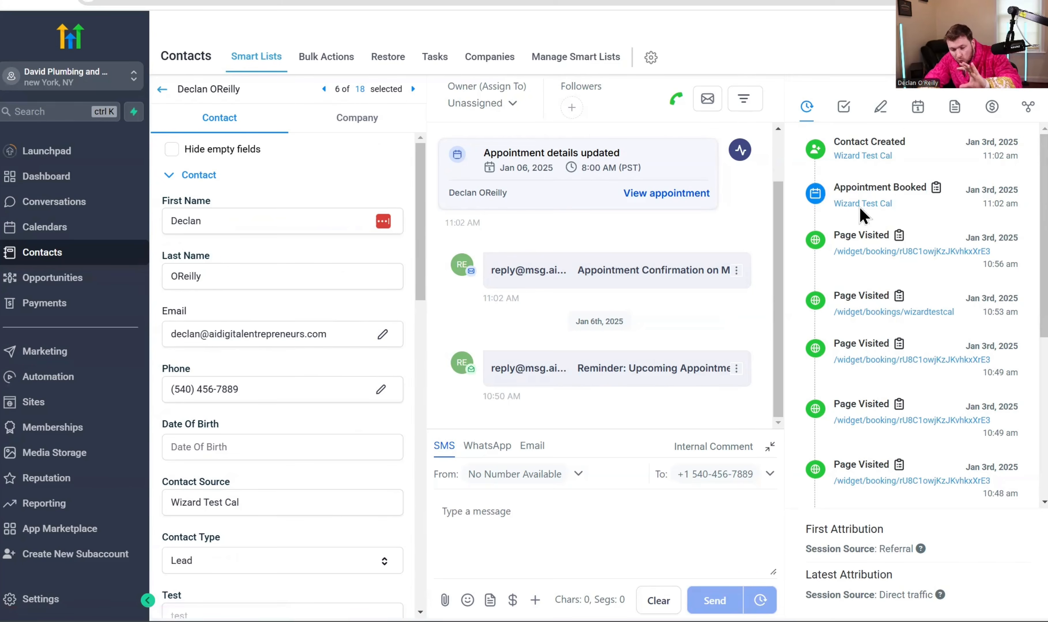
scroll(865, 235, down, 5)
scroll(866, 236, down, 2)
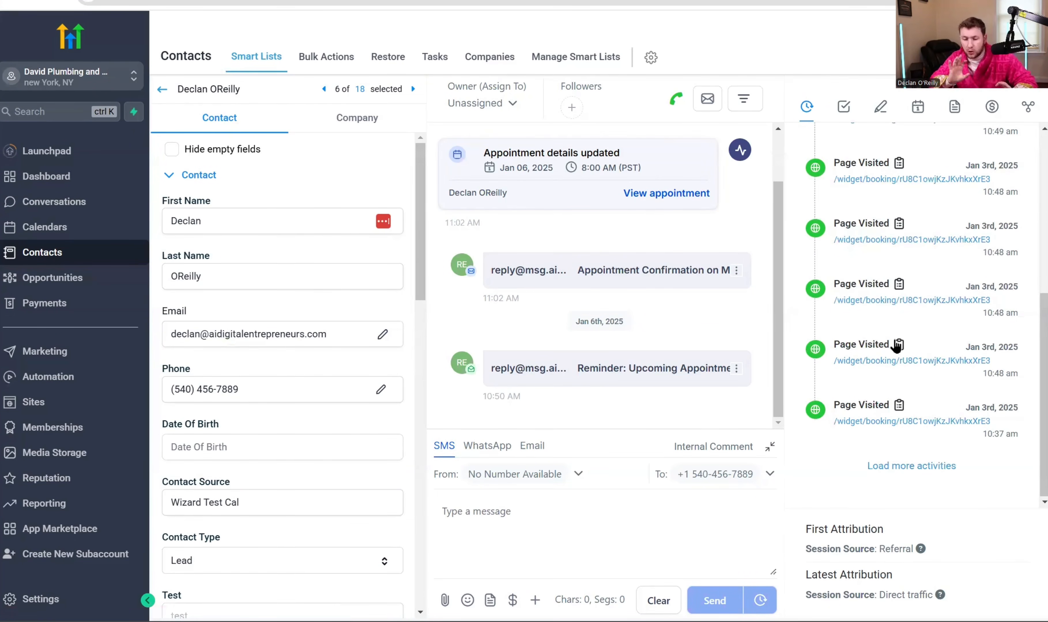
scroll(896, 347, up, 10)
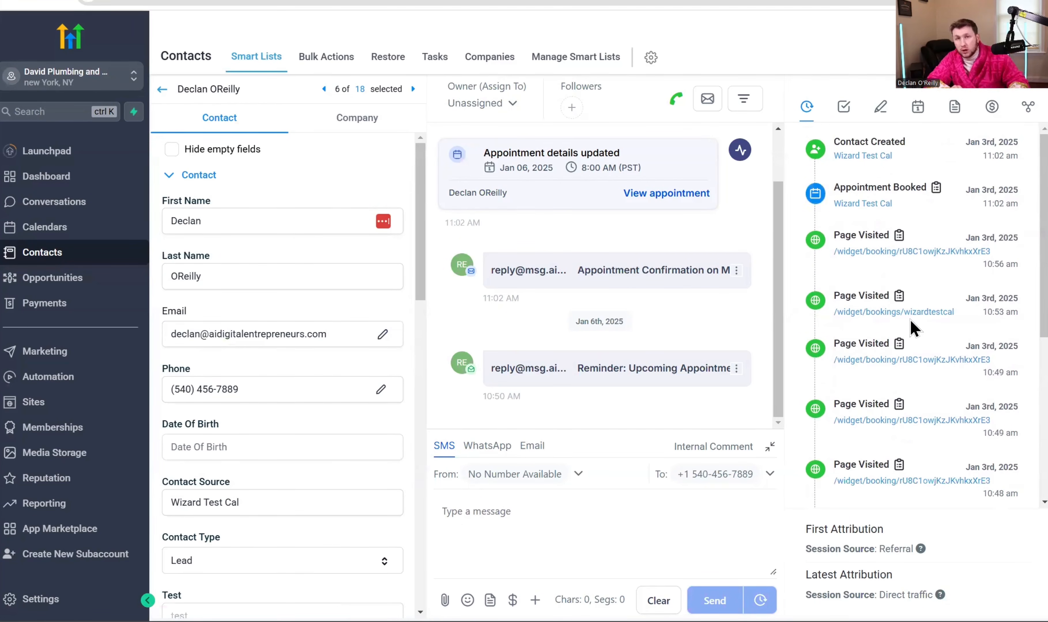
scroll(942, 237, down, 5)
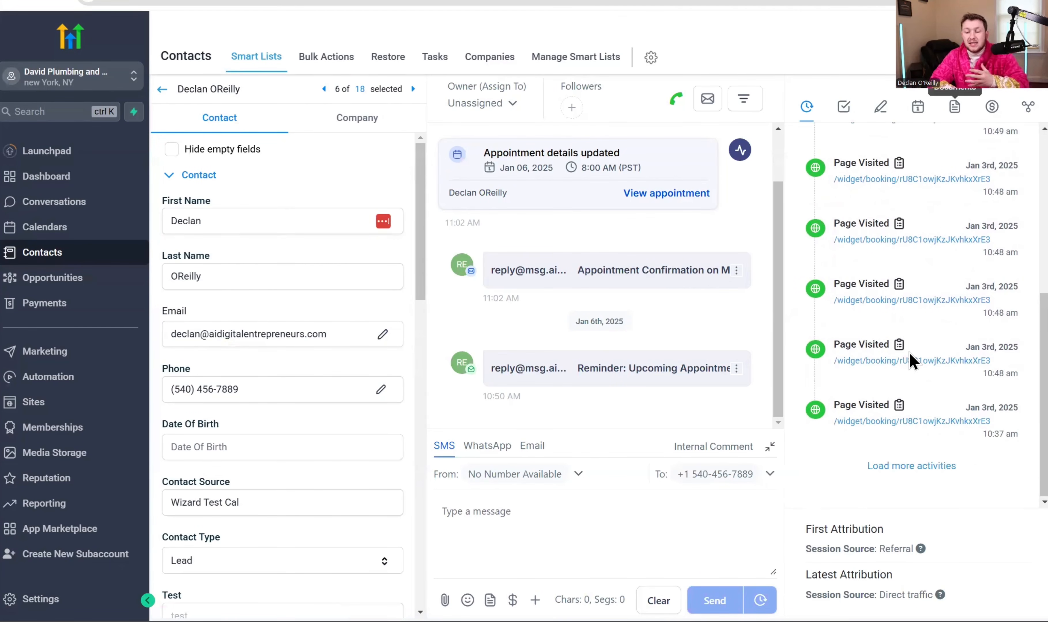
scroll(909, 351, up, 5)
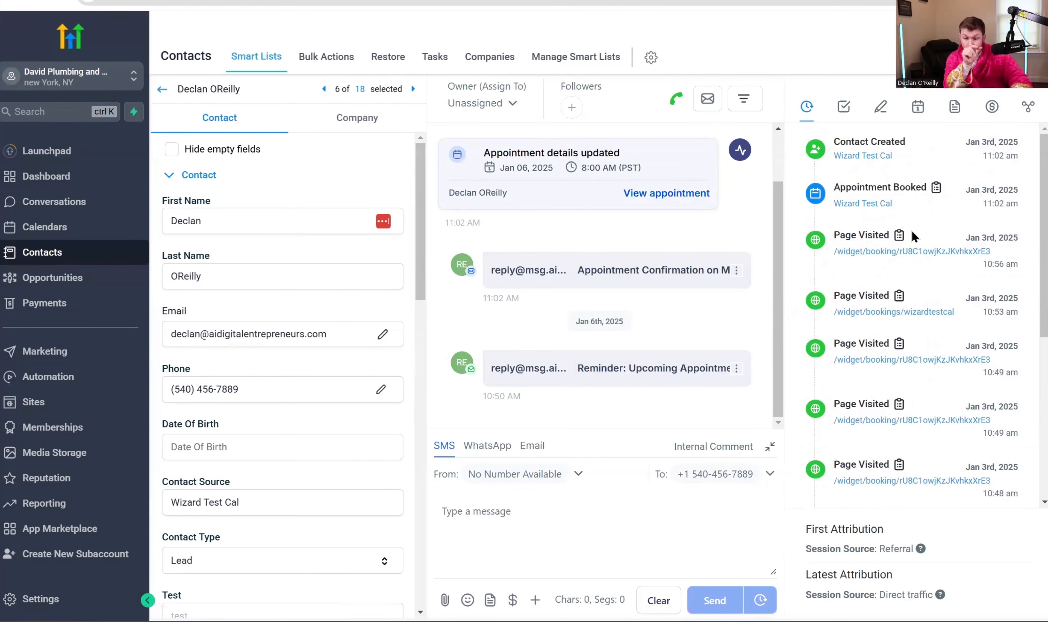
- Browse the contact's Tasks, Notes, Appointments, Documents, Payments and Associations panels, then return to the list
click(841, 112)
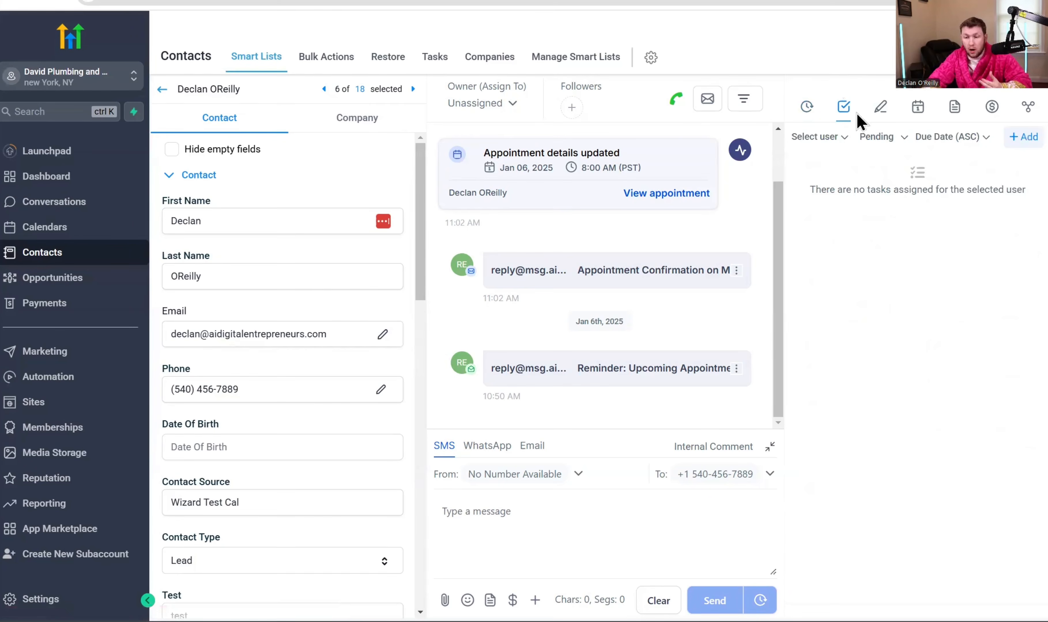
click(880, 107)
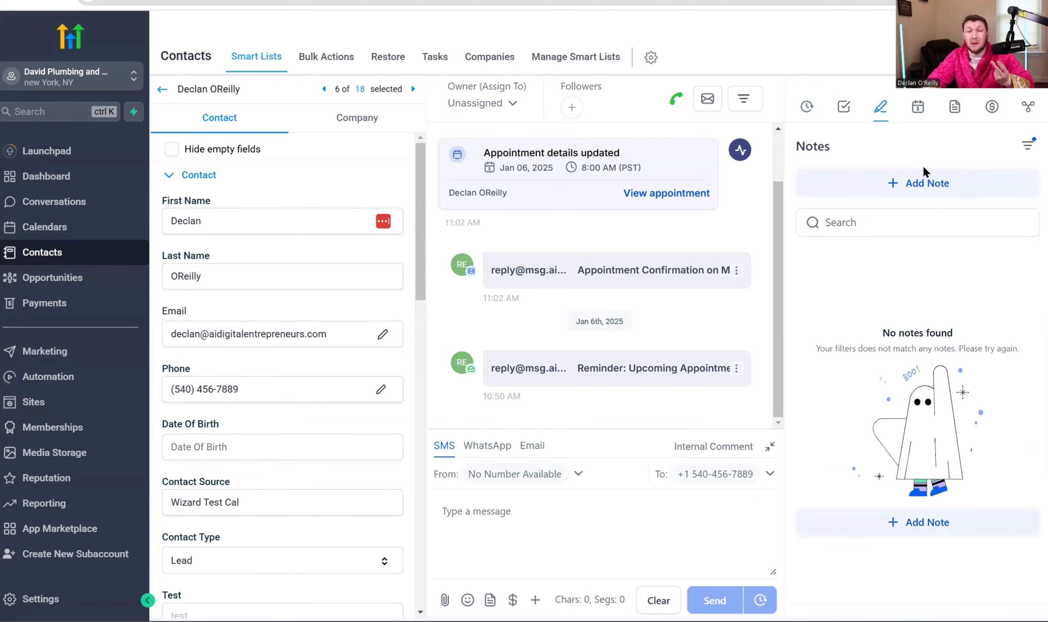
click(918, 114)
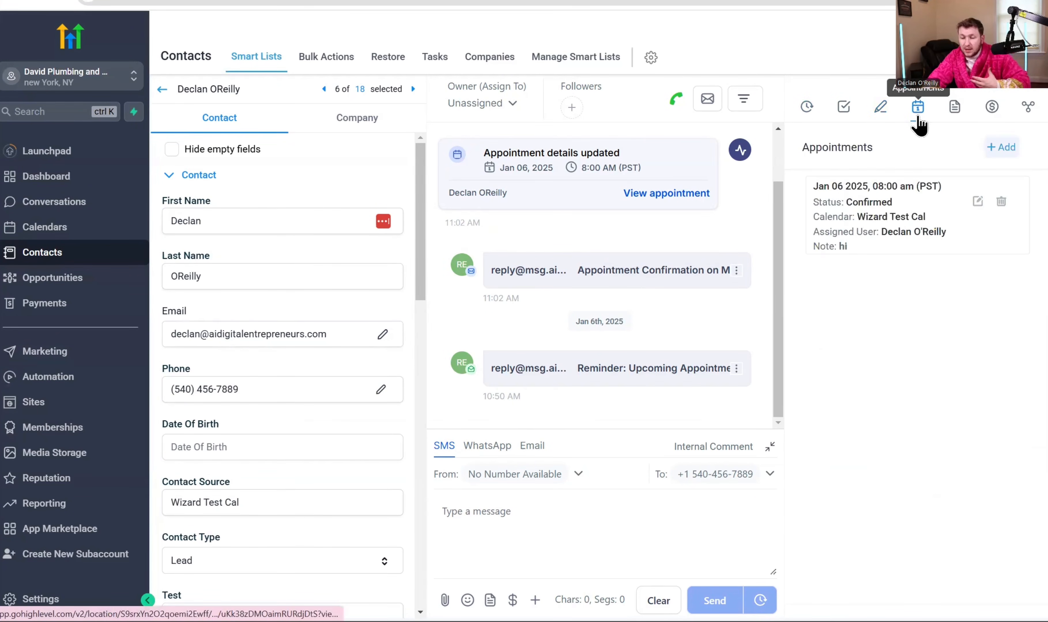
click(956, 110)
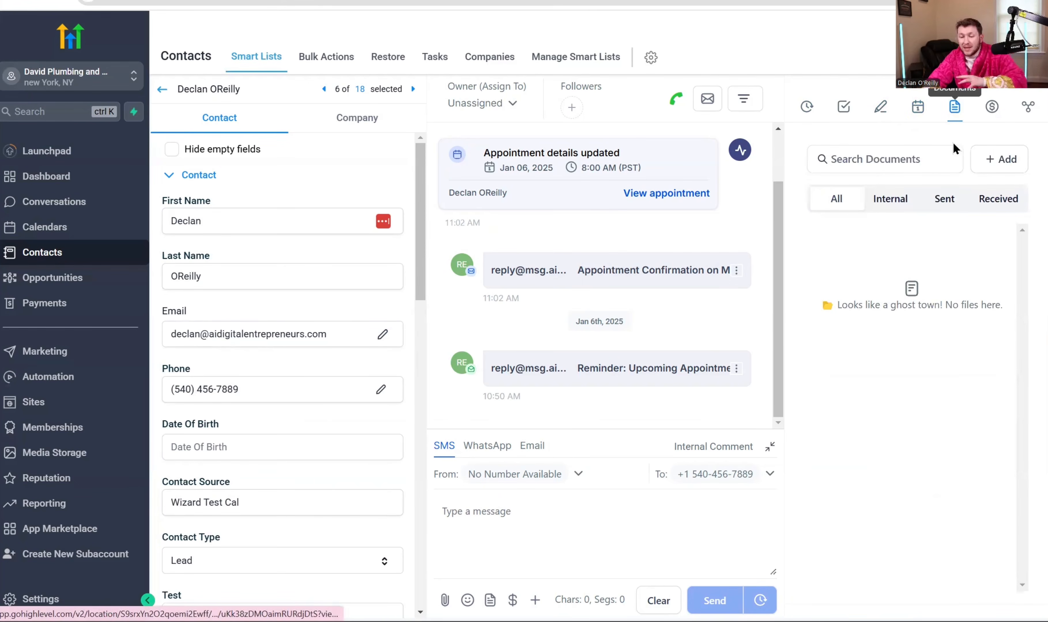
click(992, 107)
click(1028, 108)
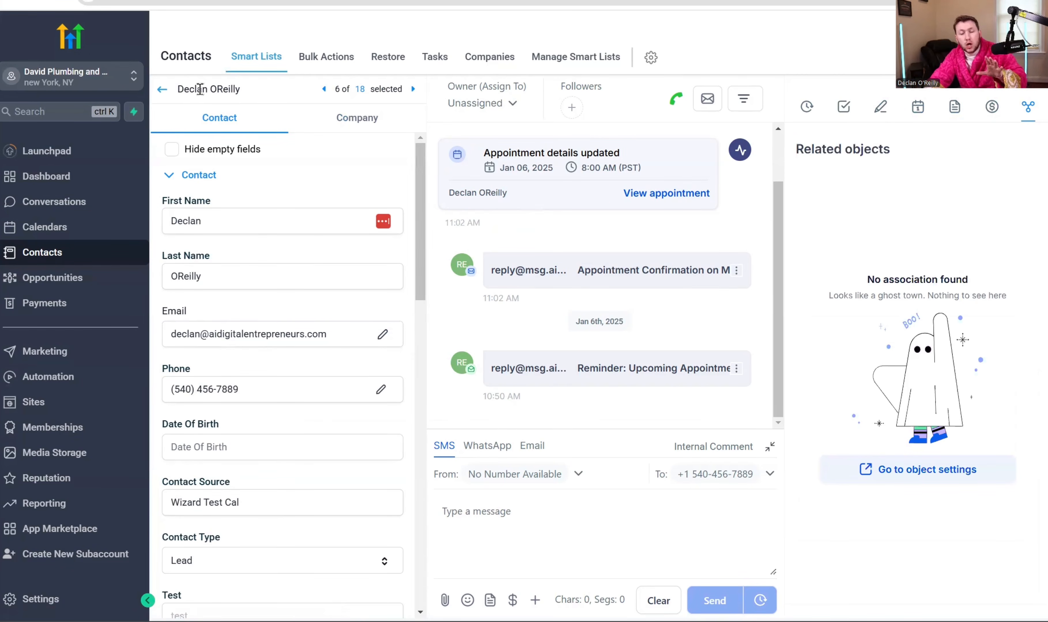
click(163, 89)
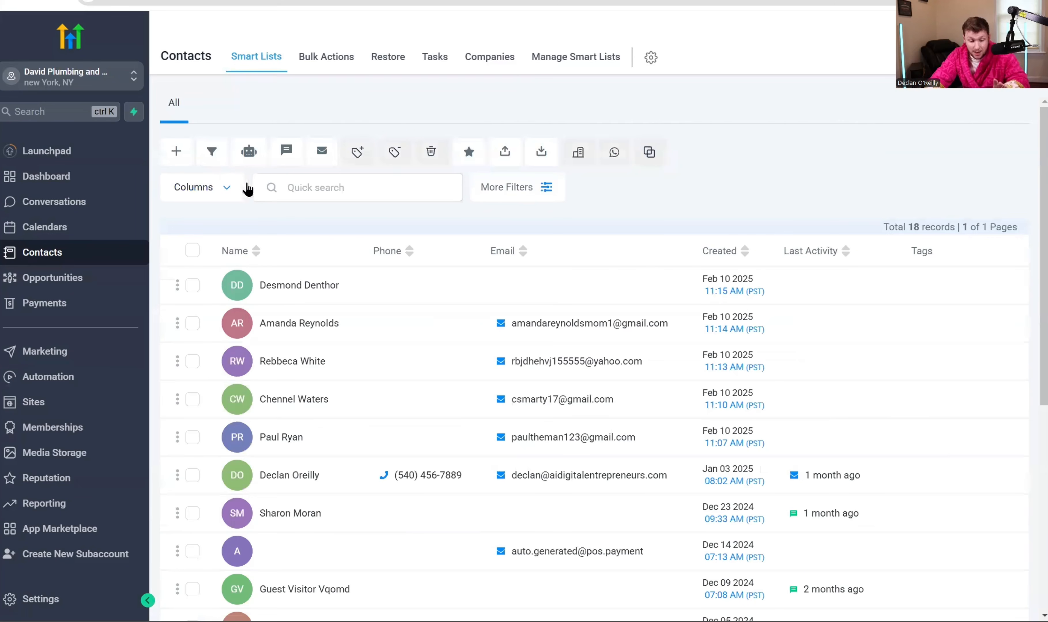
- Open the second contact's record and scroll through it
click(291, 330)
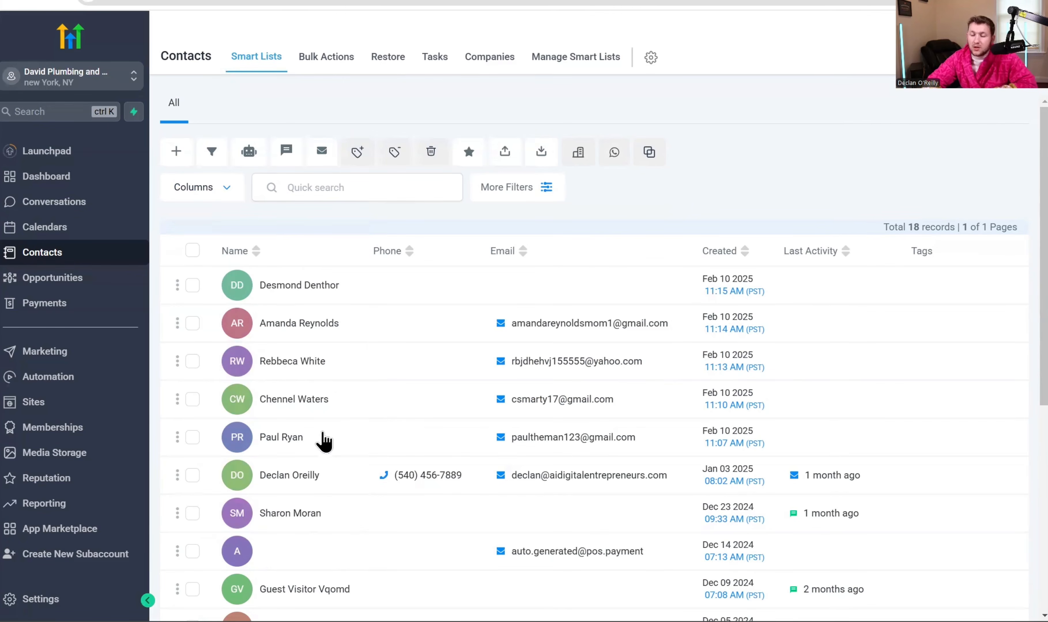
scroll(282, 364, down, 4)
scroll(283, 369, up, 5)
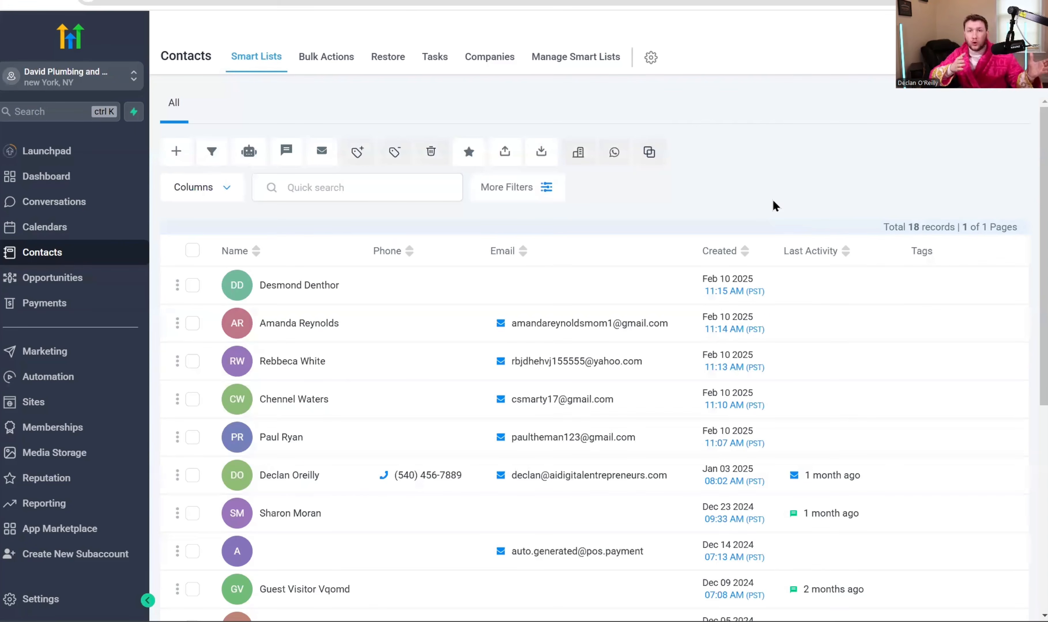
- Change the table columns, hiding Created and Last Activity and adding Address (full)
click(224, 188)
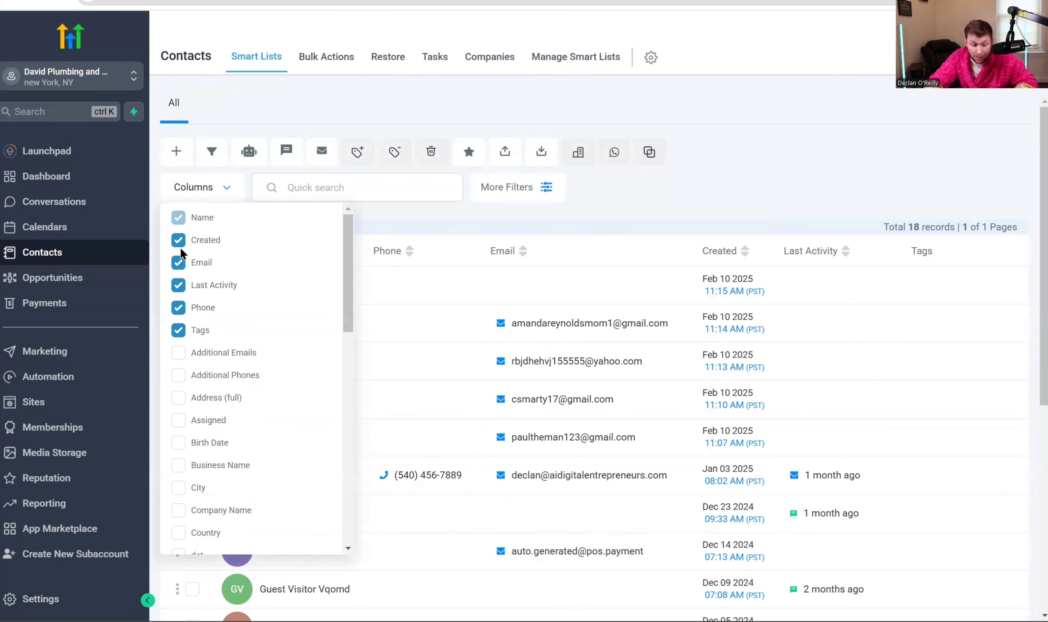
click(178, 309)
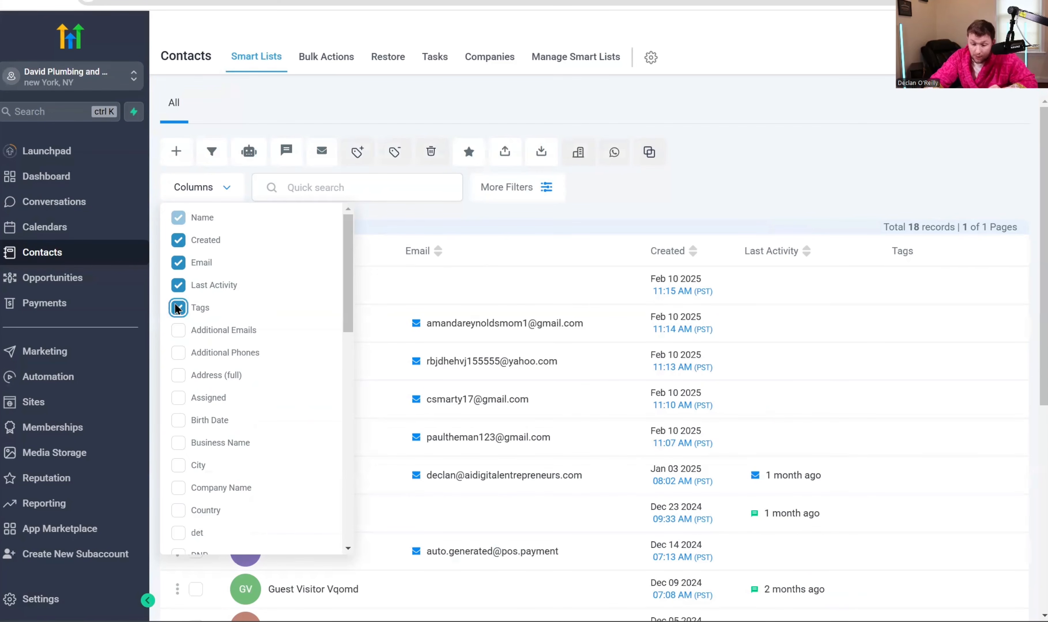
click(178, 308)
click(177, 309)
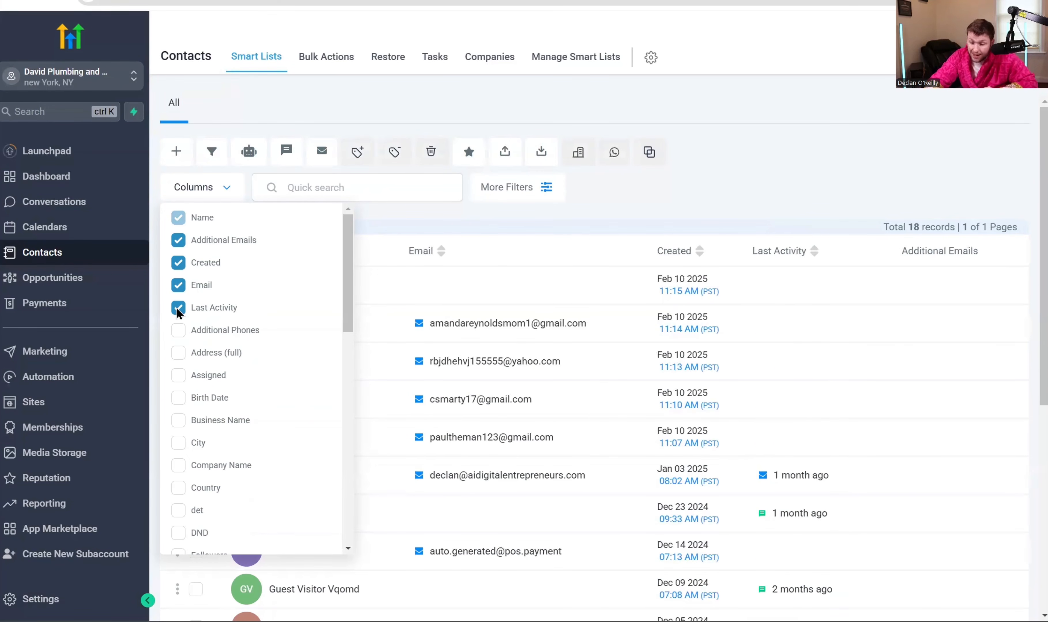
click(178, 331)
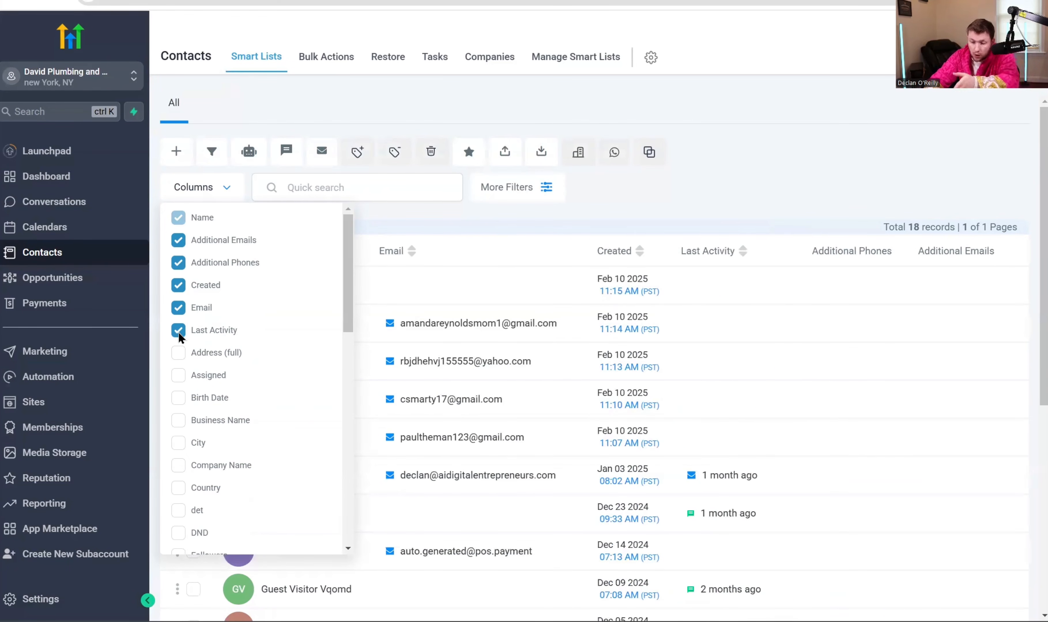
click(179, 354)
click(179, 353)
click(178, 331)
click(179, 307)
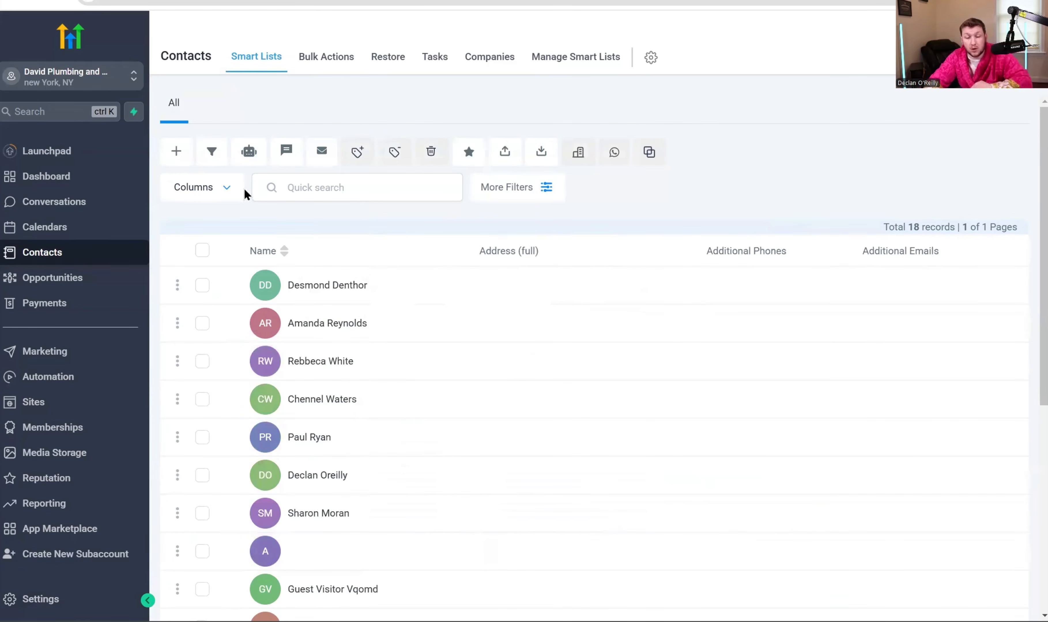
- Add the City column to the contacts table and review the result
click(219, 189)
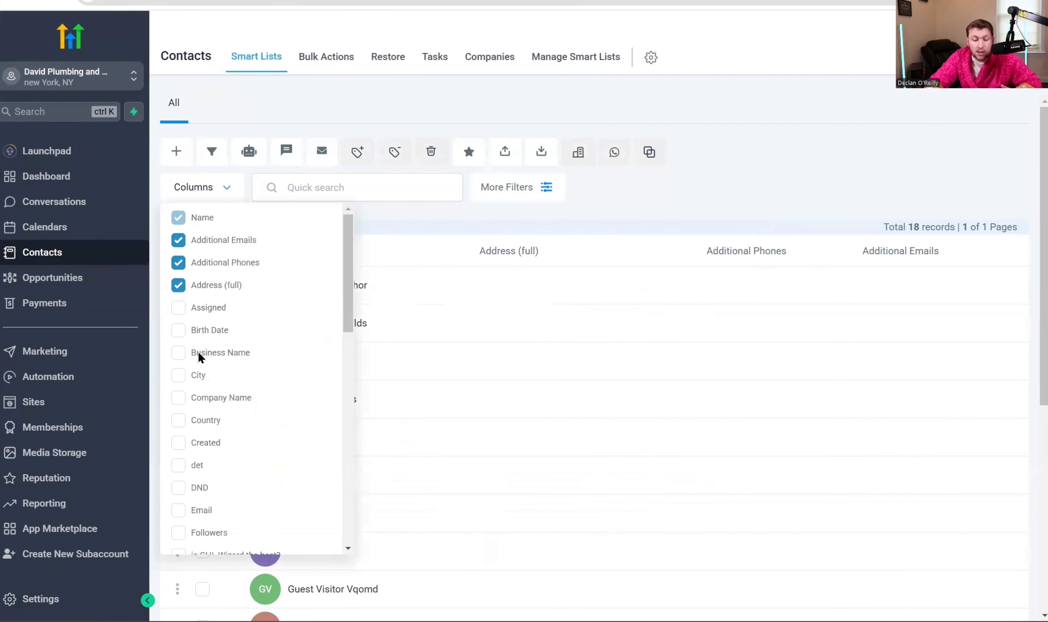
click(191, 376)
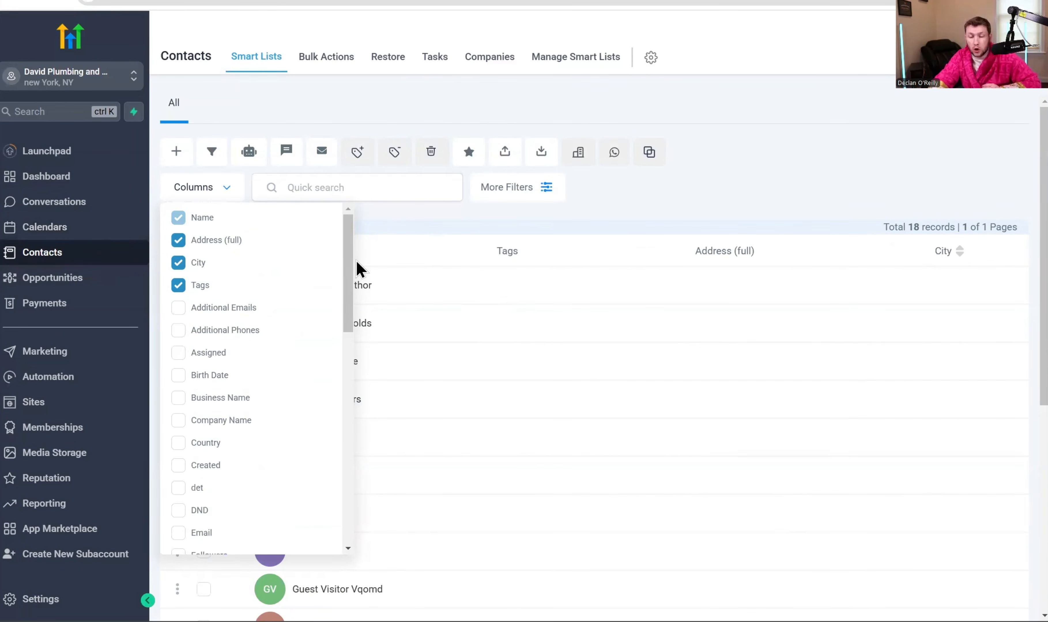
click(357, 269)
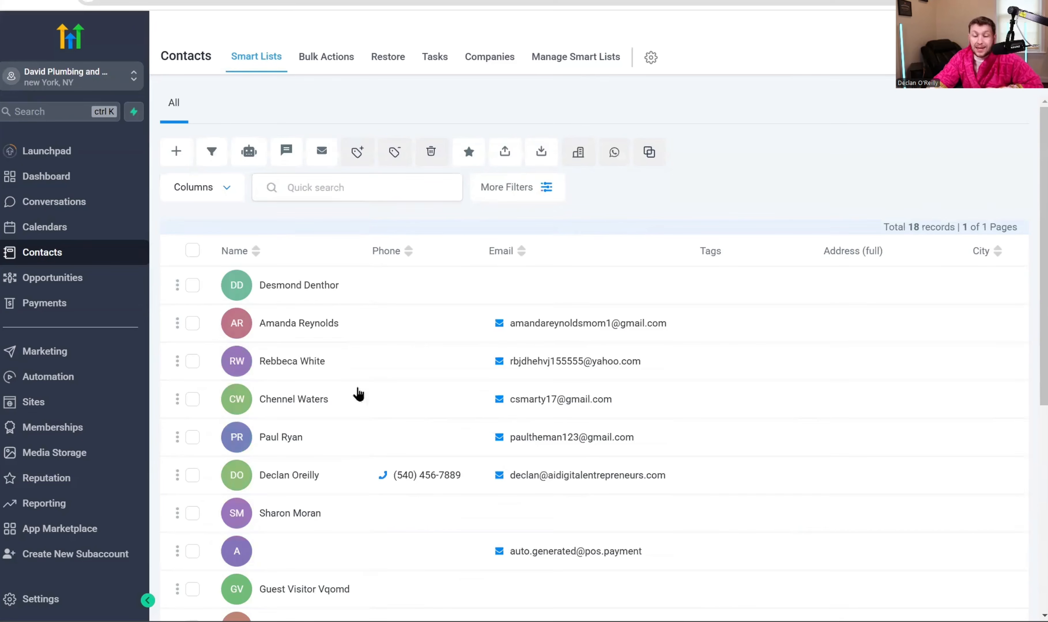
click(199, 189)
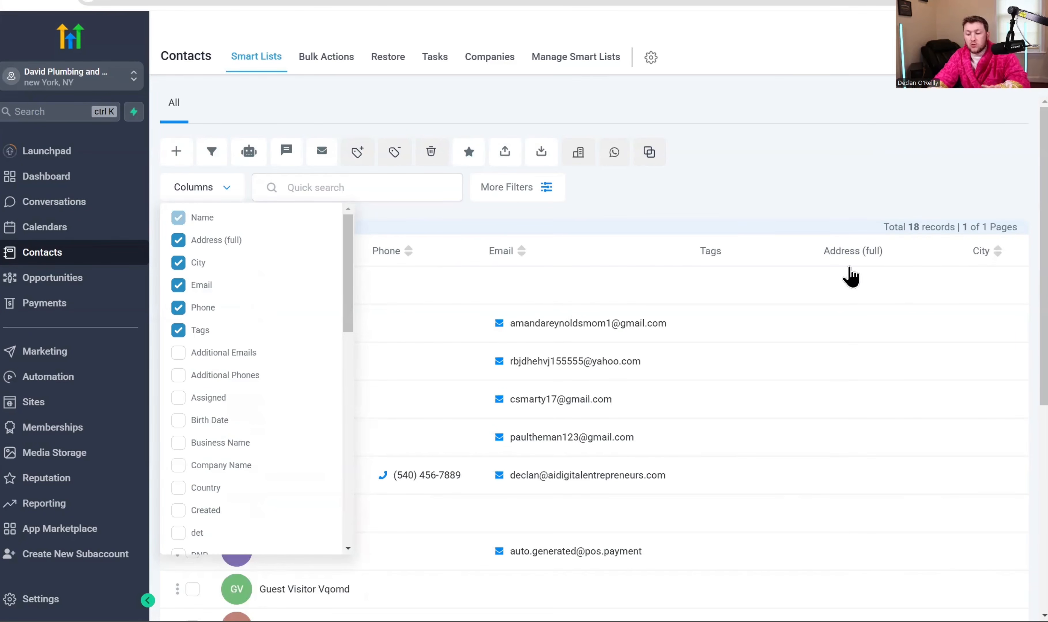
click(763, 216)
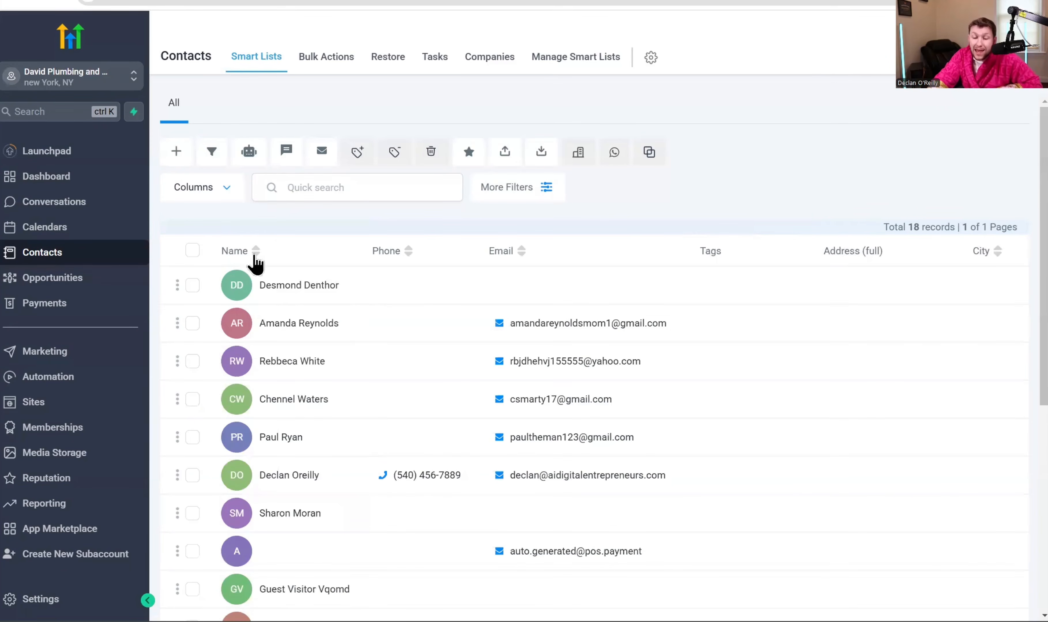
click(345, 189)
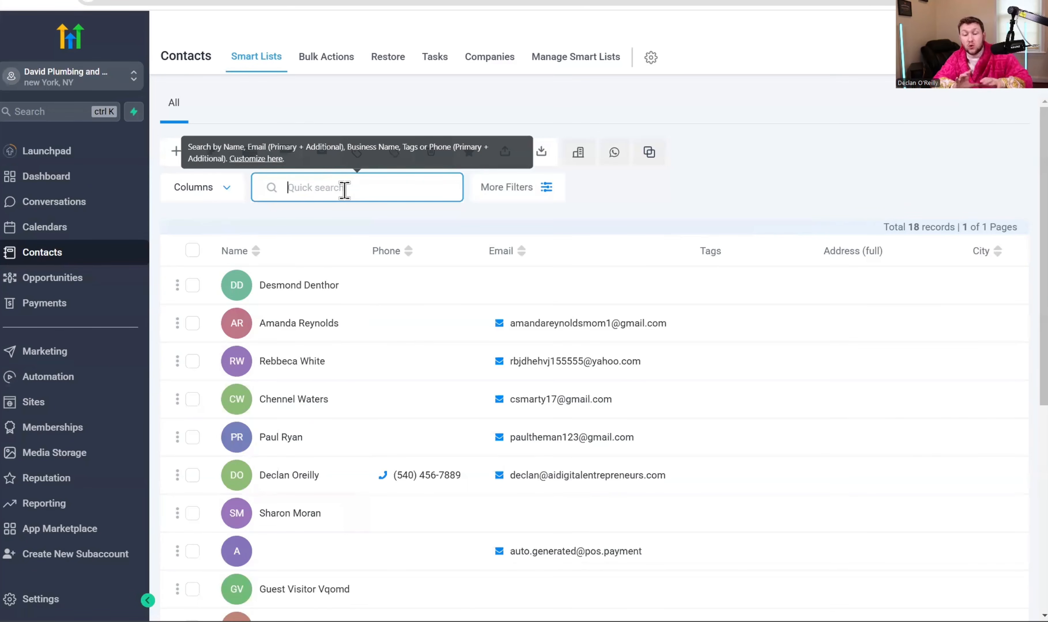
- Quick-search contacts for 'declan', clear the search, and open More Filters
text(declan)
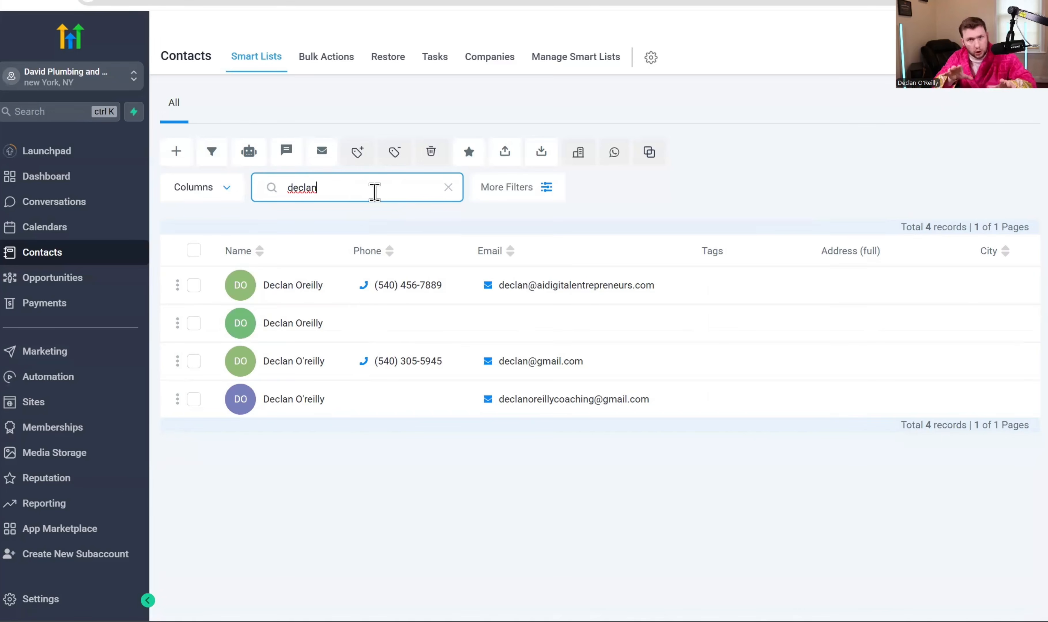
click(448, 187)
click(517, 187)
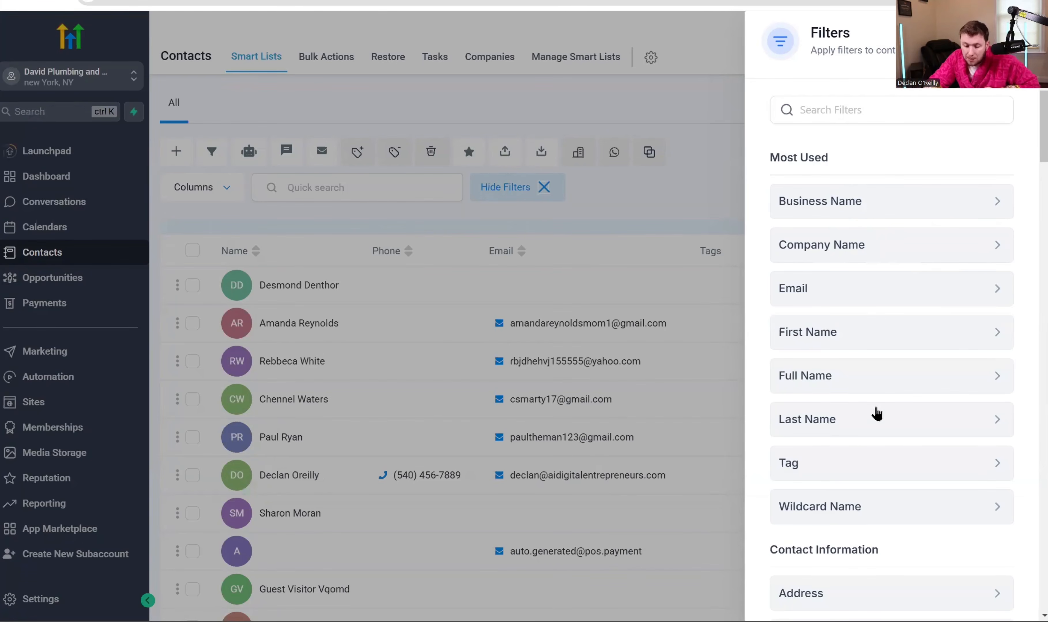
- Filter contacts by the 'hot lead' tag, then clear all filters
click(870, 465)
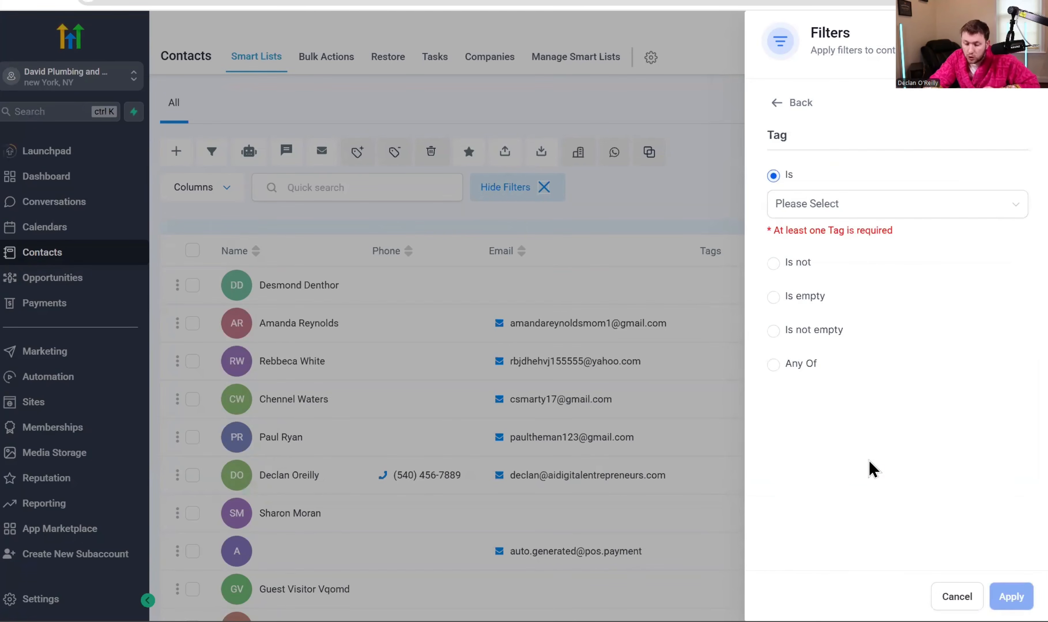
click(872, 207)
click(839, 262)
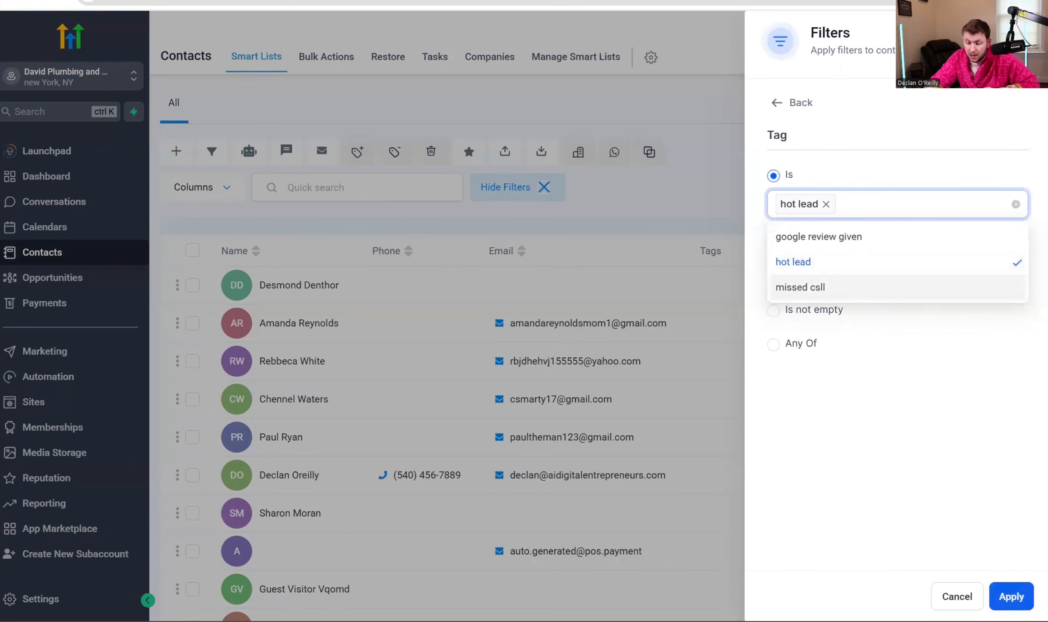
click(1011, 596)
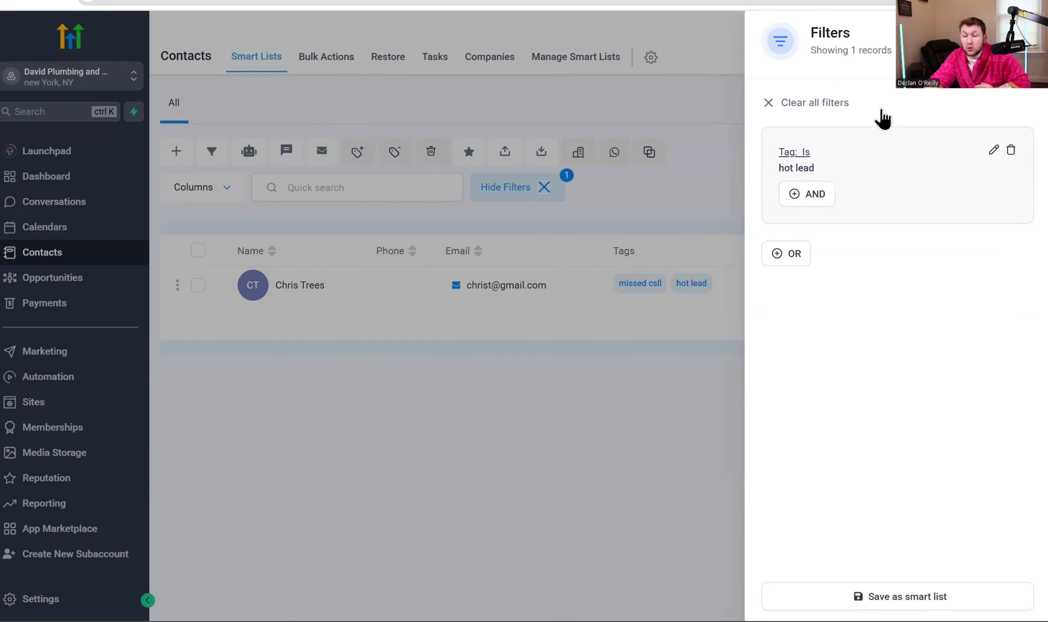
click(768, 103)
- Browse the filter fields, open the Email filter, and close the Filters panel
scroll(867, 365, down, 5)
scroll(879, 536, down, 20)
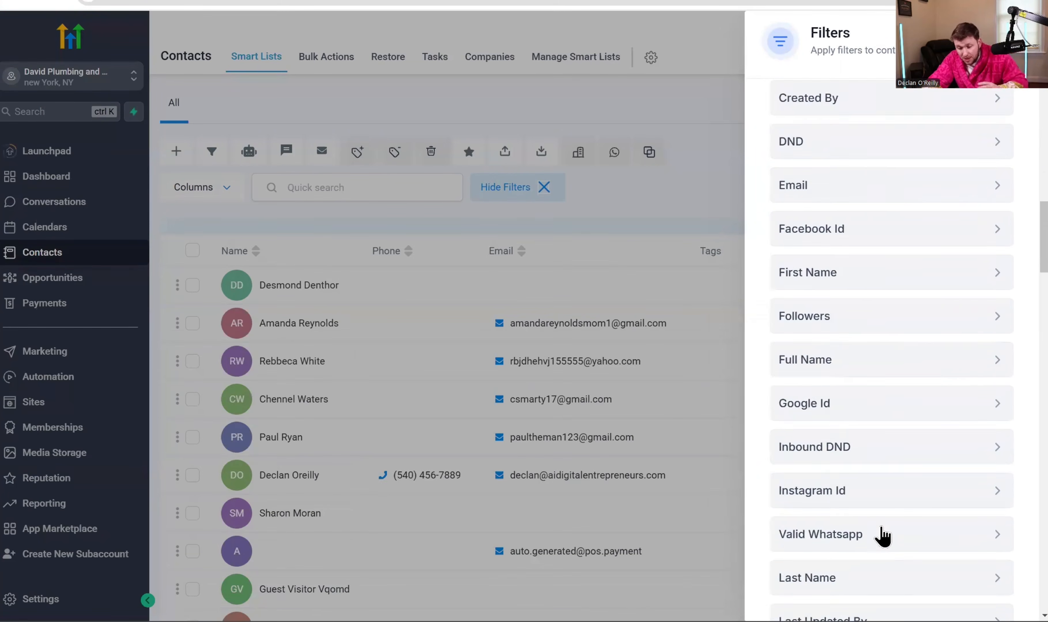
scroll(883, 557, down, 10)
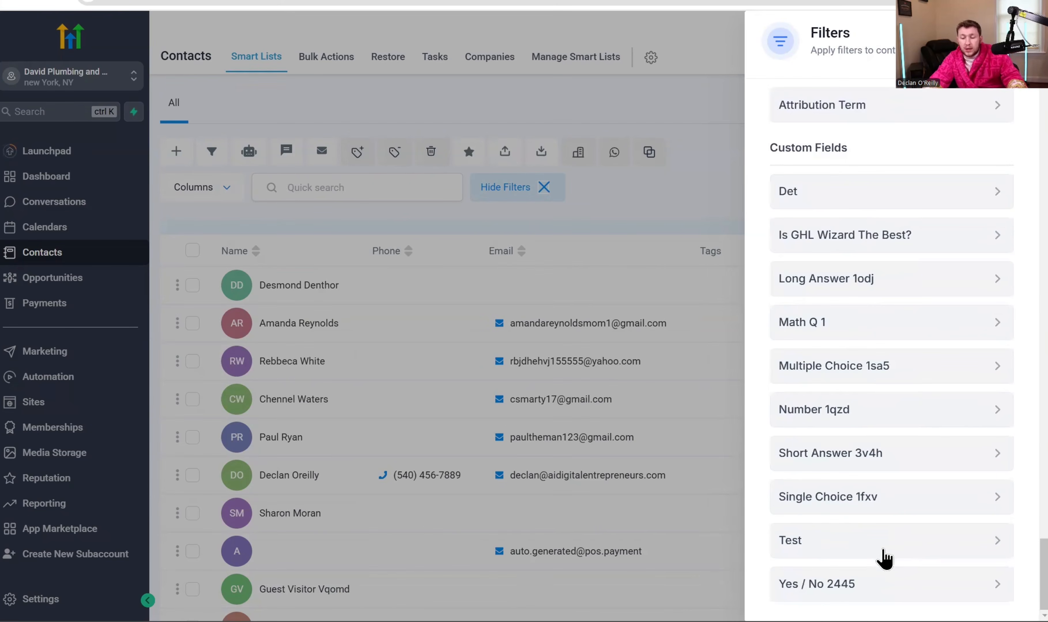
scroll(926, 515, up, 15)
scroll(918, 506, up, 8)
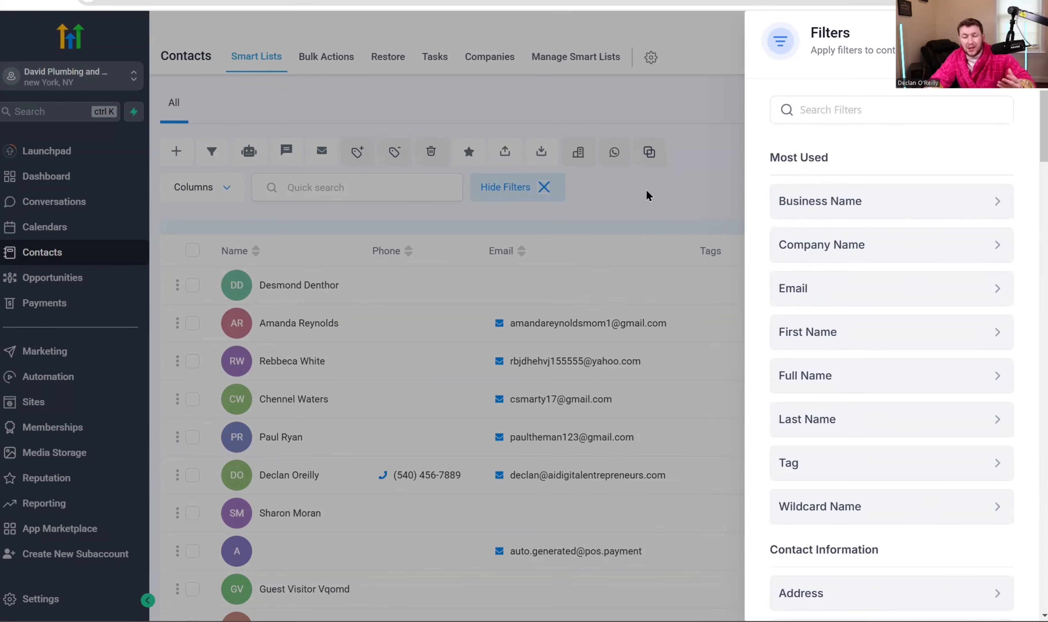
click(520, 188)
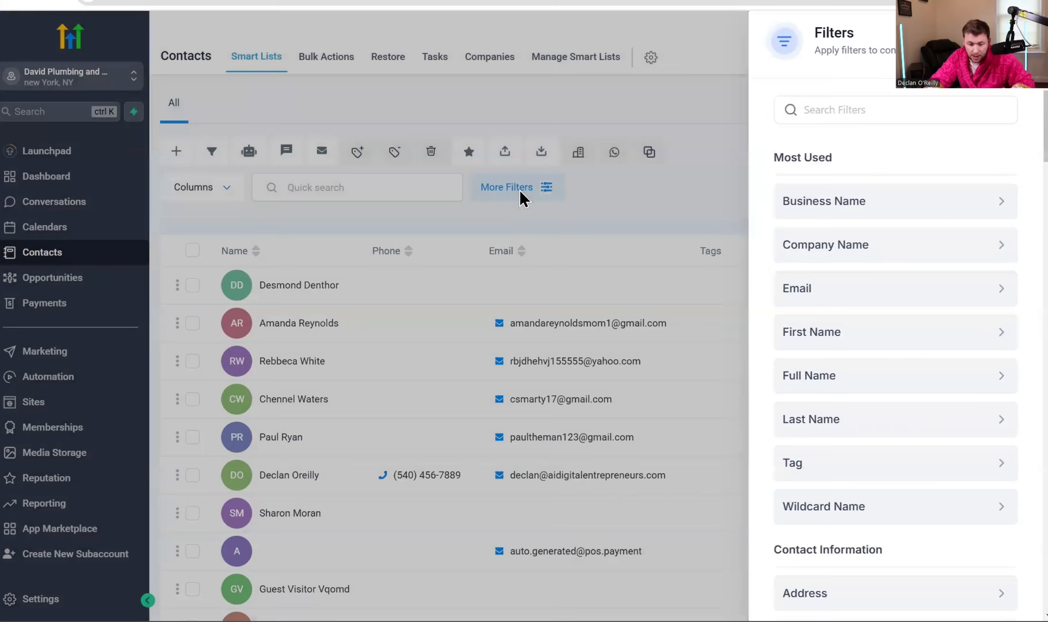
click(516, 188)
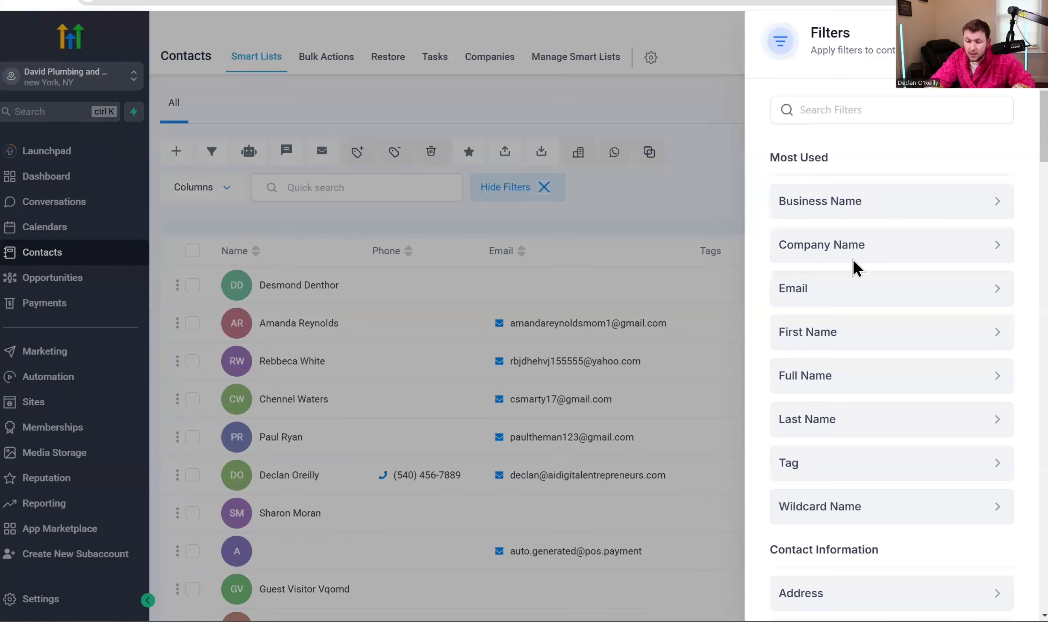
click(850, 296)
click(655, 218)
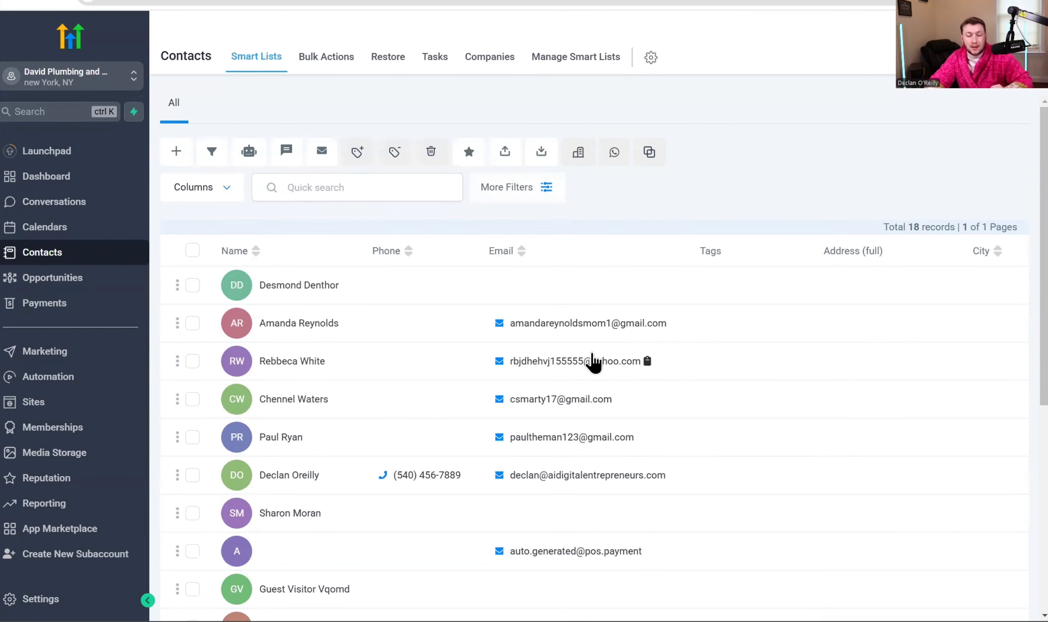
- Create and save a new contact named Test Test with an e-mail address
scroll(526, 445, down, 5)
scroll(526, 444, up, 5)
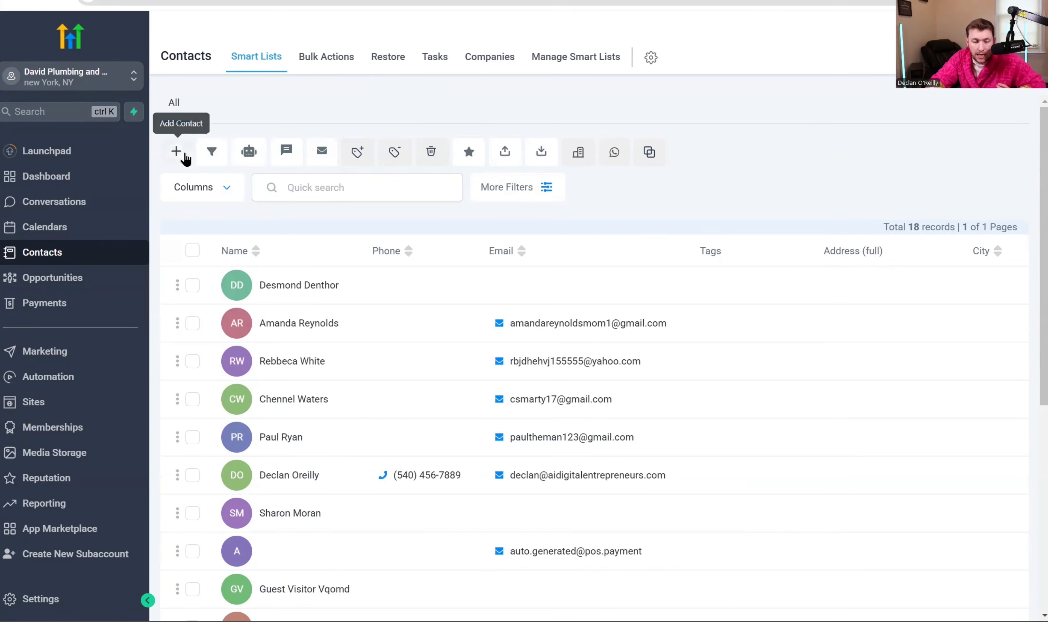
click(176, 152)
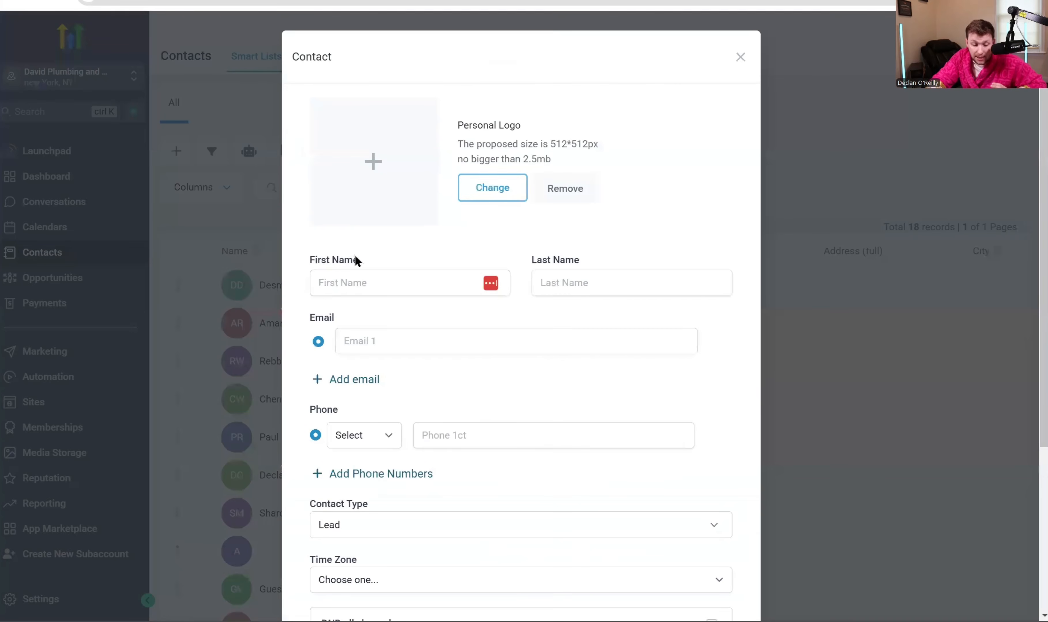
click(363, 282)
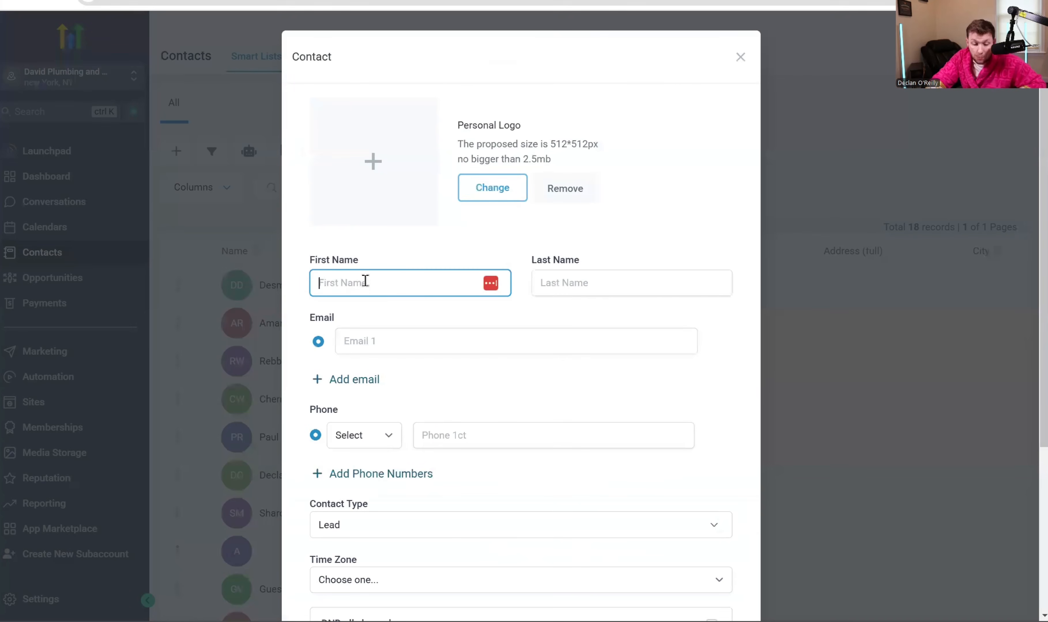
text(Test)
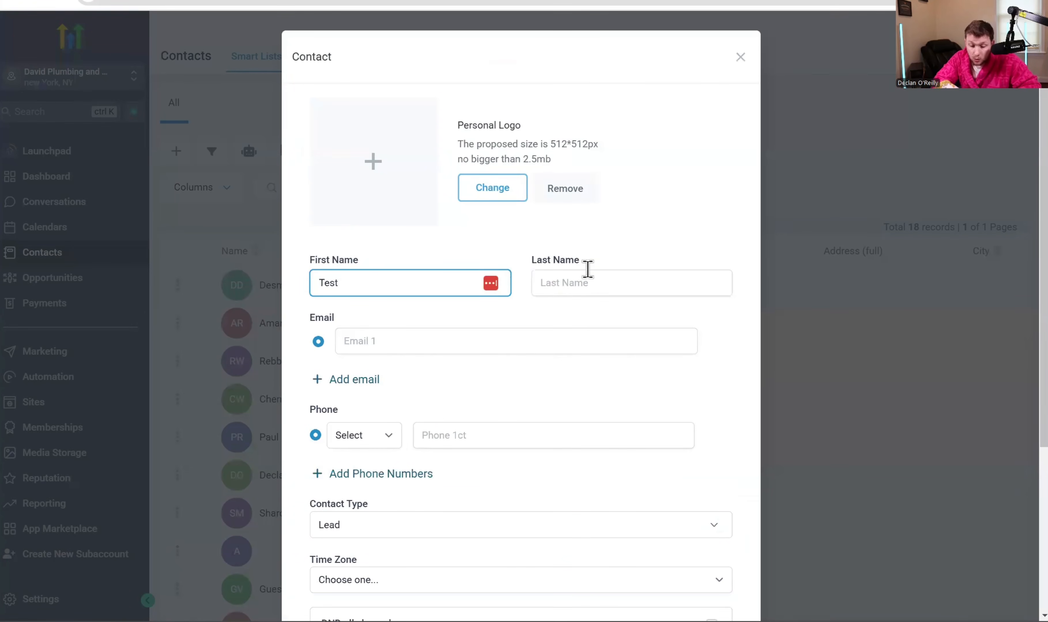
click(587, 269)
text(test)
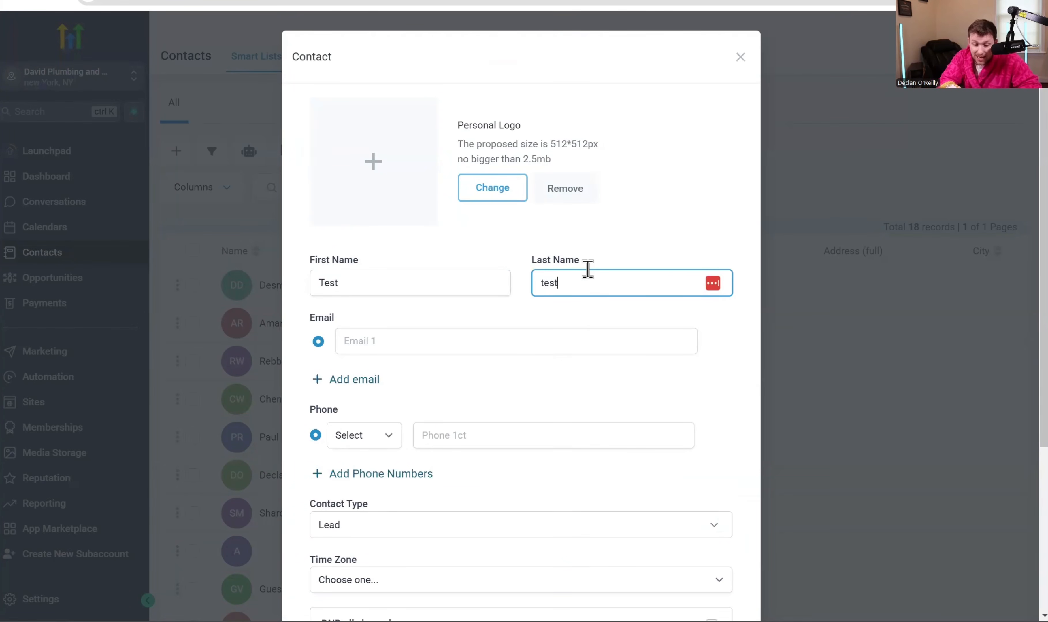
click(571, 332)
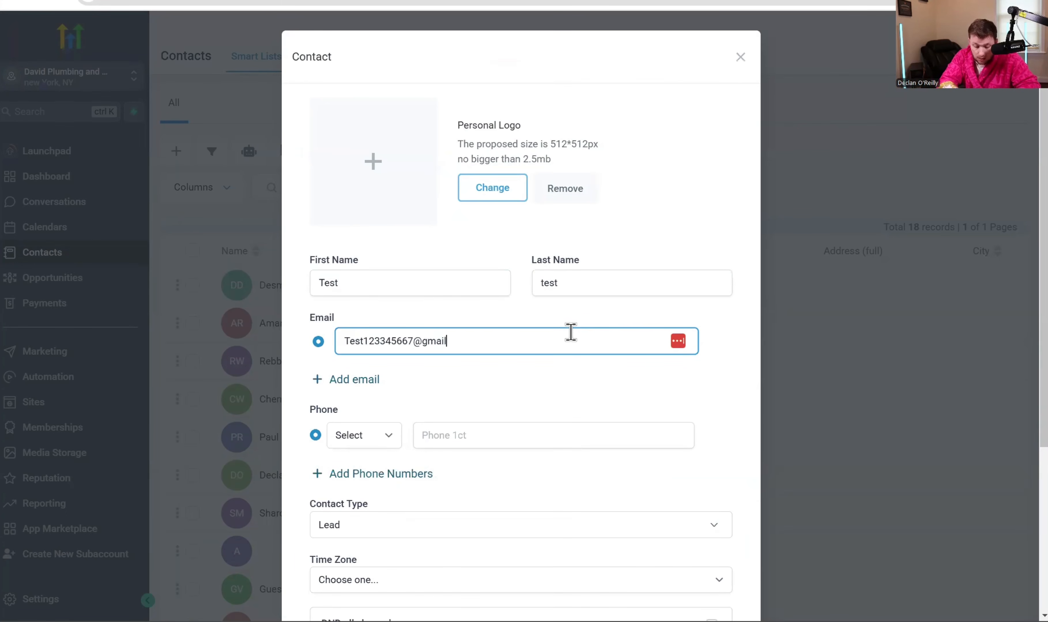
scroll(736, 392, down, 5)
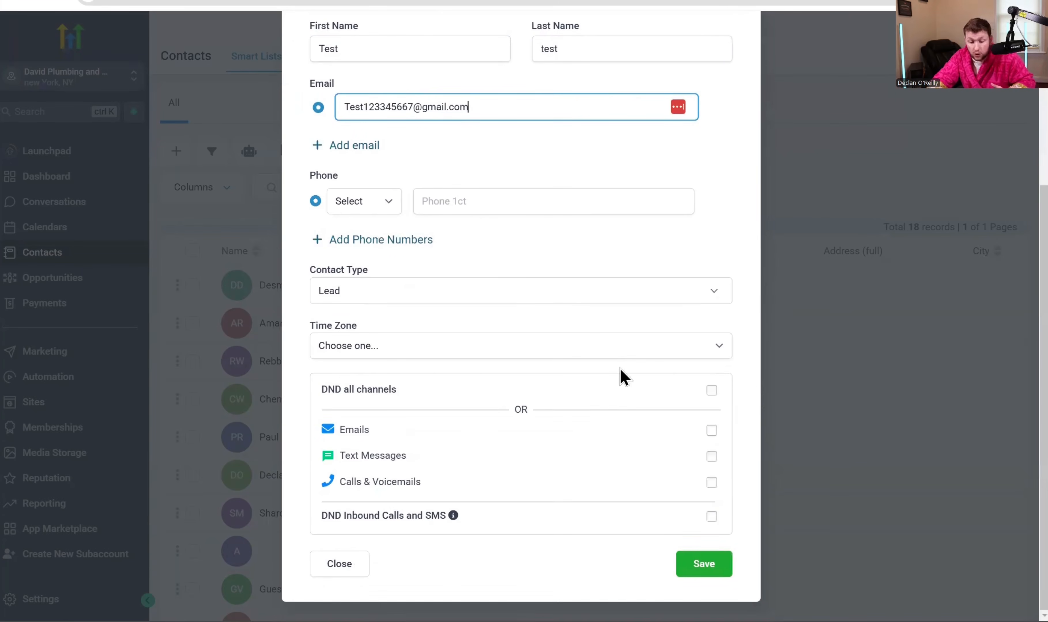
click(680, 561)
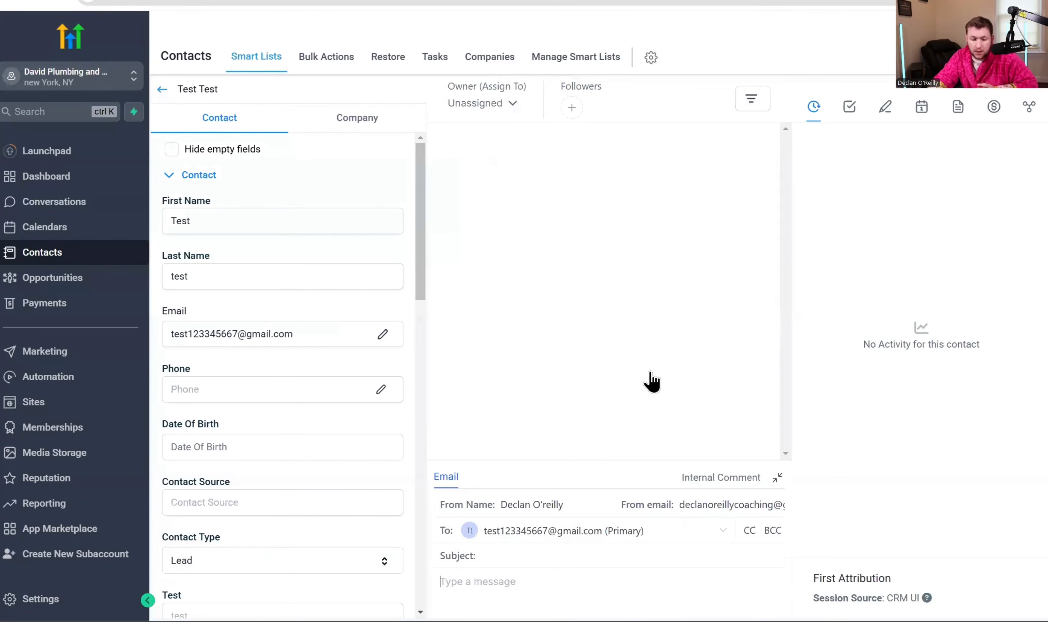
click(158, 50)
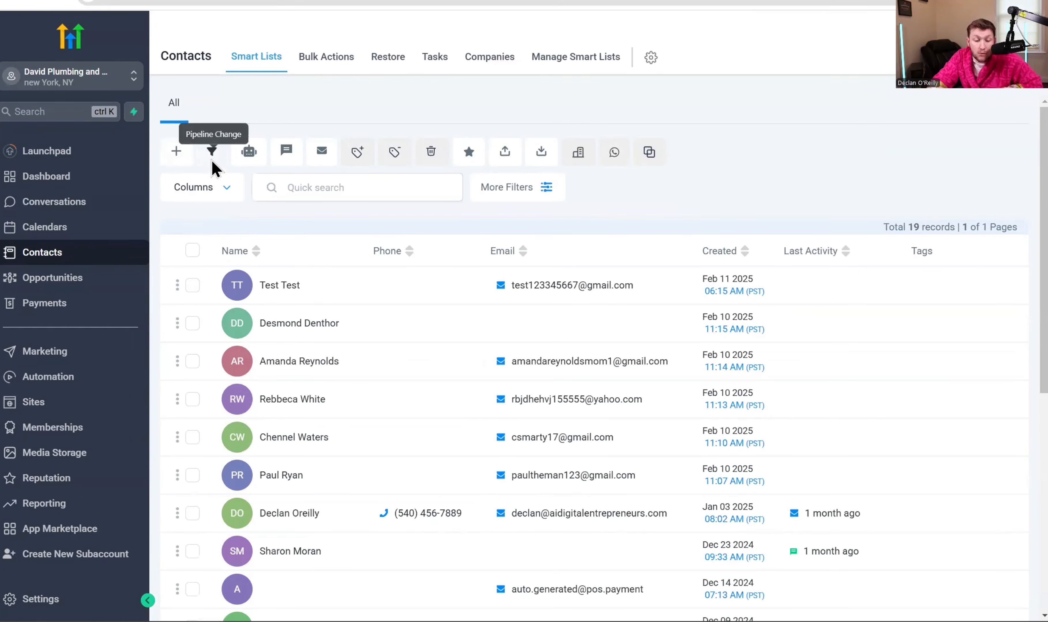
- Select Test Test and preview a Pipeline 2 opportunity for it, closing the dialog unsaved
click(192, 285)
click(216, 156)
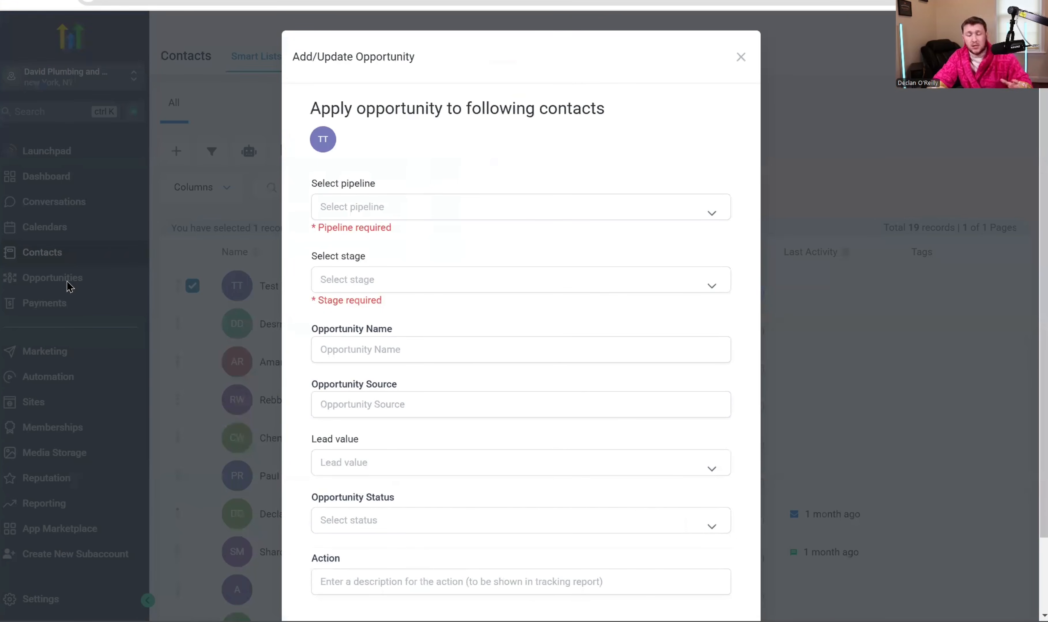
click(478, 211)
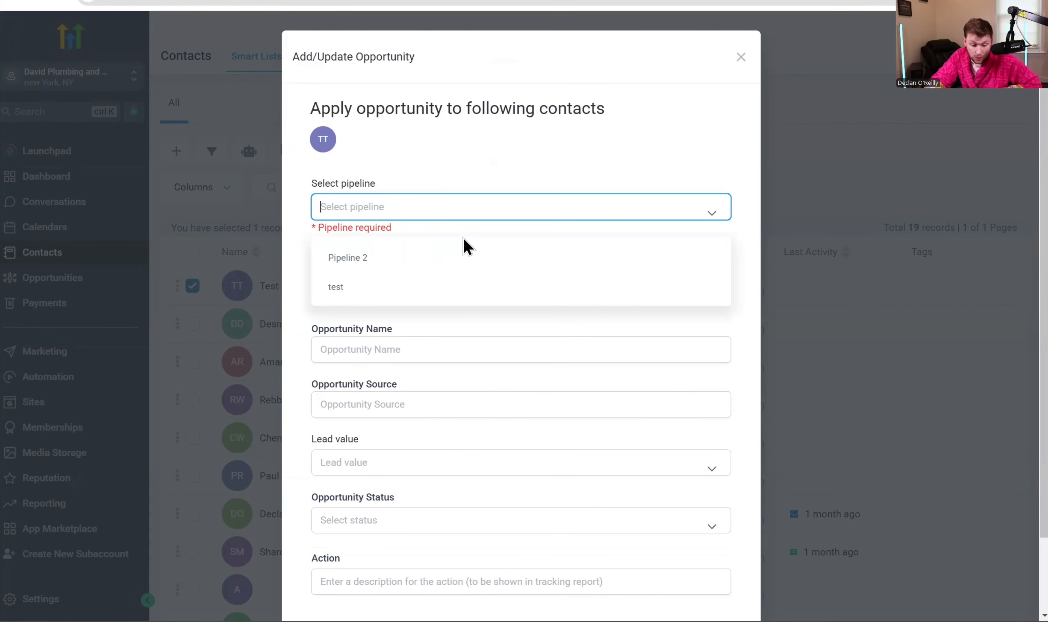
click(442, 260)
click(434, 319)
click(431, 370)
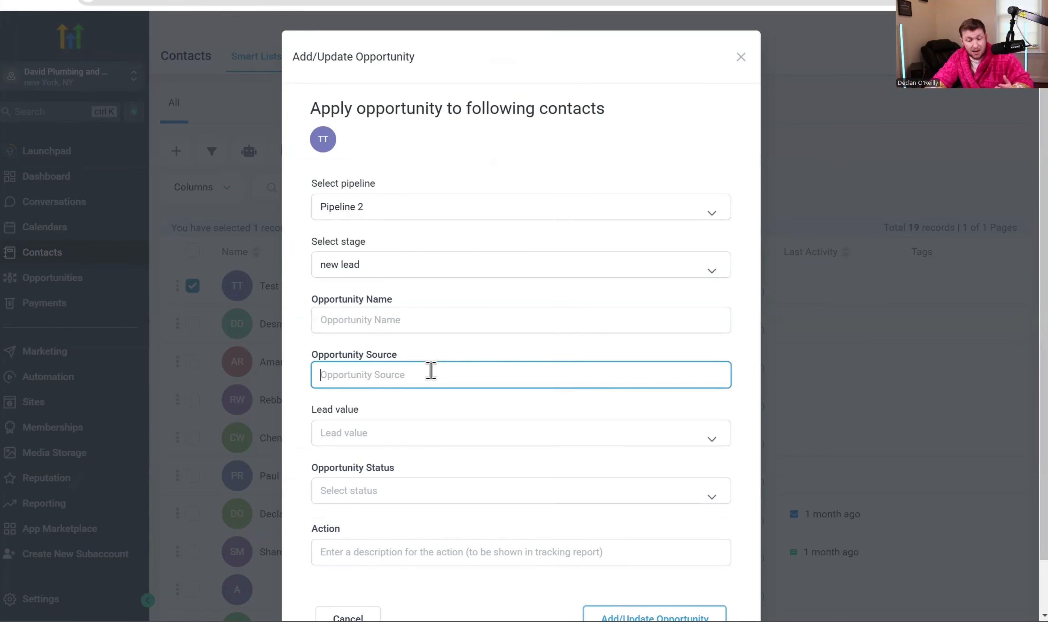
click(429, 441)
scroll(432, 444, down, 3)
click(612, 535)
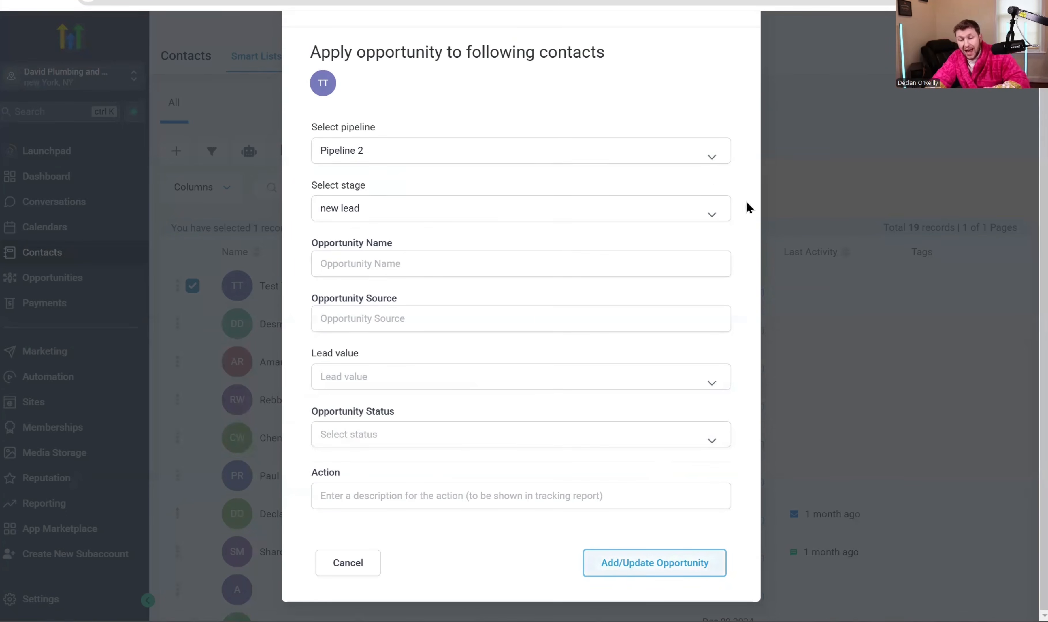
scroll(627, 327, up, 3)
click(741, 57)
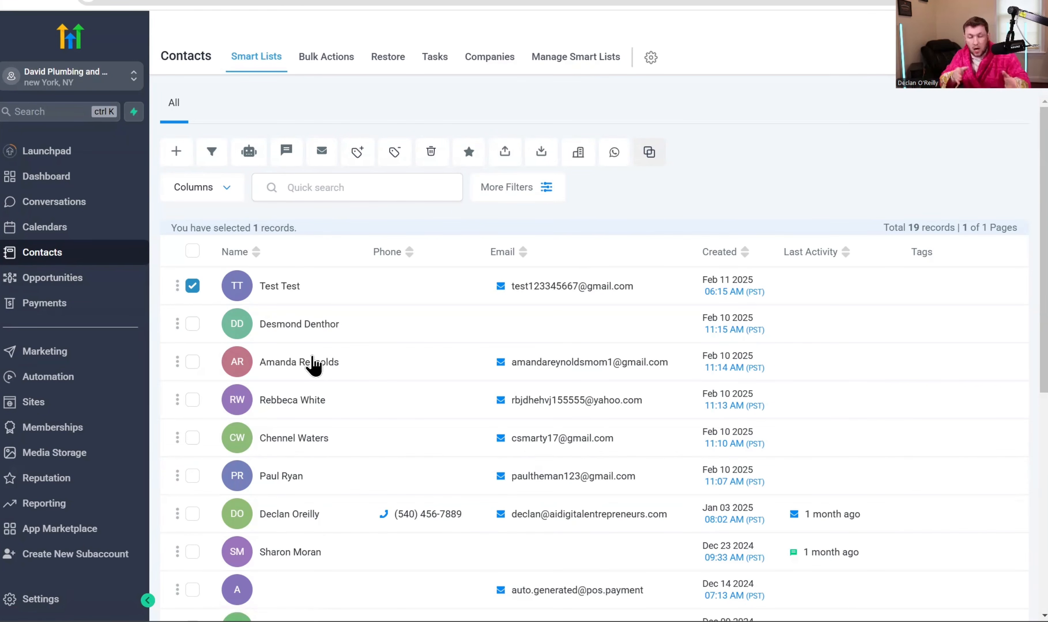
- Set up the Recipe - Appointment Confirmation + Reminder workflow with action 'test' for Test Test, then cancel
click(191, 286)
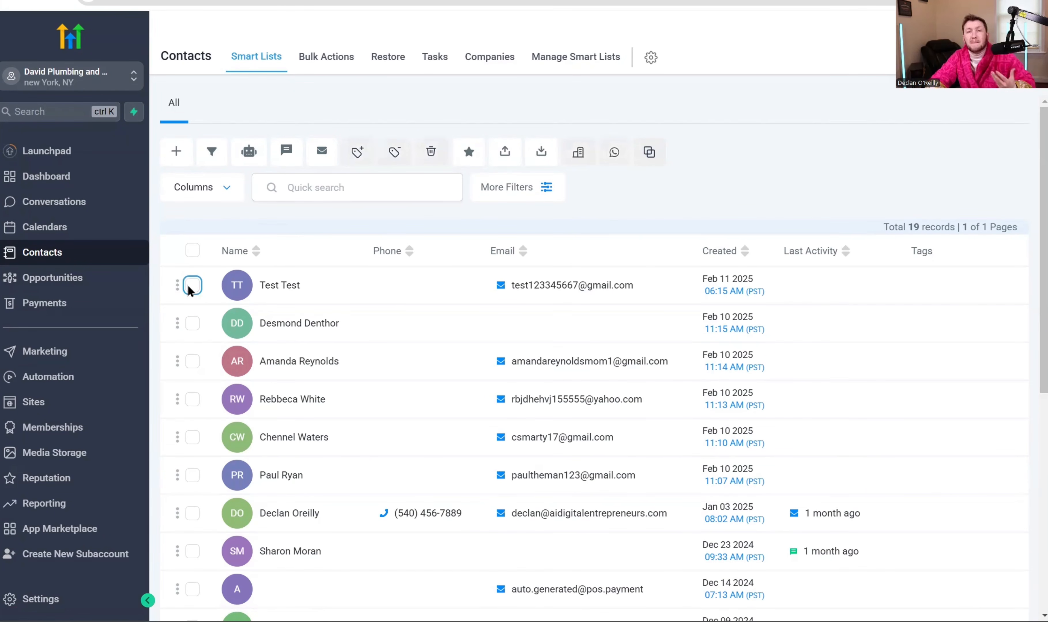
click(190, 286)
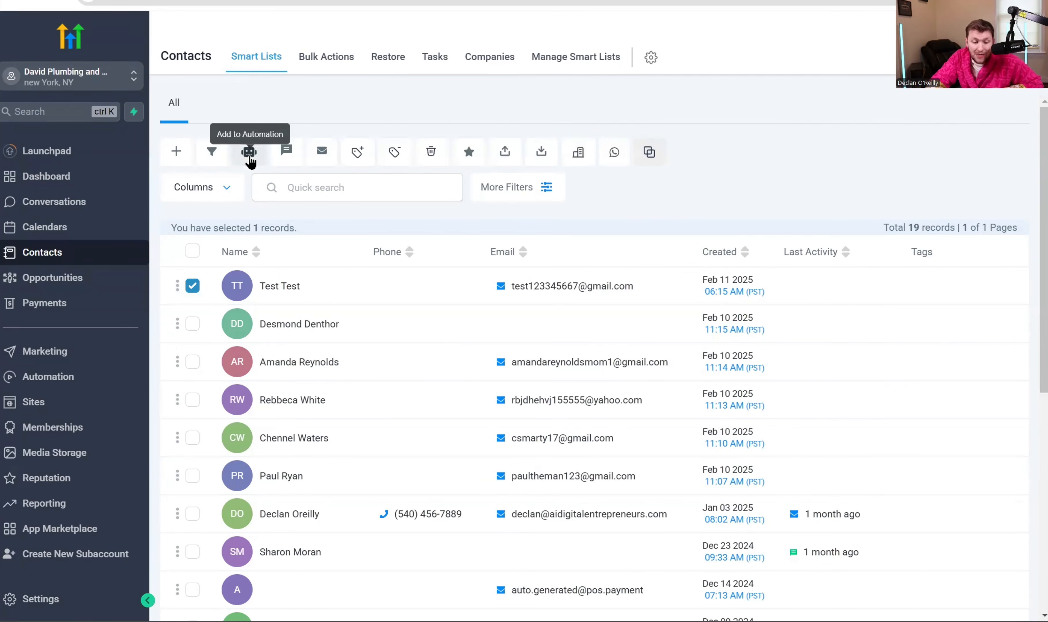
click(249, 152)
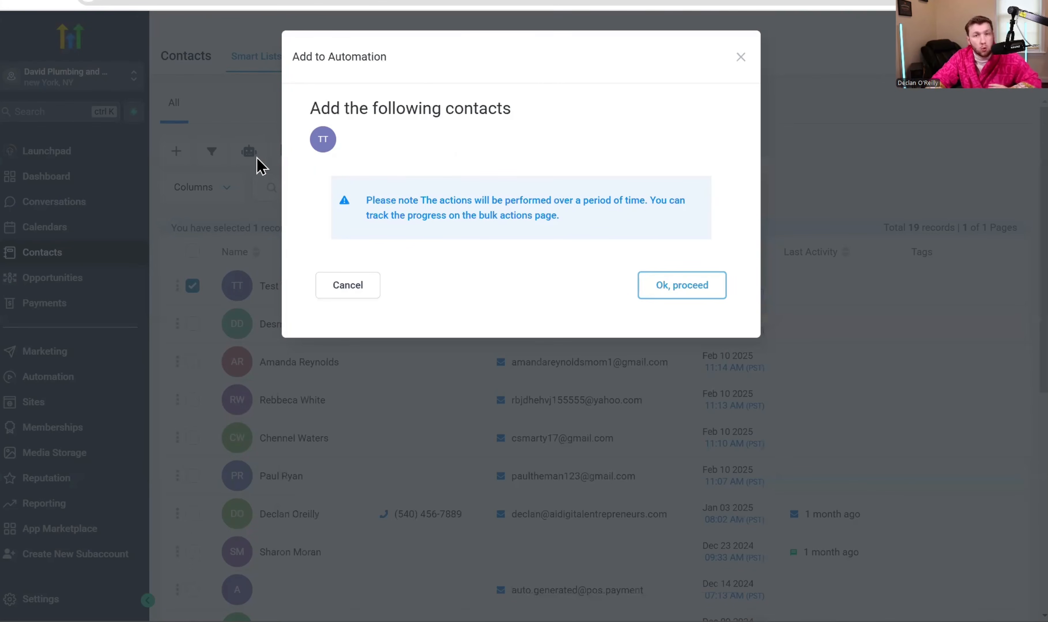
click(681, 292)
click(562, 208)
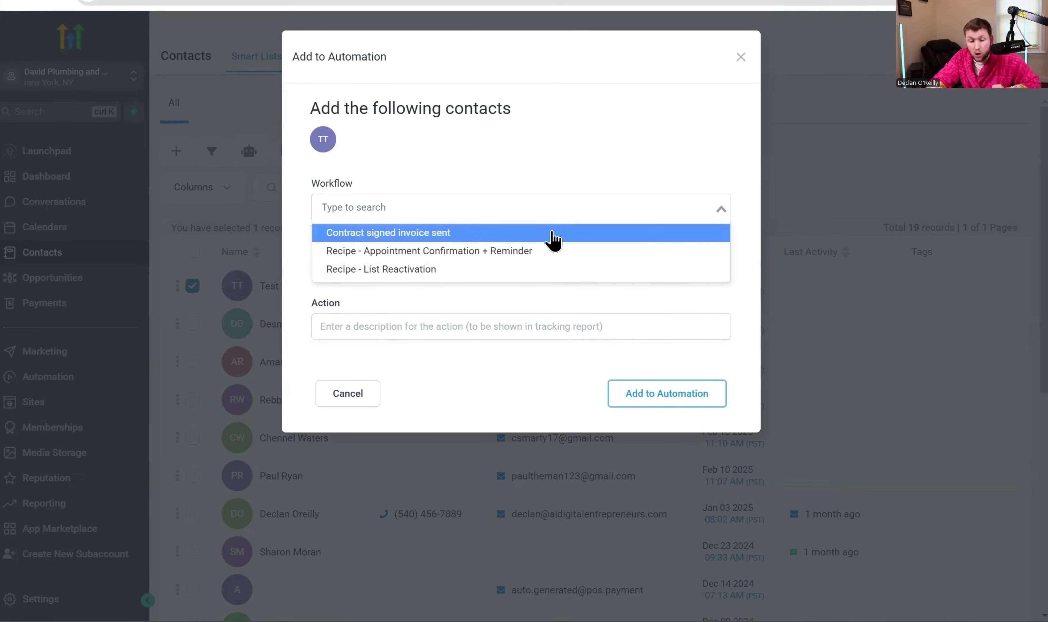
click(554, 255)
click(523, 306)
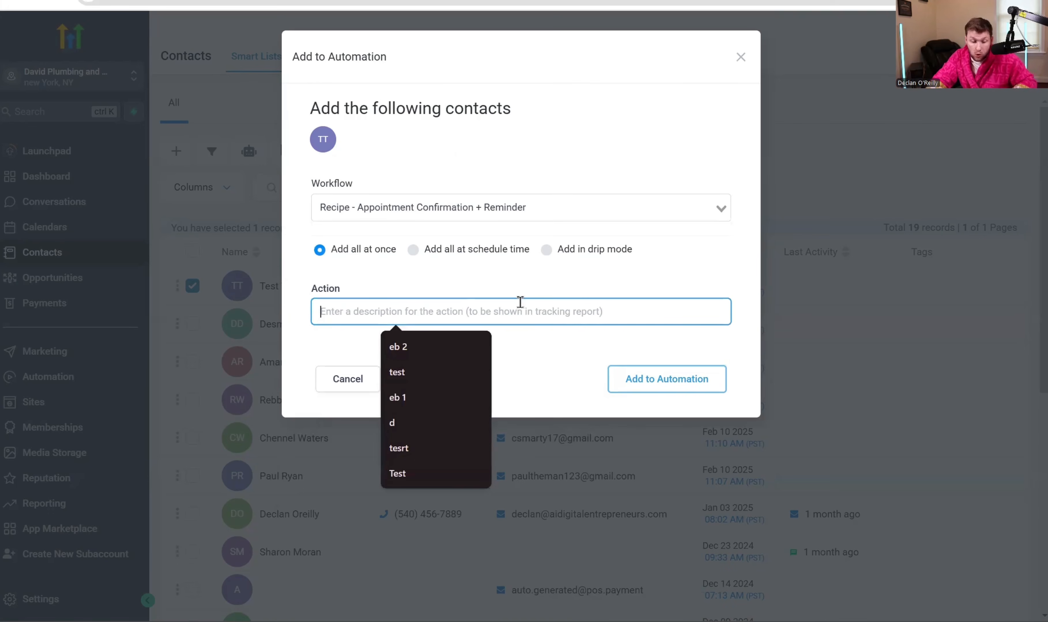
text(test)
click(558, 294)
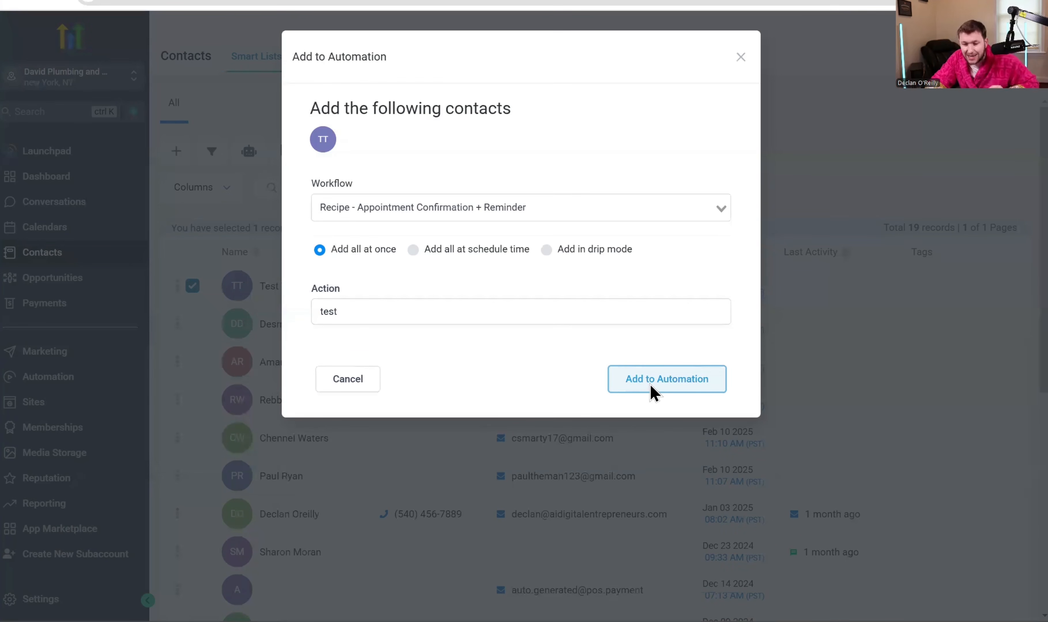
click(741, 58)
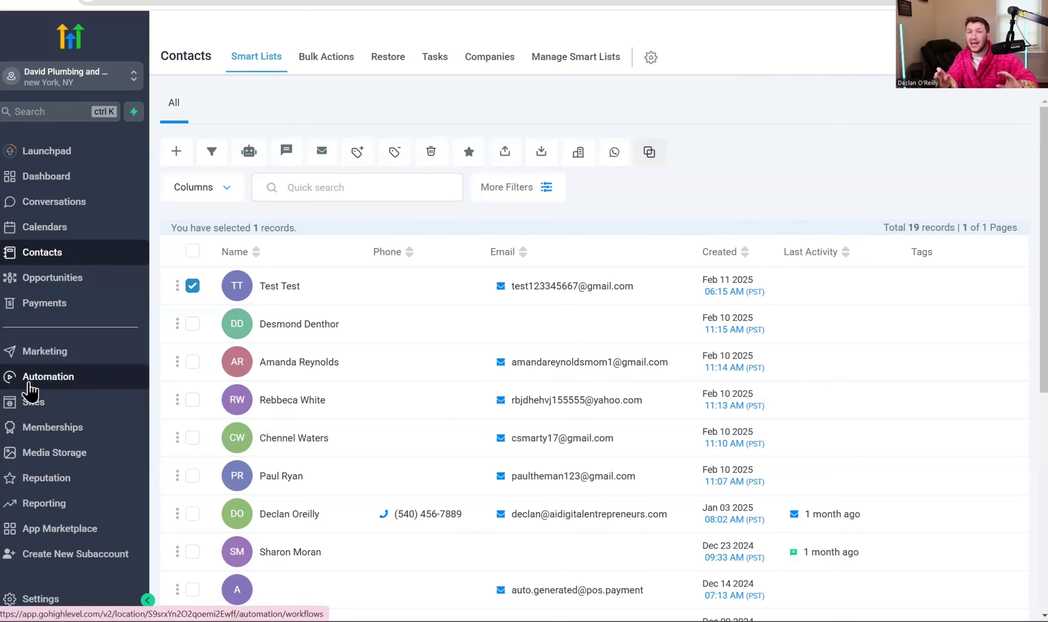
click(193, 288)
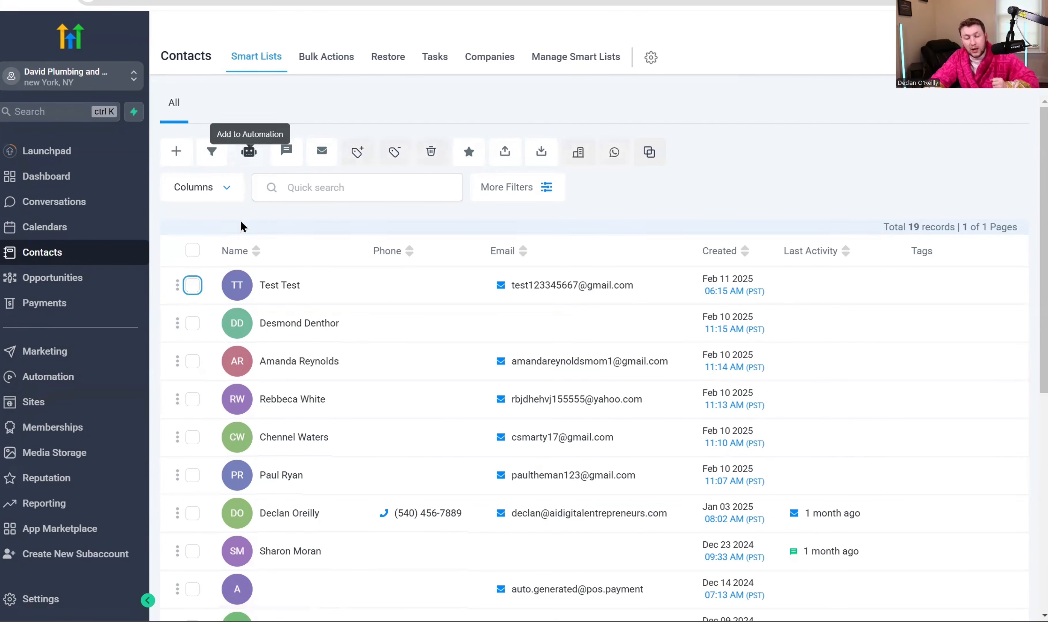
- Select Test Test and start a bulk SMS, then cancel it
click(192, 285)
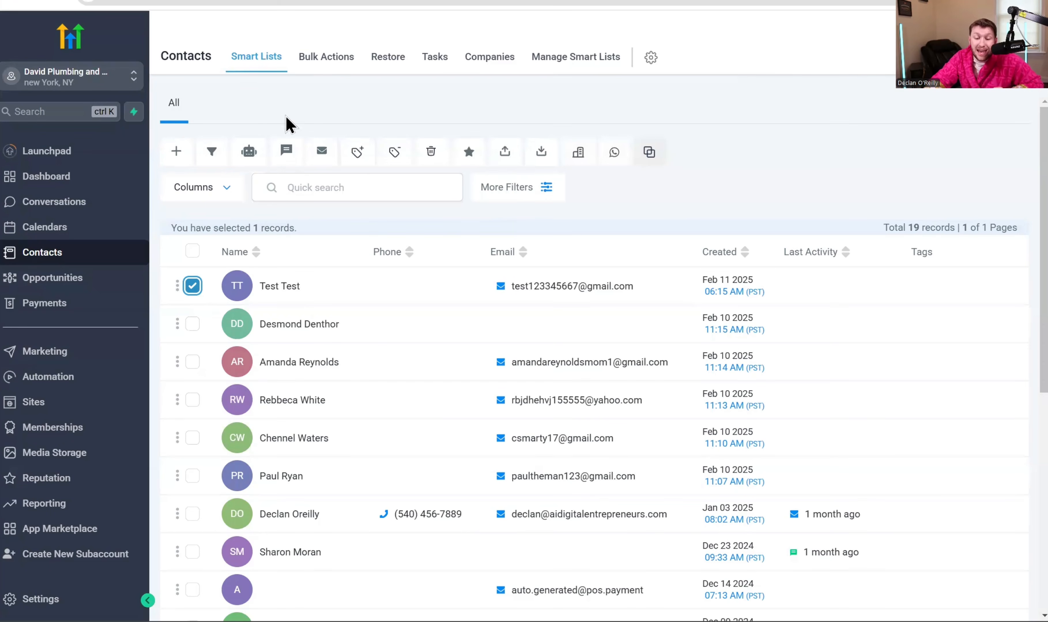
click(291, 153)
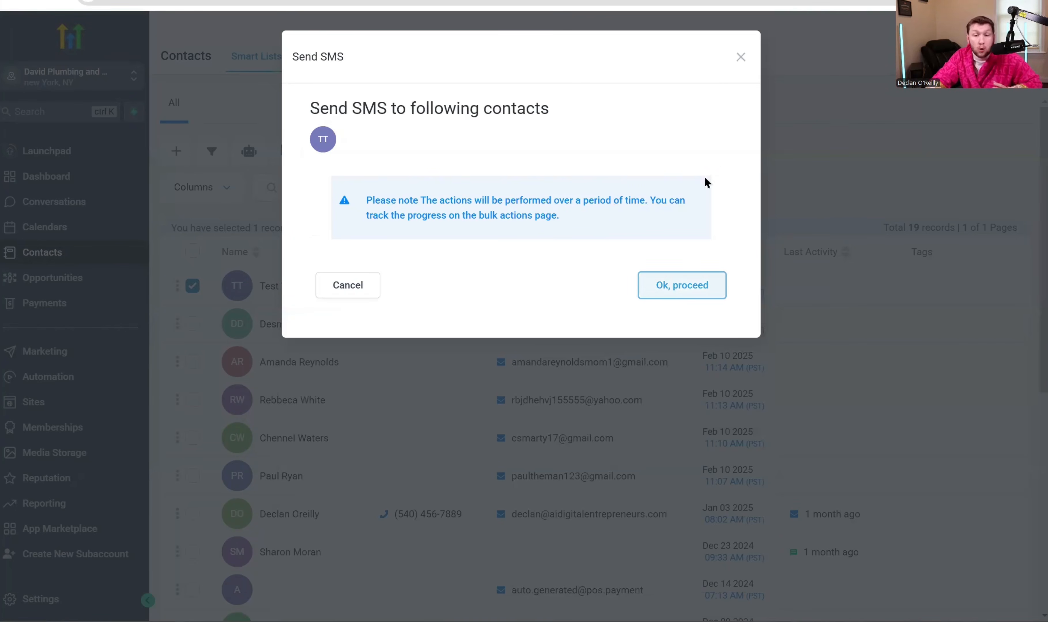
click(740, 57)
- Select the next five contacts and preview the bulk SMS form for all six, unsent
click(181, 328)
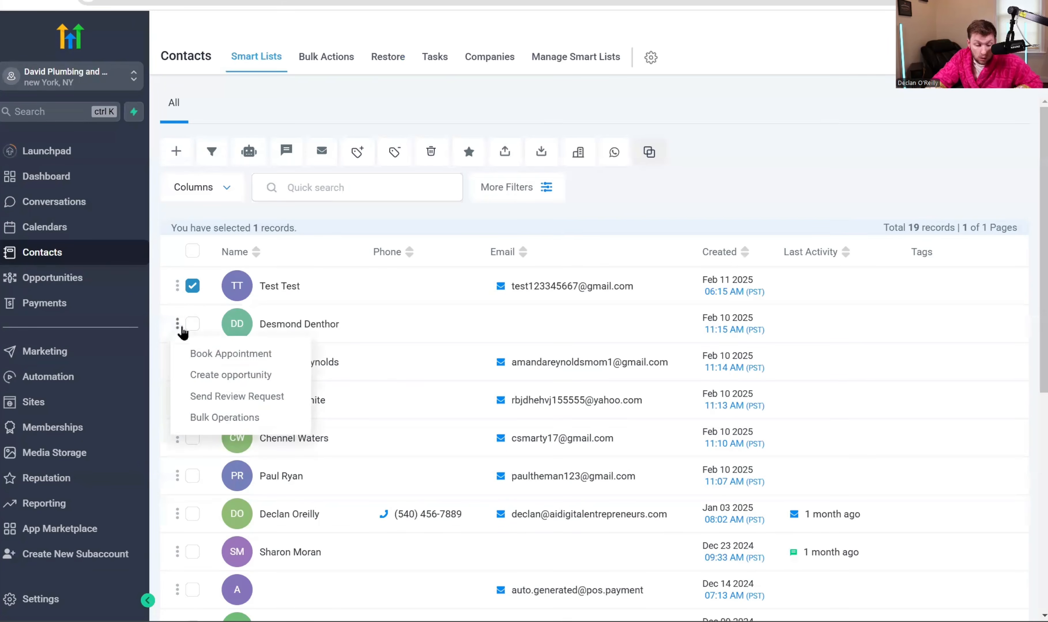
click(191, 326)
click(192, 362)
click(193, 400)
click(192, 438)
click(192, 476)
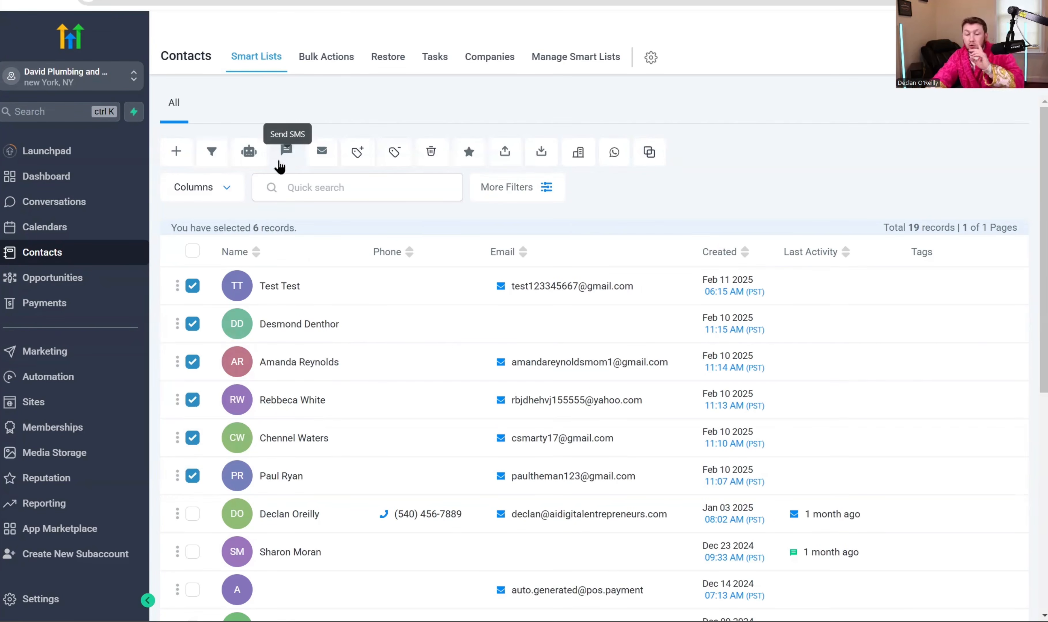
click(286, 153)
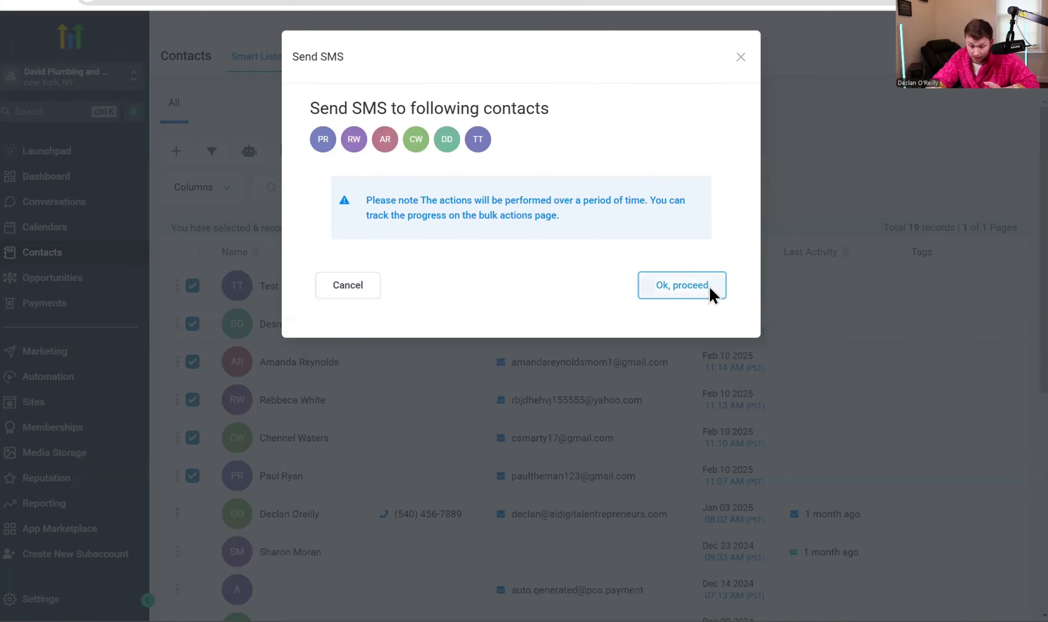
click(711, 290)
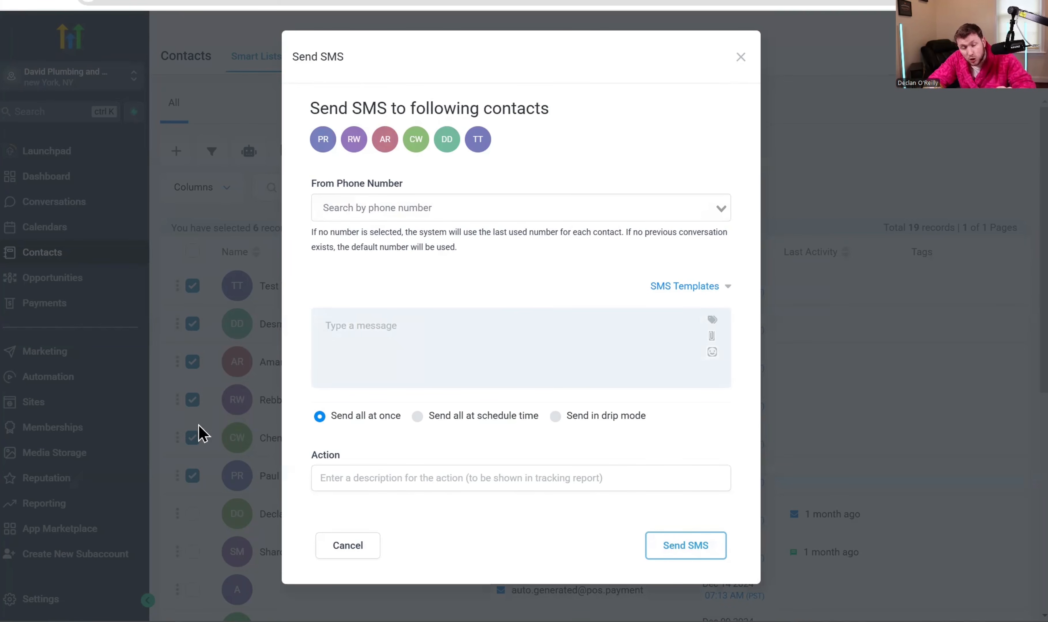
click(740, 58)
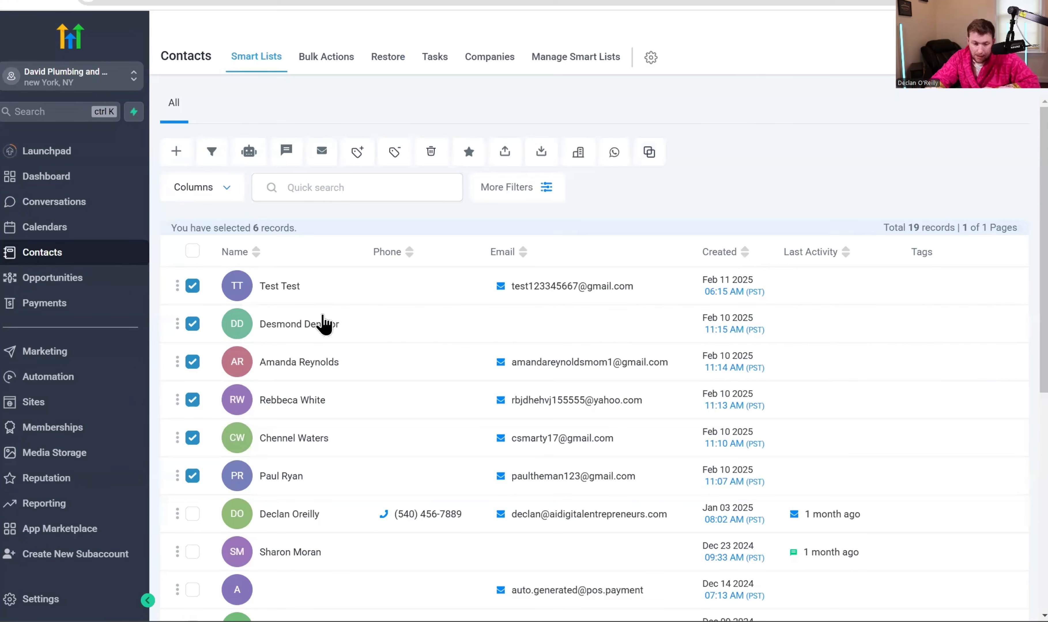
click(322, 152)
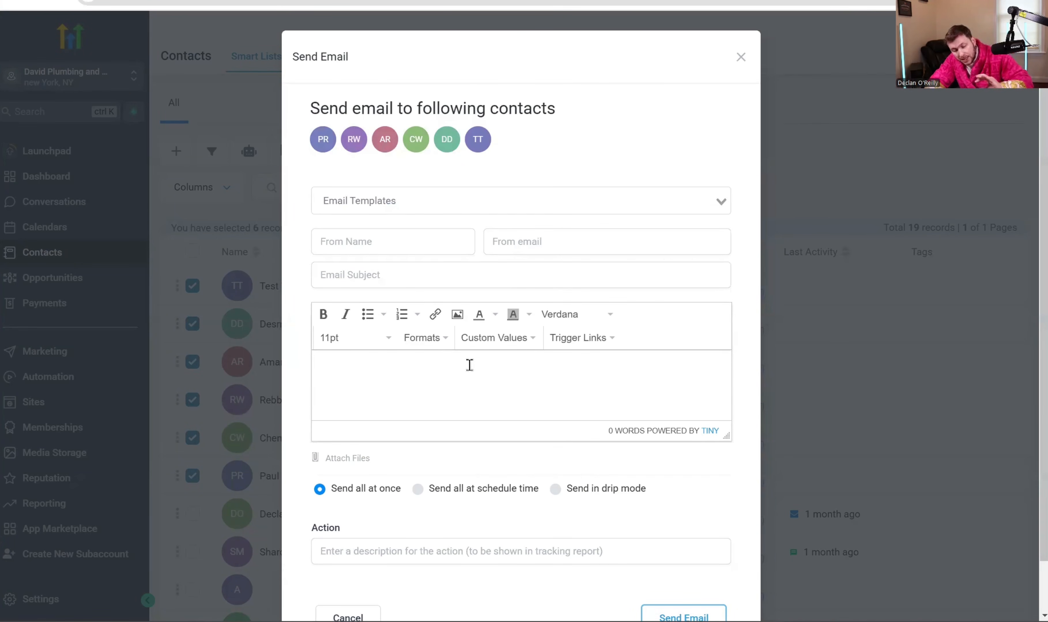
scroll(489, 548, down, 1)
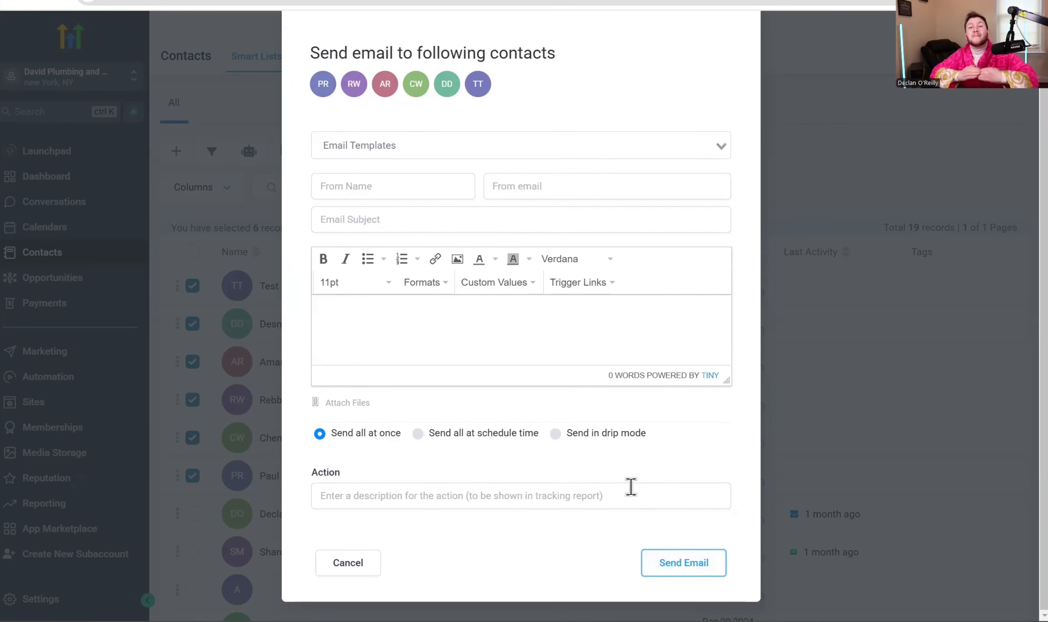
scroll(631, 487, up, 1)
click(741, 54)
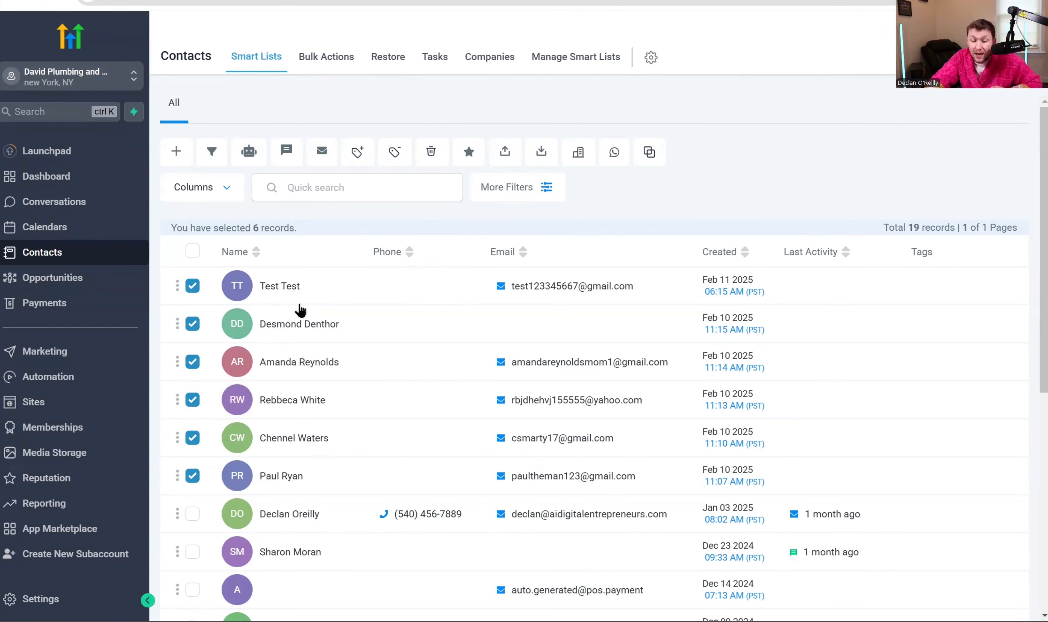
- Apply the 'hot lead' tag to the six selected contacts with action name 'addi'
click(358, 152)
click(474, 320)
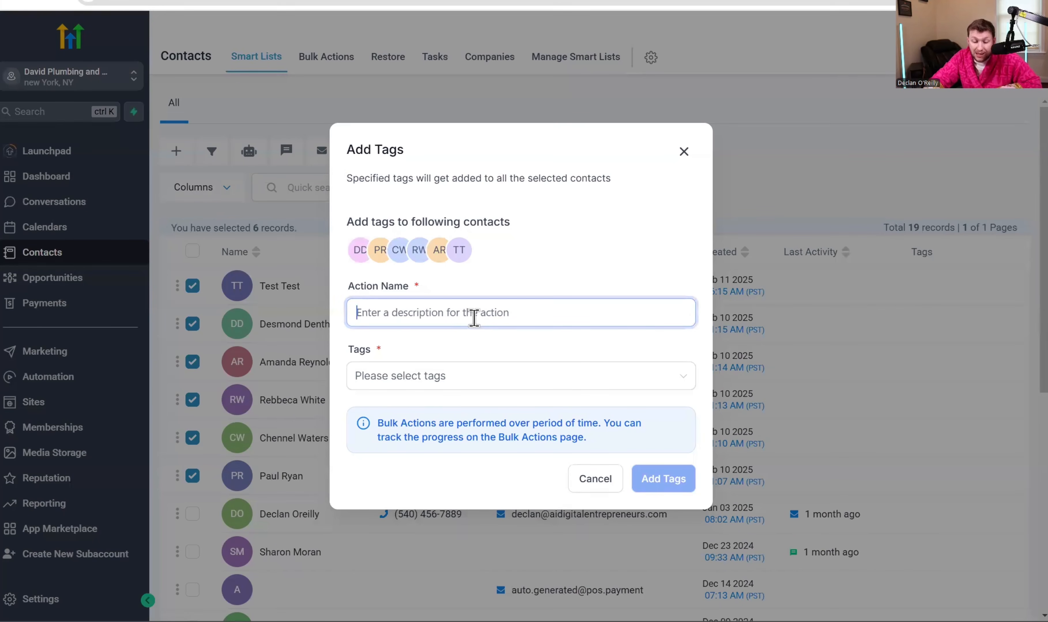
text(adding tag)
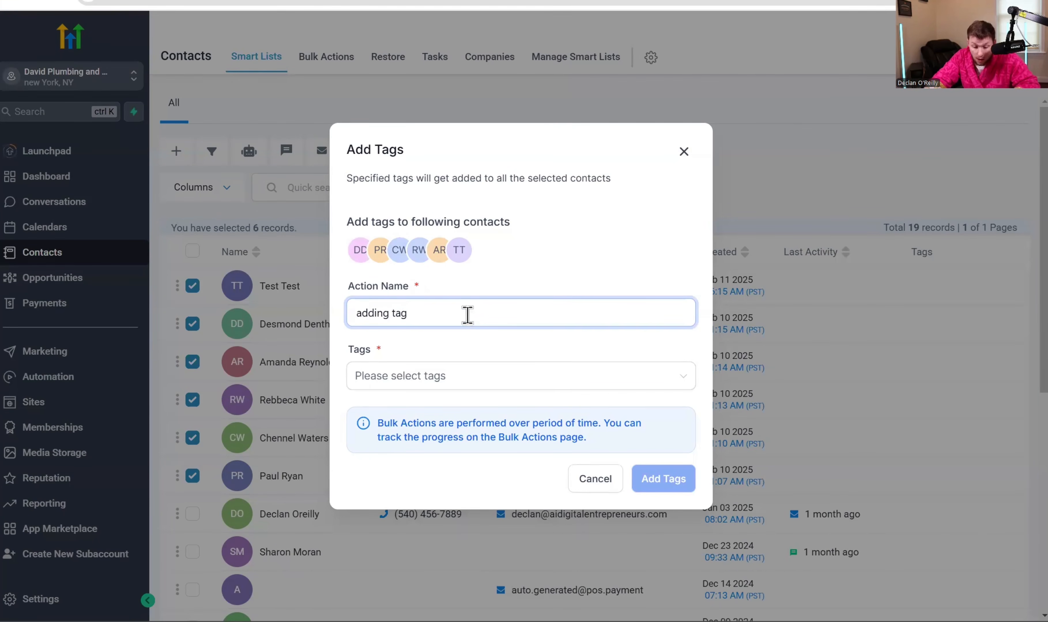
click(468, 377)
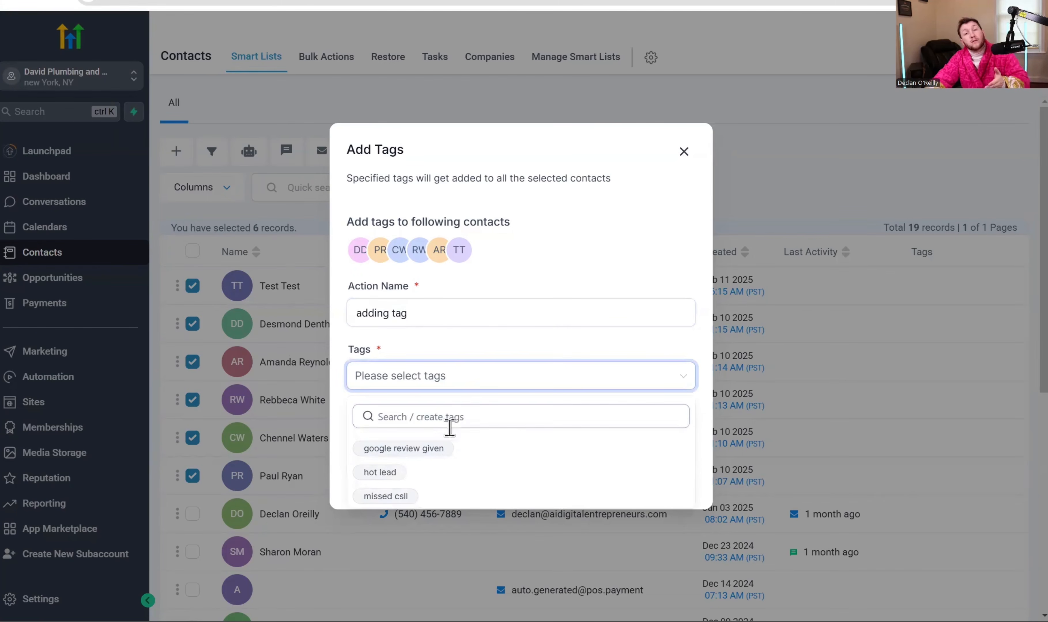
click(428, 475)
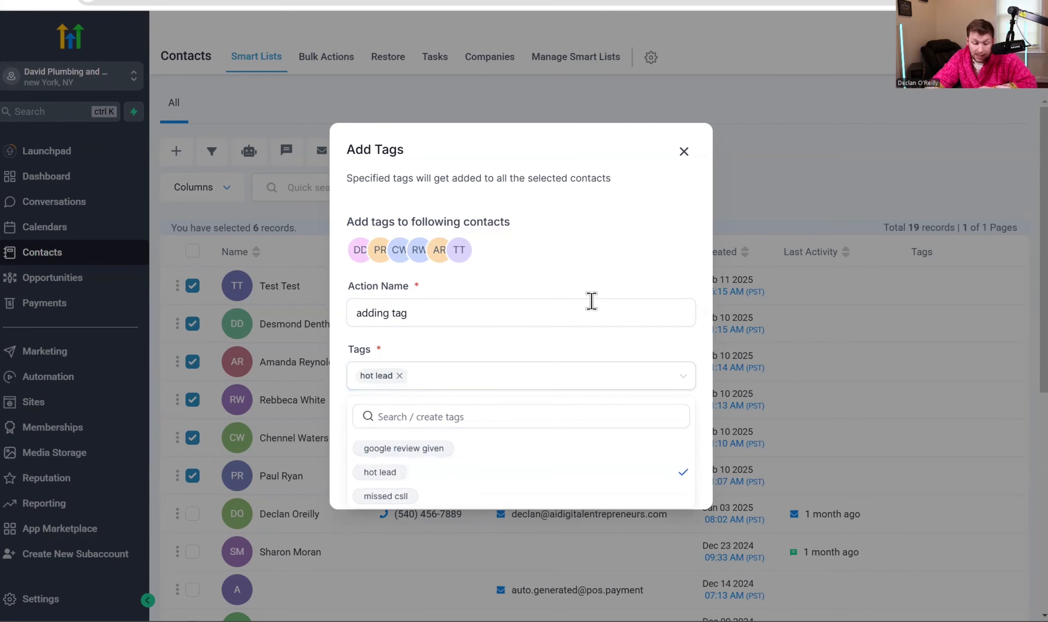
click(627, 287)
click(676, 483)
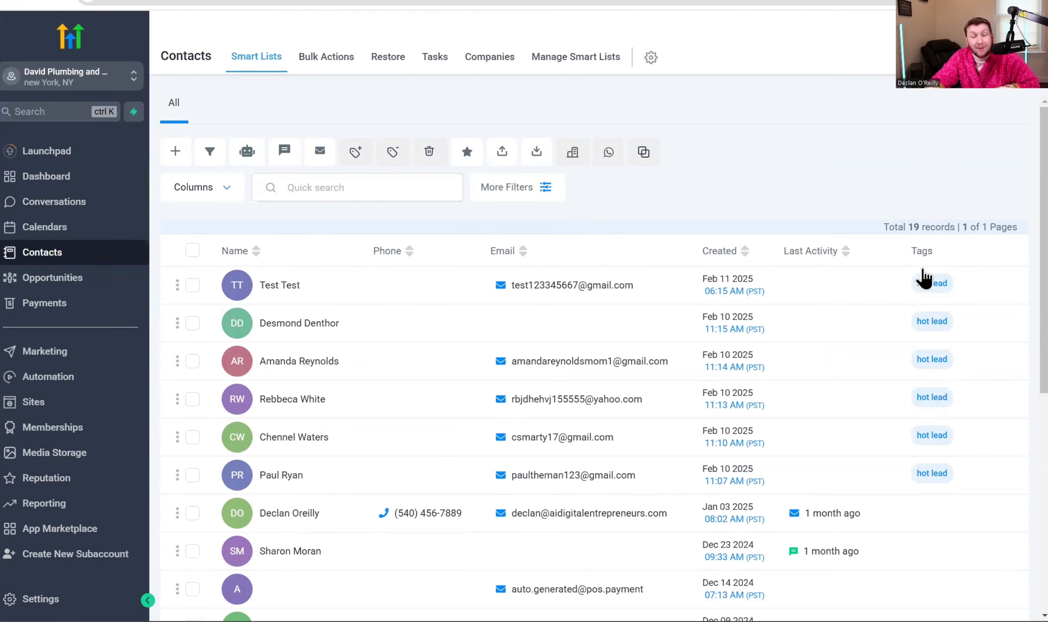
- Reselect the six tagged contacts, from Test Test down through the sixth row
click(192, 286)
click(192, 323)
click(192, 362)
click(192, 400)
click(192, 438)
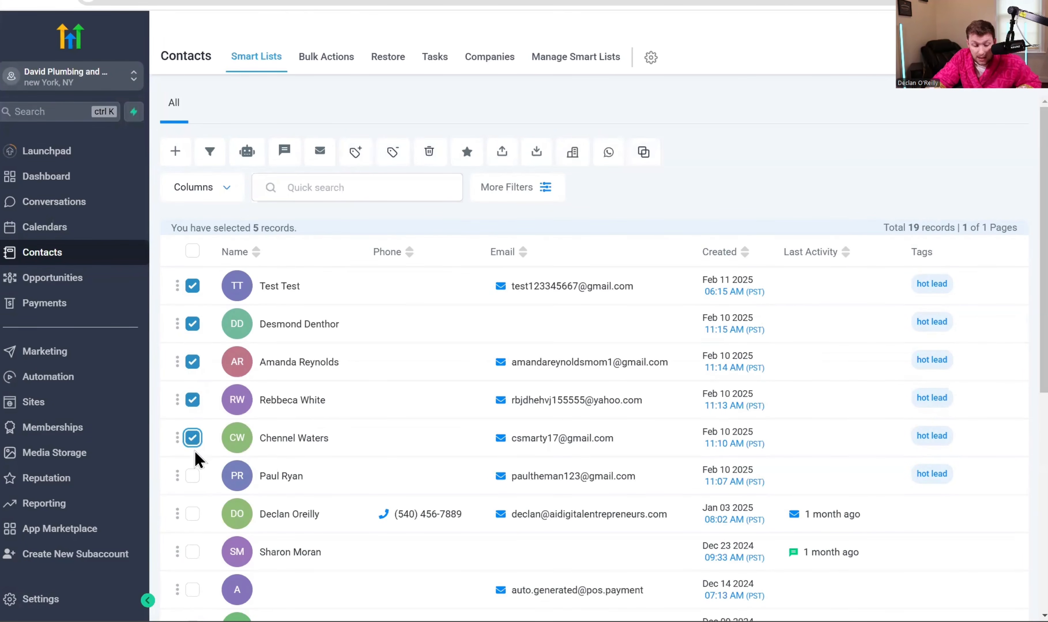
click(193, 476)
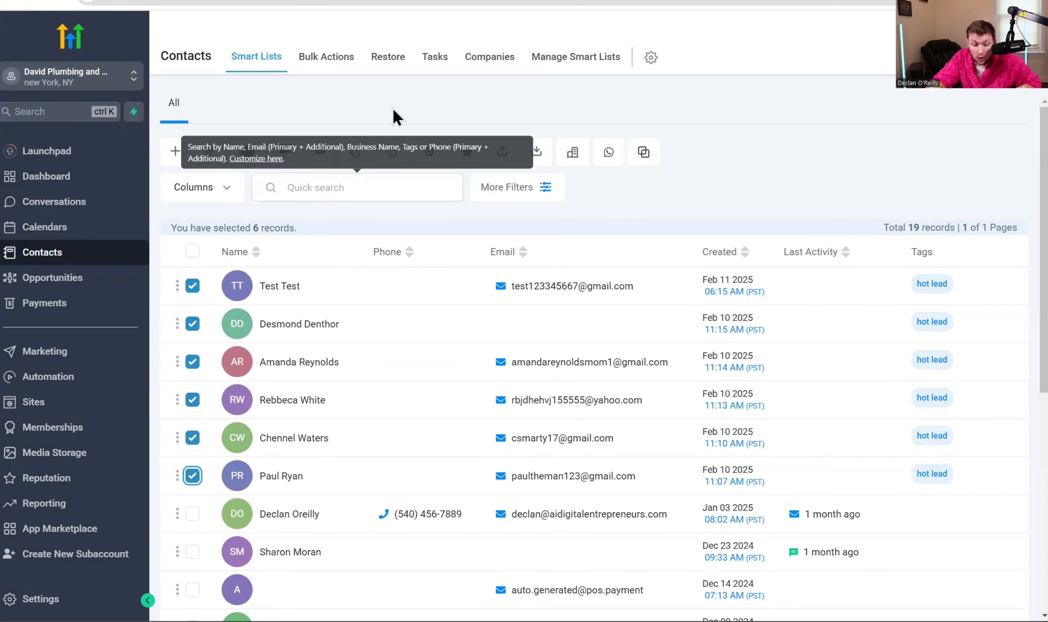
- Remove the 'hot lead' tag from the six selected contacts using a bulk action named 'remove tags'
click(391, 154)
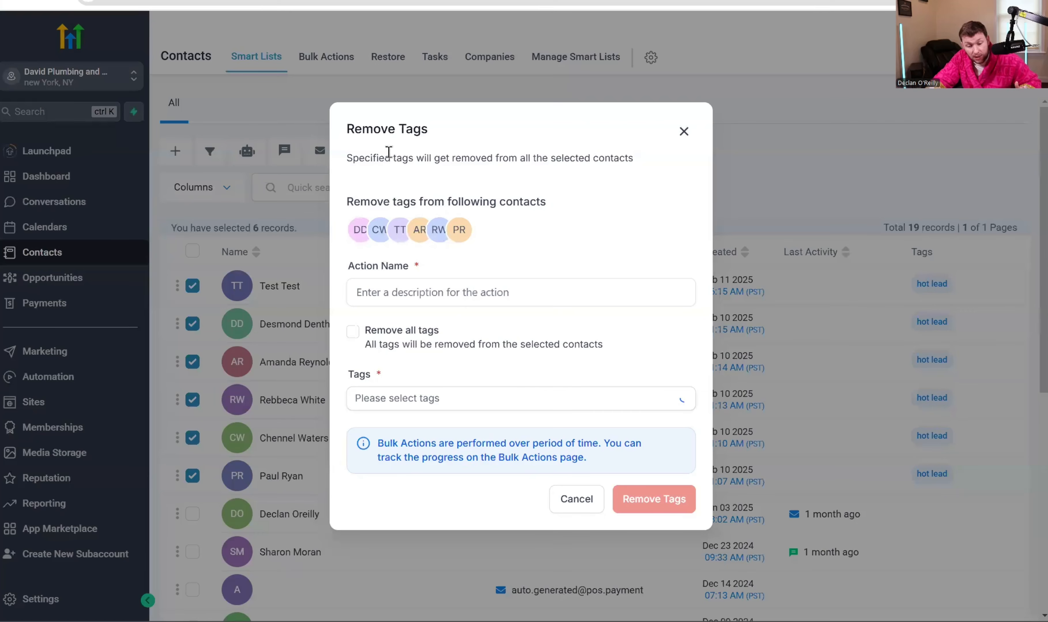
click(449, 294)
text(remo)
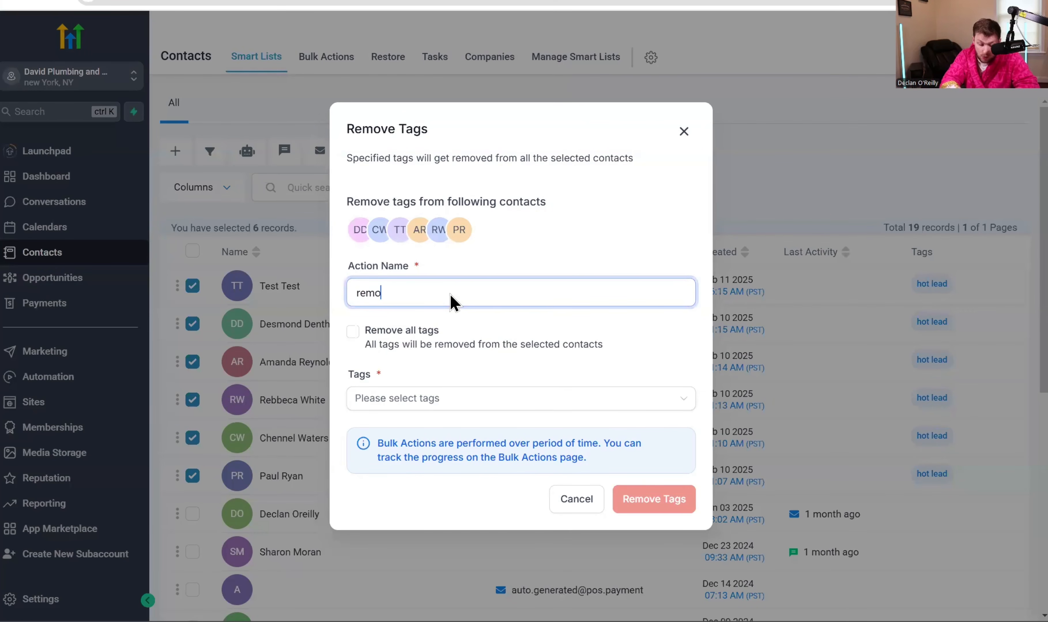
text(ve tags)
click(367, 398)
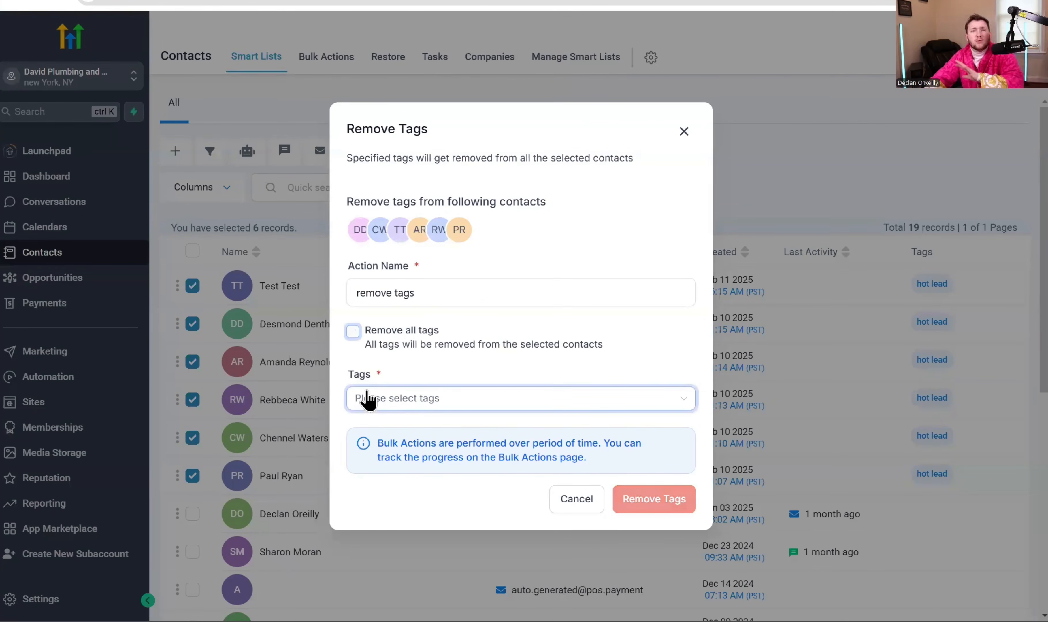
click(425, 455)
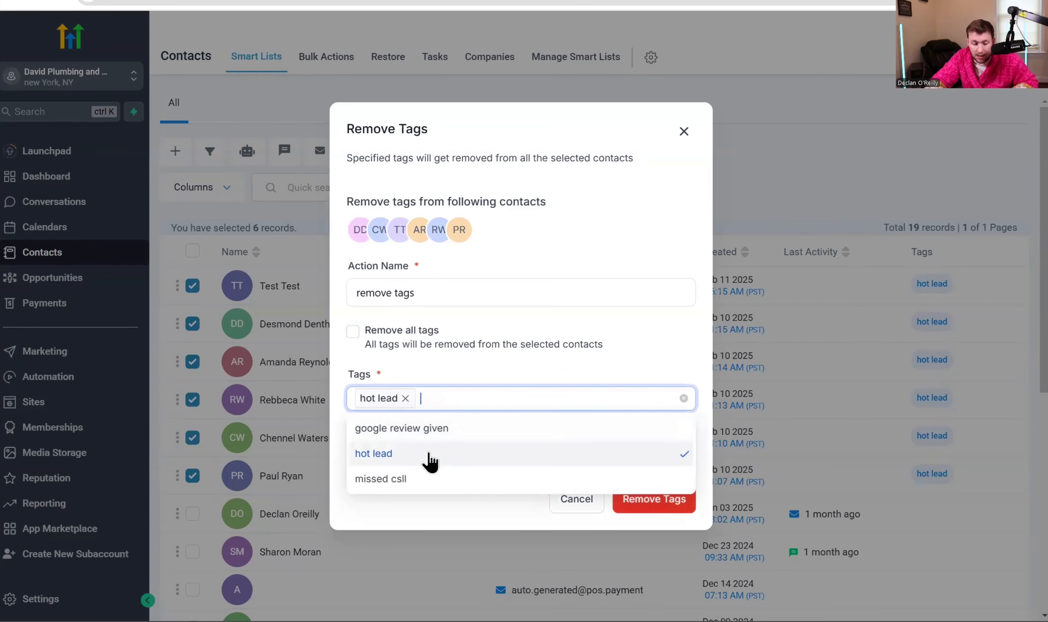
click(661, 509)
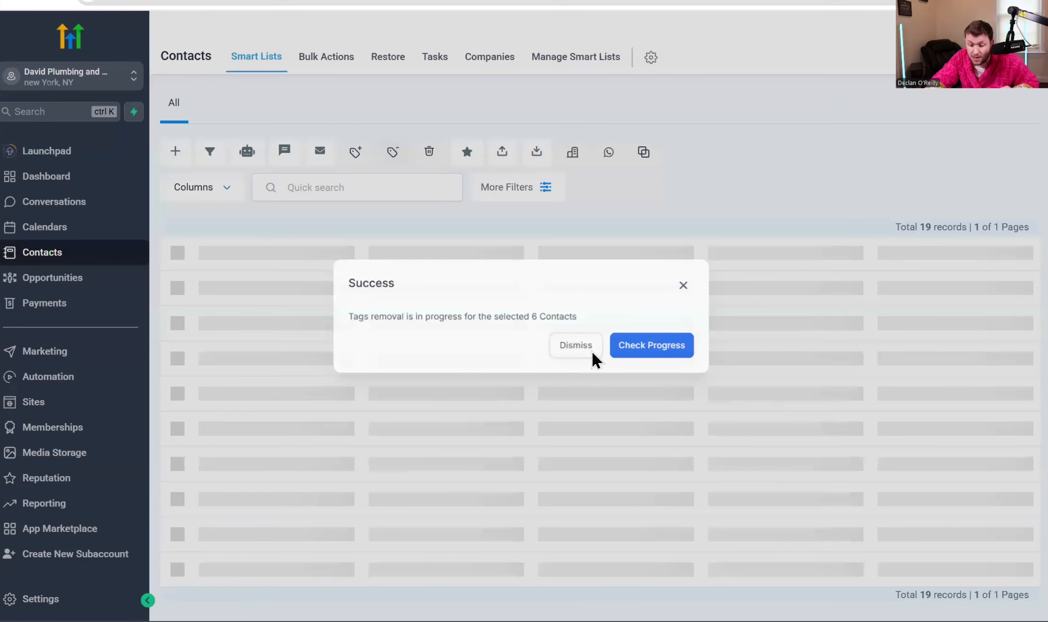
click(593, 352)
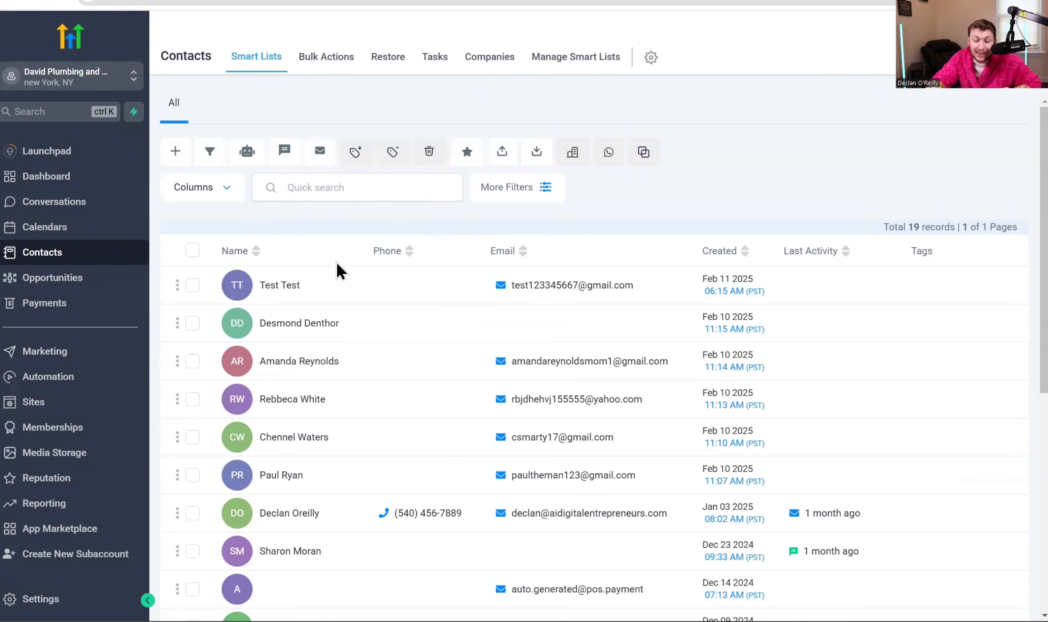
- Delete only the Test Test contact, confirming with DELETE, leaving 18 records
click(192, 287)
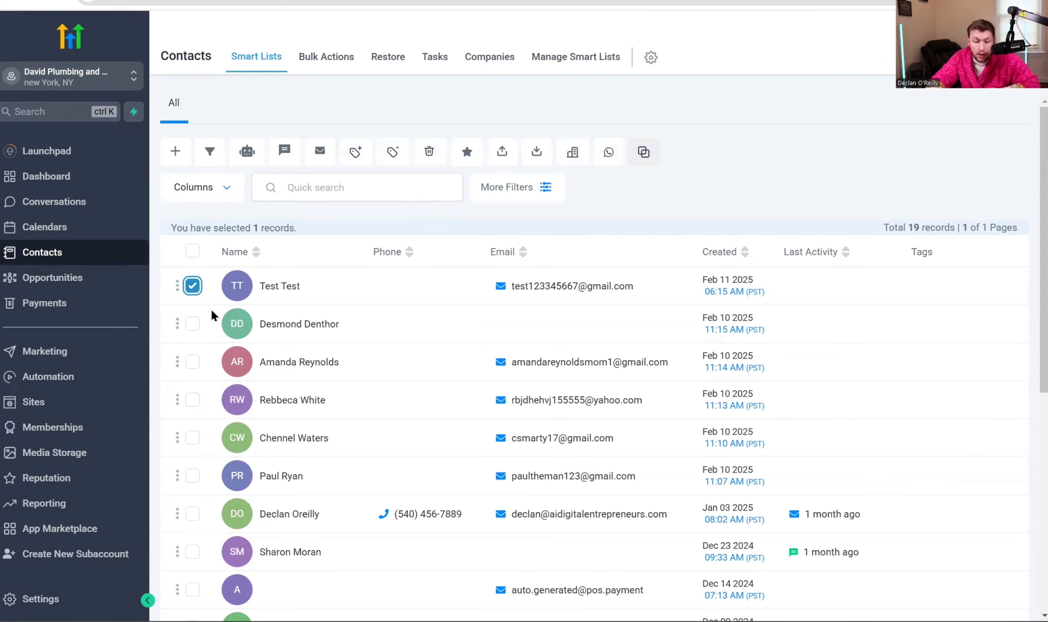
click(192, 251)
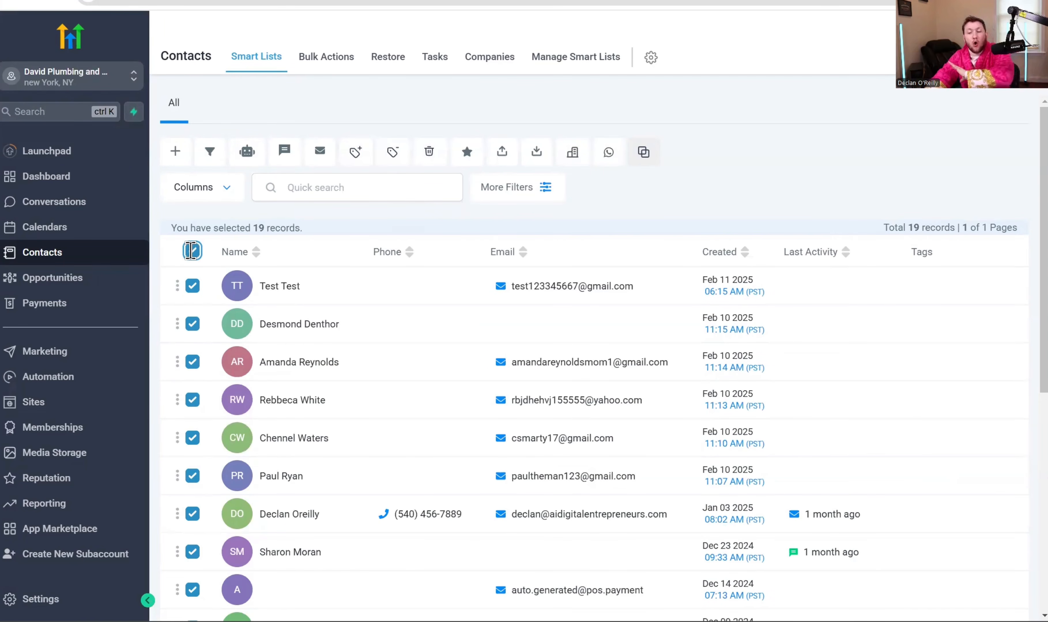
click(192, 250)
click(193, 286)
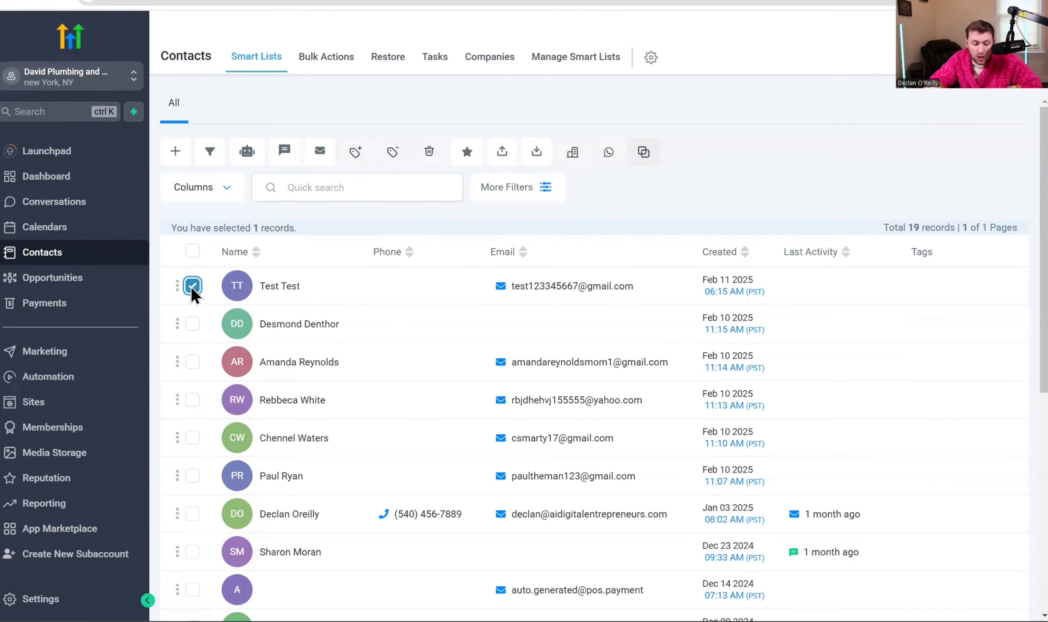
click(429, 152)
text(D)
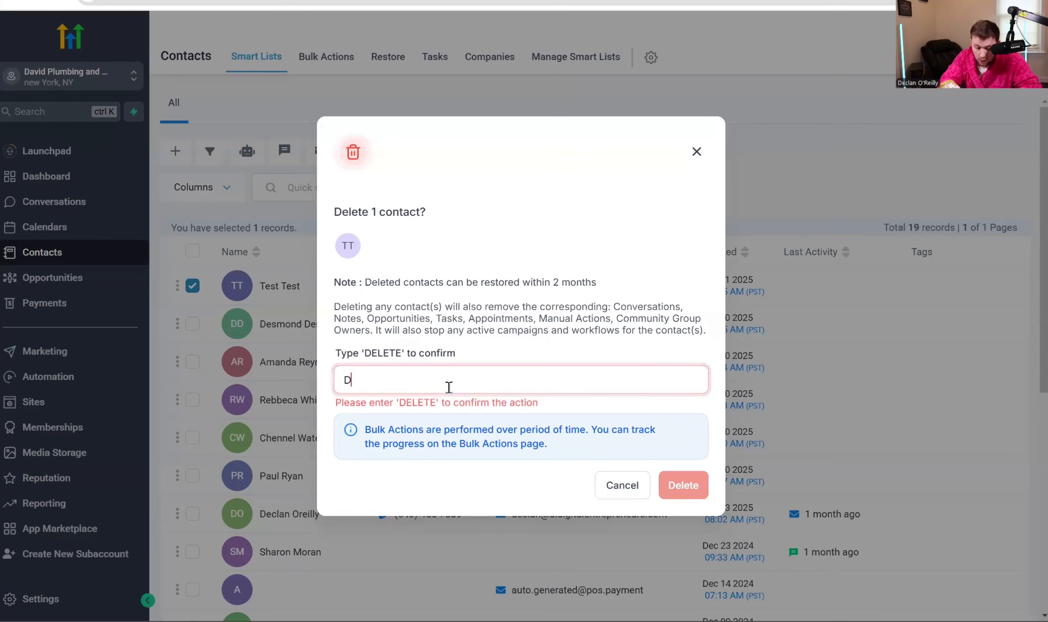
text(ELETE)
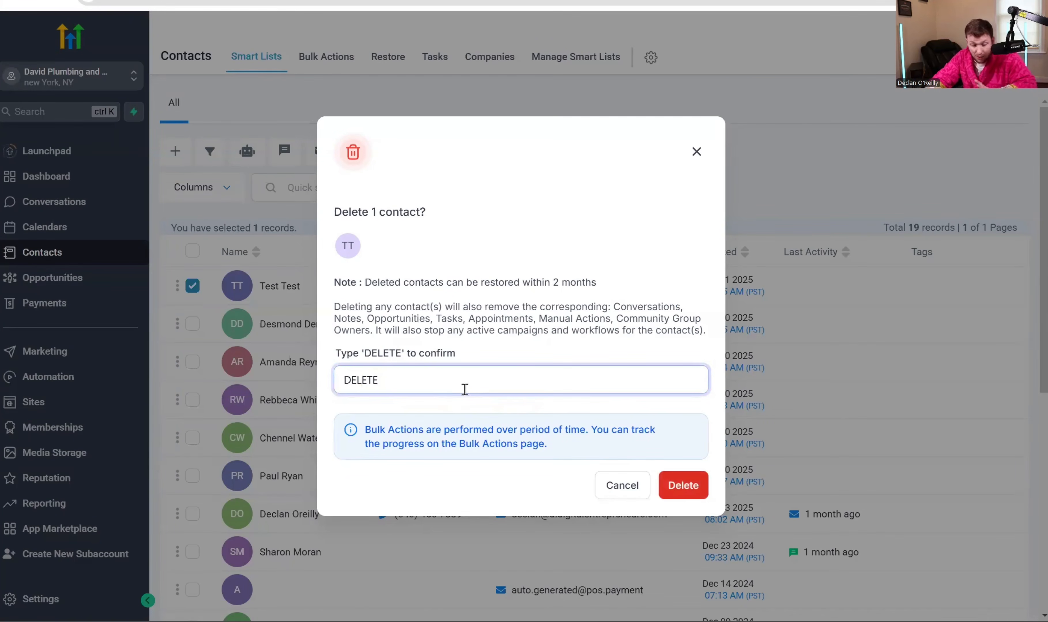
click(680, 489)
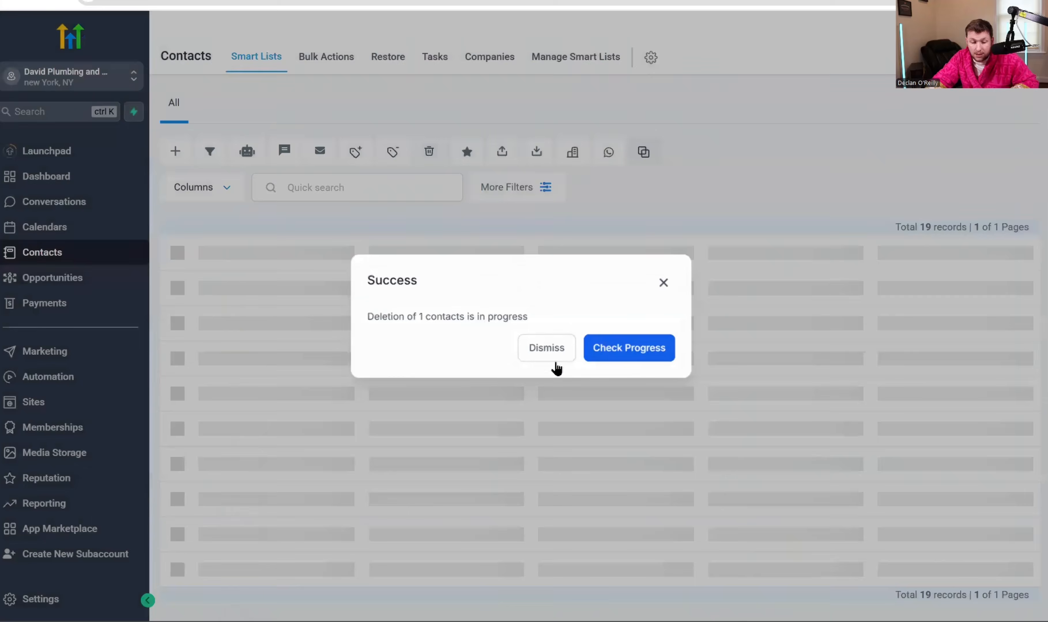
click(555, 361)
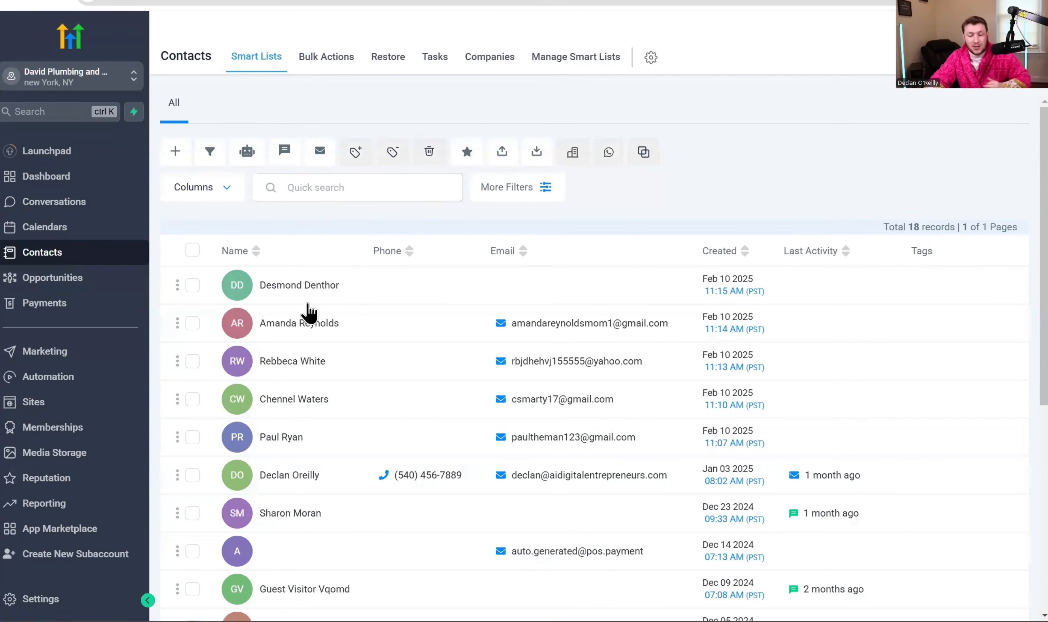
click(193, 285)
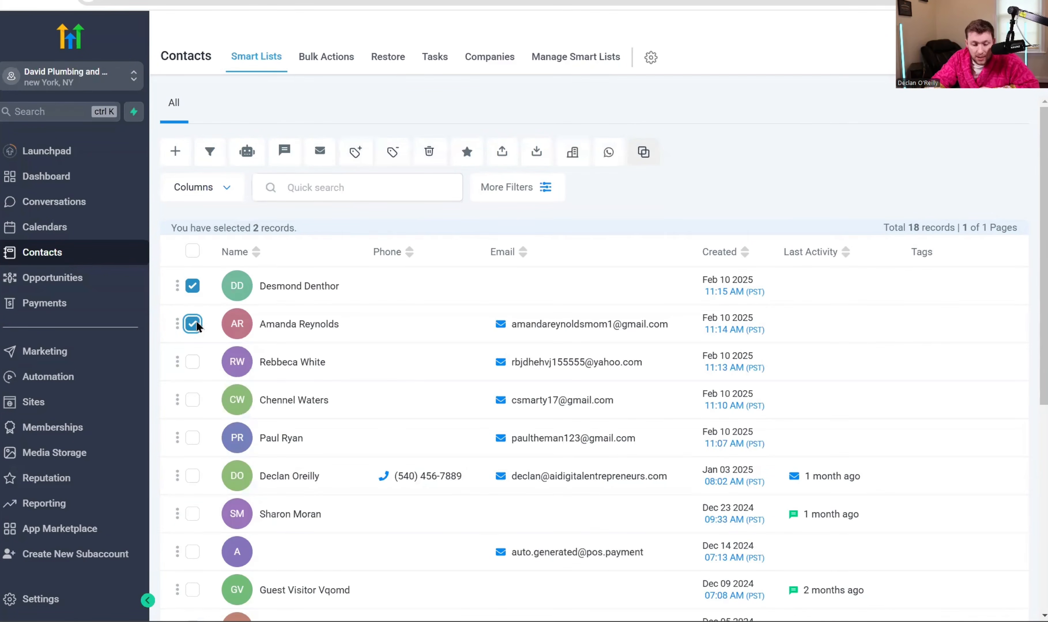
click(193, 325)
click(464, 157)
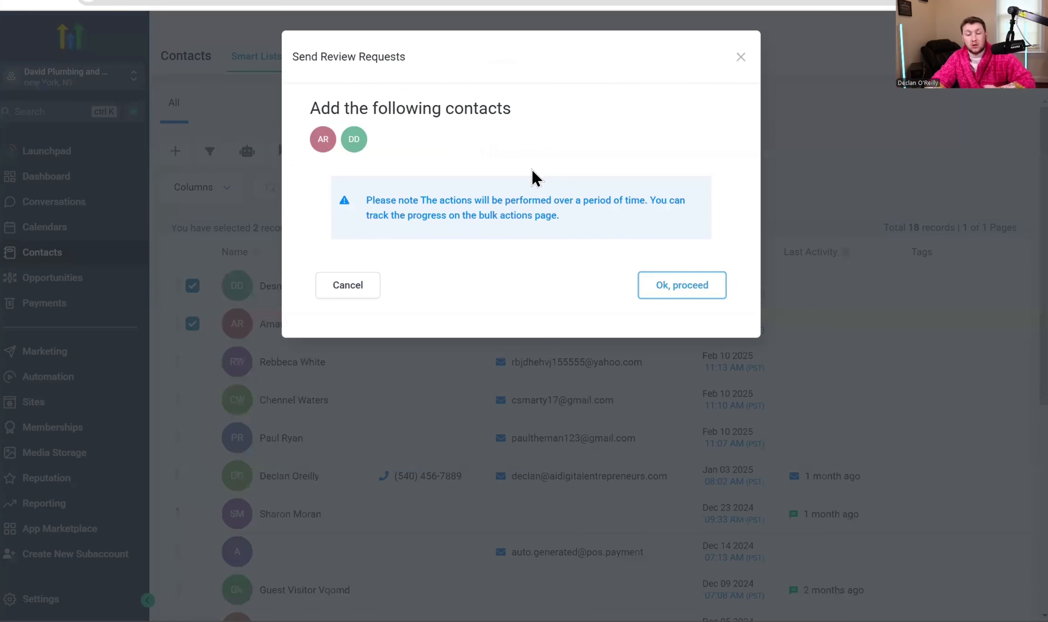
click(679, 295)
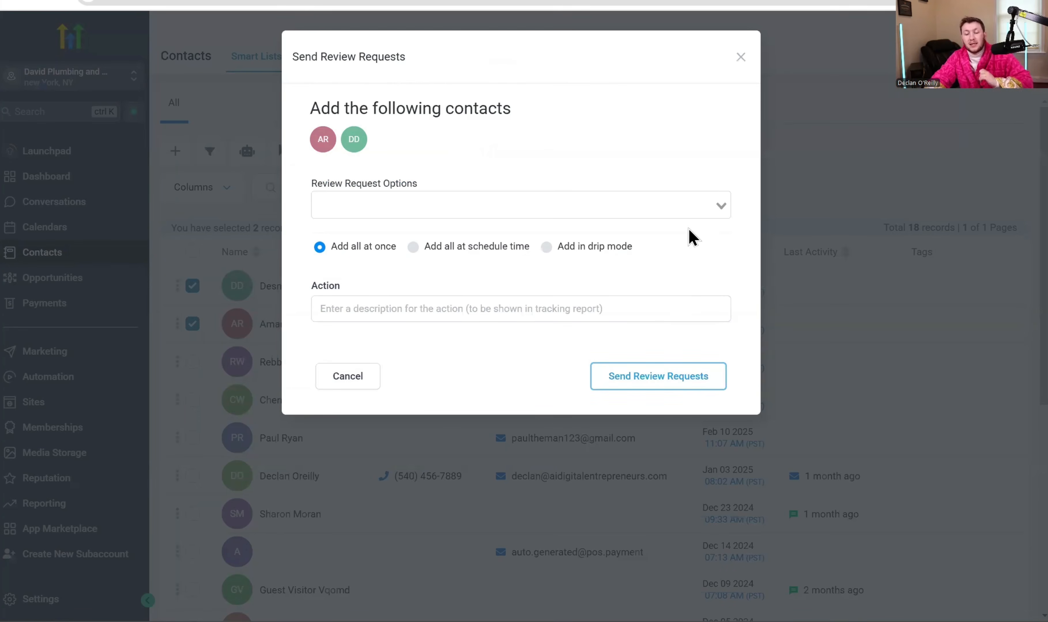
click(692, 199)
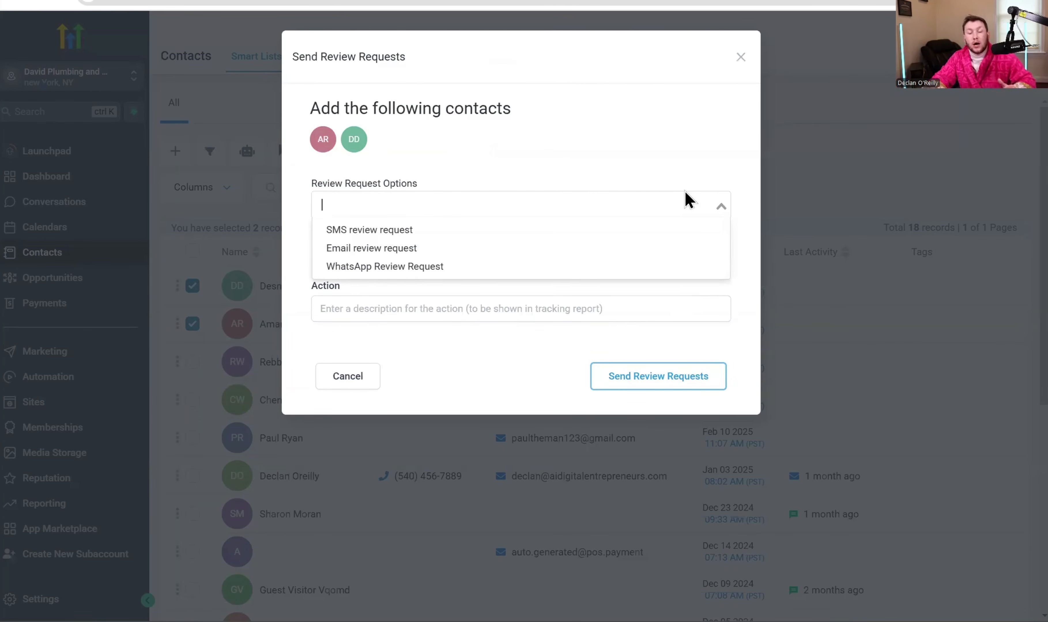
click(484, 115)
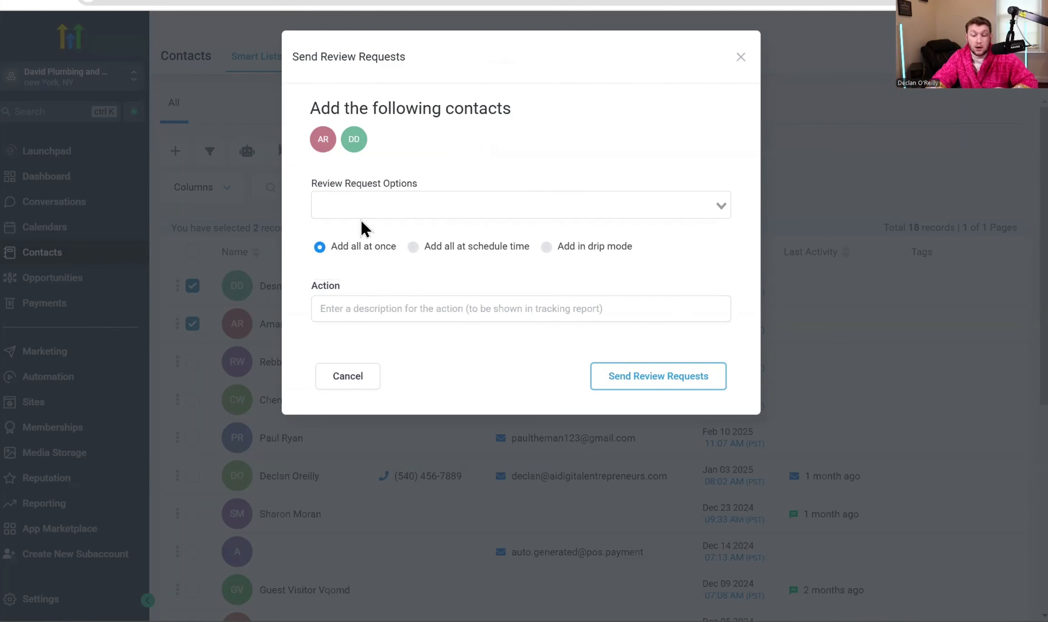
click(398, 317)
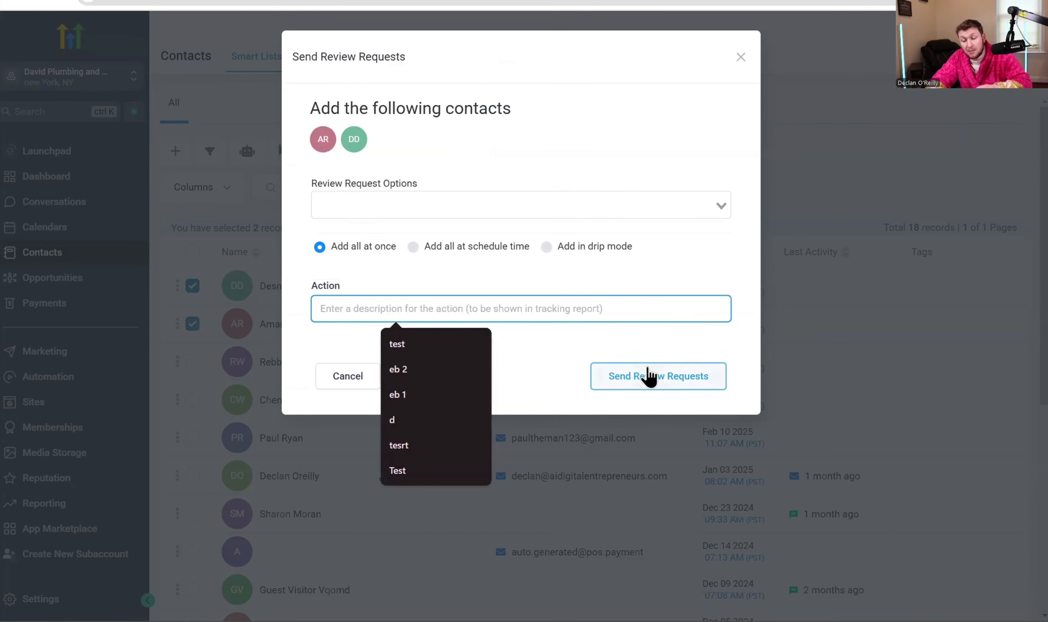
click(741, 57)
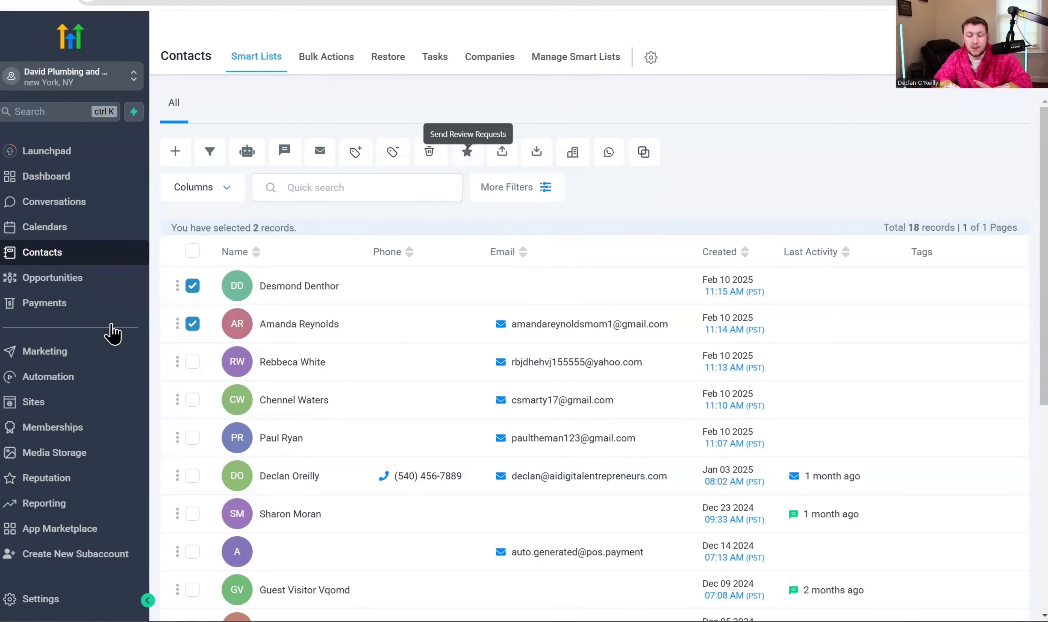
- Untick both contacts and dismiss the notice that export needs a selected contact
click(192, 287)
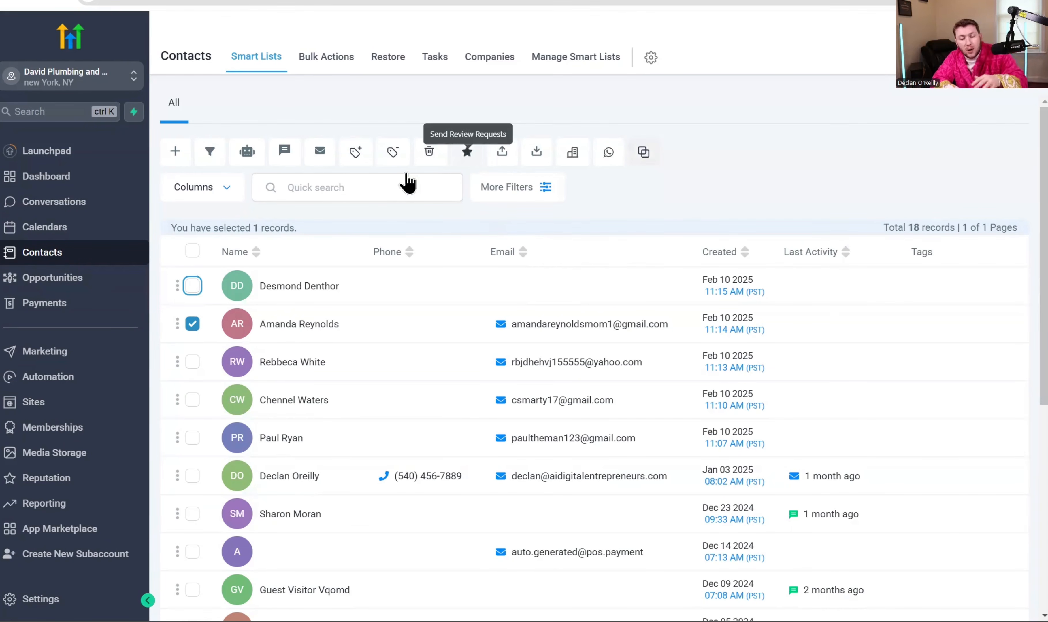
click(193, 324)
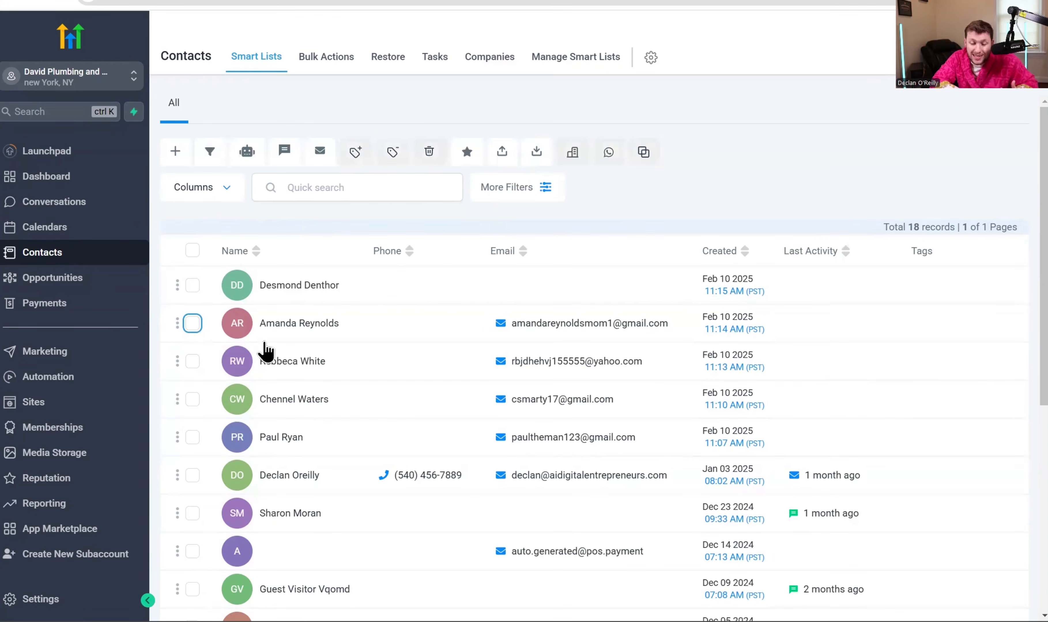
click(503, 152)
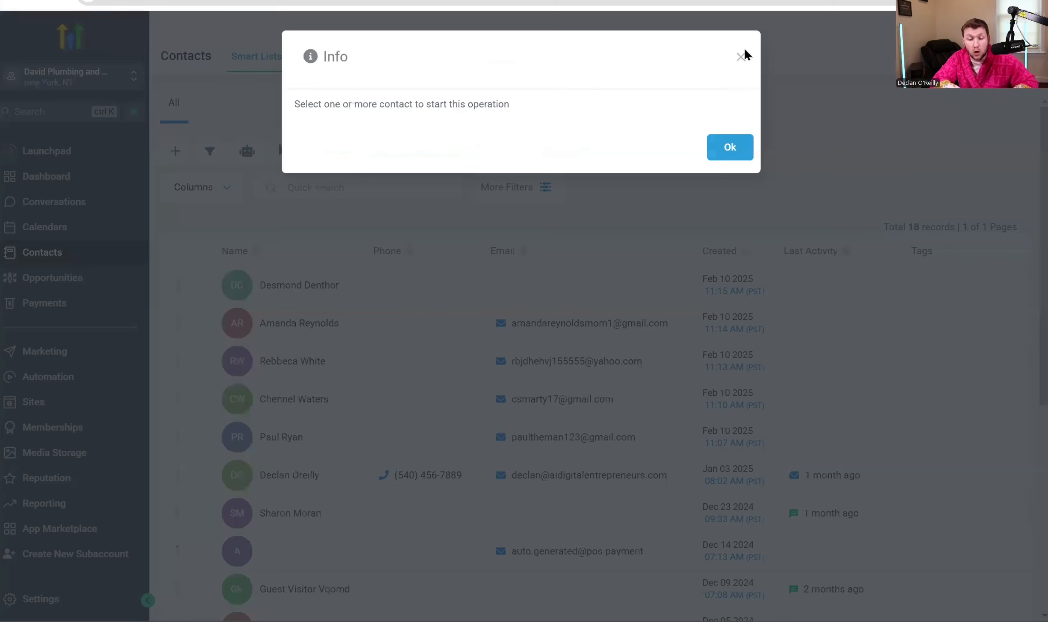
click(741, 56)
- Select all 18 contacts and confirm exporting them
click(193, 251)
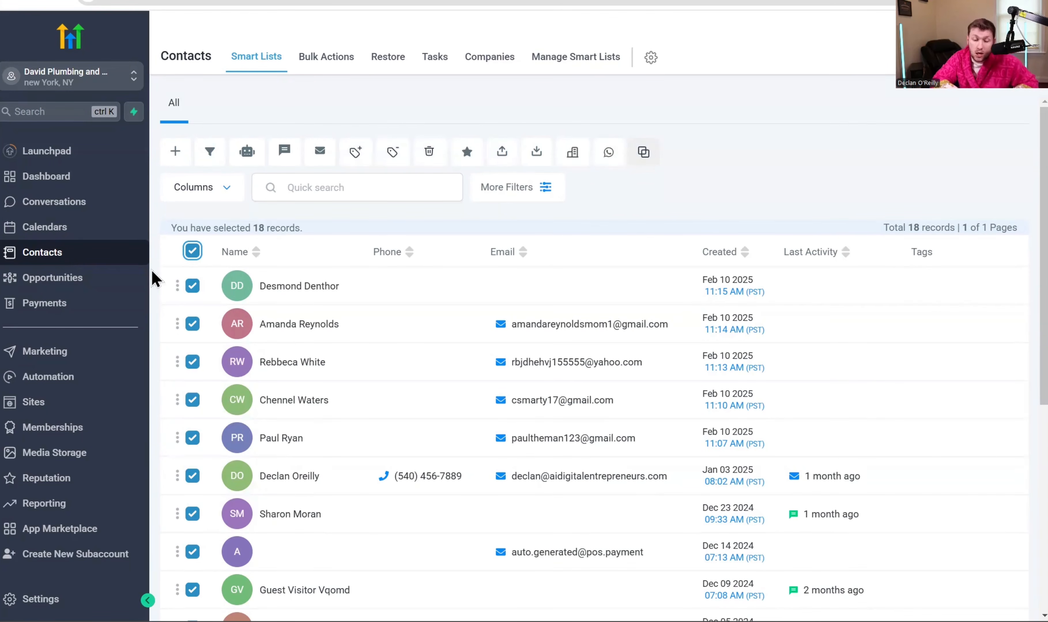
click(503, 152)
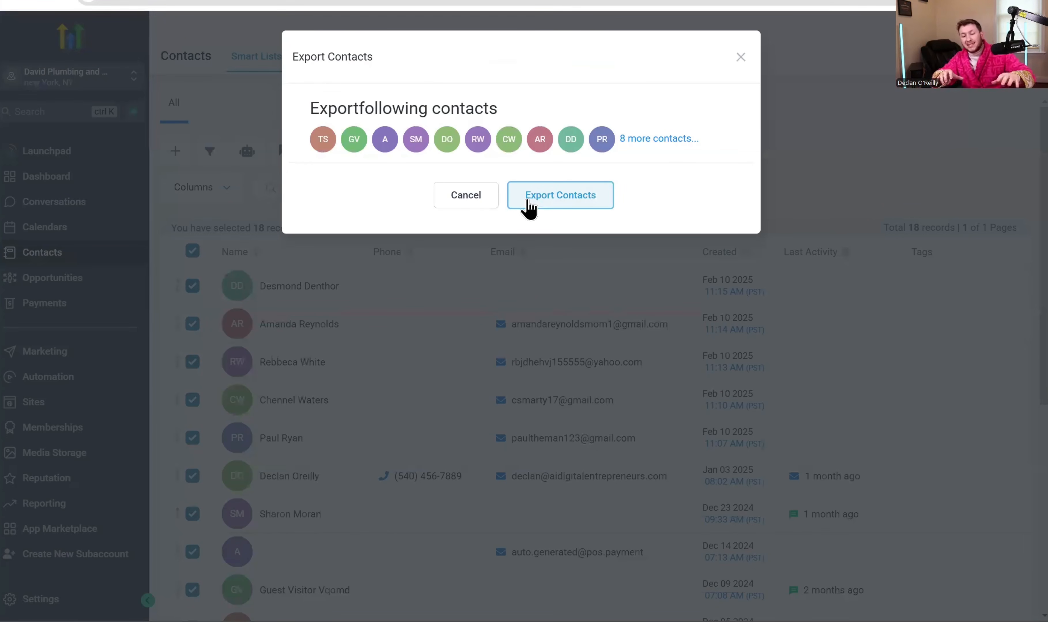
click(528, 202)
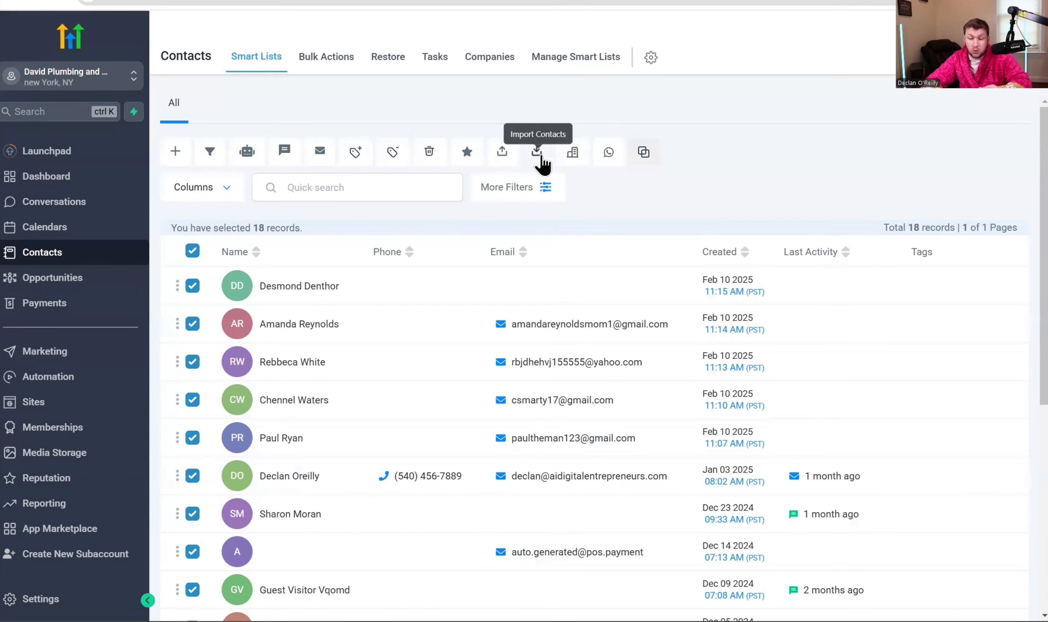
click(194, 251)
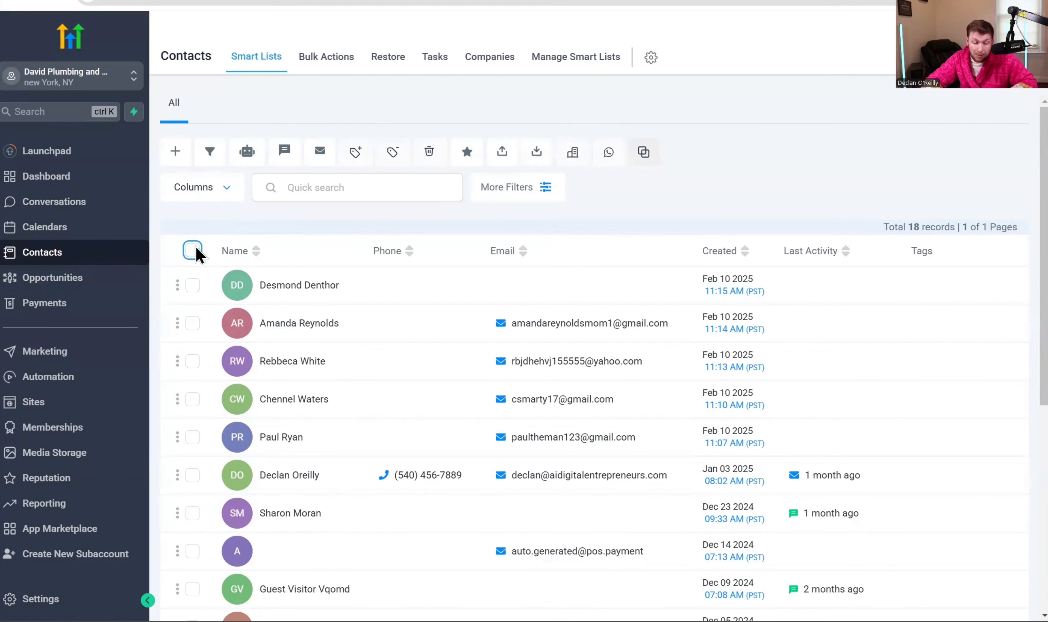
click(531, 158)
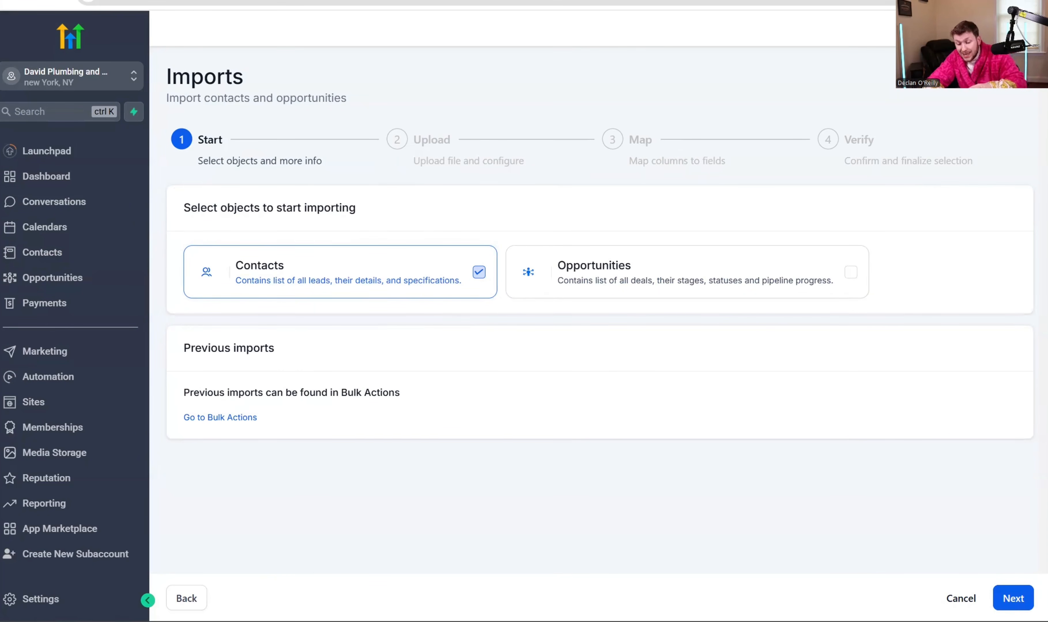
click(960, 599)
click(675, 353)
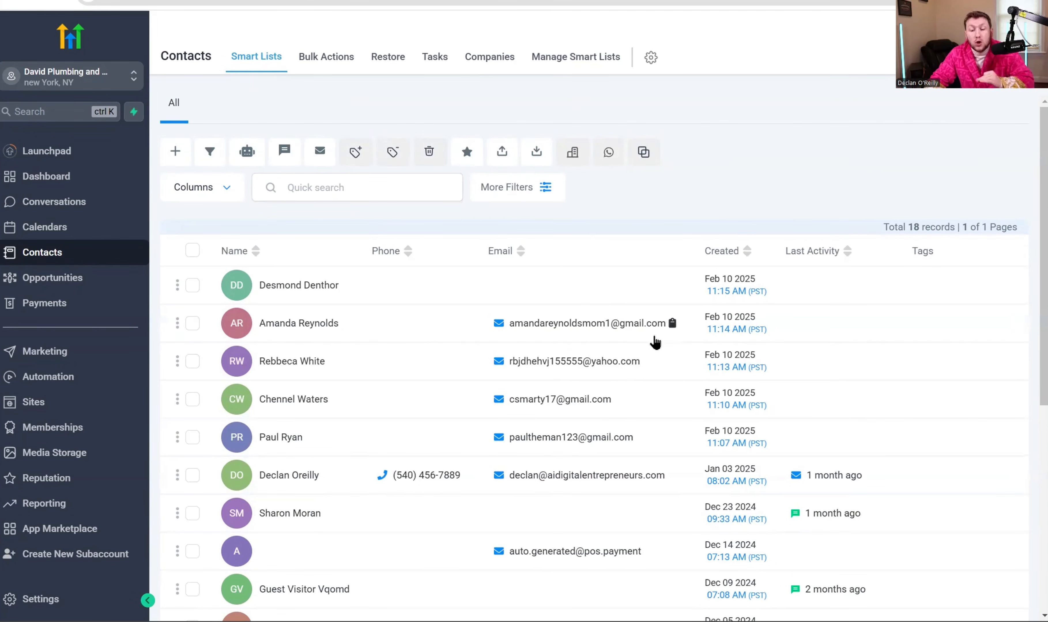
click(537, 155)
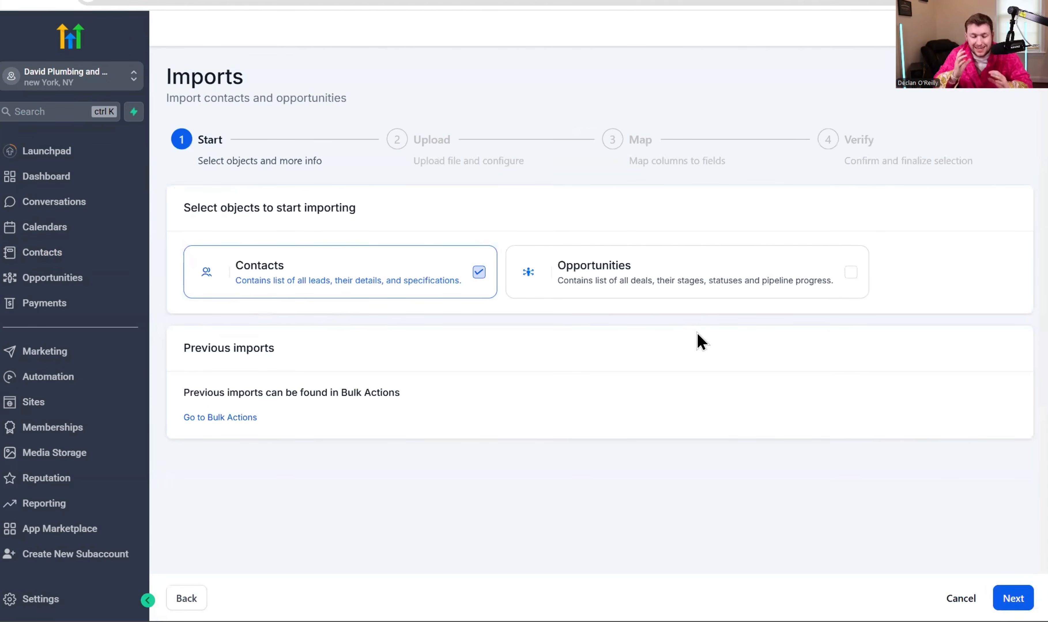
click(960, 598)
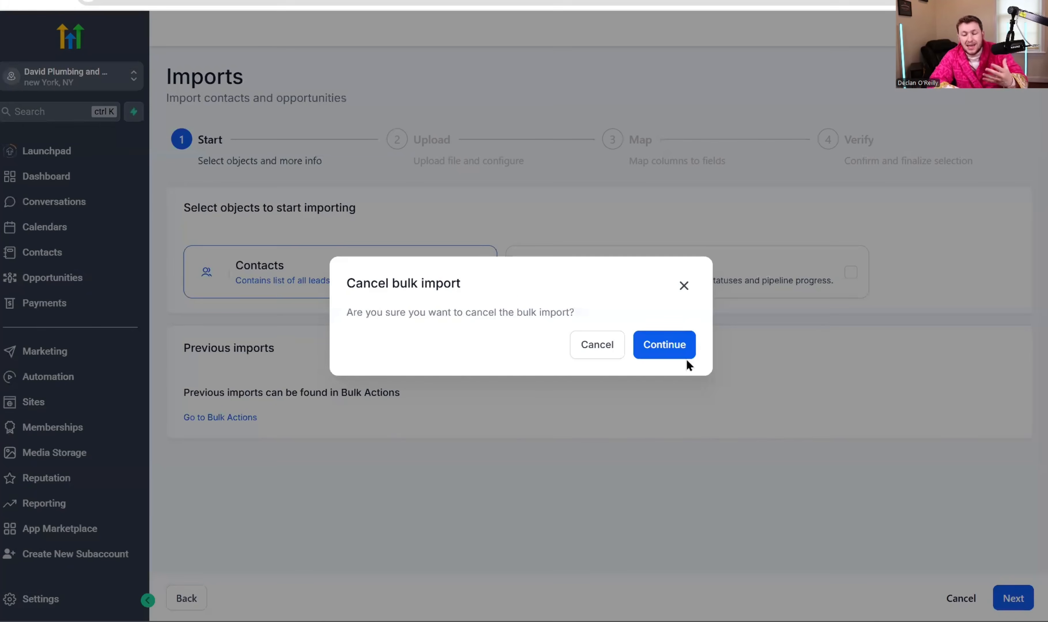
click(667, 344)
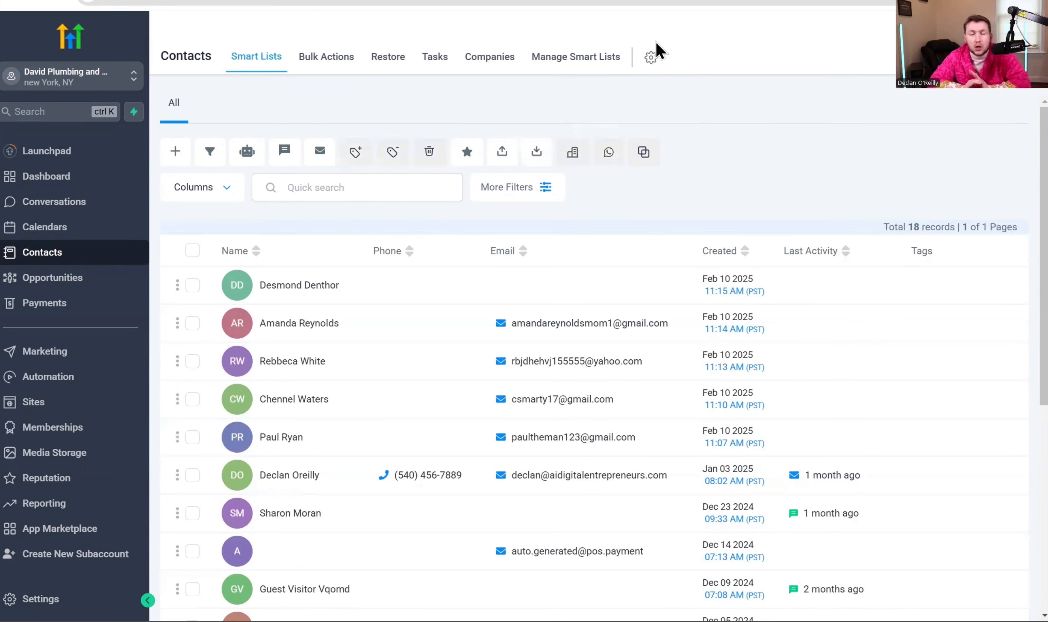
- Open the company assignment dialog for the first contact, close it unchanged, and untick the contact
click(192, 286)
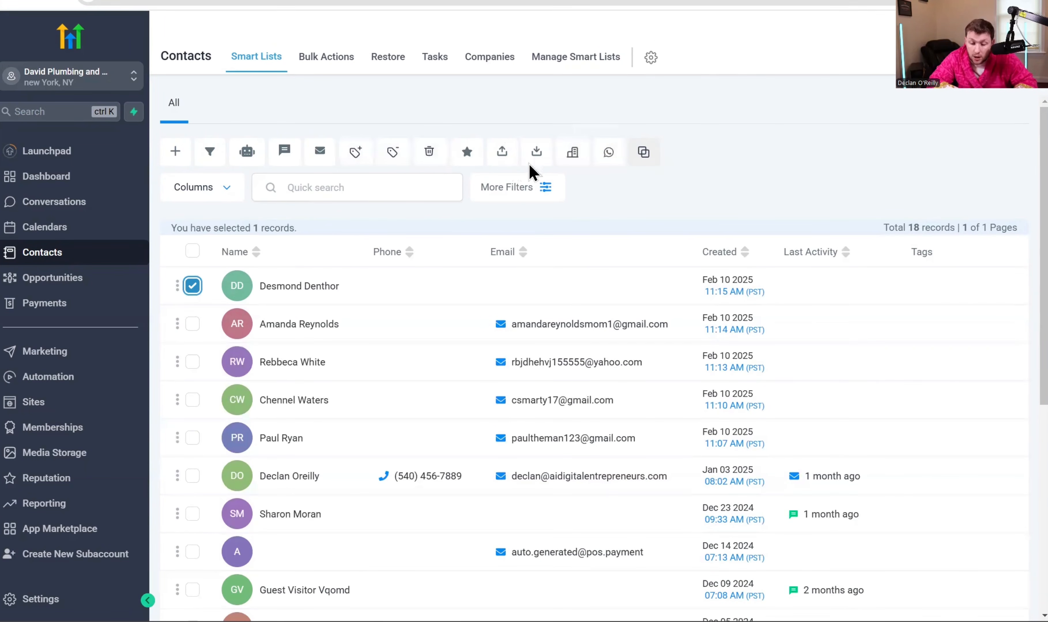
click(573, 157)
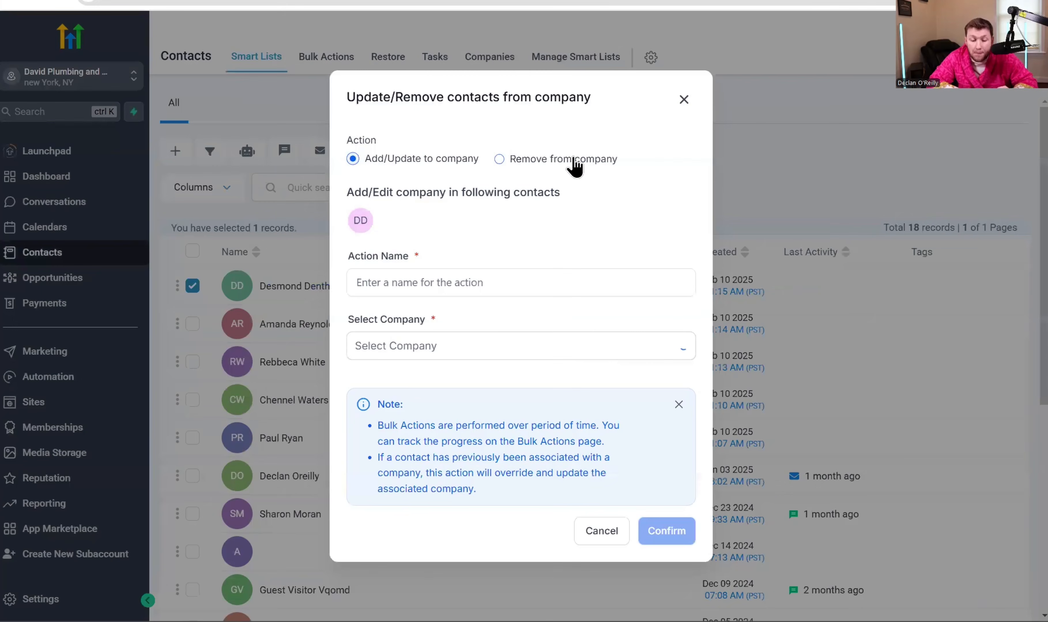
click(469, 287)
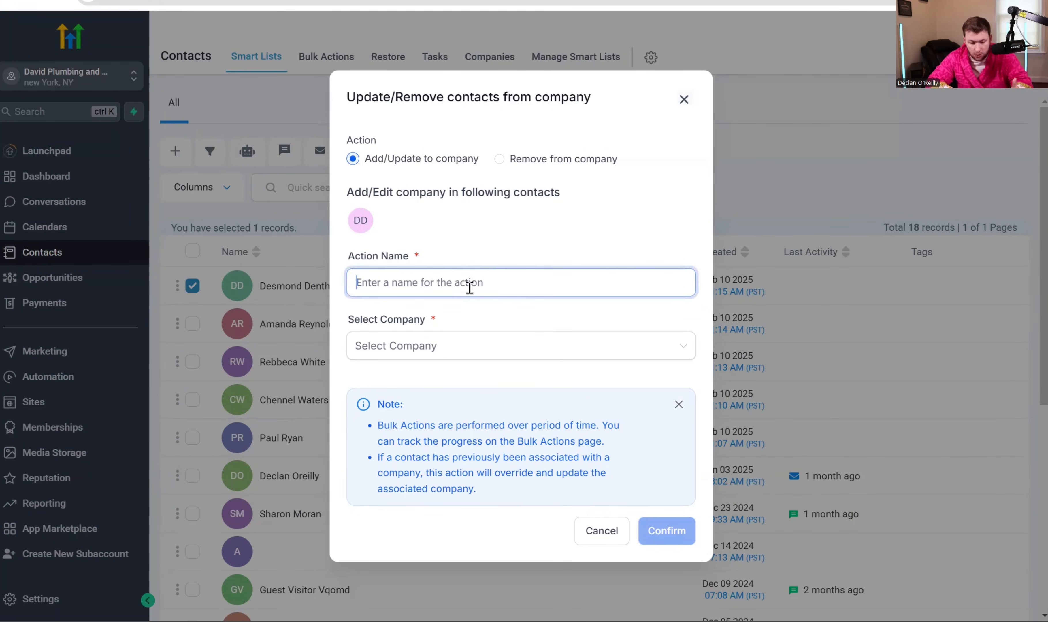
click(451, 346)
click(681, 102)
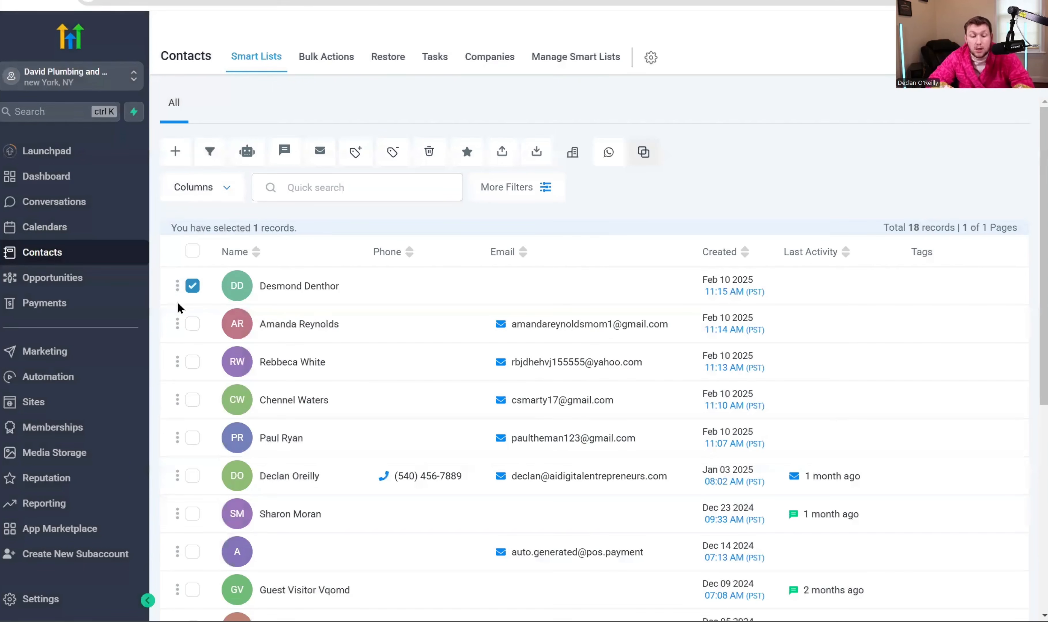
click(193, 286)
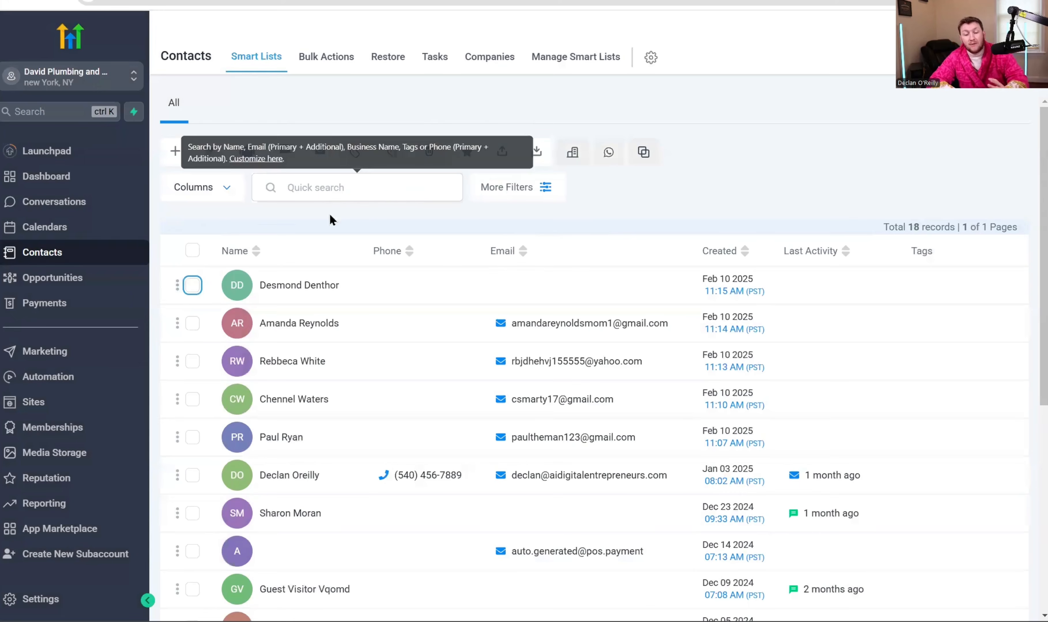
- Select all contacts, then deselect the second and third ones
click(192, 286)
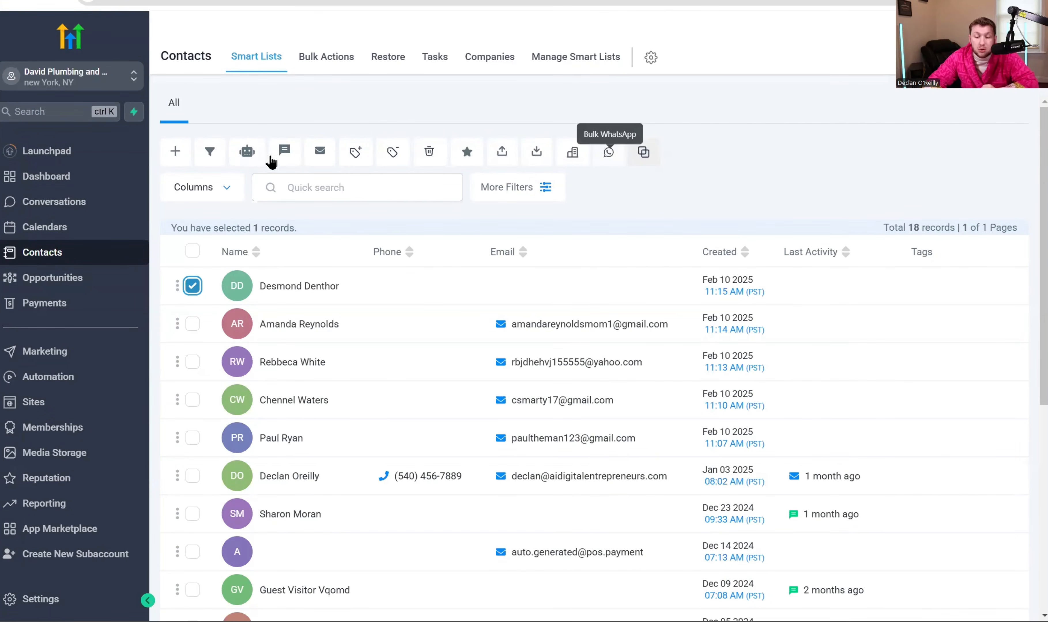
click(192, 250)
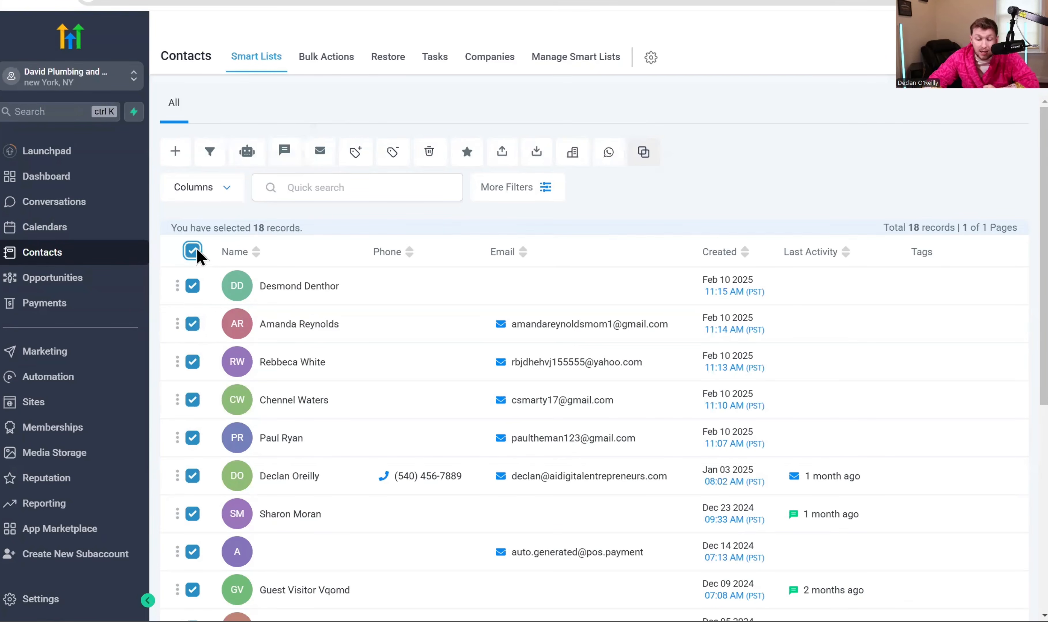
click(193, 324)
click(192, 362)
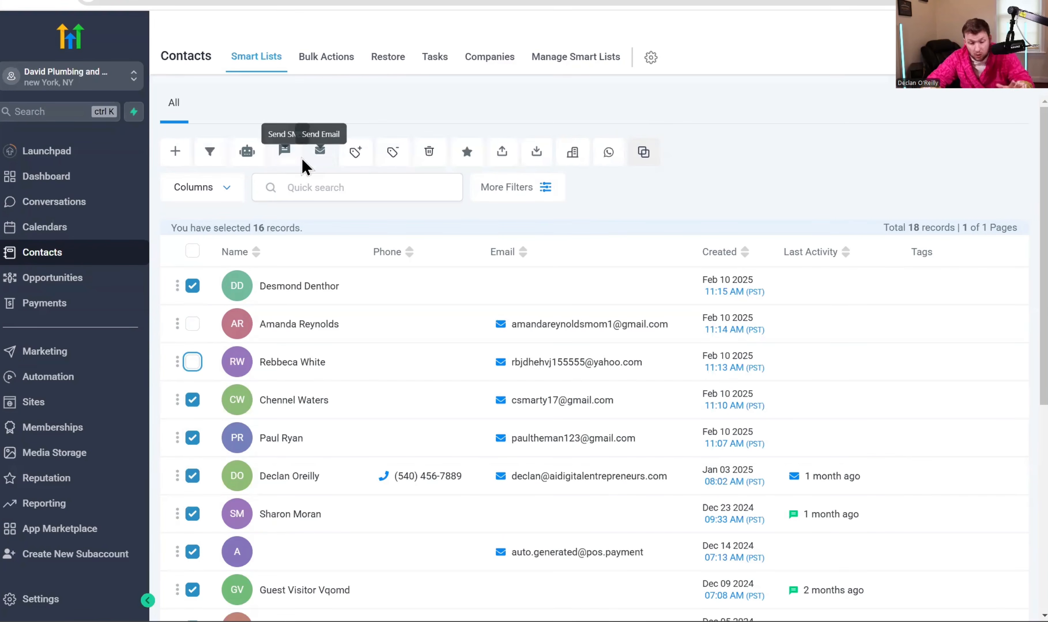
- Open the Bulk WhatsApp form for the selected contacts and close it without sending
click(613, 158)
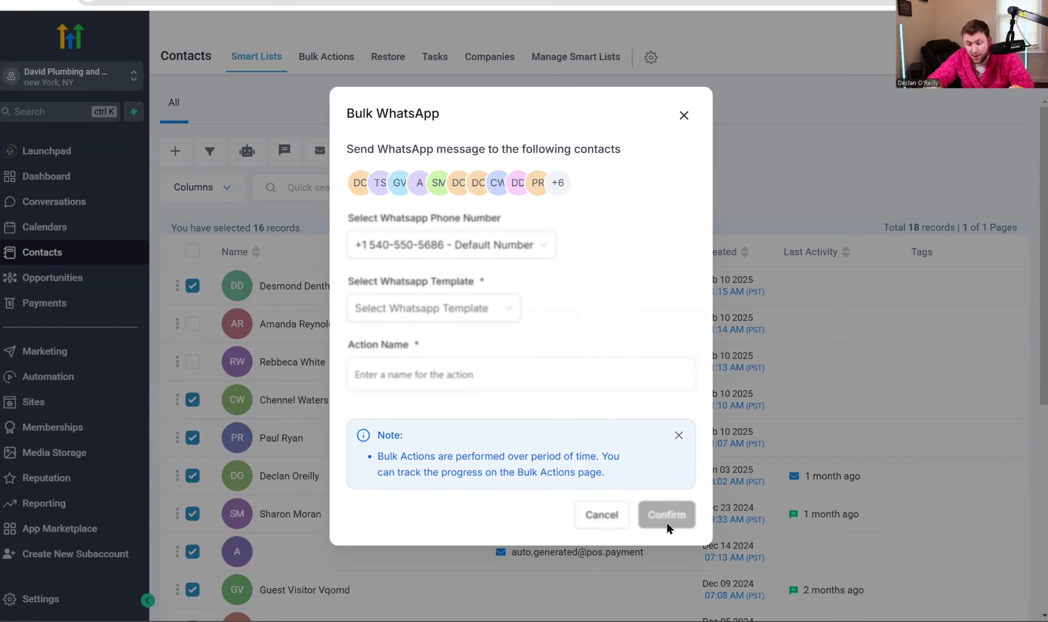
click(683, 115)
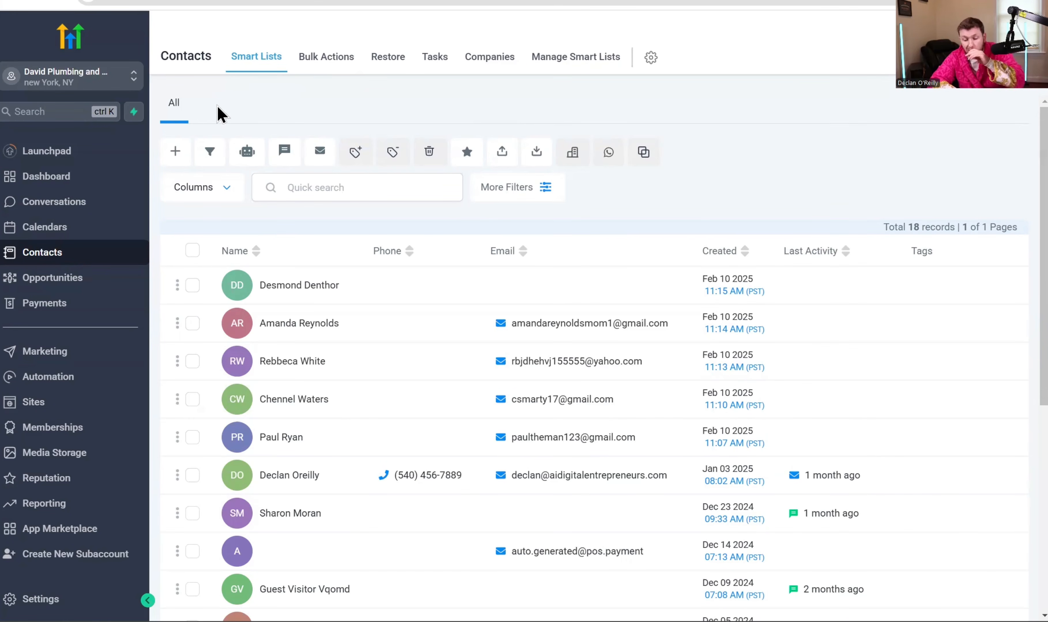
scroll(884, 493, down, 5)
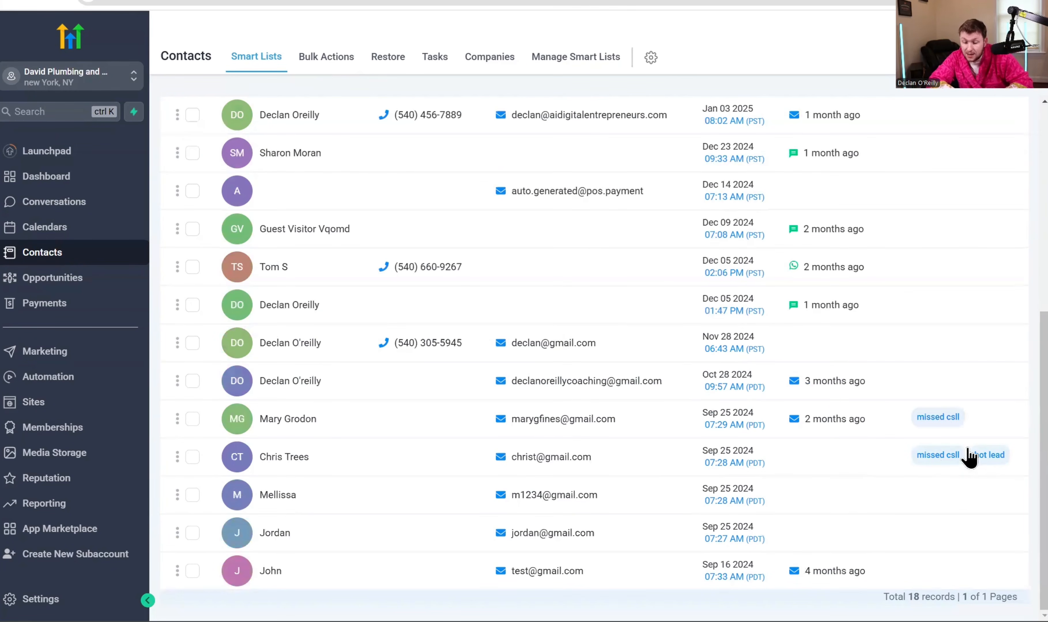
scroll(723, 480, up, 6)
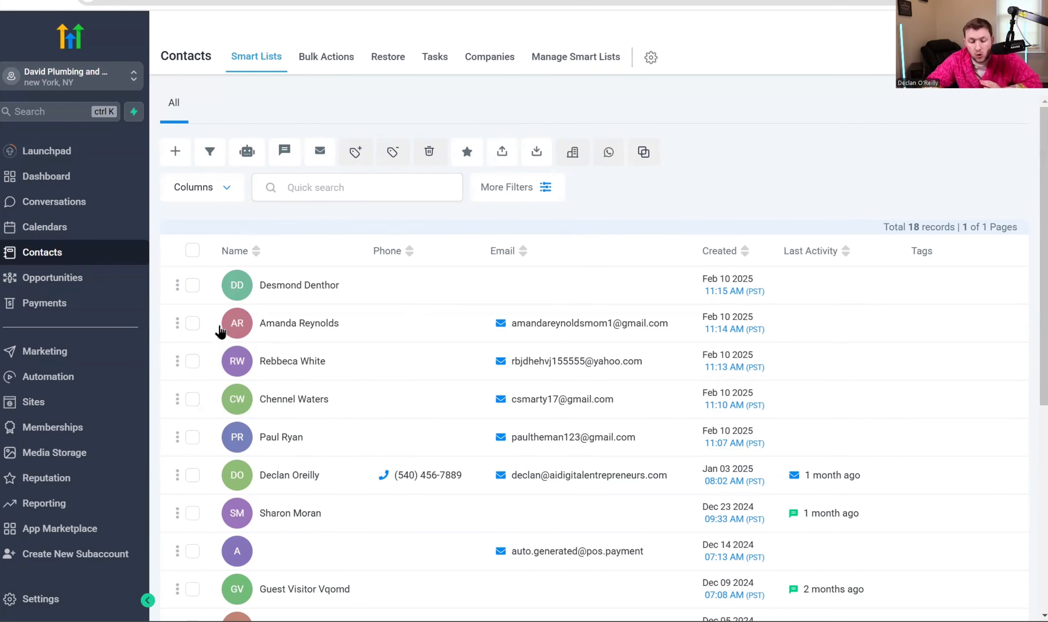
scroll(336, 307, down, 8)
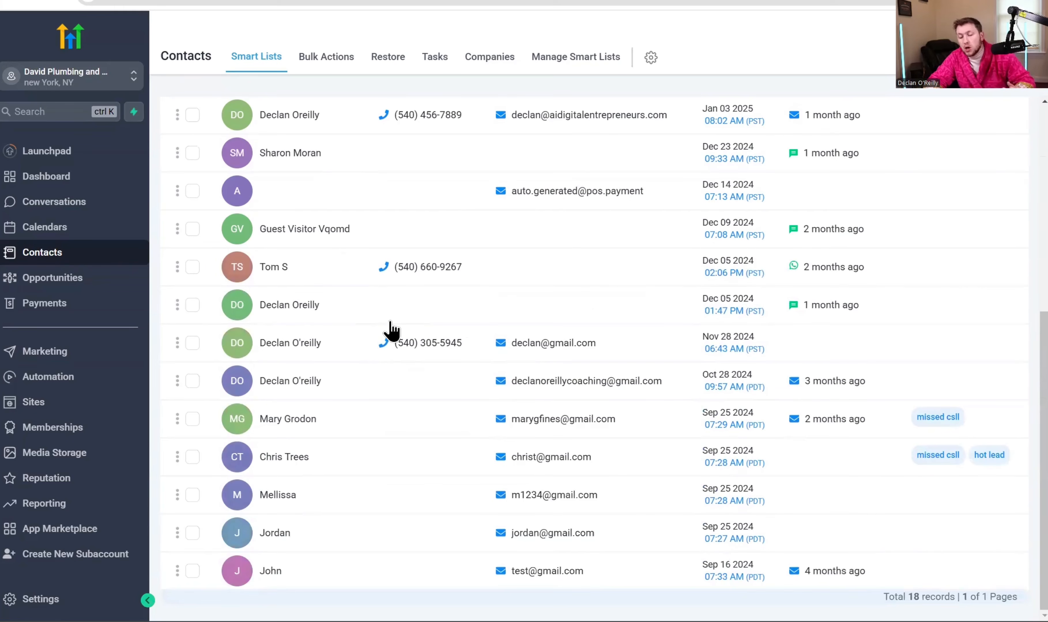
scroll(405, 320, up, 8)
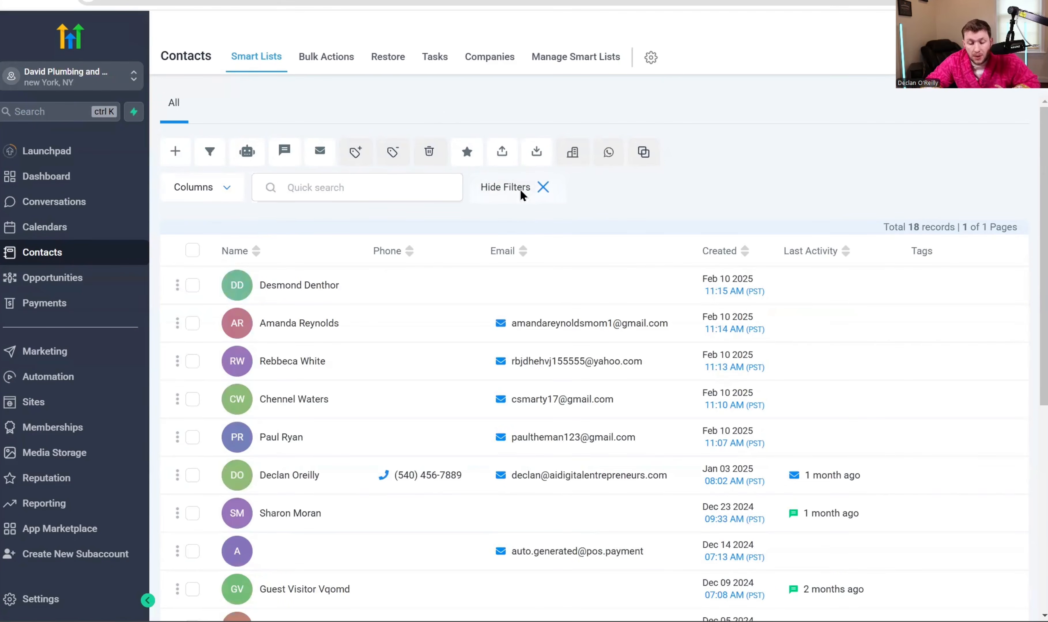
- Filter contacts by Tag is 'hot lead', narrowing the list to 4 records
click(519, 189)
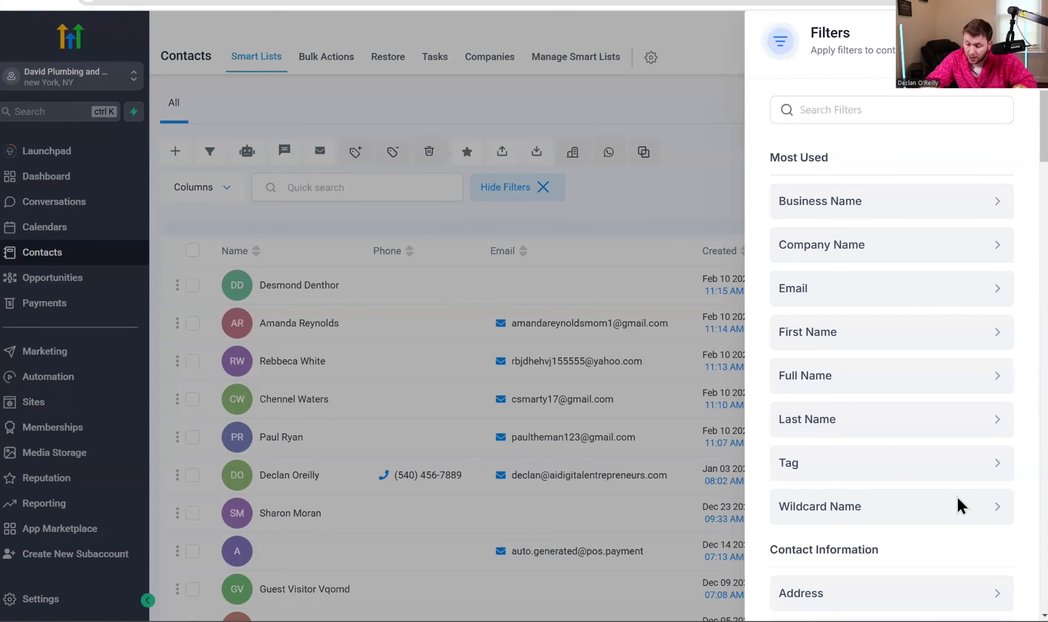
click(946, 466)
click(858, 214)
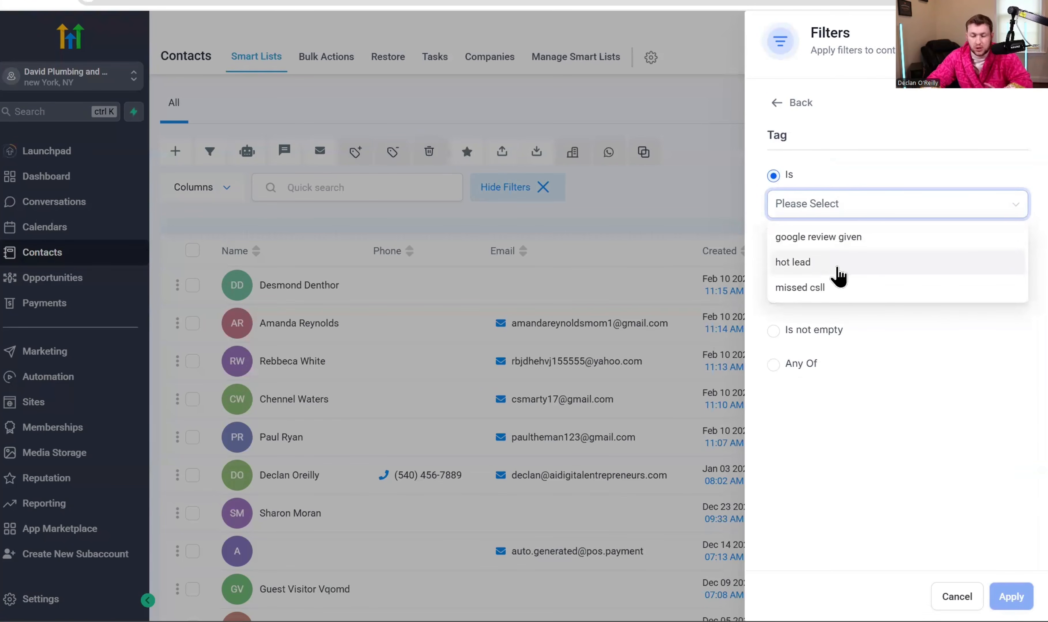
click(837, 269)
click(906, 575)
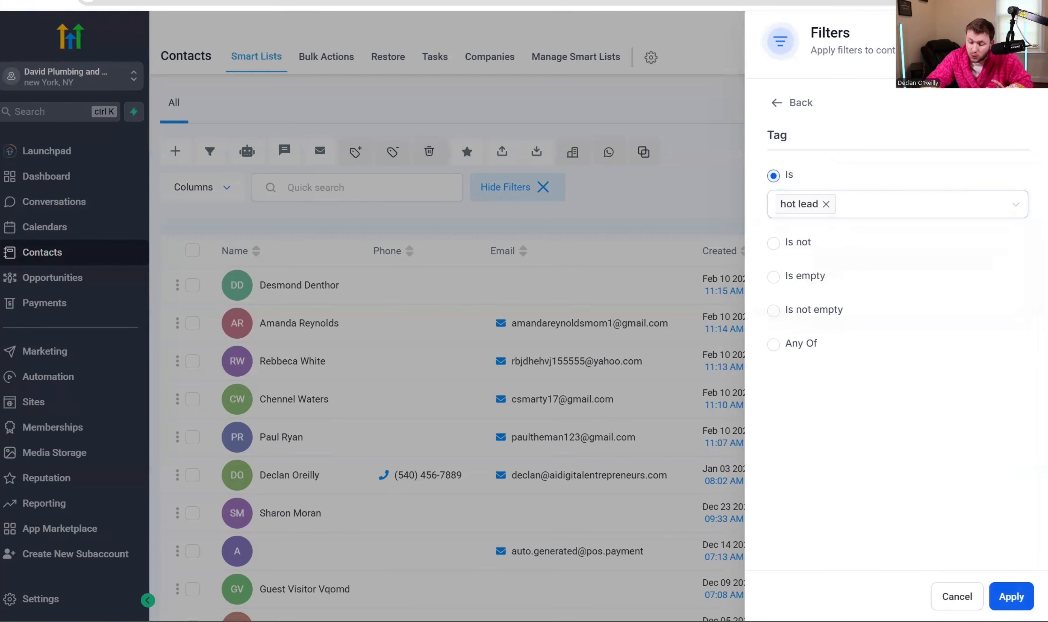
click(1011, 597)
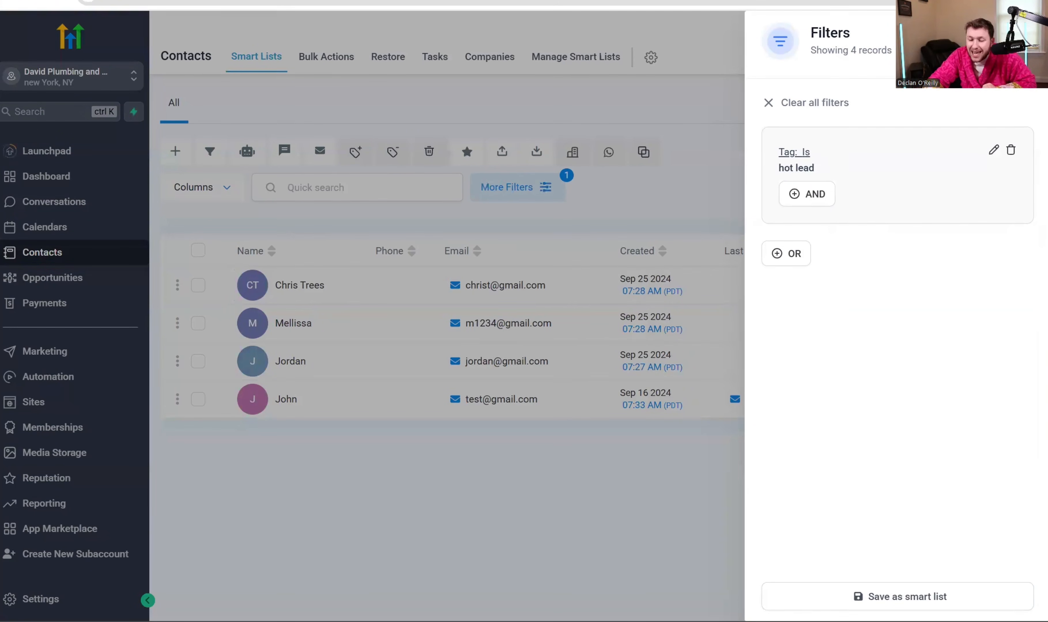
click(864, 595)
- Save the hot lead filter as a smart list named 'Hot Lead'
click(559, 148)
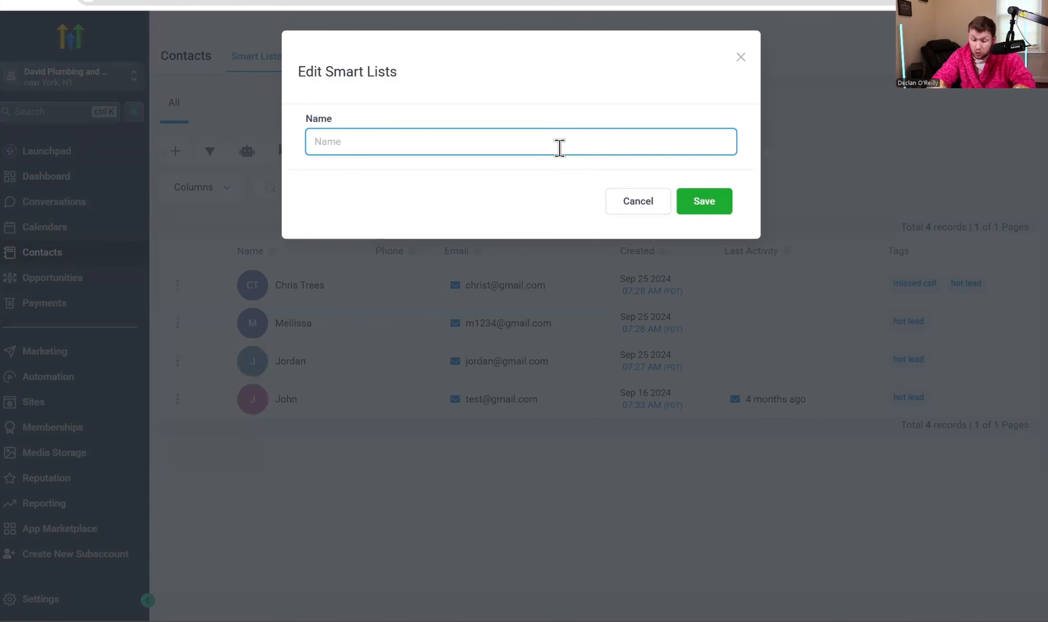
text(Hot Lead)
key(BackSpace)
text(d)
click(706, 200)
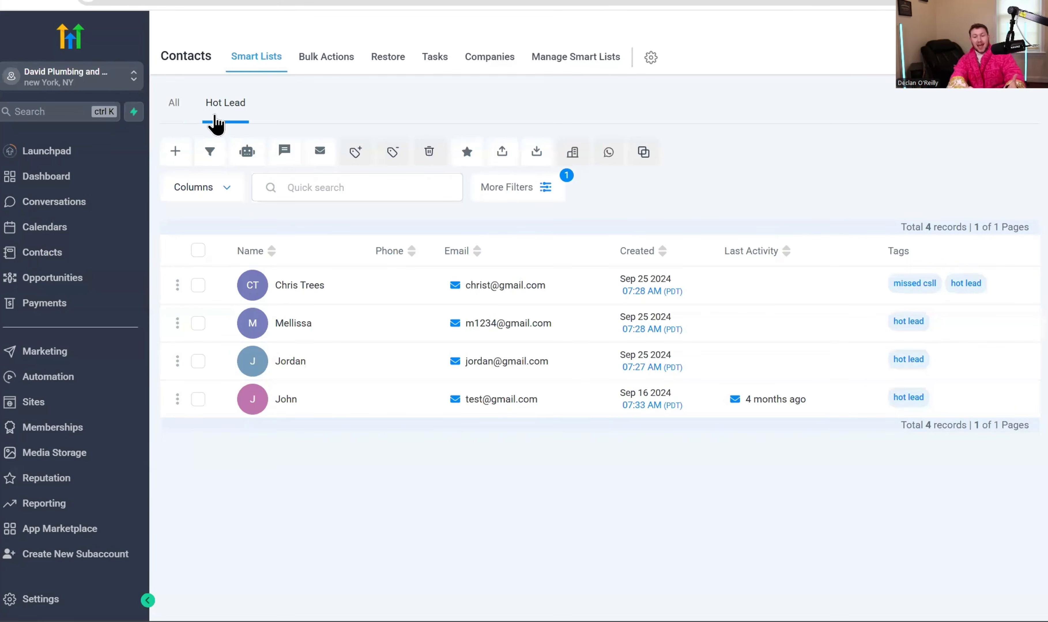
- Switch between the All and Hot Lead lists, ending on all 18 contacts
click(175, 106)
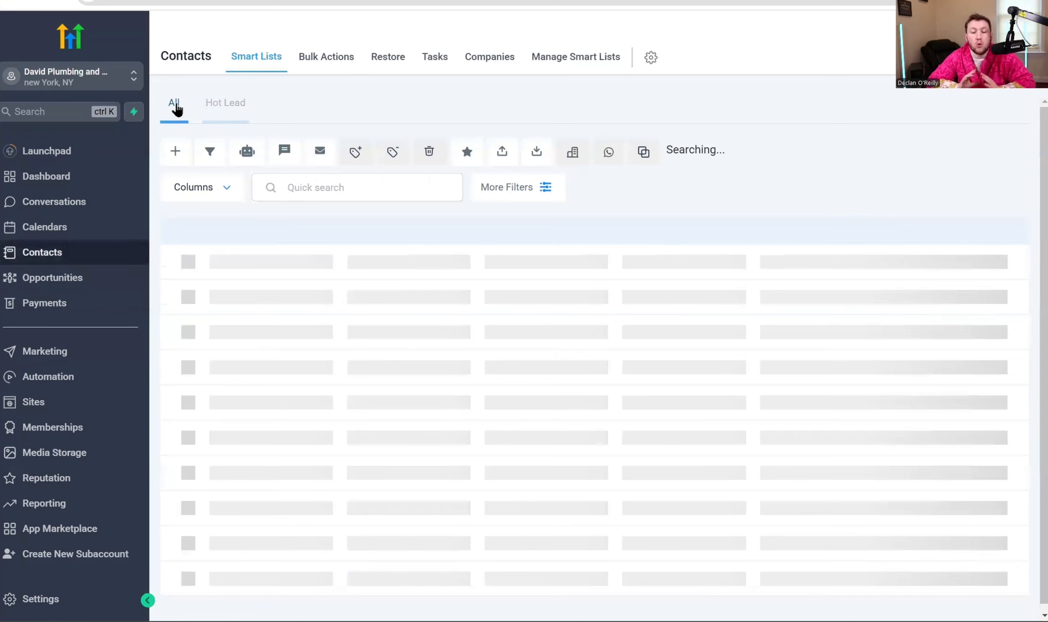
click(227, 105)
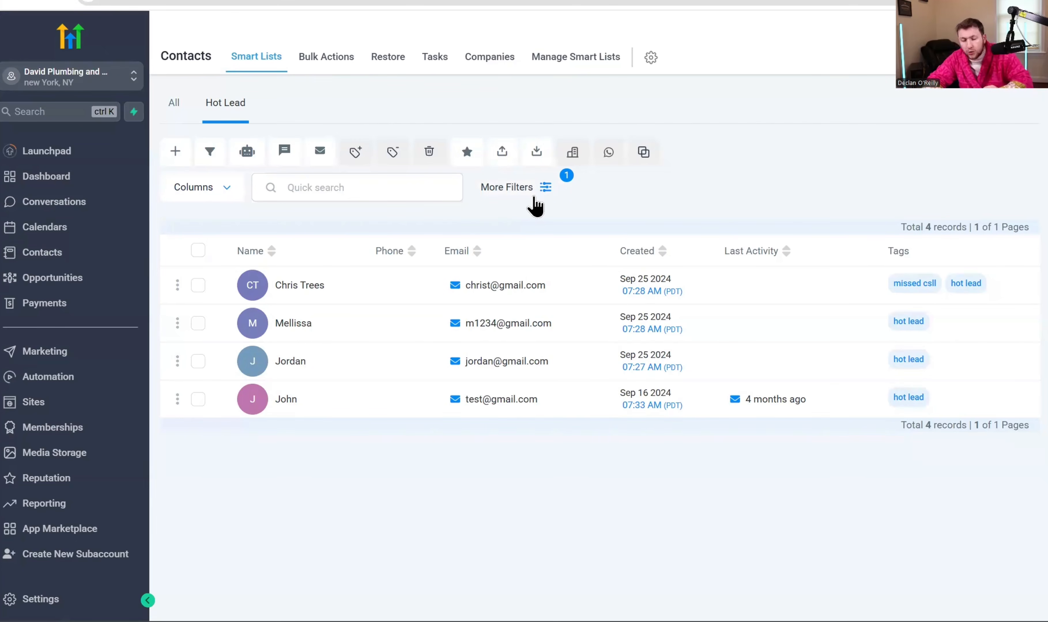
click(173, 105)
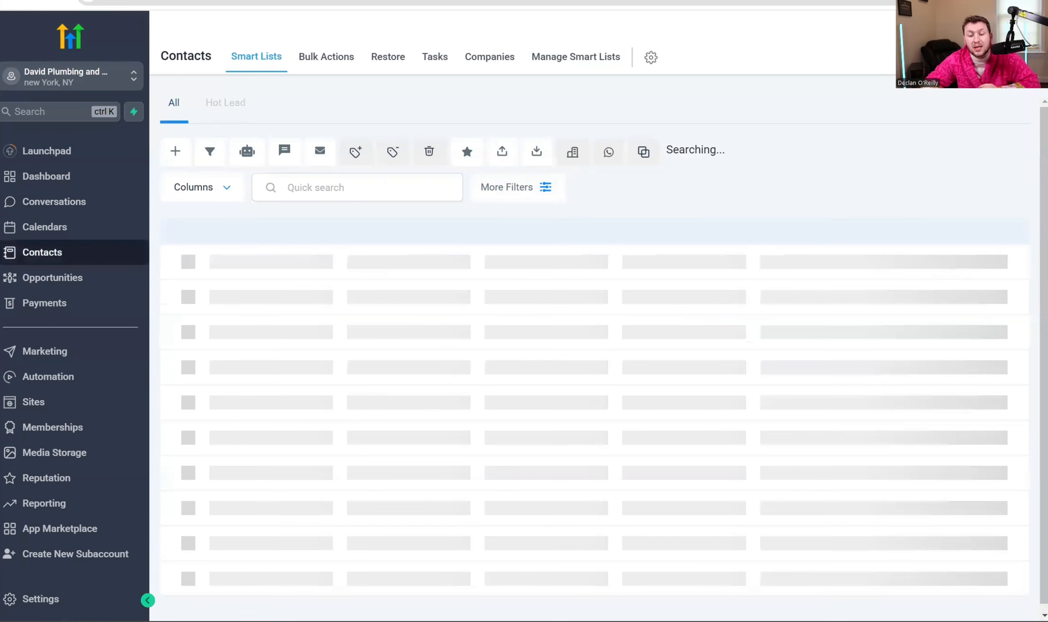
click(219, 108)
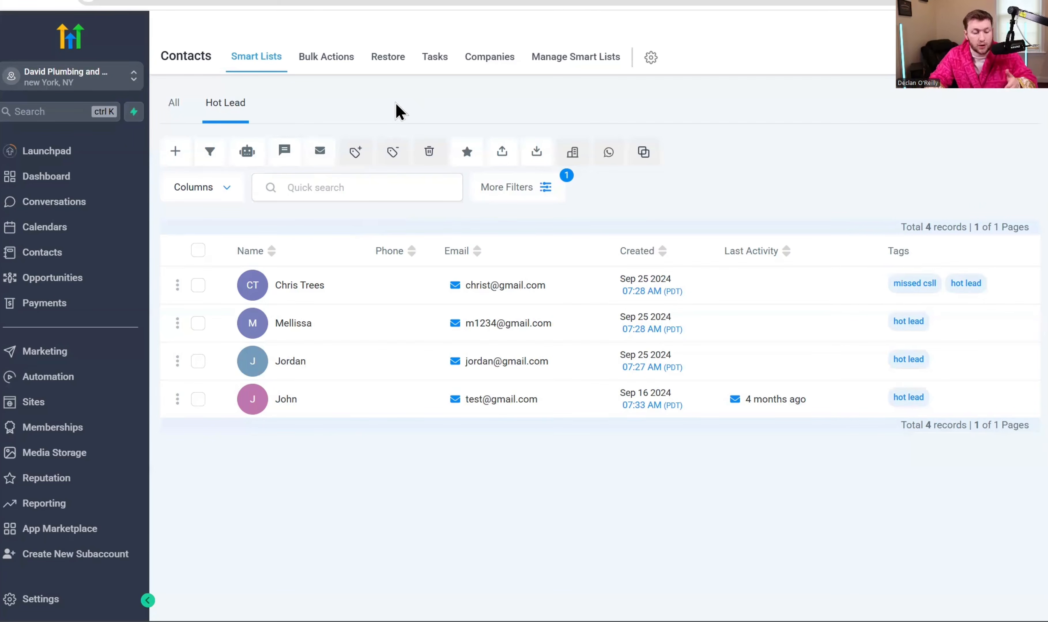
click(174, 104)
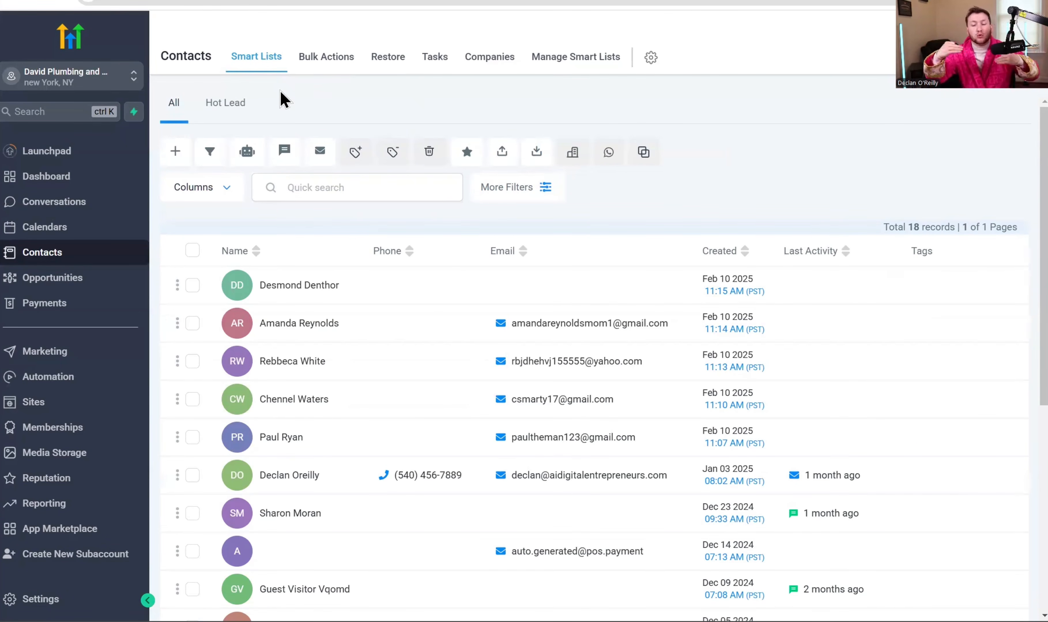
click(249, 108)
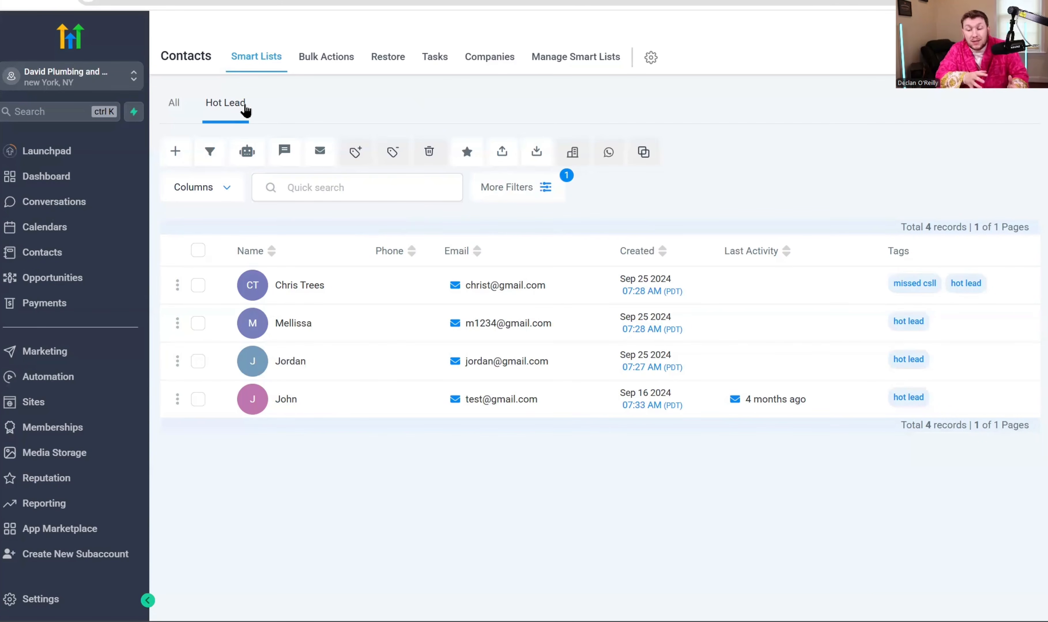
click(182, 110)
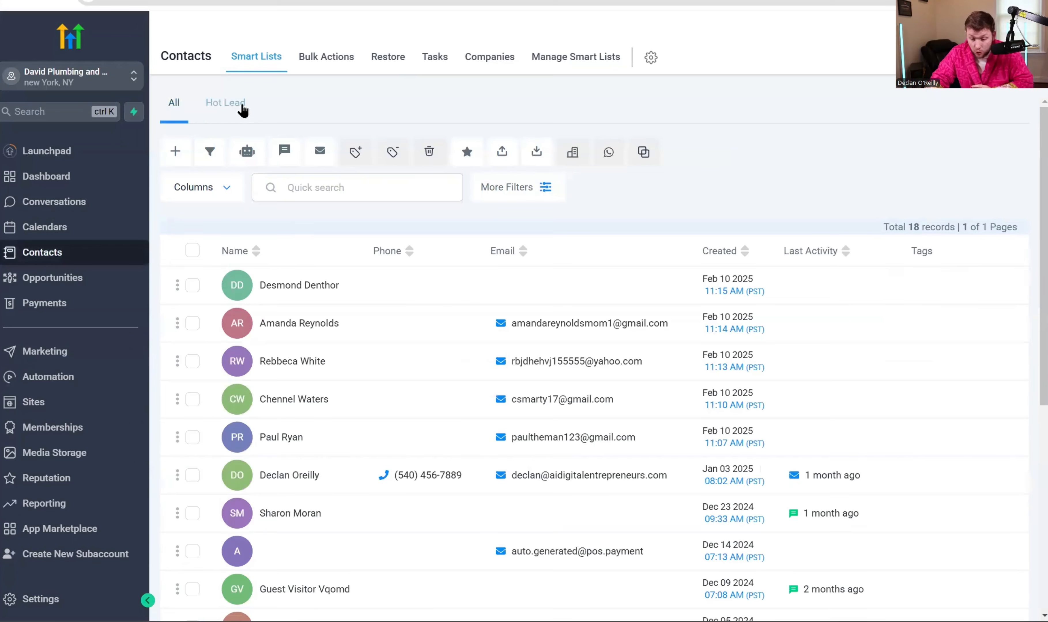
- Filter contacts by Pipeline is 'Pipeline 2'
click(506, 187)
scroll(916, 317, down, 15)
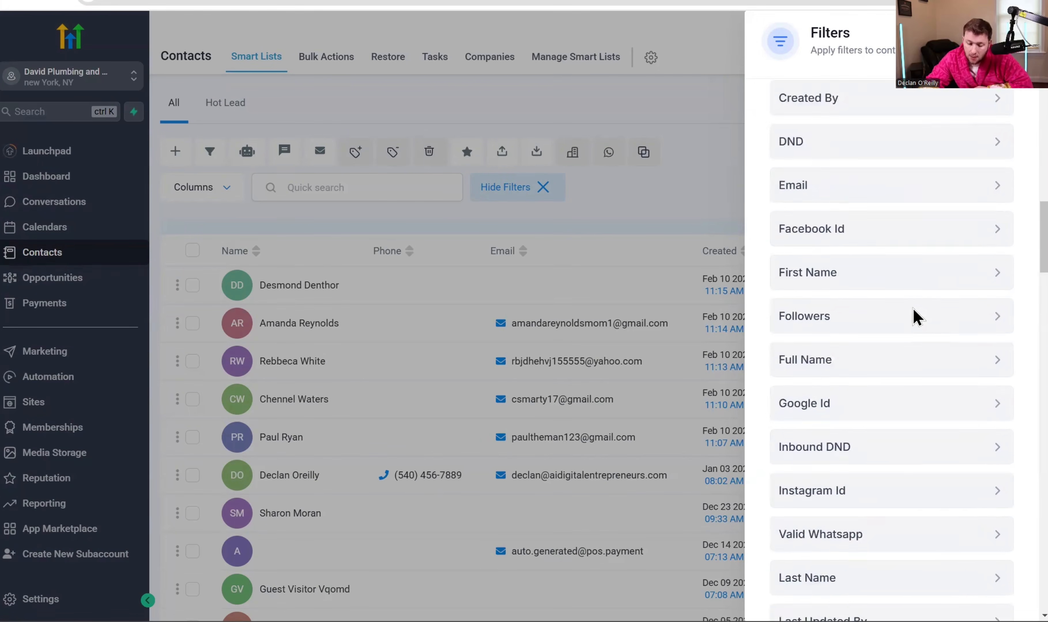
scroll(912, 315, down, 10)
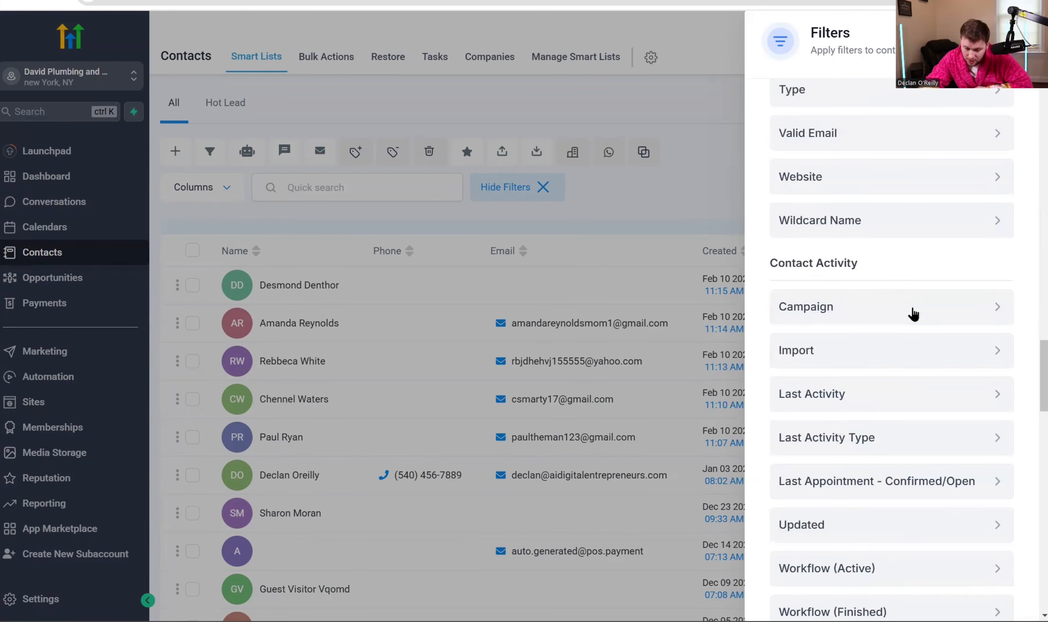
scroll(913, 315, down, 10)
scroll(912, 311, up, 5)
scroll(912, 311, down, 5)
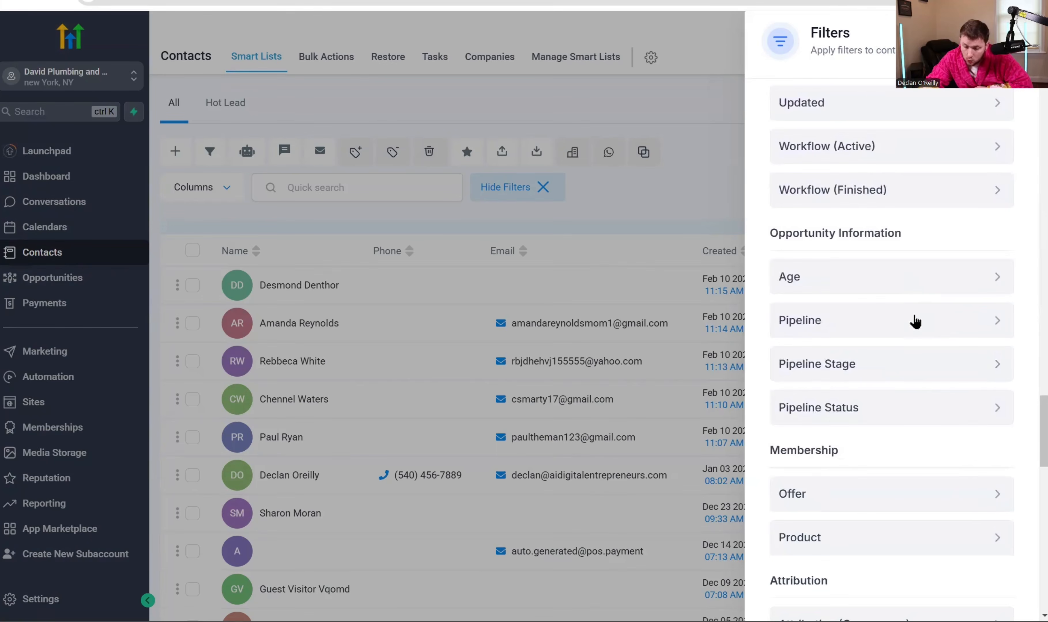
click(935, 323)
click(912, 274)
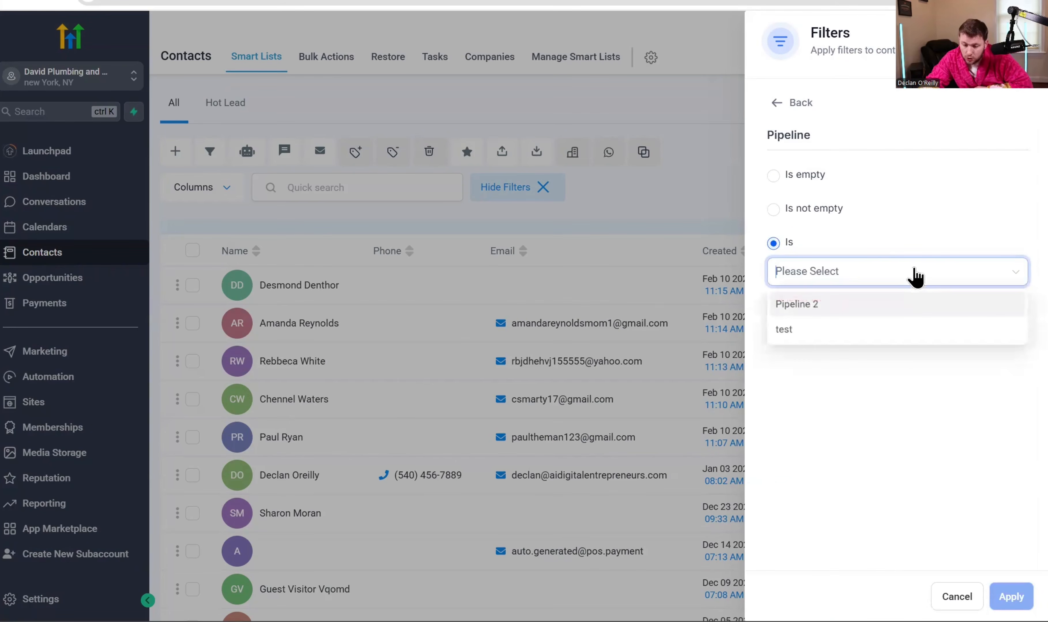
click(879, 309)
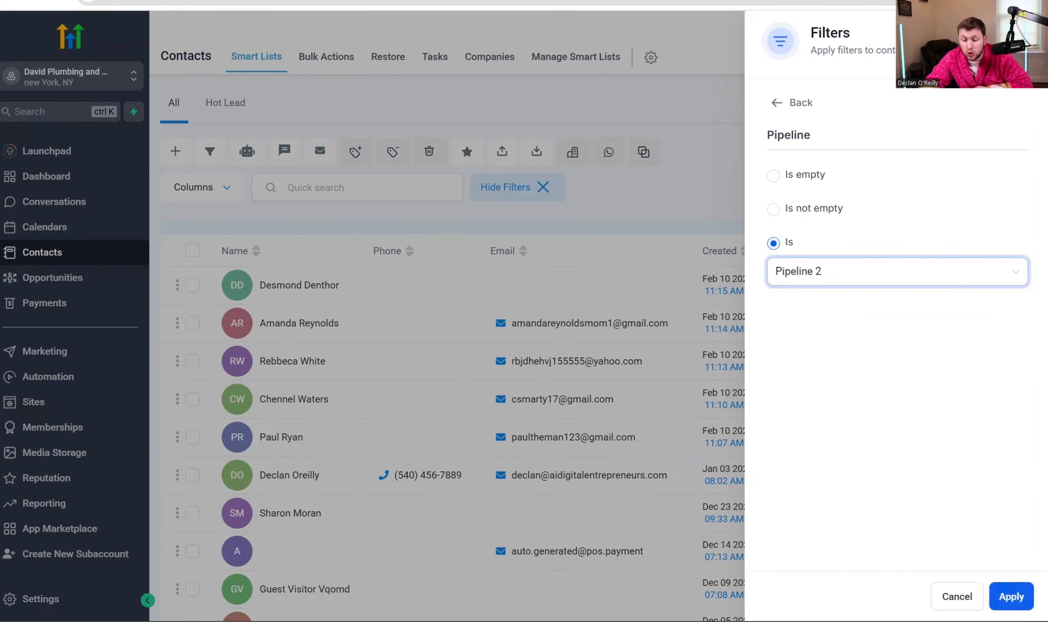
click(1011, 597)
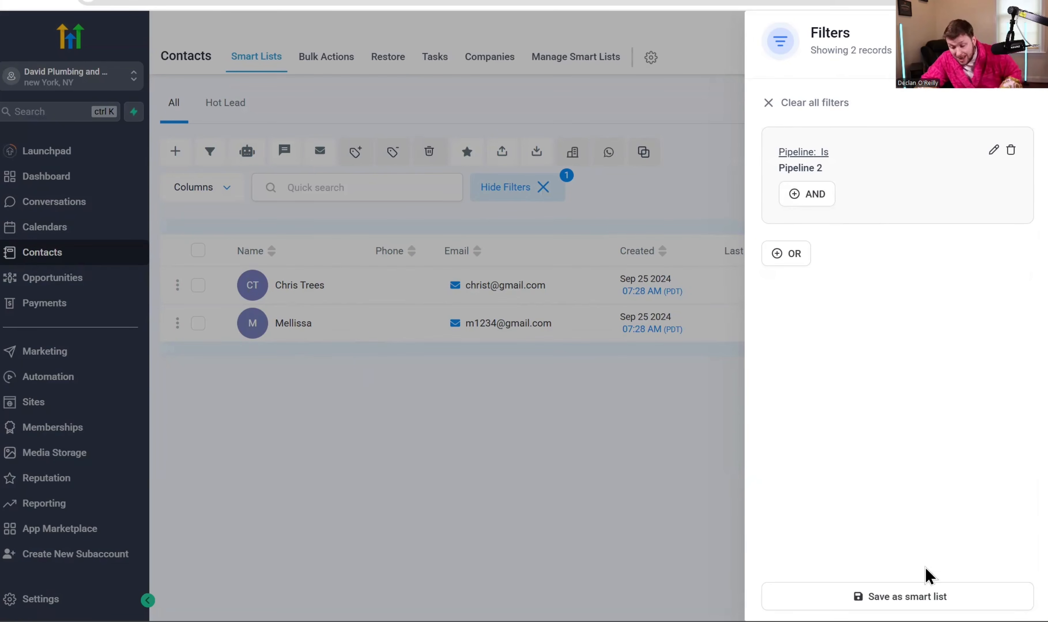
- Save the filtered view as a smart list named 'Pipeline 2'
click(937, 593)
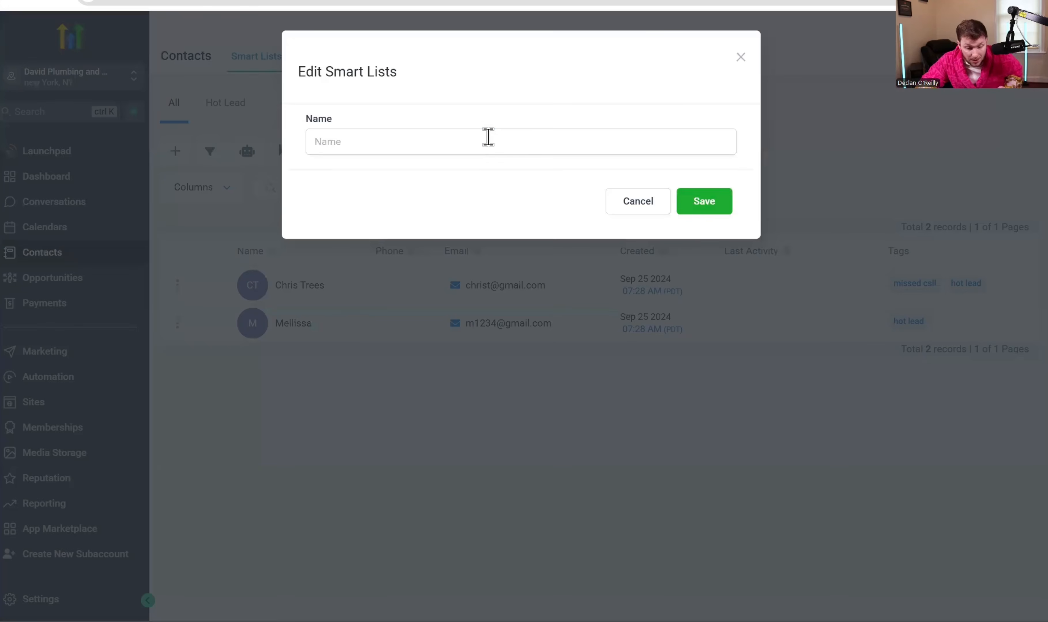
click(489, 139)
text(Pipeline 2)
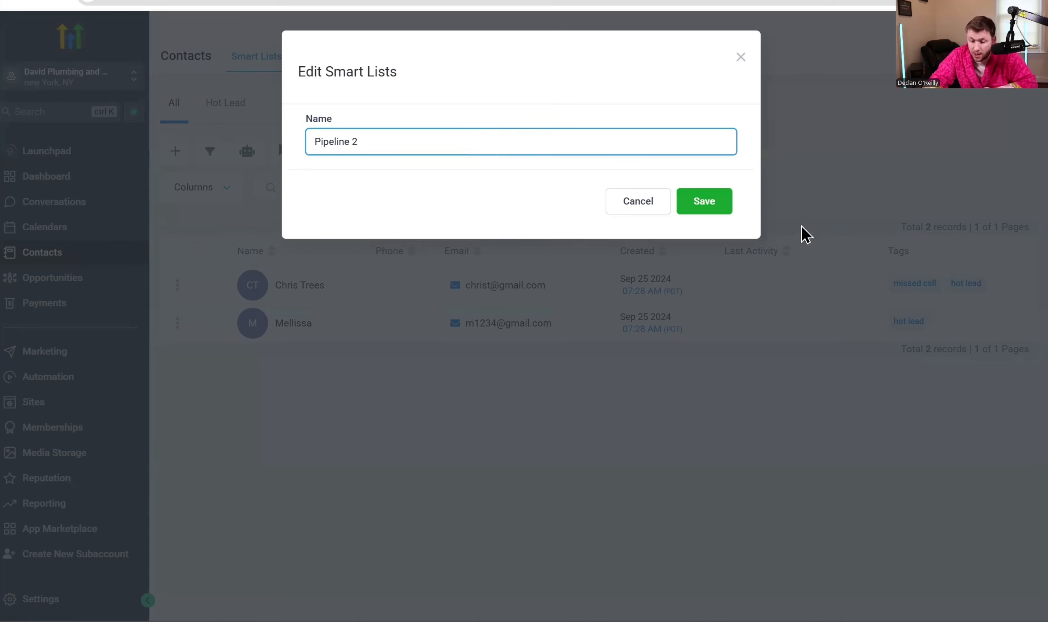
click(702, 202)
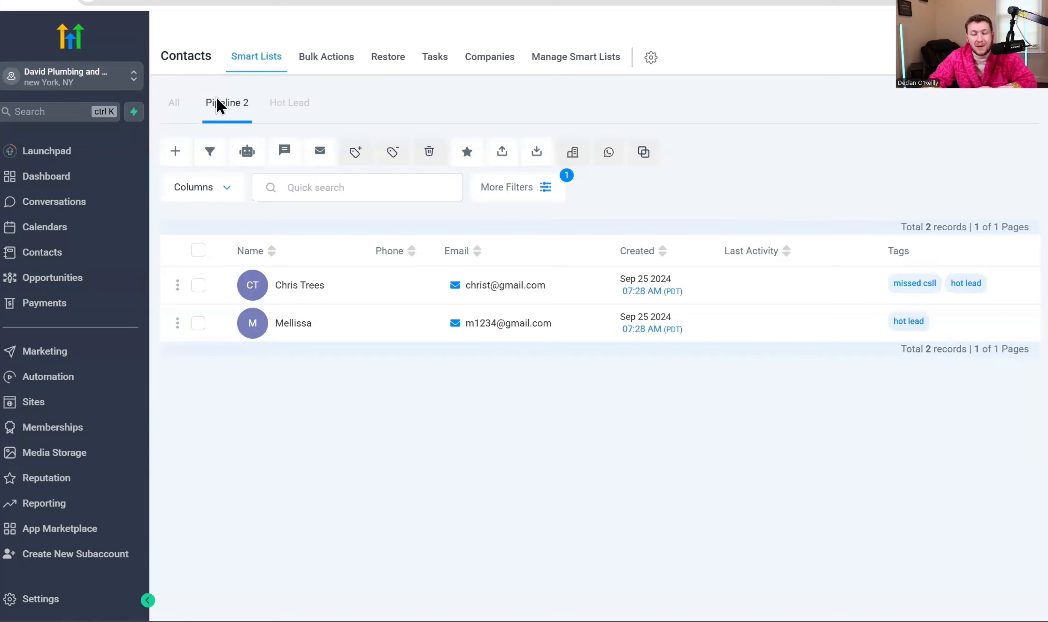
- View the All, Pipeline 2 and Hot Lead lists, then go to Manage Smart Lists
click(172, 109)
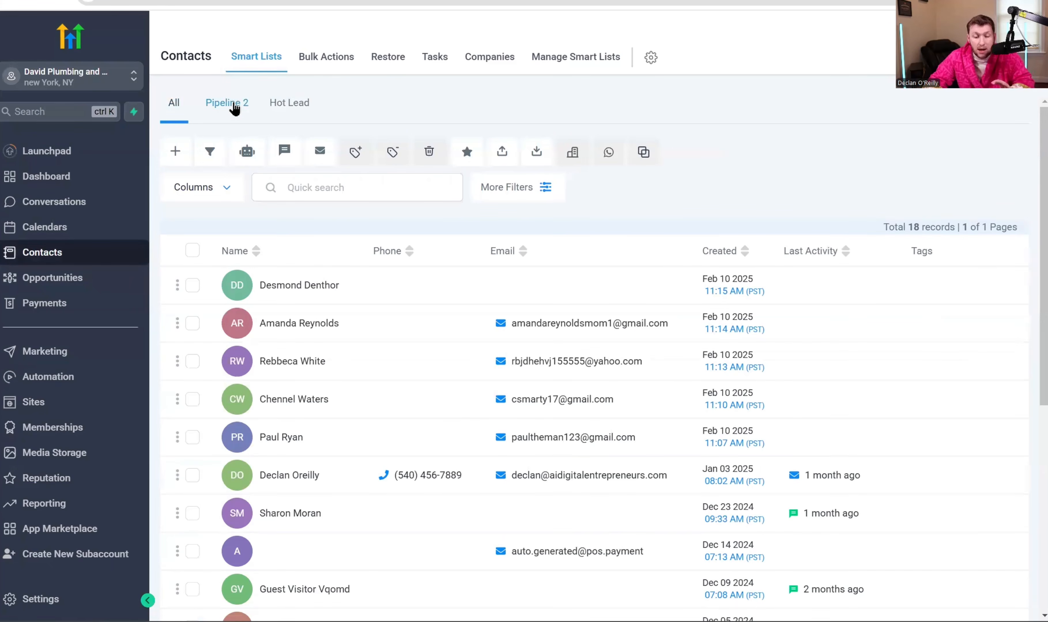
click(231, 104)
click(299, 109)
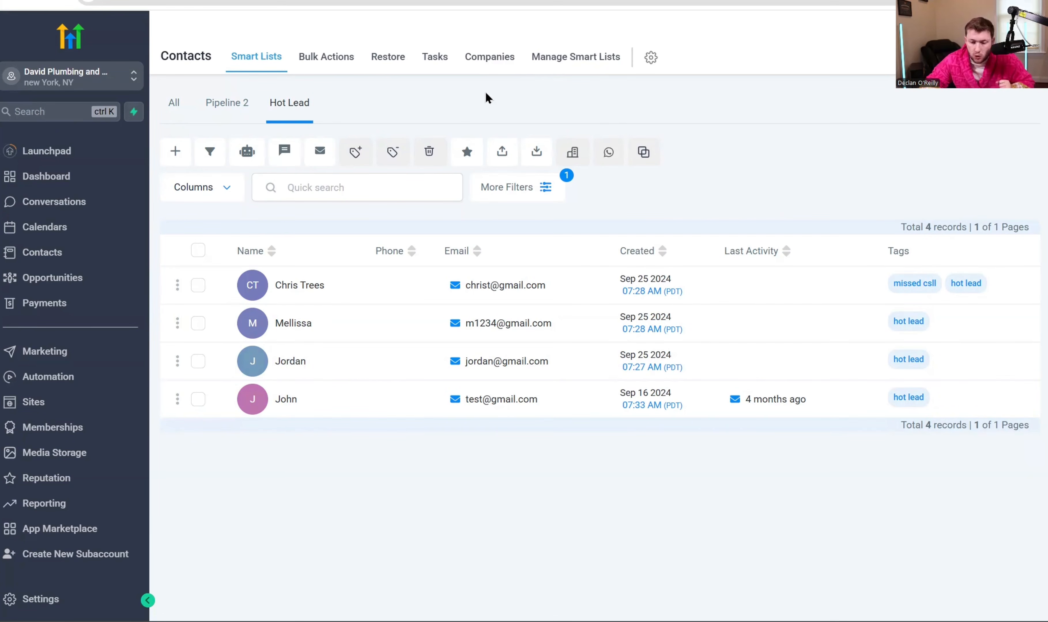
click(565, 62)
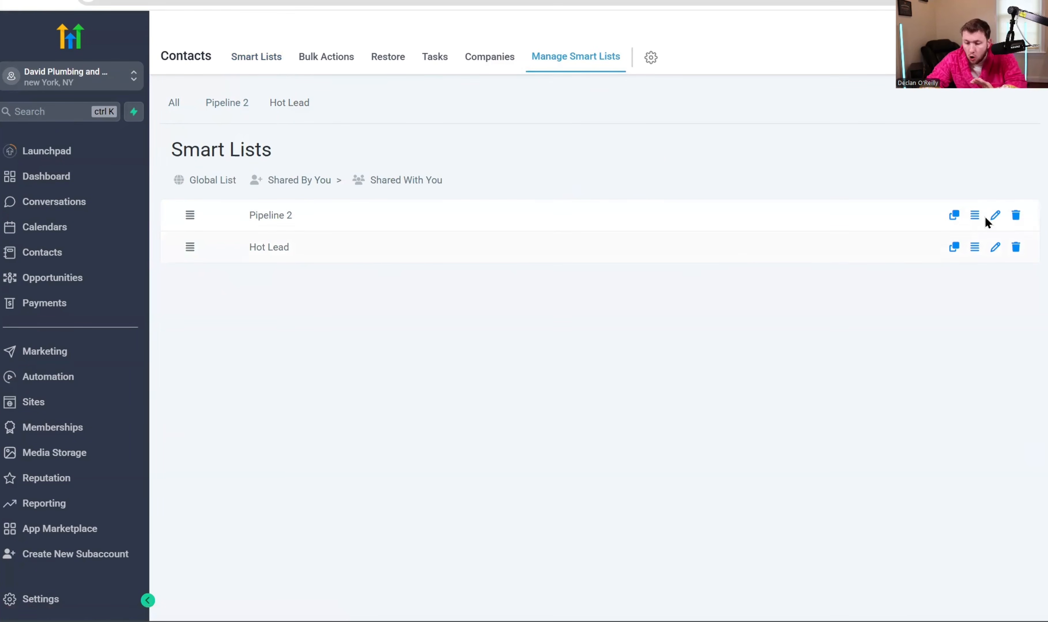
- Reorder Hot Lead, duplicate Pipeline 2 as Pipeline 2-copy, and leave its rename unchanged
mouse_move(188, 247)
mouse_down()
mouse_move(189, 217)
mouse_move(201, 252)
mouse_up()
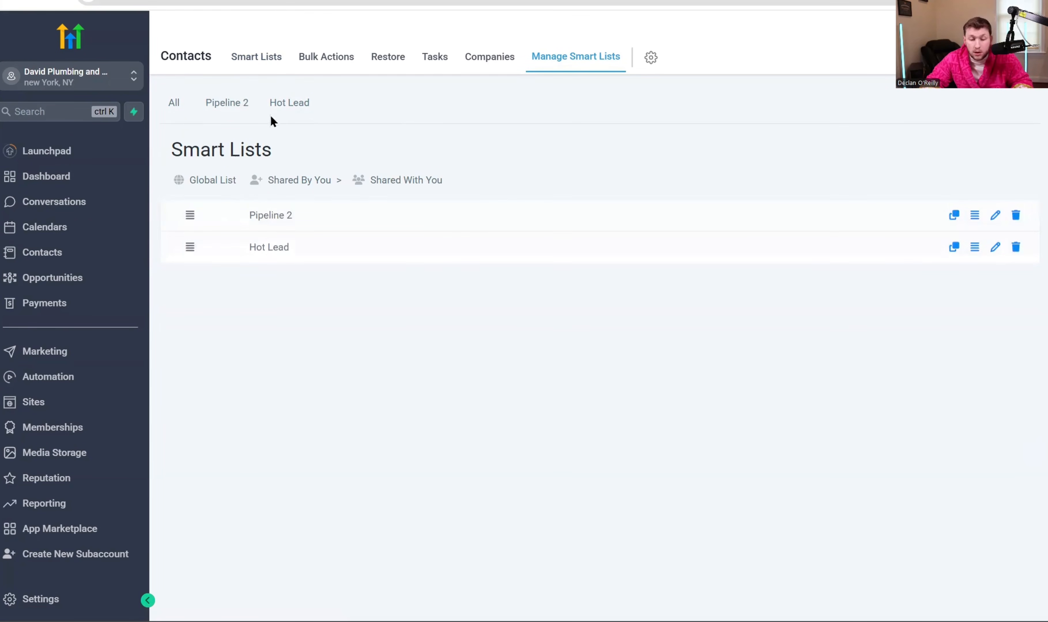
click(957, 221)
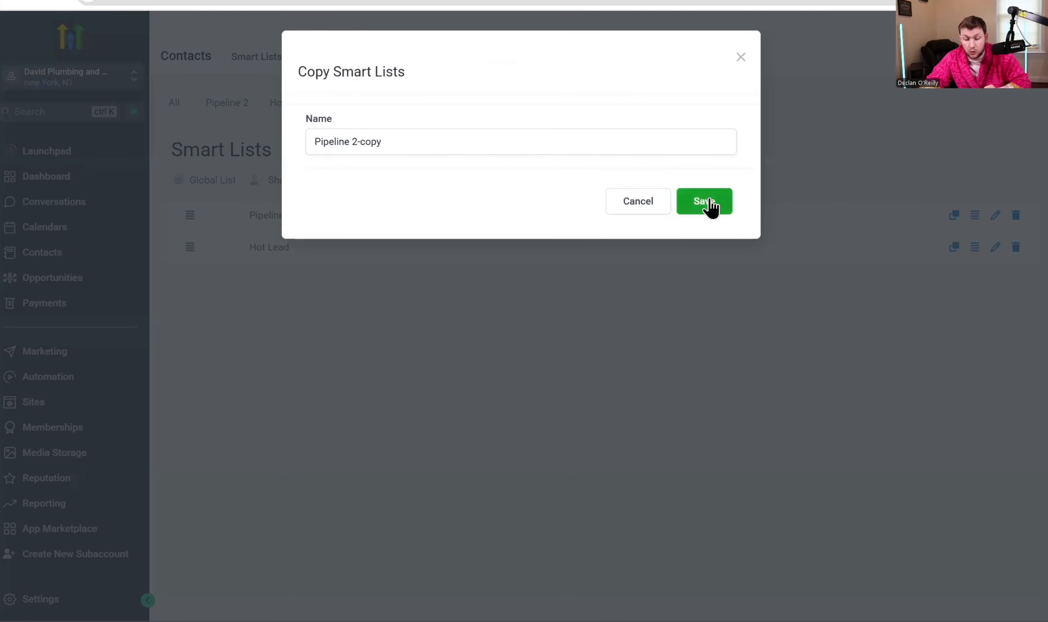
click(707, 206)
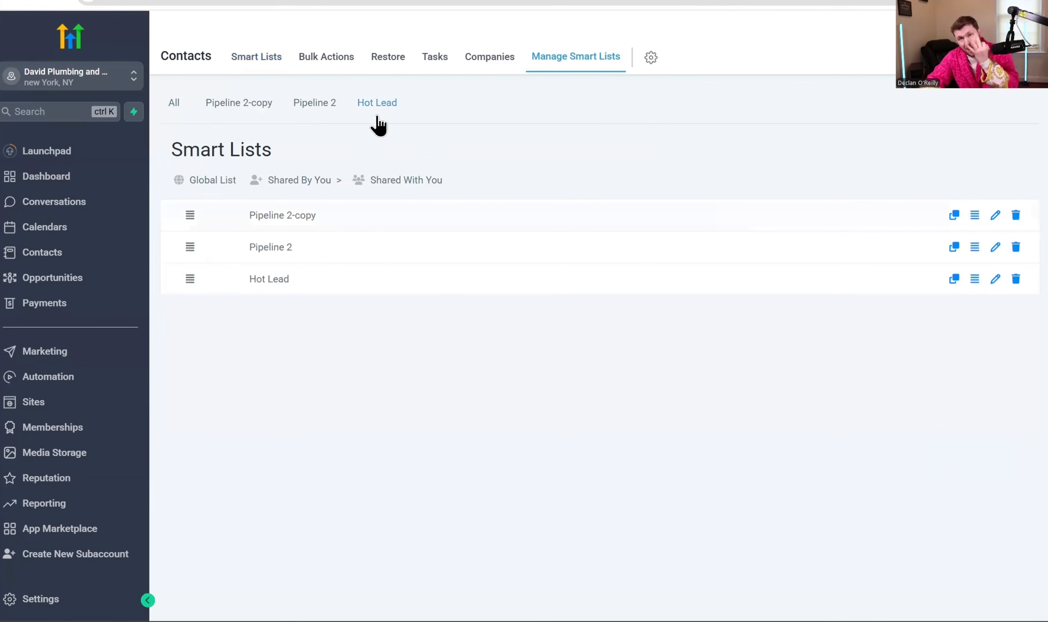
click(995, 216)
triple_click(434, 146)
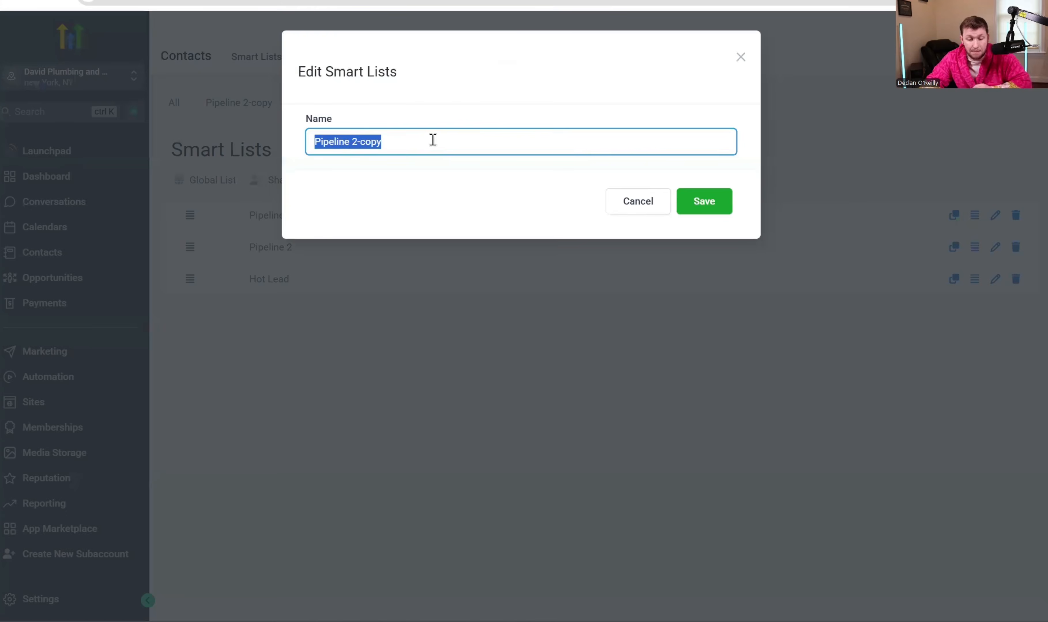
click(642, 202)
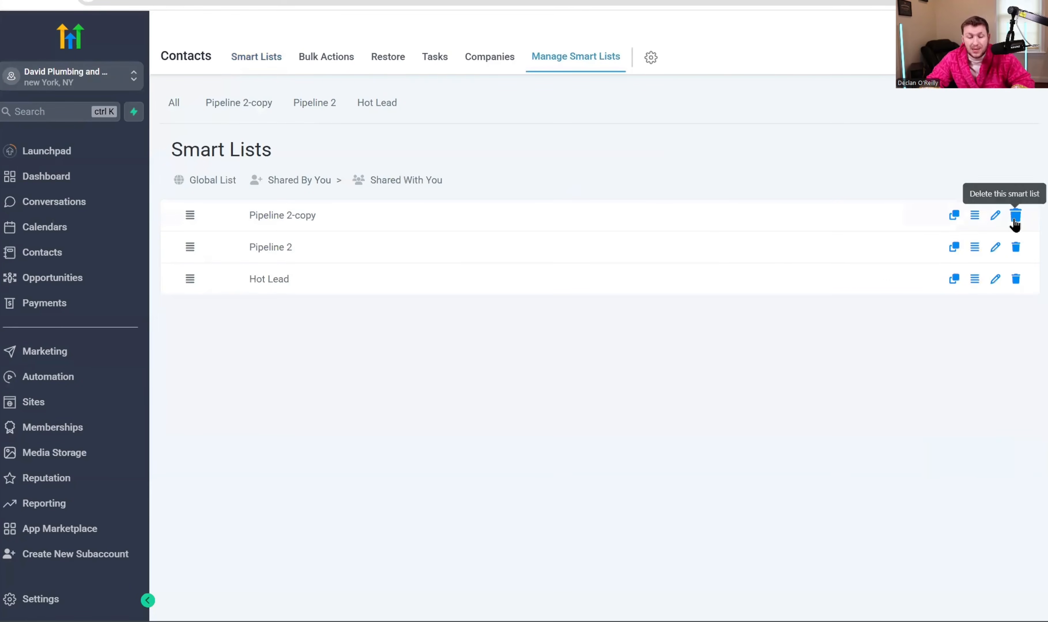
- Delete the Pipeline 2-copy and Hot Lead smart lists
click(1015, 217)
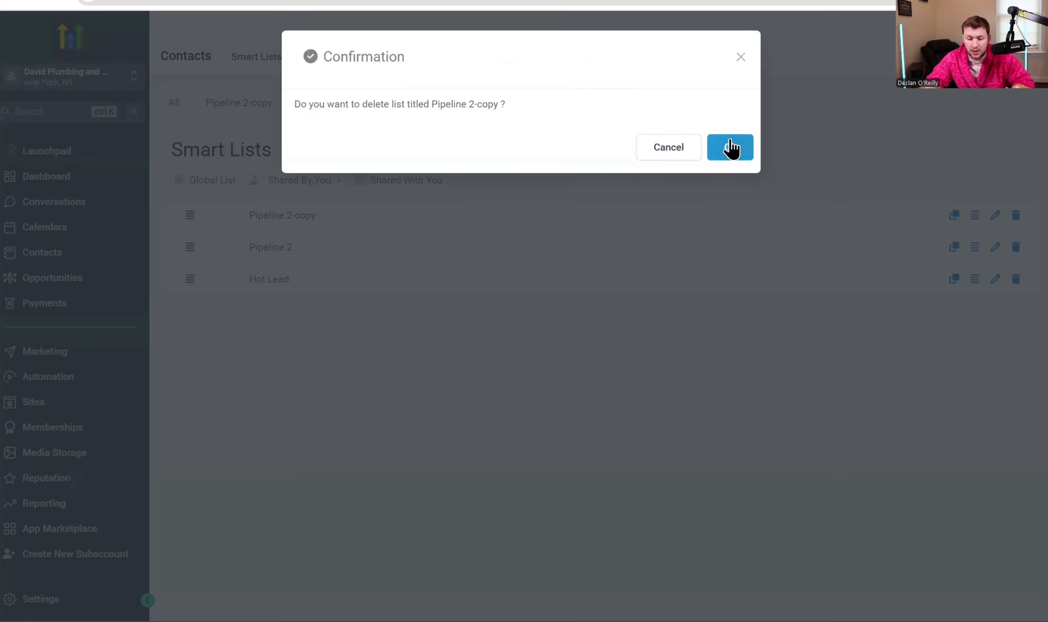
click(727, 147)
click(1015, 246)
click(727, 148)
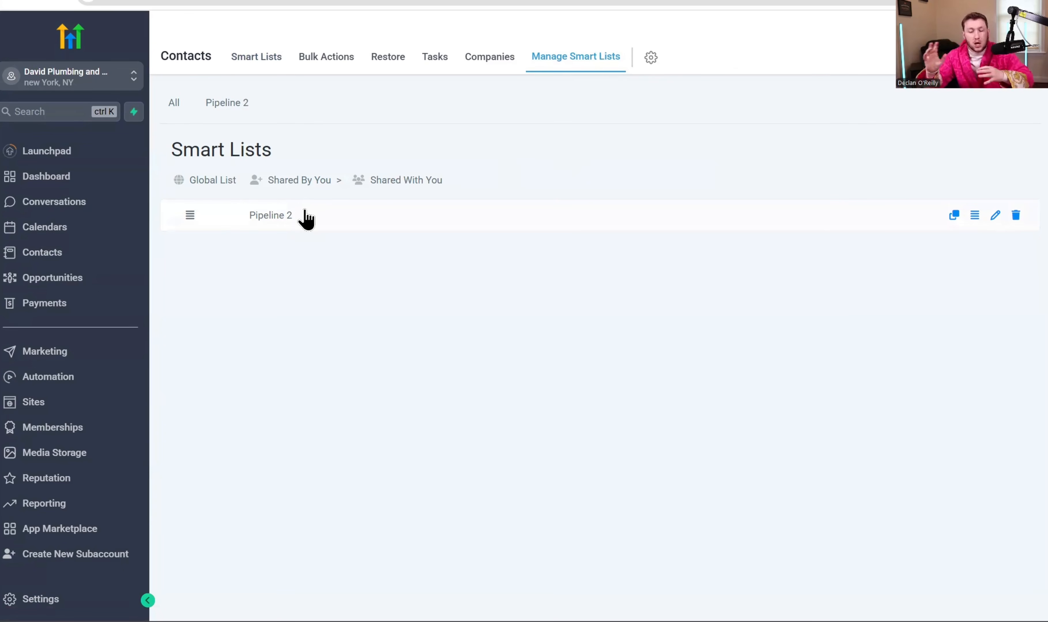
- Go from Smart Lists to the Bulk Actions history of completed operations
click(254, 62)
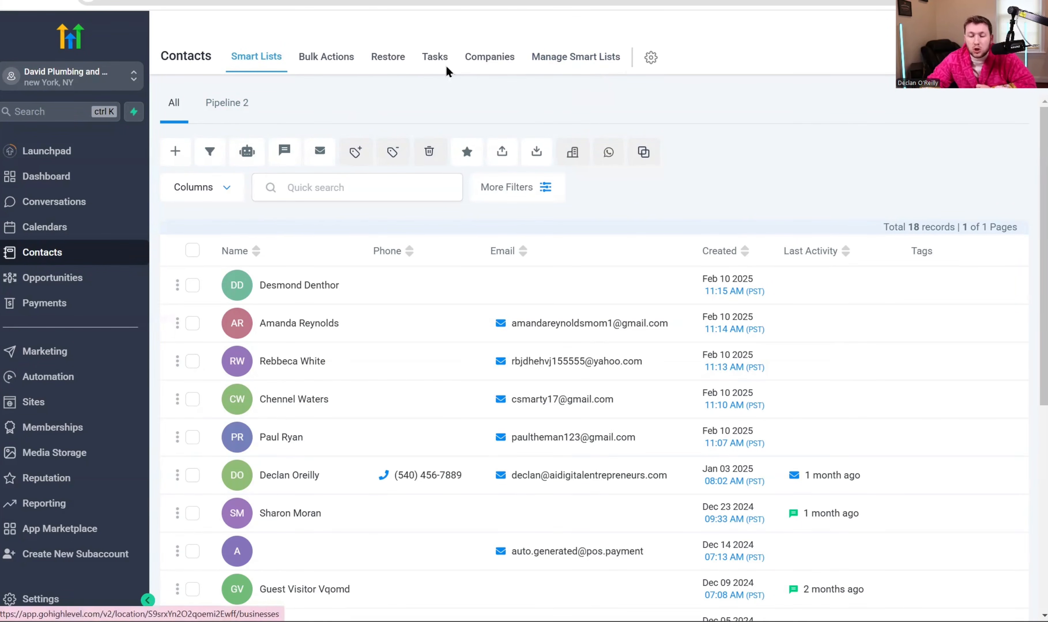
click(320, 71)
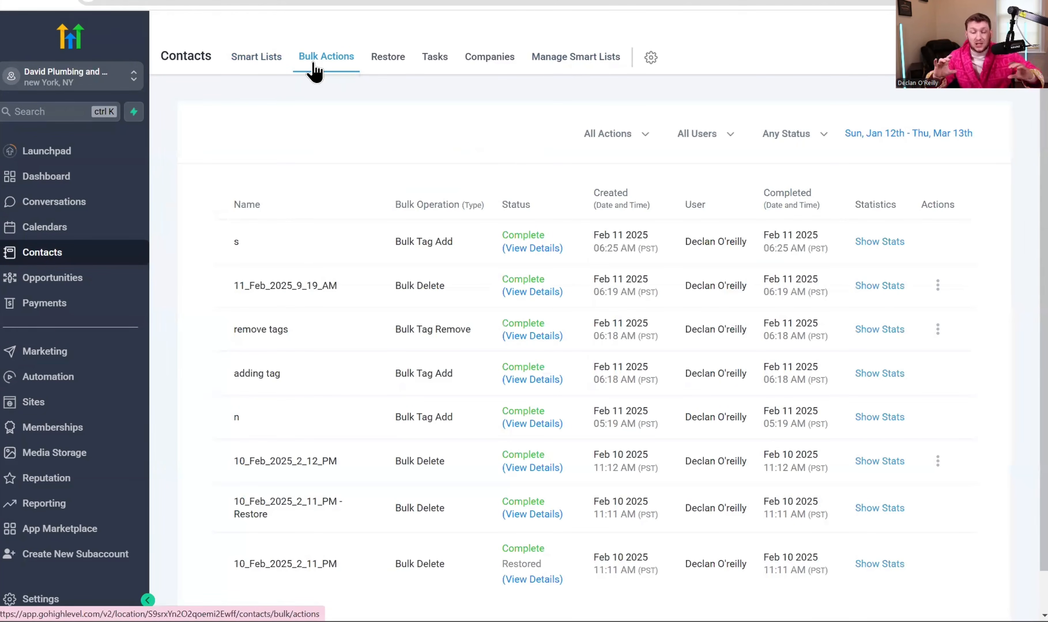
- Delete the top two contacts in Smart Lists, confirming with 'DELETE'
click(244, 63)
click(192, 285)
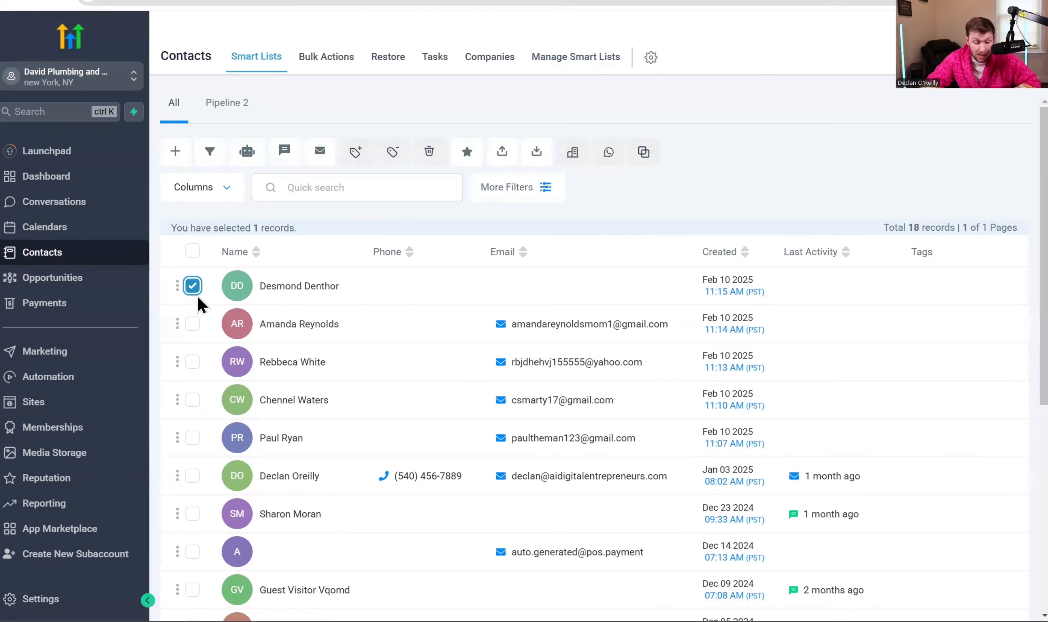
click(192, 324)
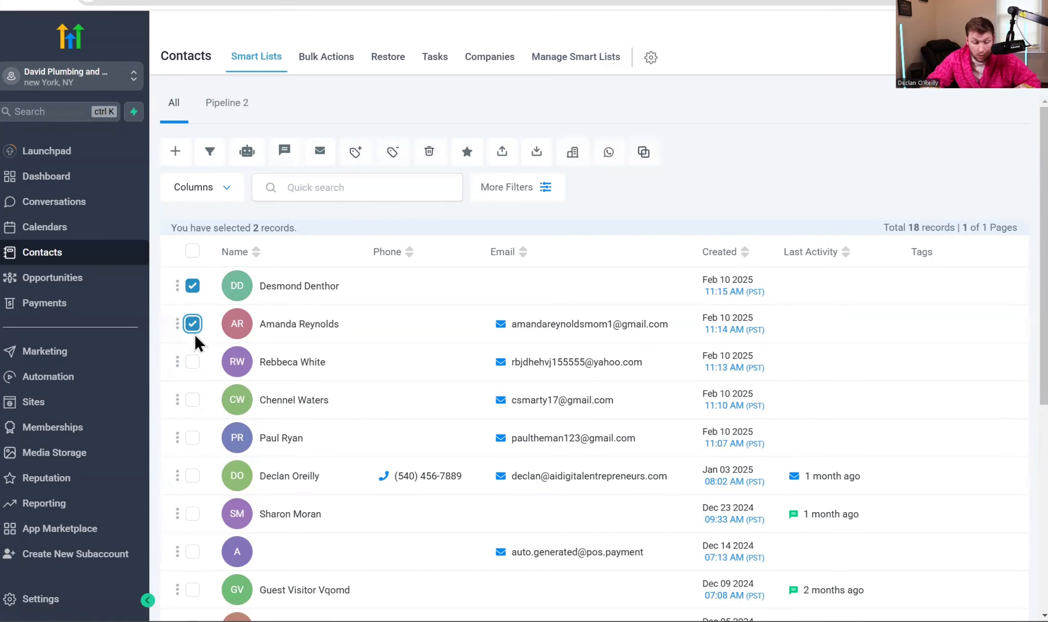
click(429, 152)
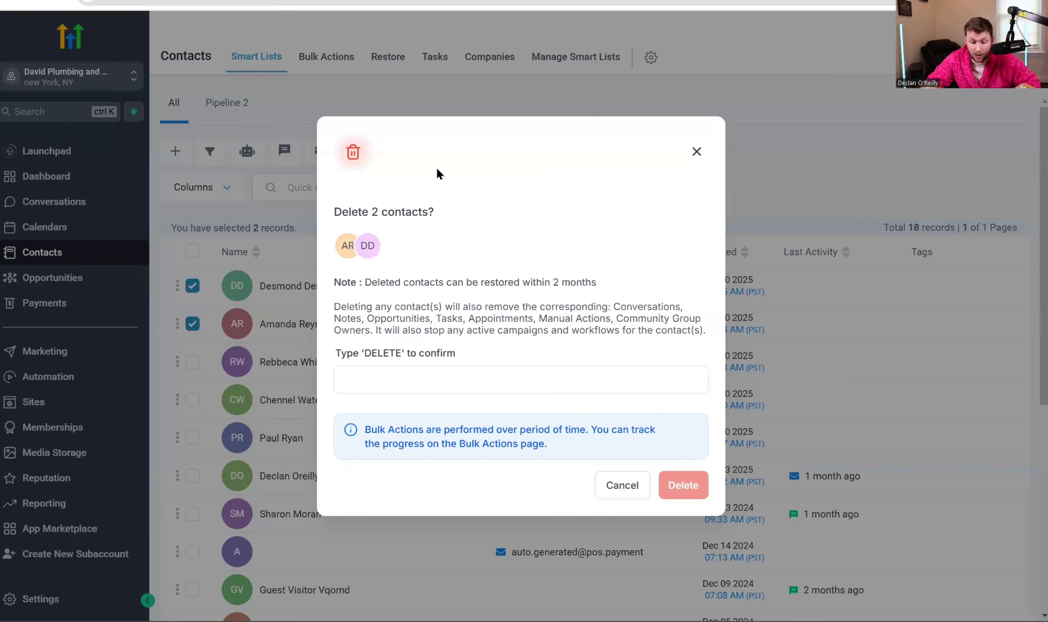
click(480, 387)
text(DELETE)
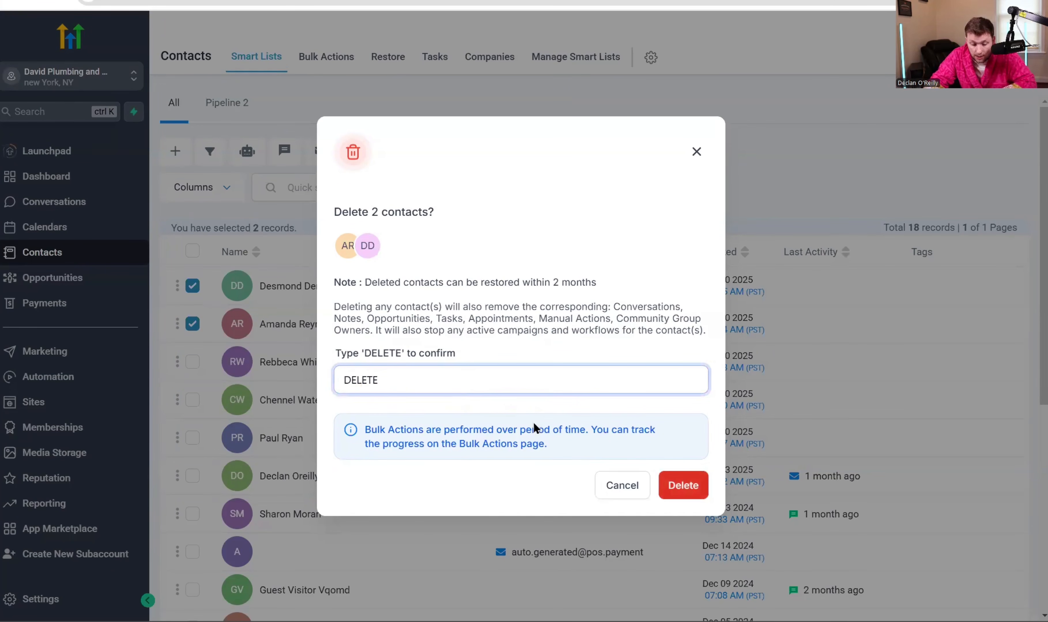
click(682, 486)
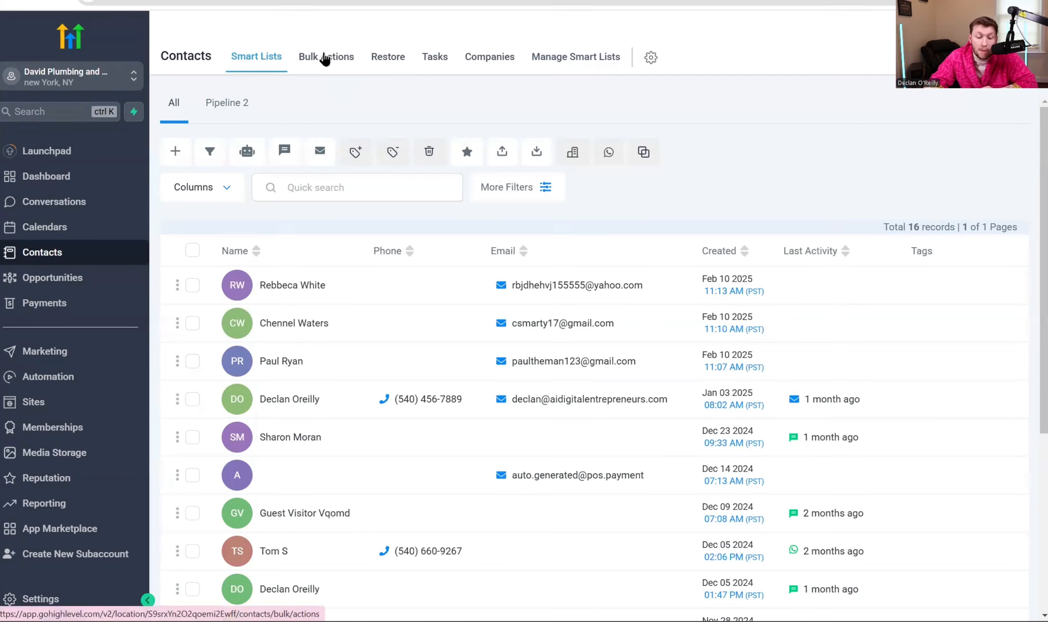
click(325, 59)
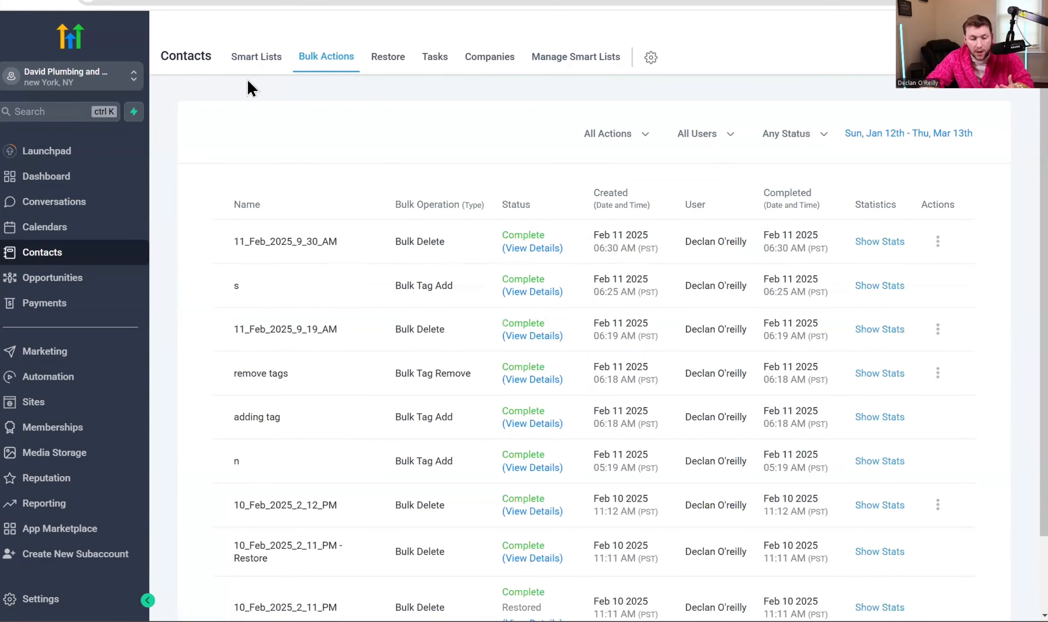
- Open the Contacts Restore page under Bulk Actions to see the deleted contacts
click(255, 58)
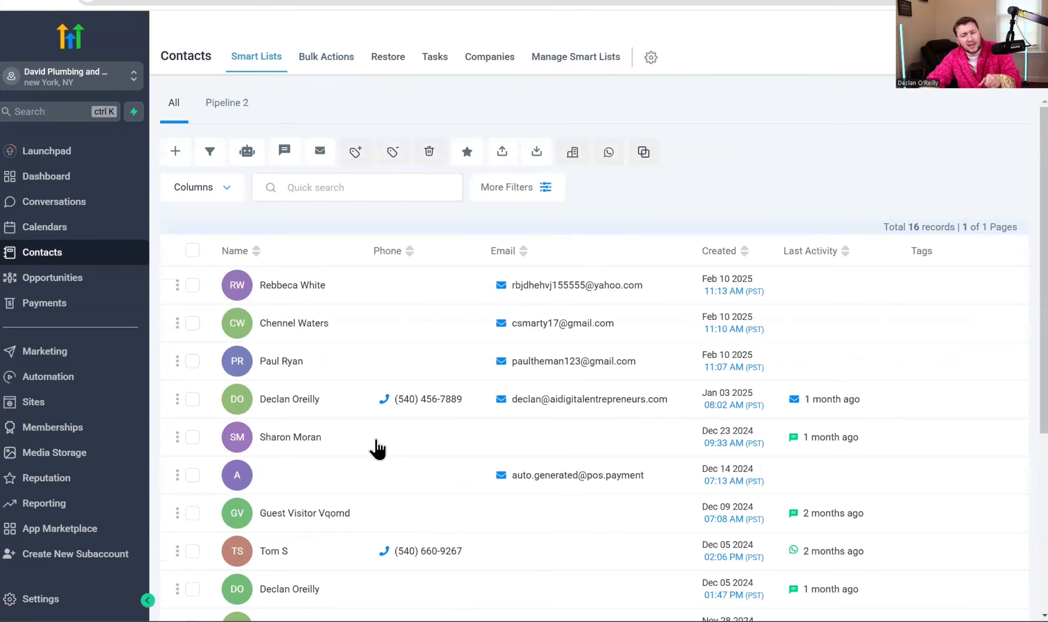
click(323, 60)
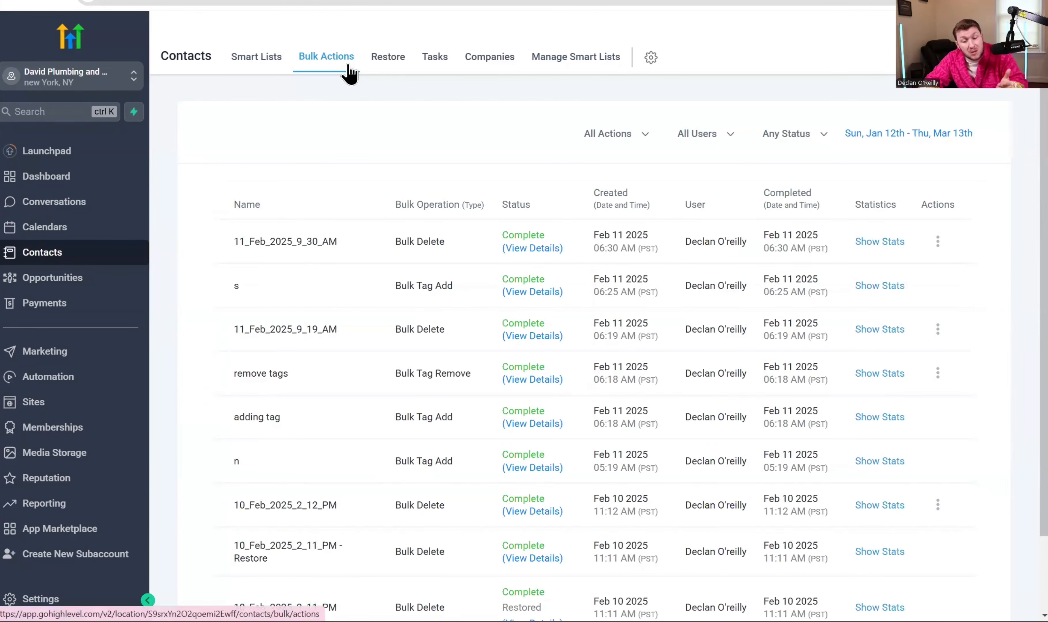
click(386, 68)
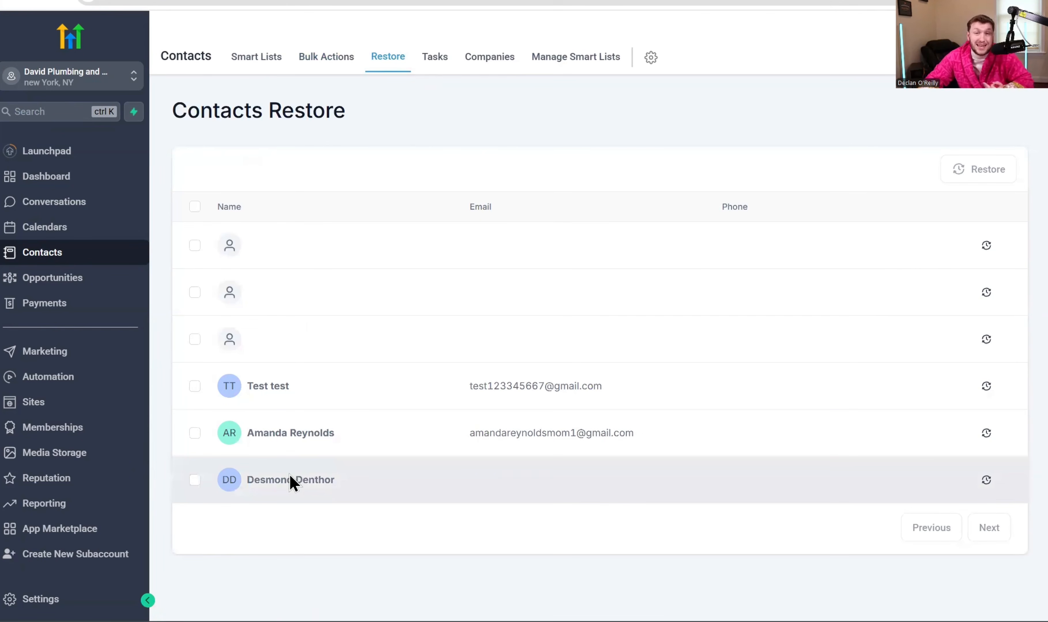
- Restore two deleted contacts, then view the Tasks page showing the 'Test' task
click(195, 434)
click(195, 480)
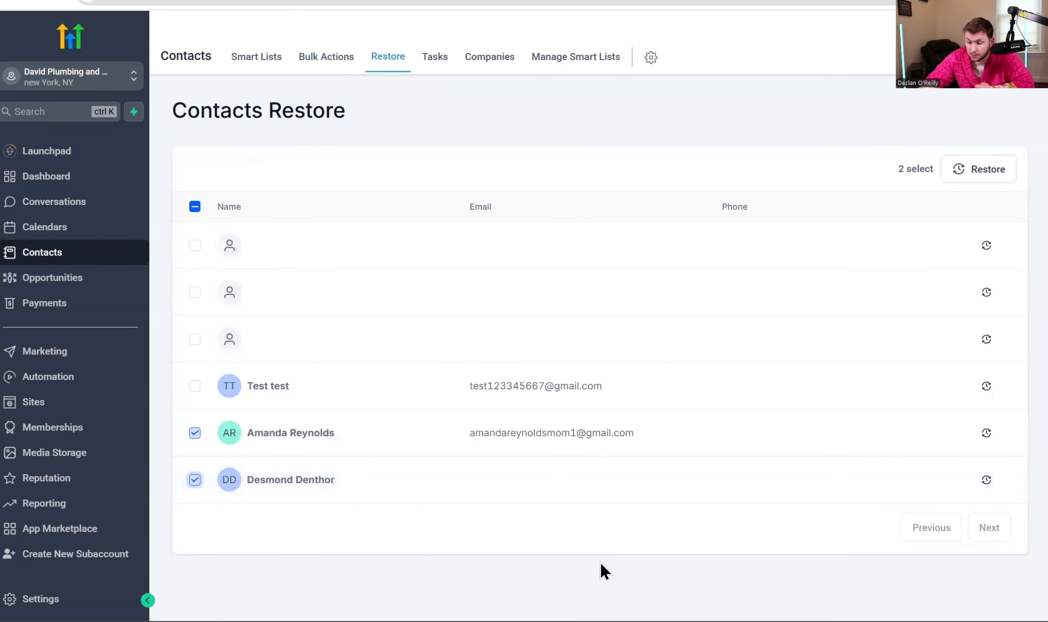
click(978, 171)
click(662, 425)
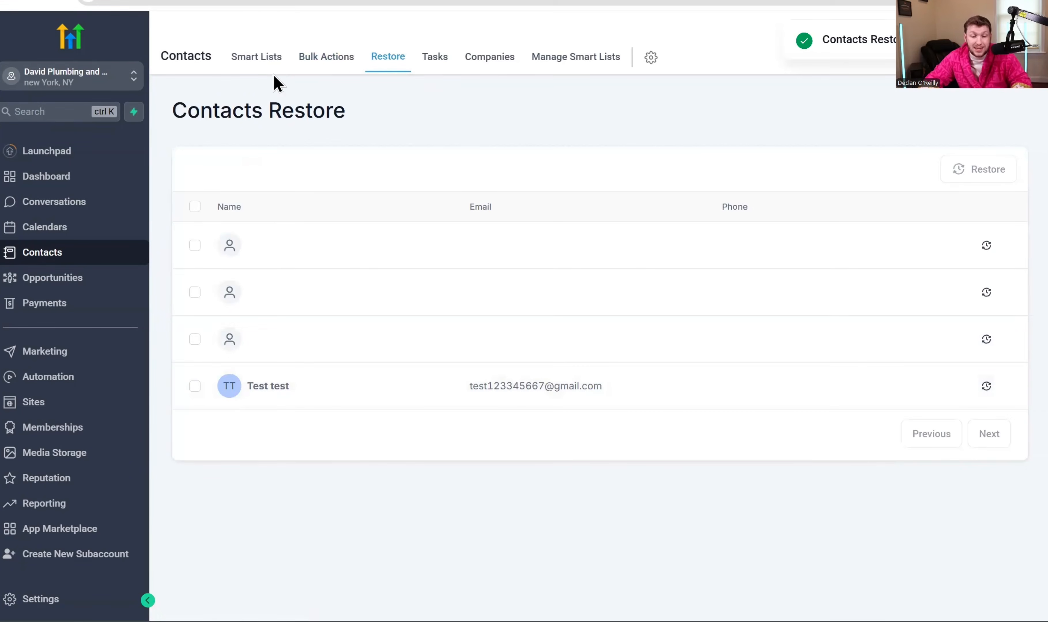
click(262, 59)
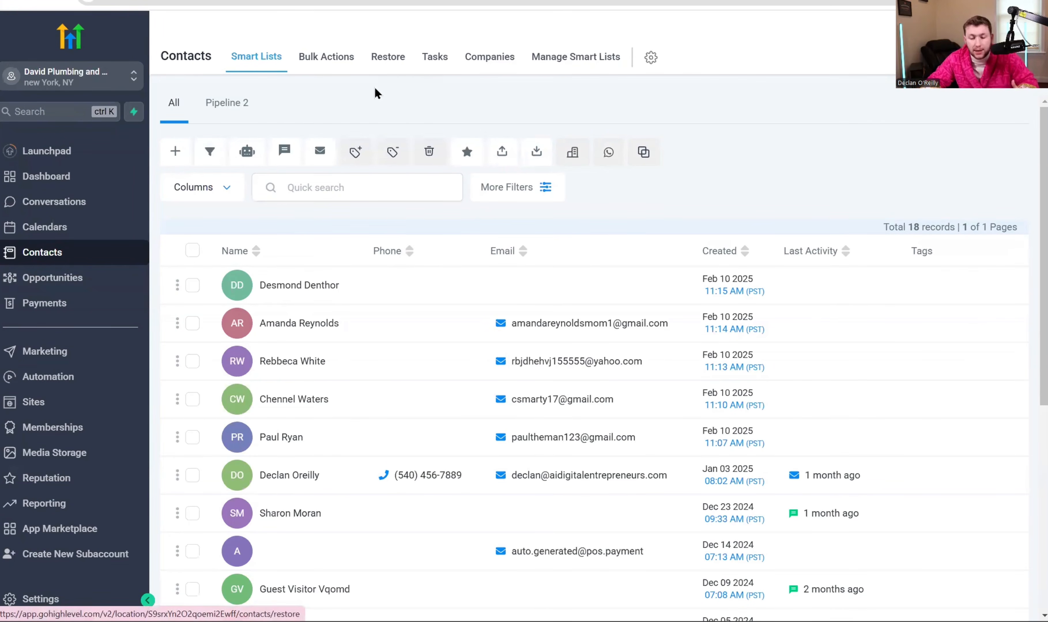
click(435, 57)
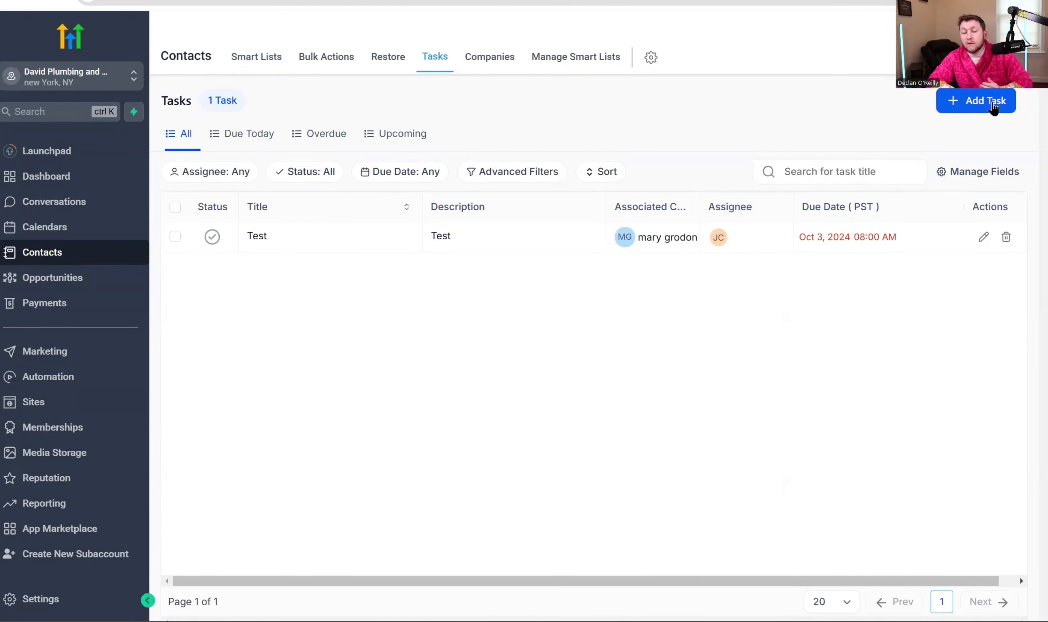
click(982, 110)
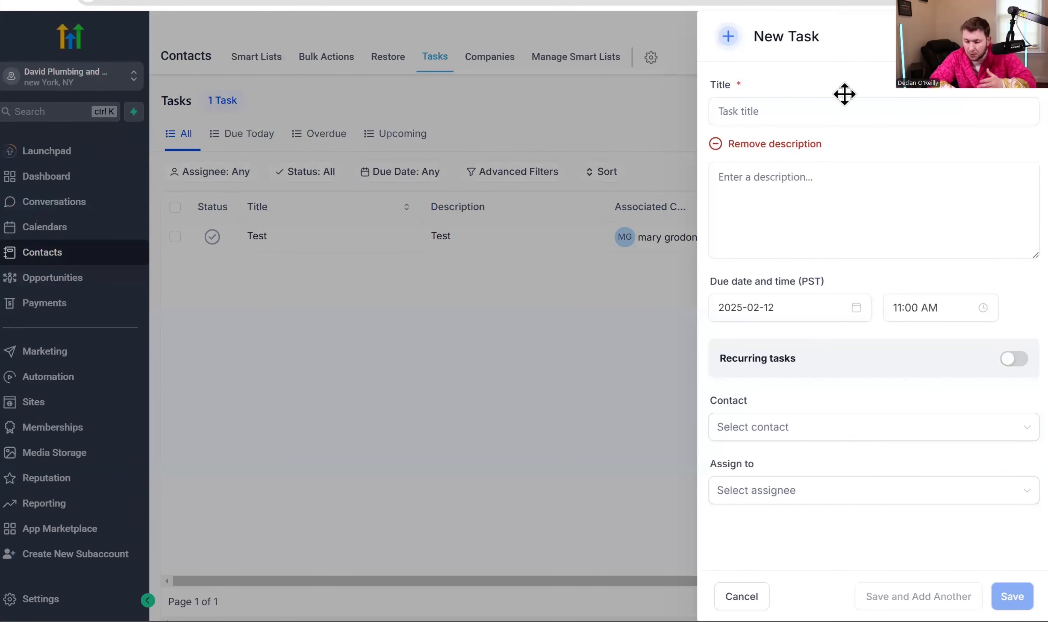
click(814, 187)
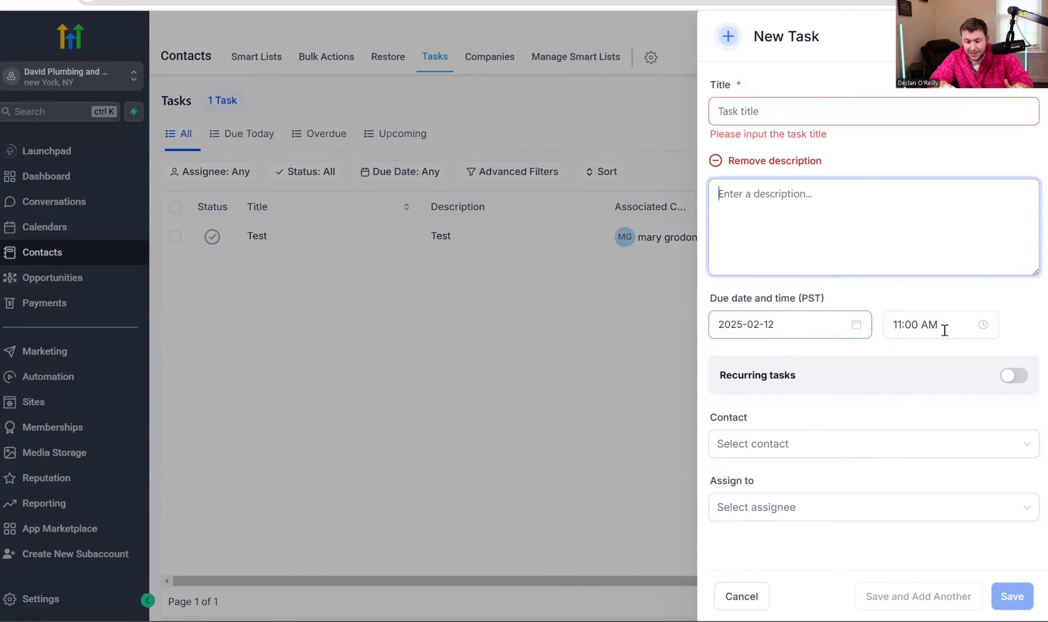
click(817, 444)
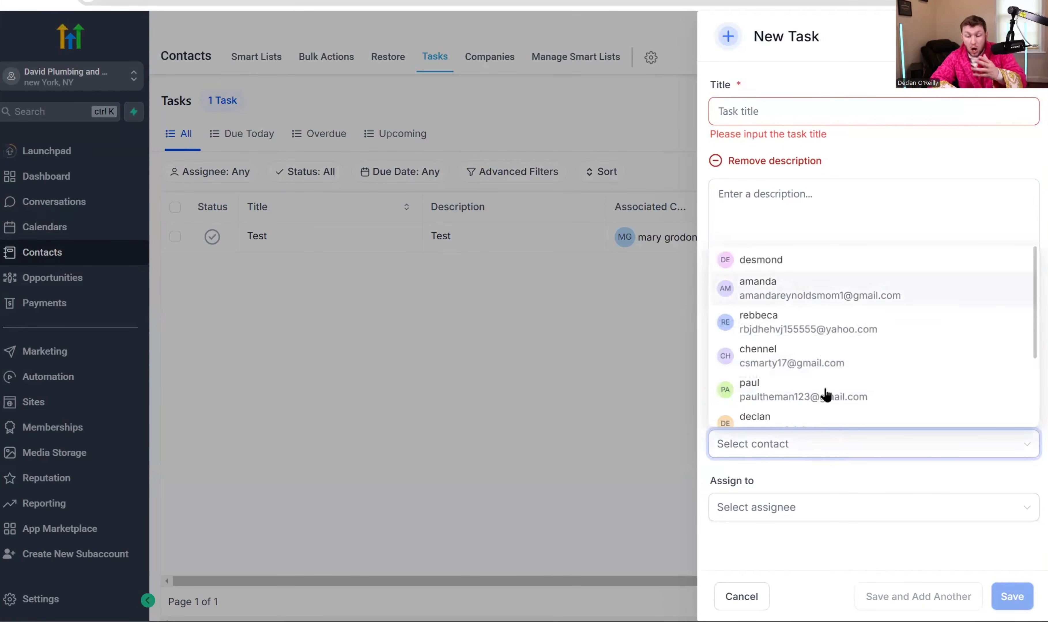
click(638, 398)
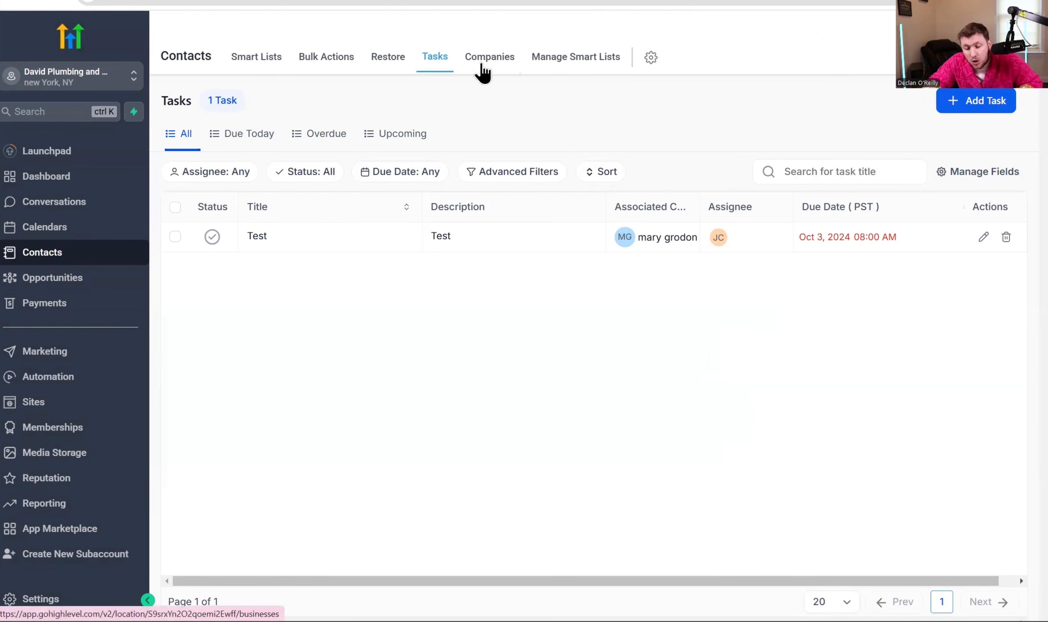
- Open and cancel the Add Company form, then return to the 18-contact list
click(482, 73)
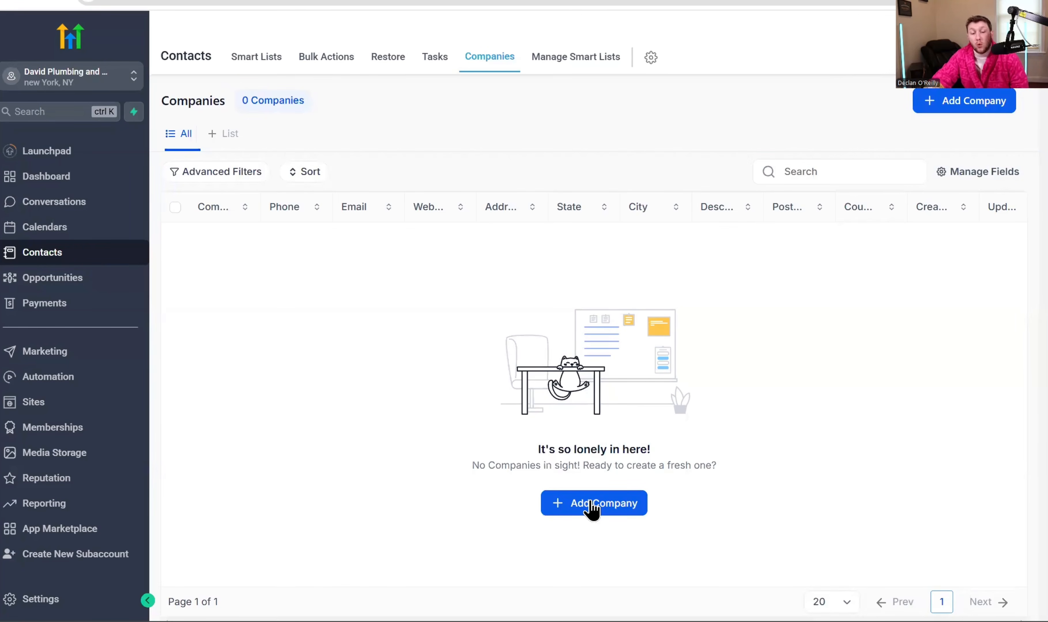
click(611, 512)
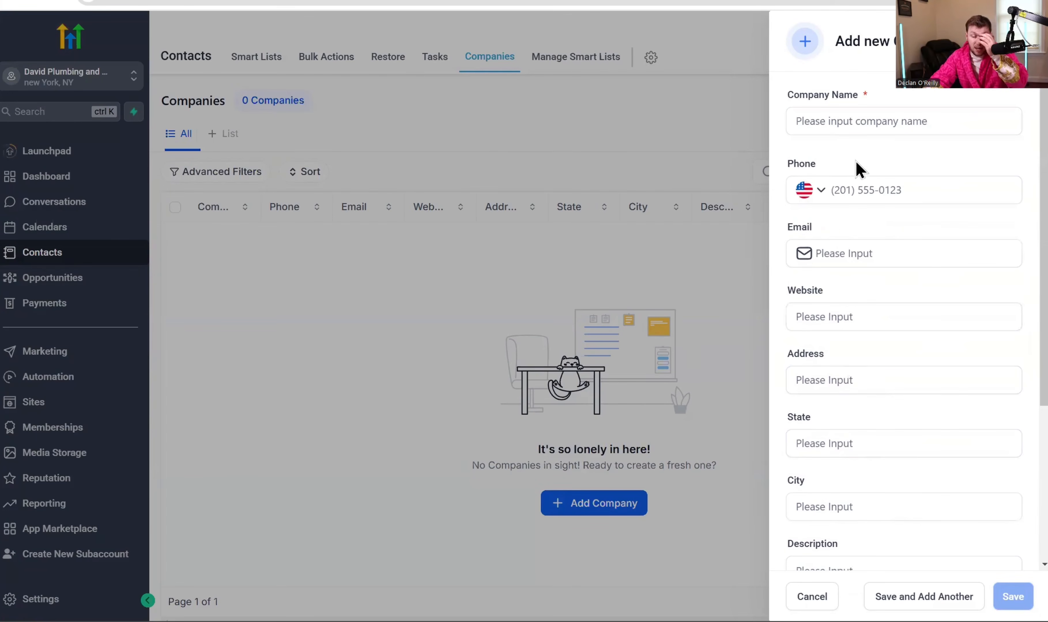
click(874, 255)
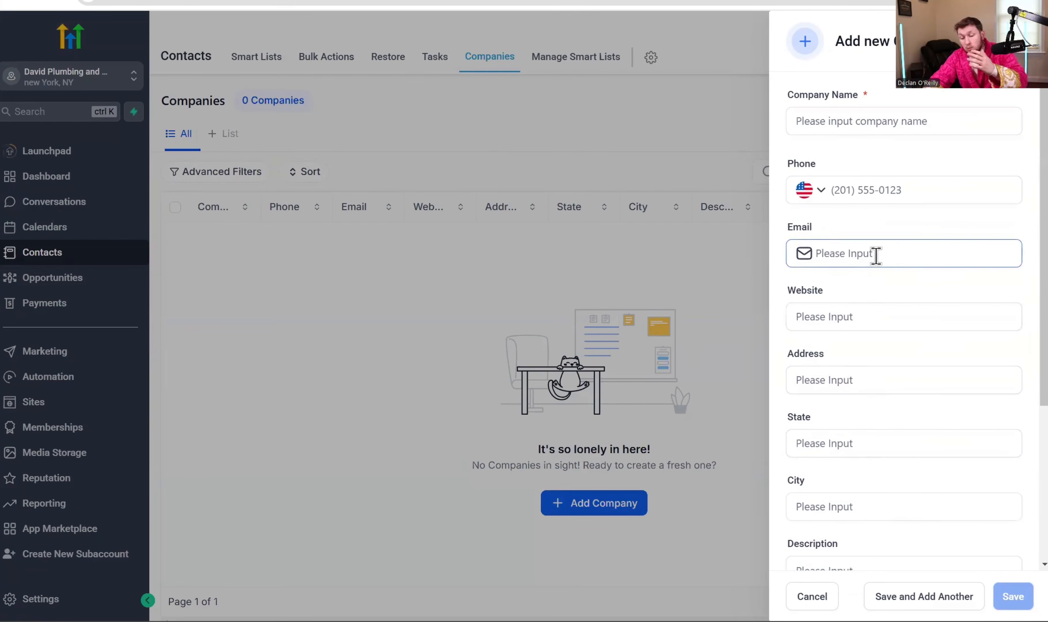
scroll(872, 323, down, 5)
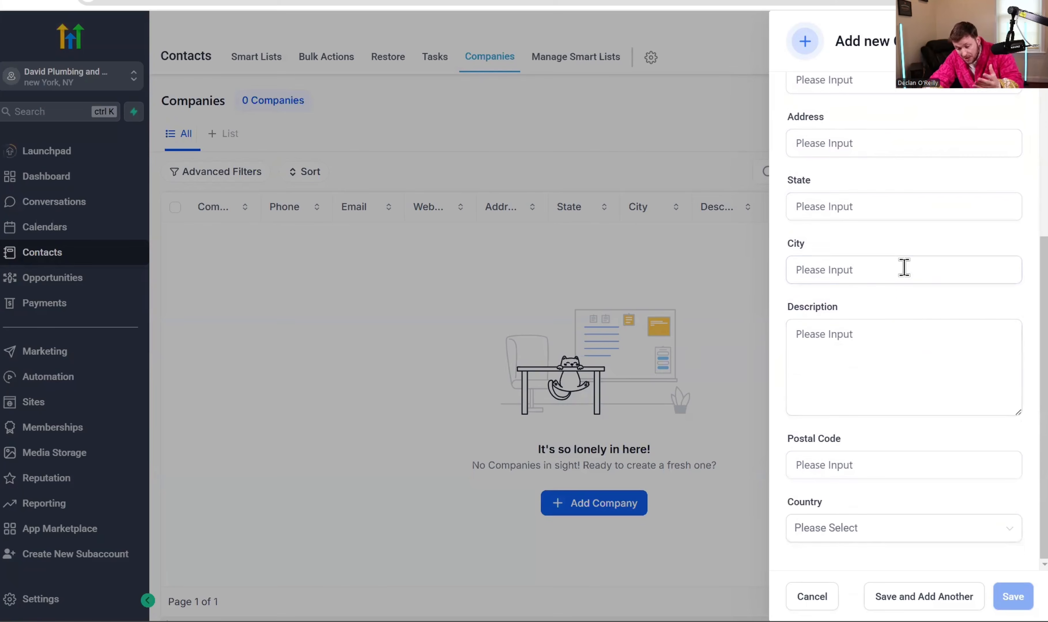
click(803, 599)
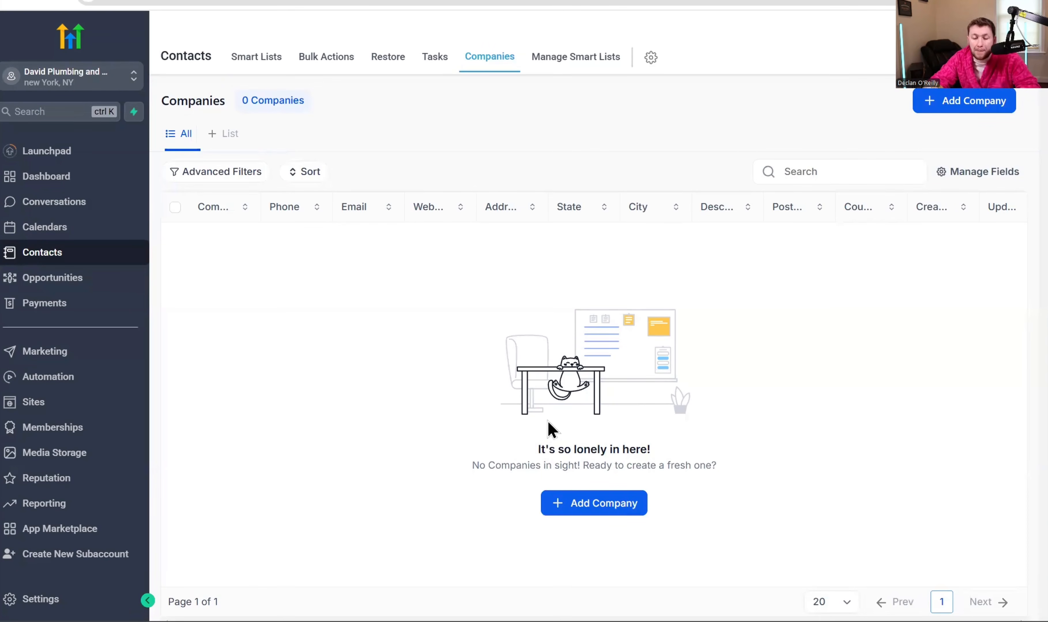
click(243, 62)
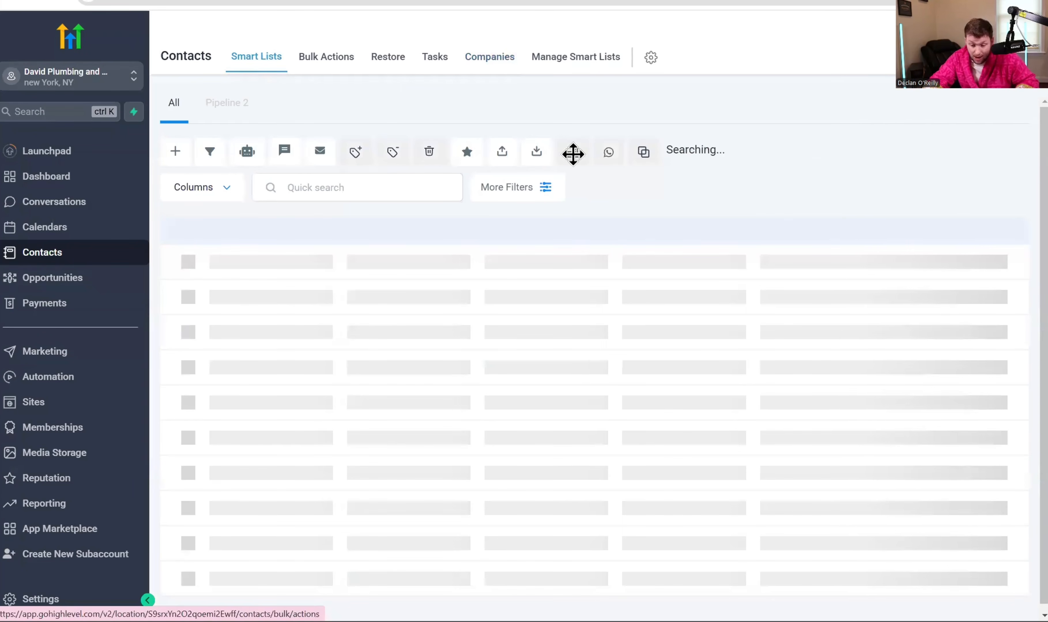
click(192, 286)
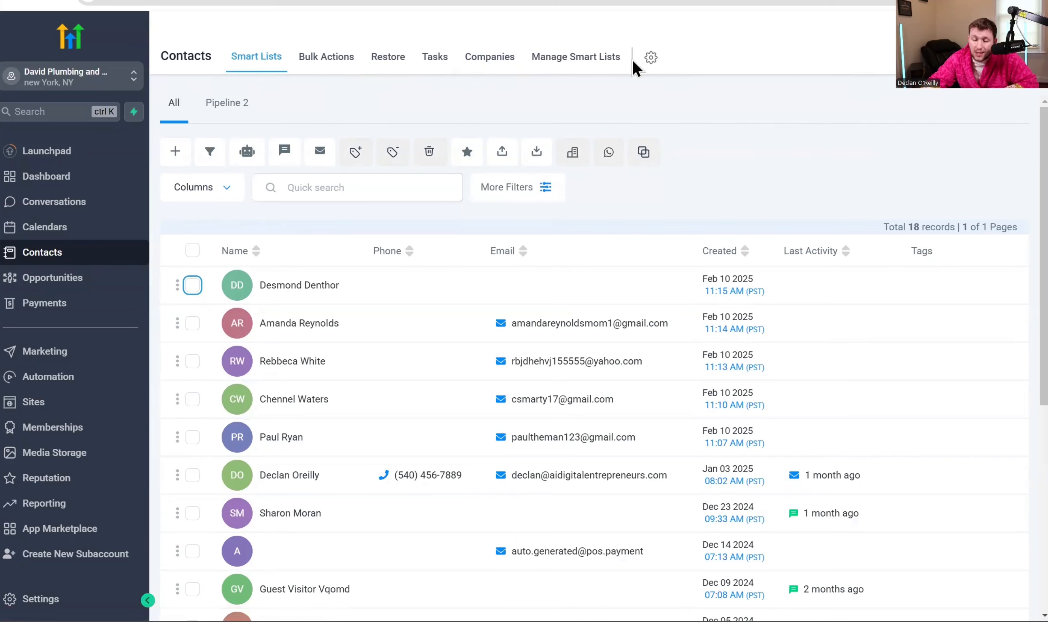
- Open the Custom Fields settings and start a new field with the Single Line type
click(651, 58)
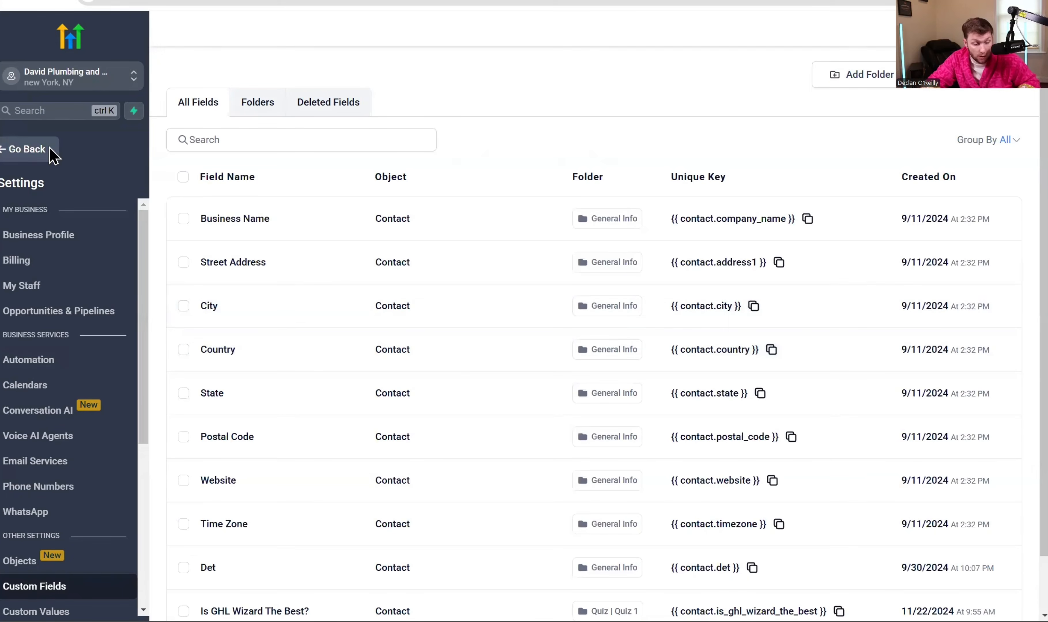
click(50, 156)
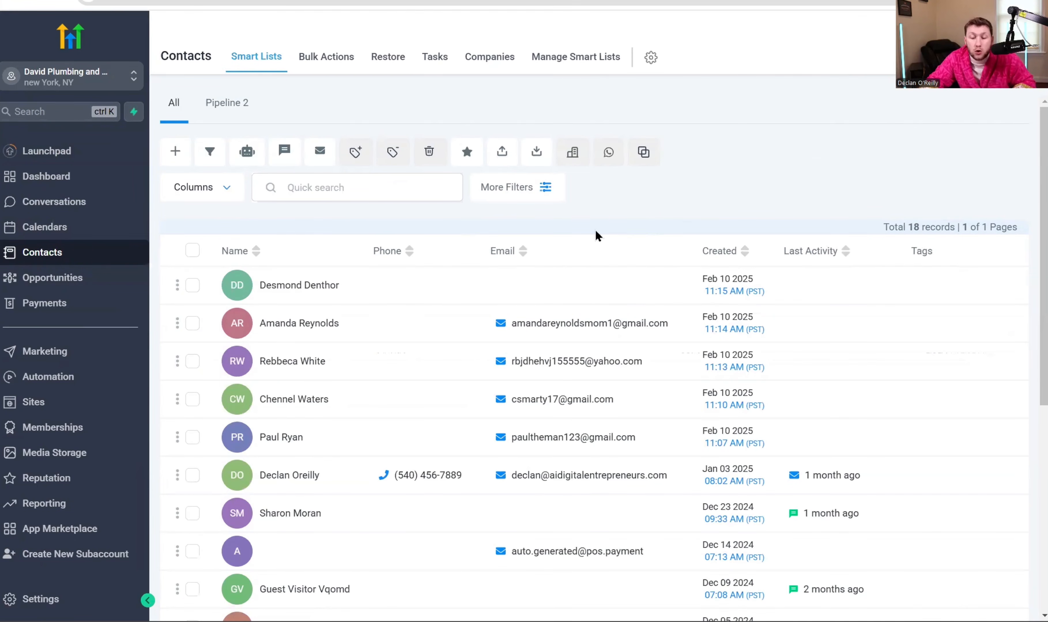
click(651, 59)
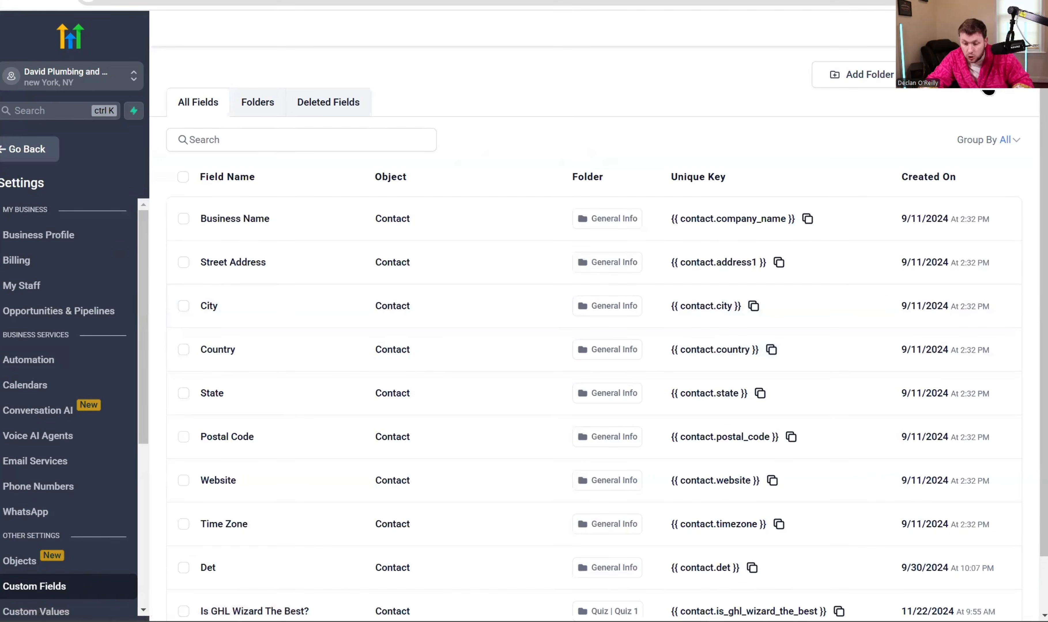
click(991, 88)
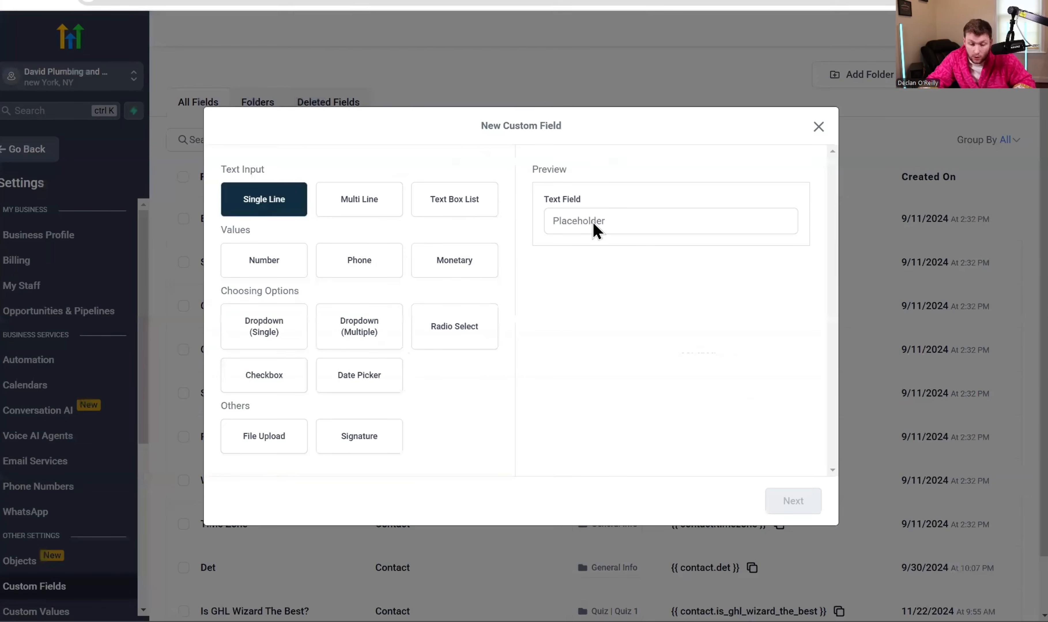
- Save a single-line custom field 'Favorite Pokemon Card' in the Contact group
click(793, 501)
click(392, 273)
text(Favorite Po)
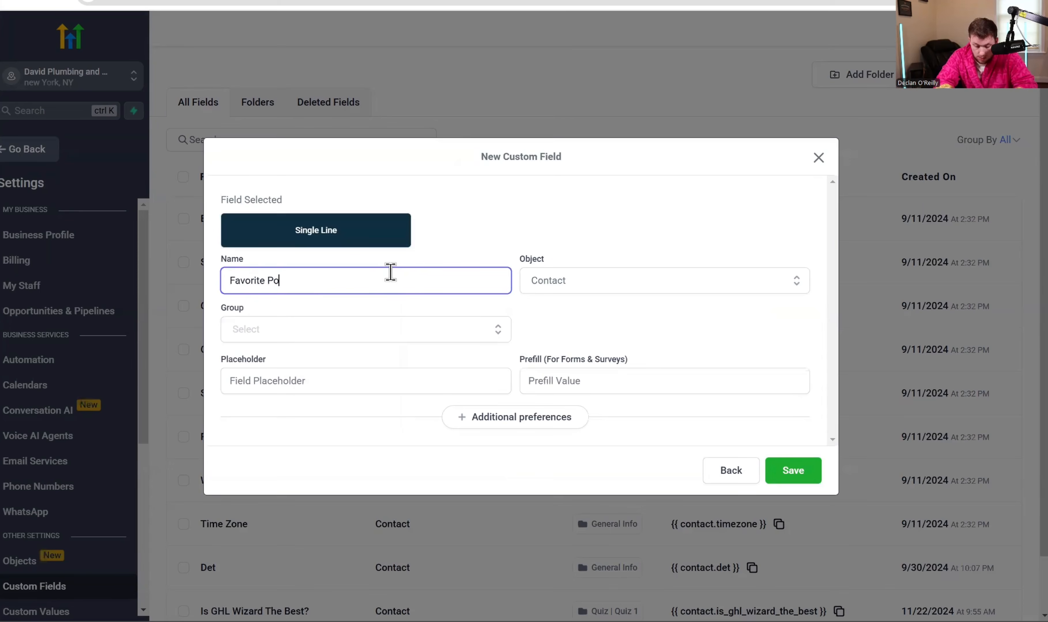
text(kemon Card)
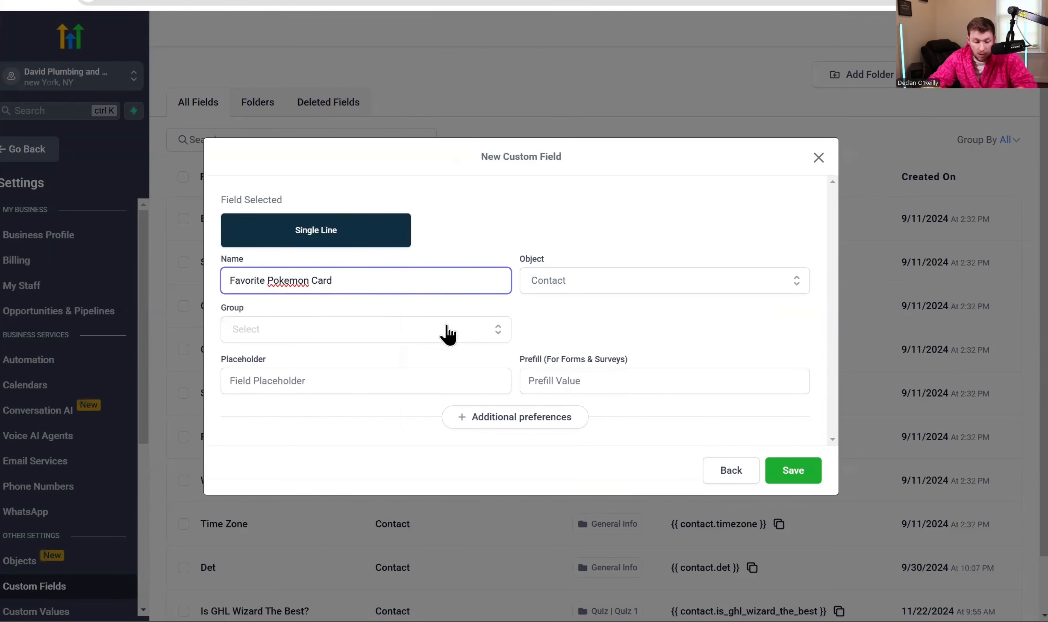
click(802, 479)
click(376, 320)
click(375, 352)
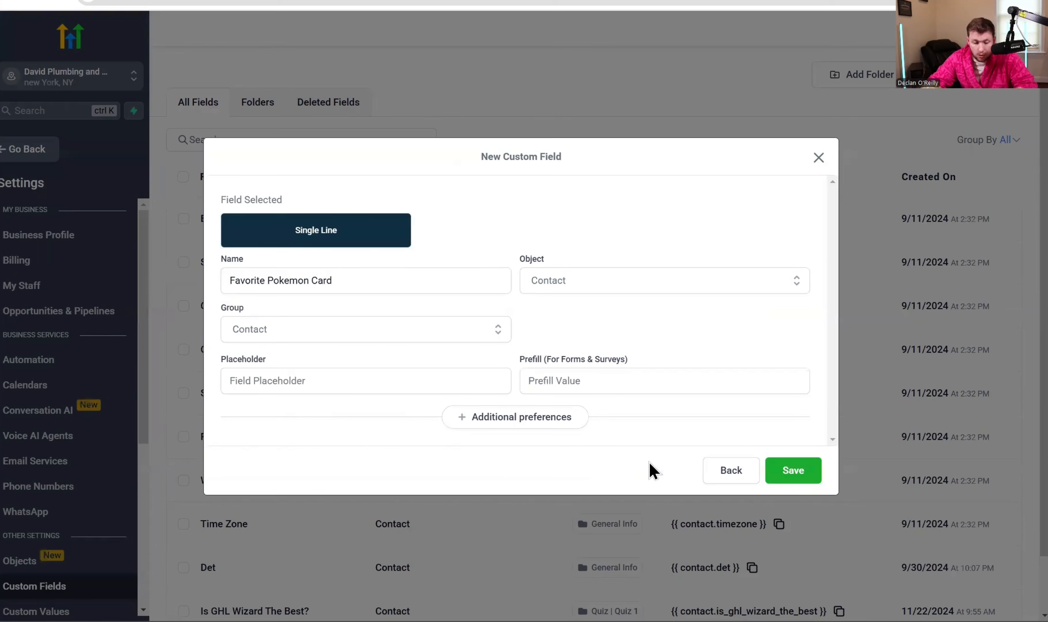
click(794, 472)
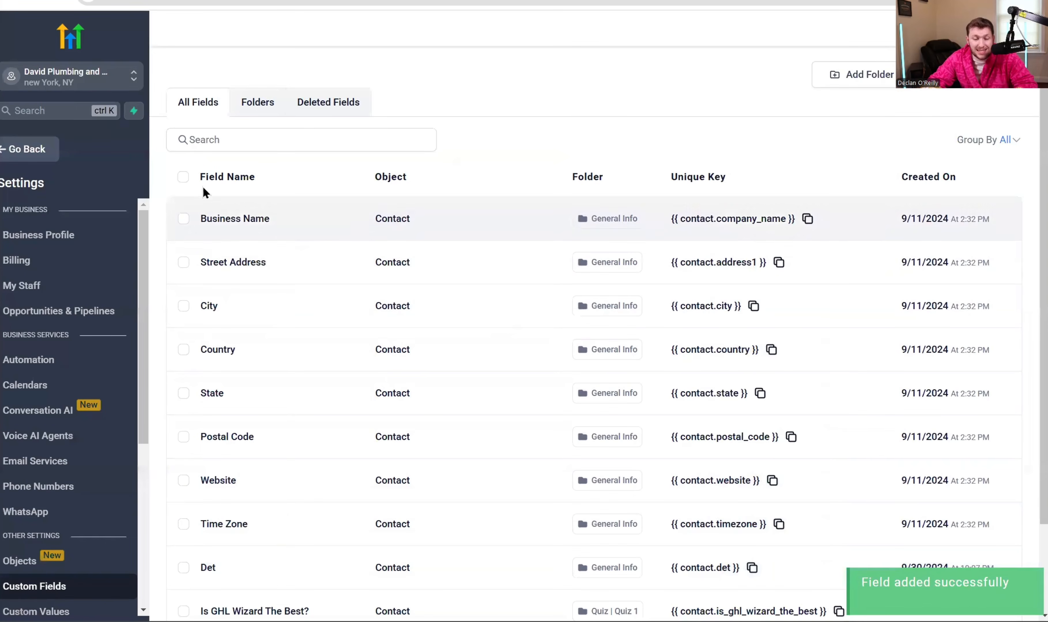
click(27, 149)
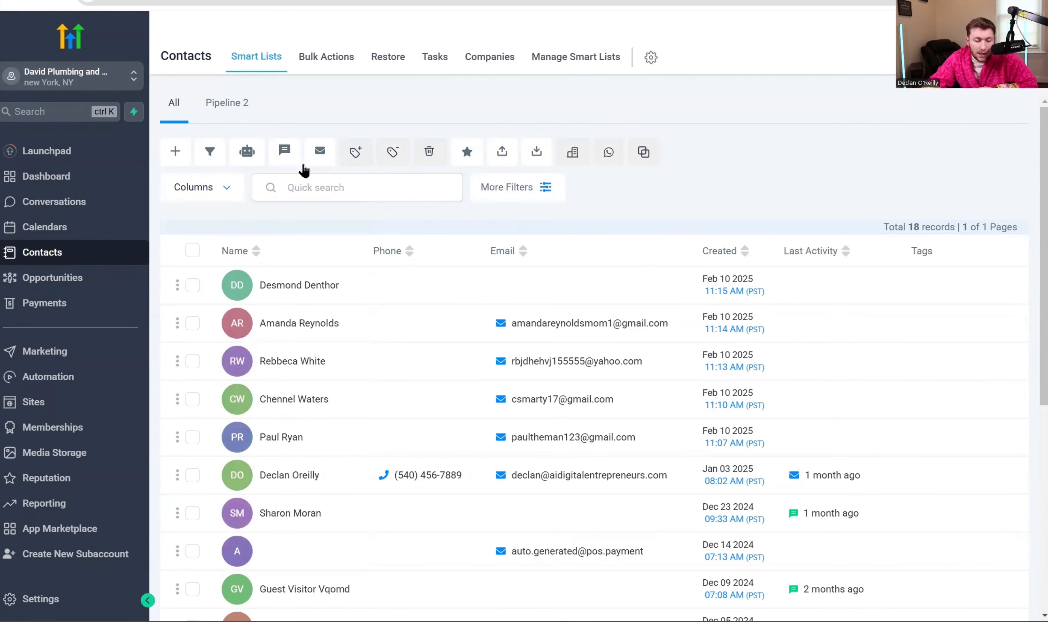
- Tick Favorite Pokemon Card in the Columns list to show it in the contacts table
click(227, 189)
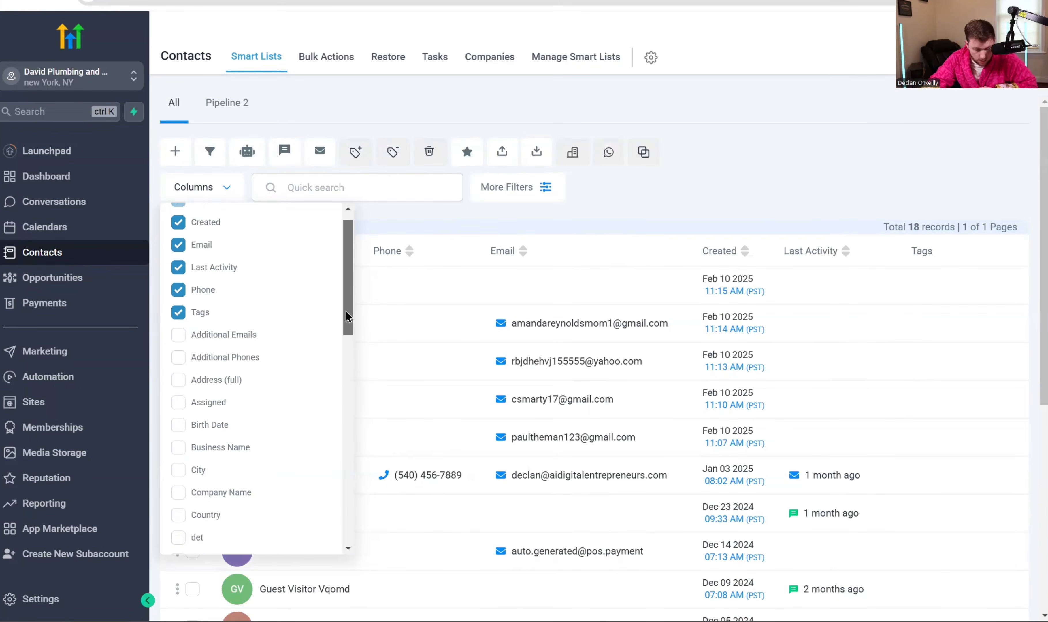
drag(345, 310, 346, 355)
click(266, 446)
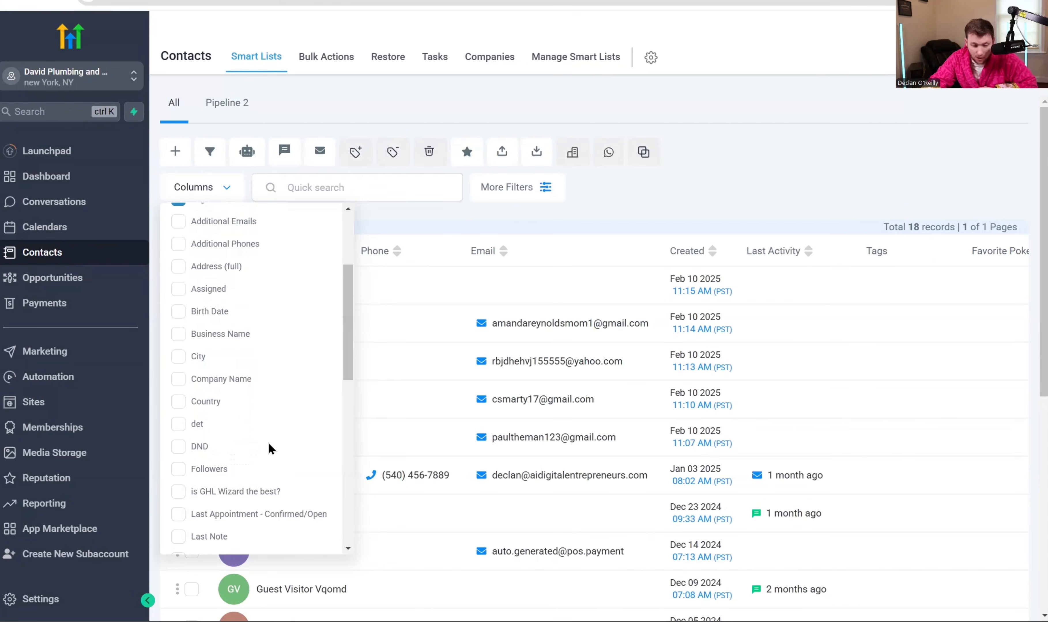
scroll(702, 435, down, 5)
scroll(694, 444, up, 5)
scroll(685, 502, down, 10)
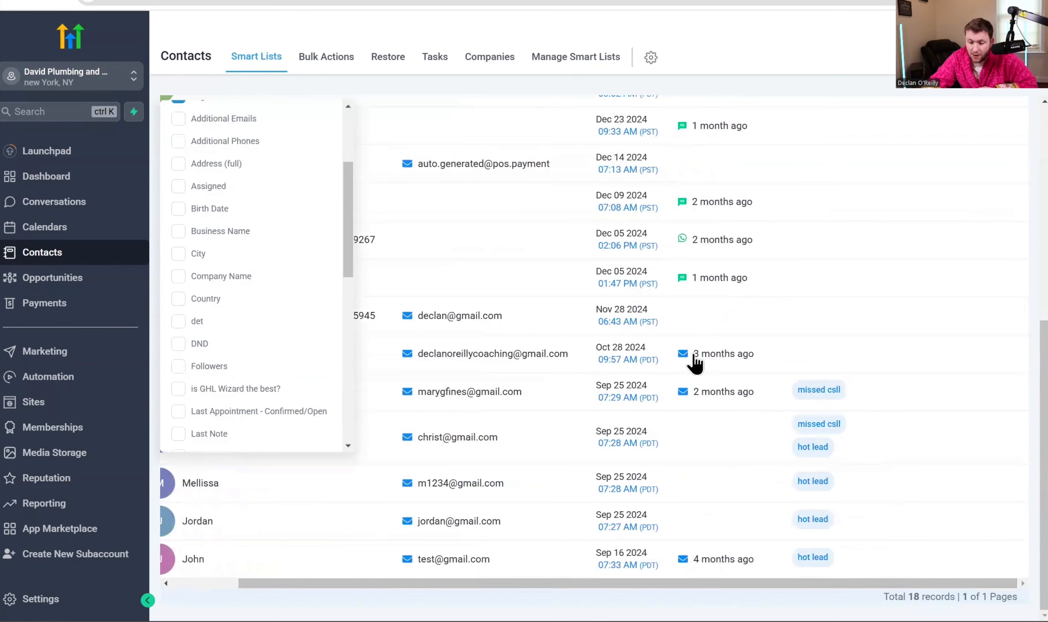
scroll(693, 356, up, 10)
click(924, 148)
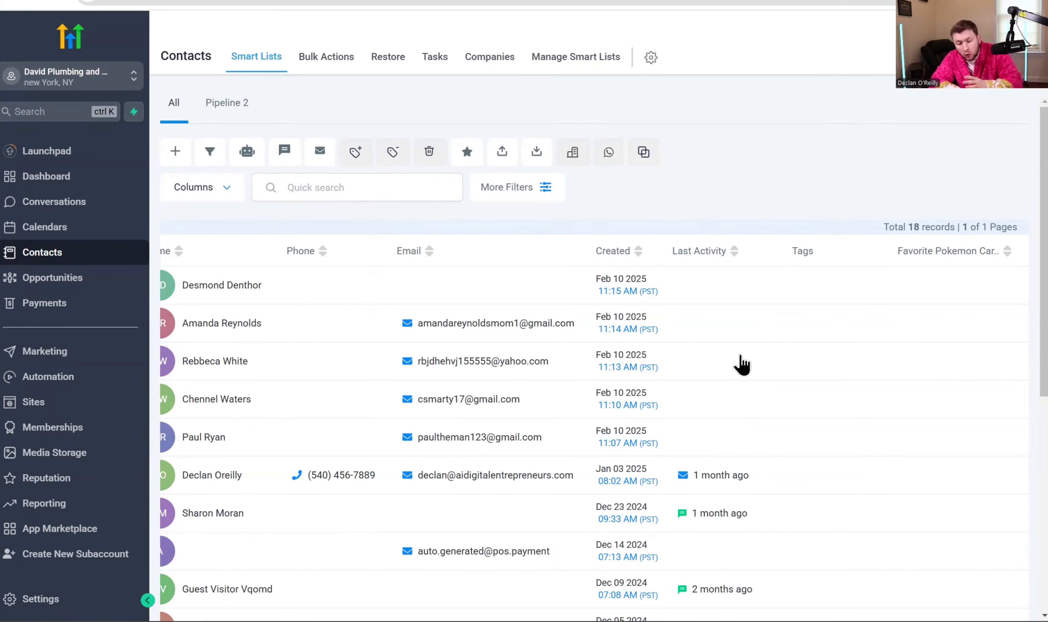
scroll(380, 458, left, 2)
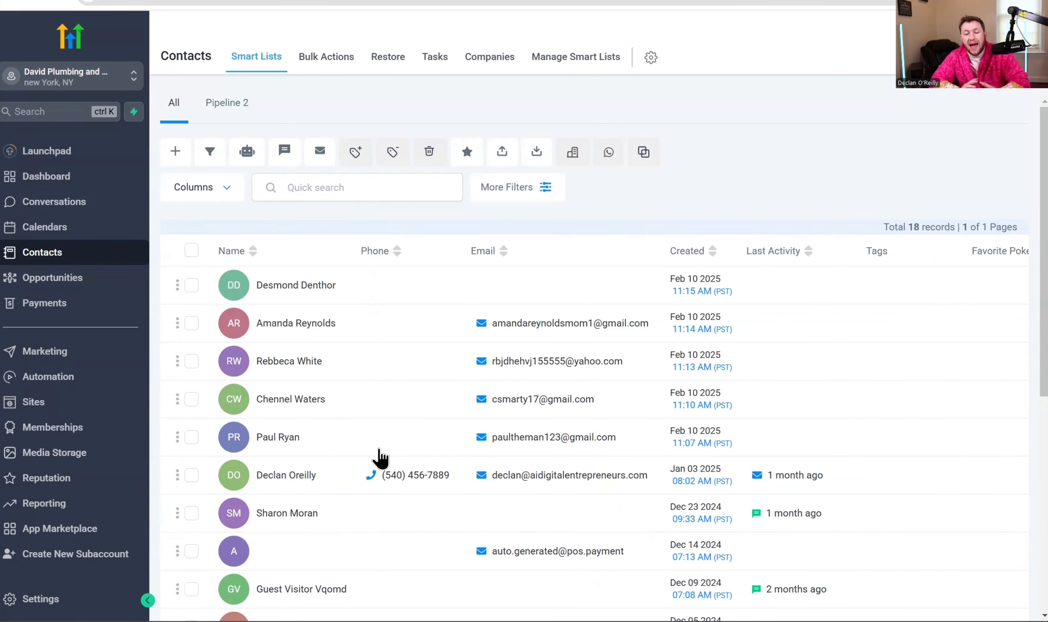
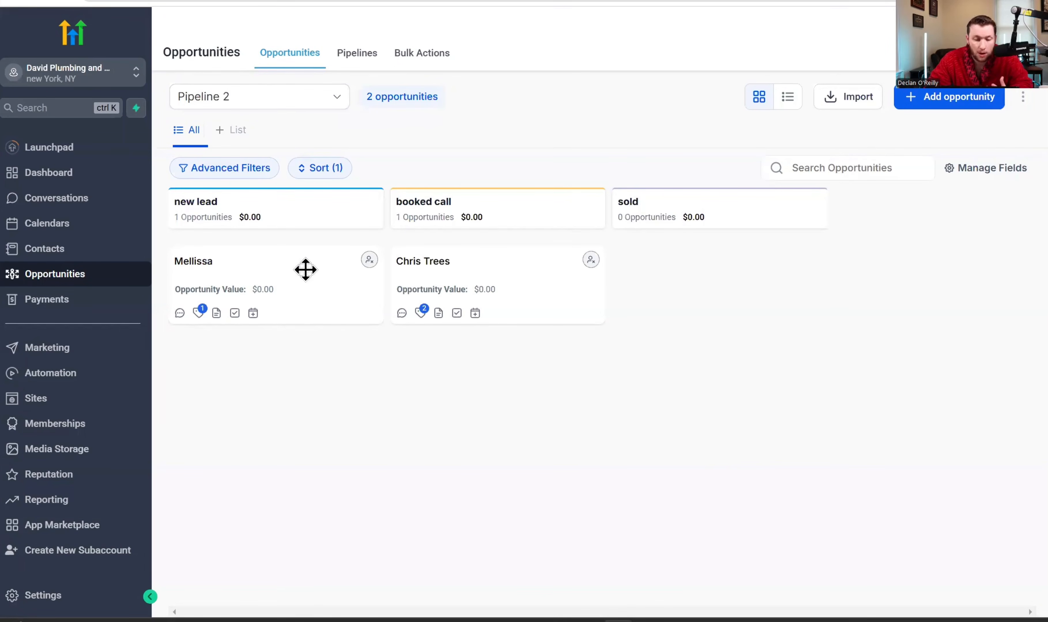
- Move Mellissa's opportunity card into the booked call stage and open the Pipelines list
drag(299, 279, 526, 352)
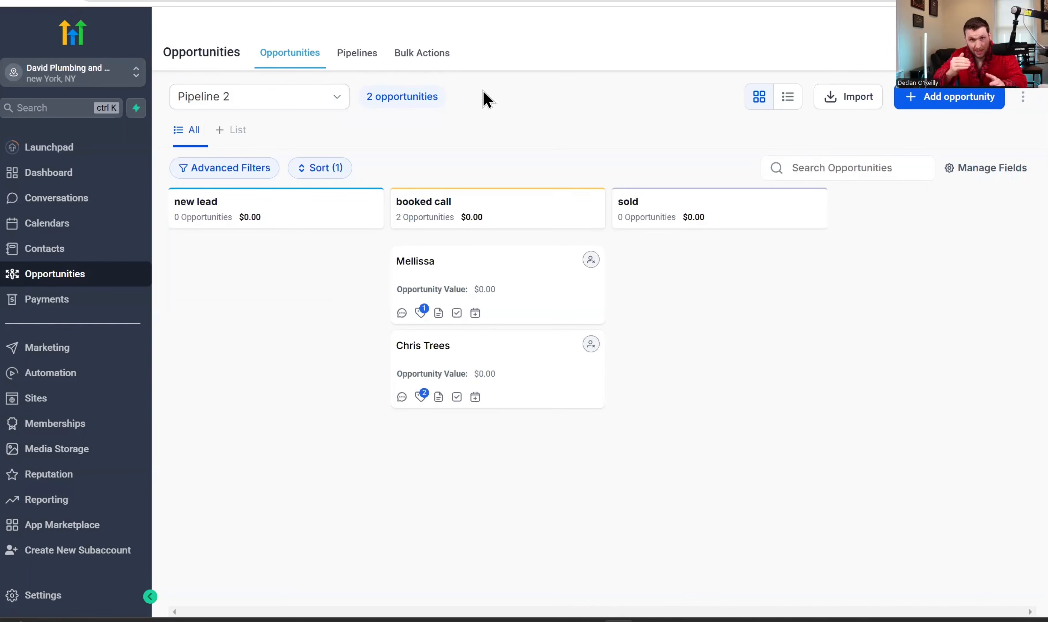
click(363, 56)
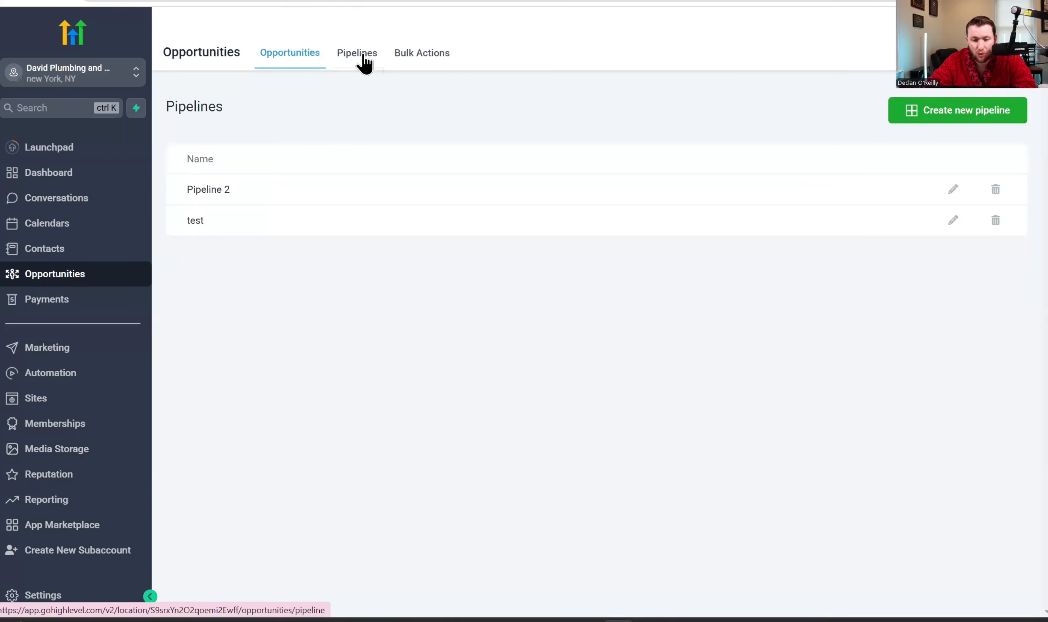
- Start a new pipeline named Sales Pipeline with New Lead as its first stage
click(946, 128)
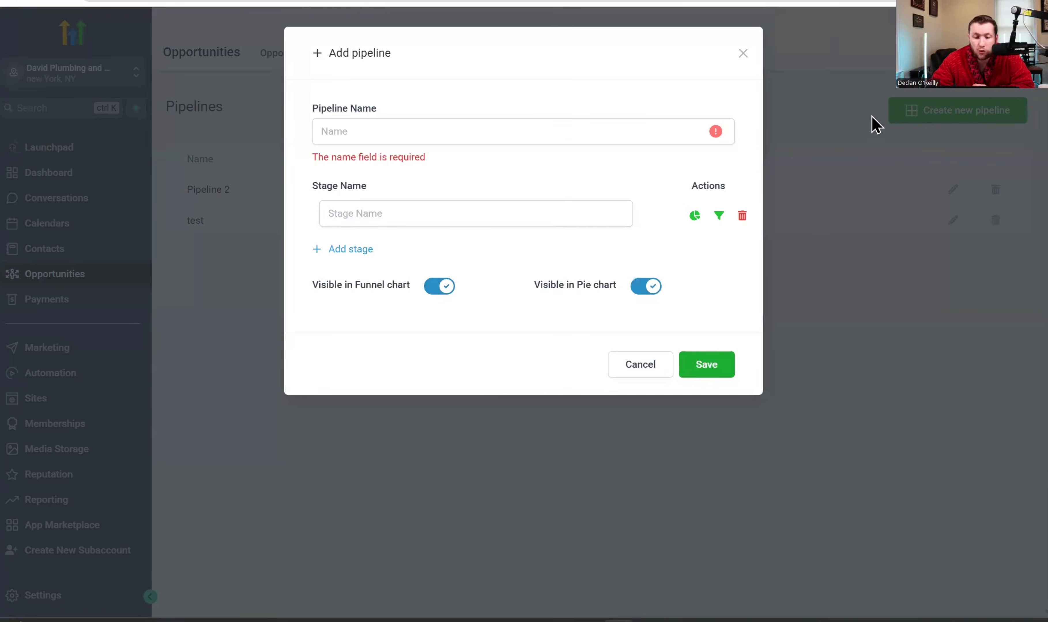
click(567, 126)
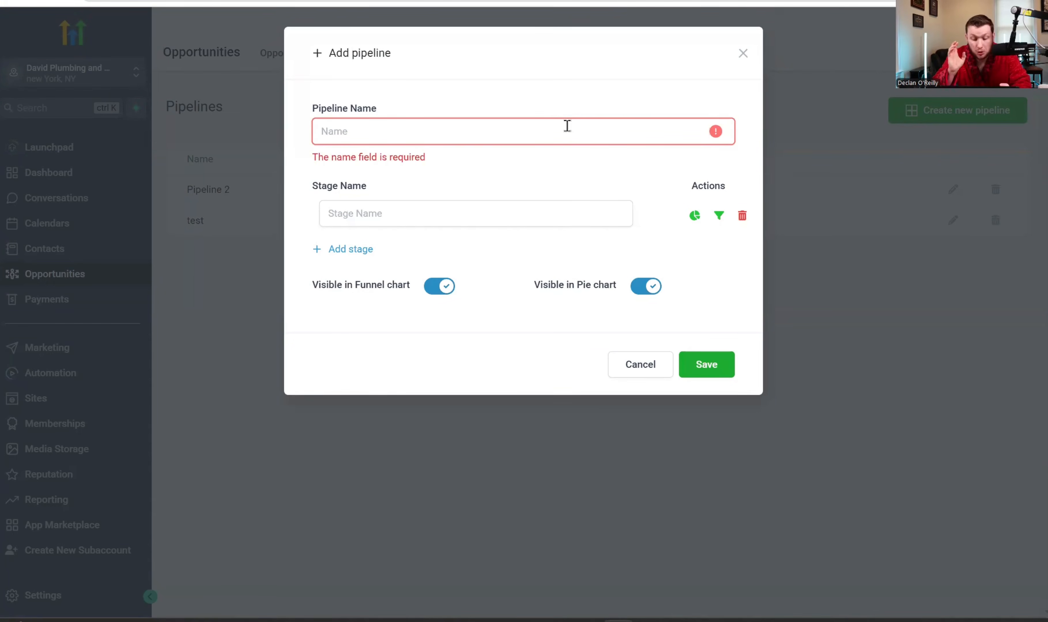
text(Sales Pipeline)
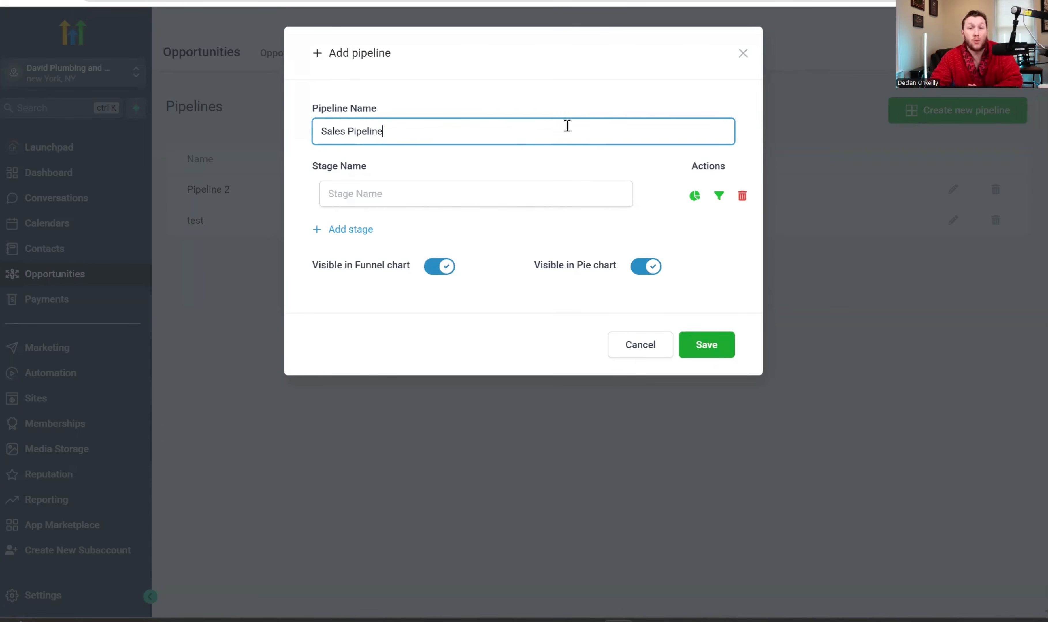
click(516, 203)
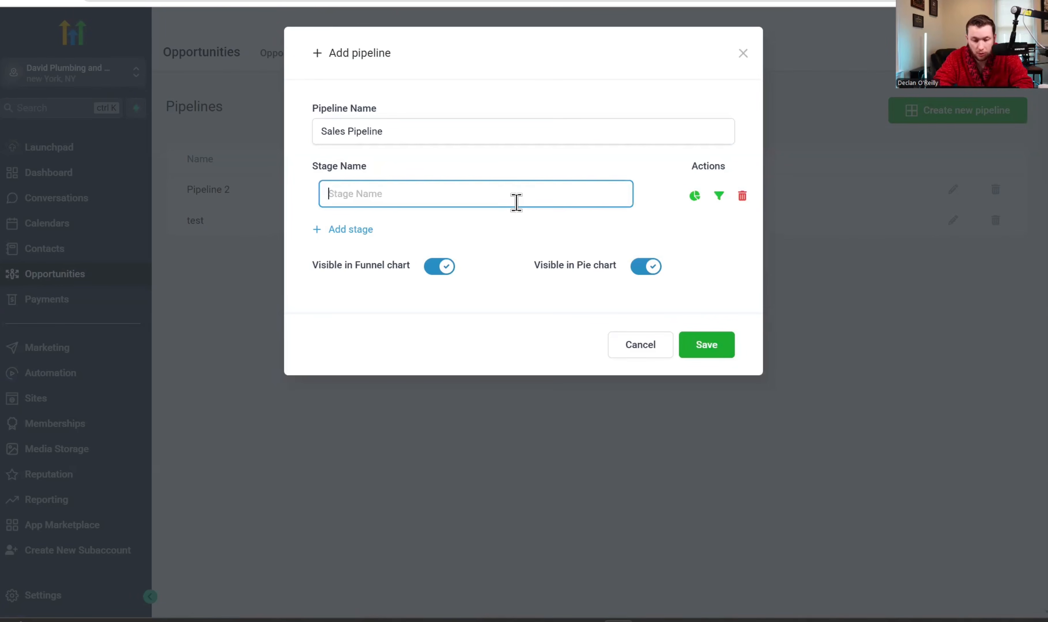
text(New Lead)
- Add the stages Booked App, Hot Lead, Sold and Upsell, then save the pipeline
click(361, 229)
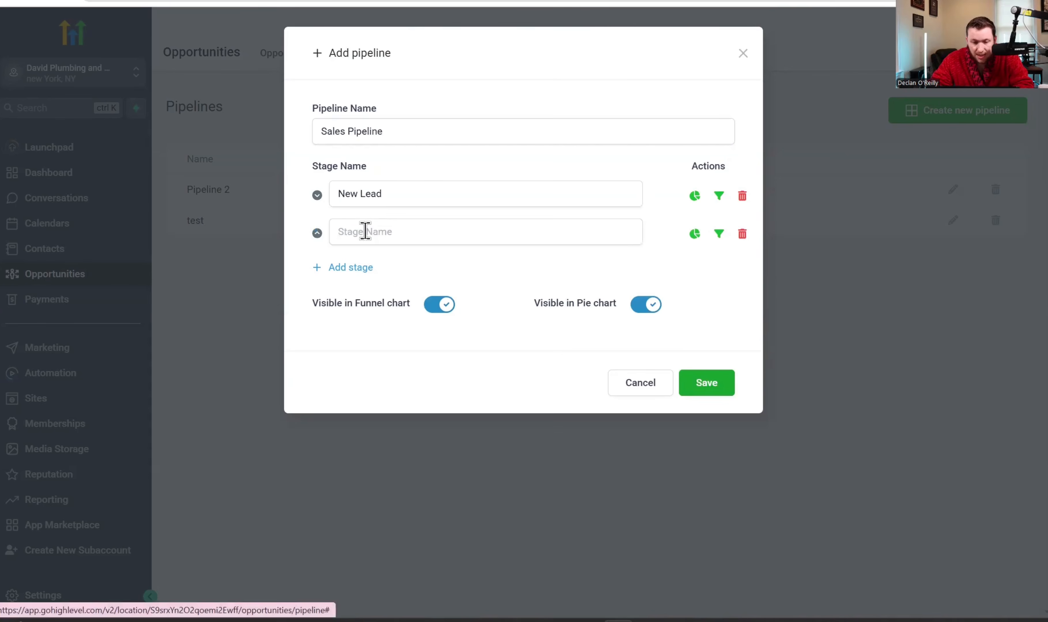
click(696, 197)
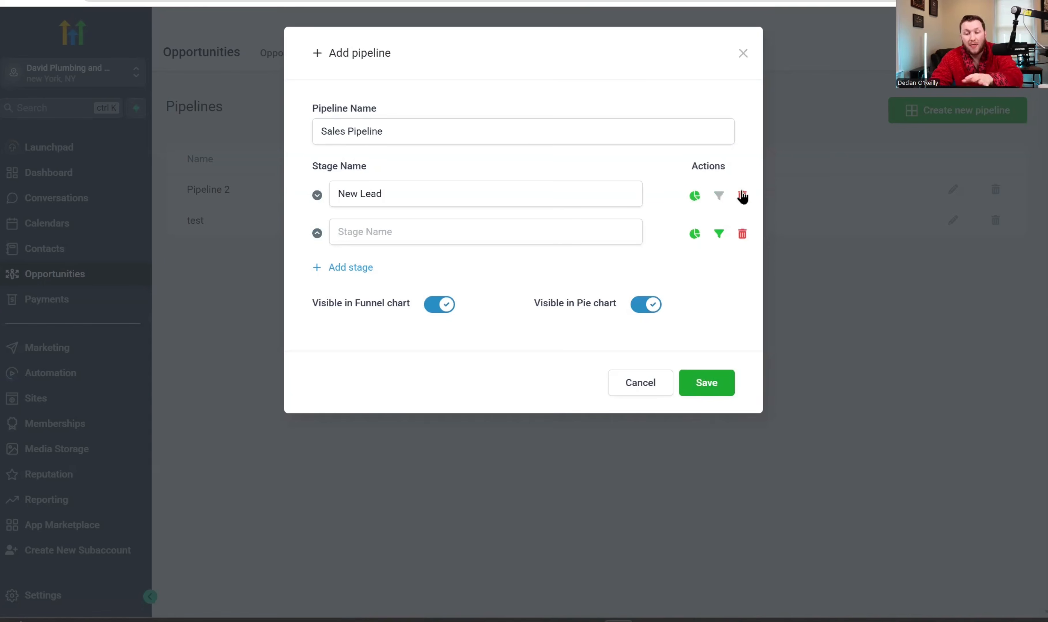
click(720, 196)
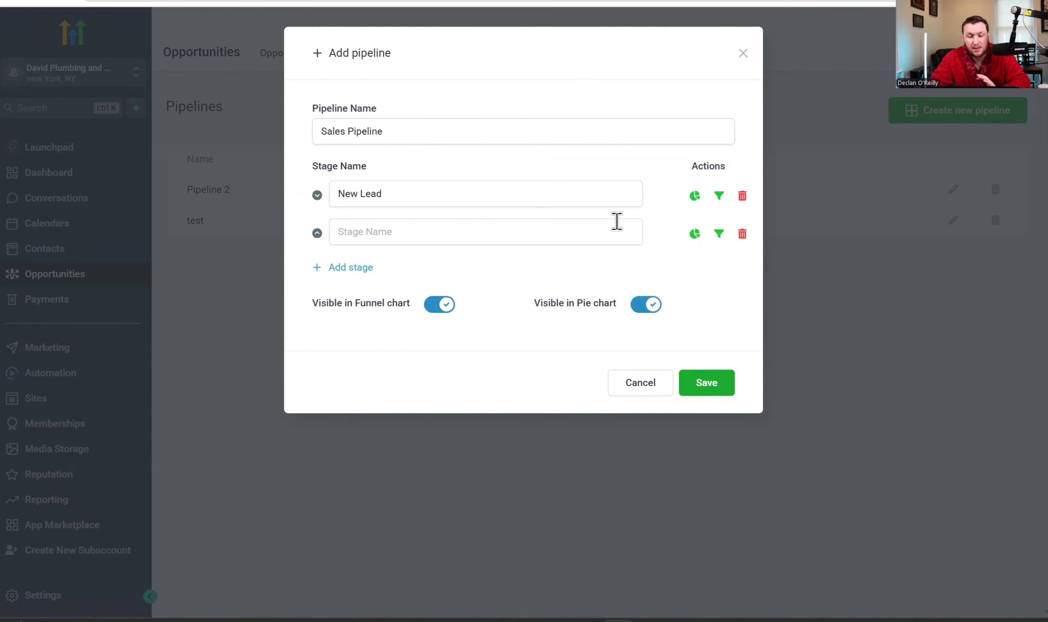
click(444, 310)
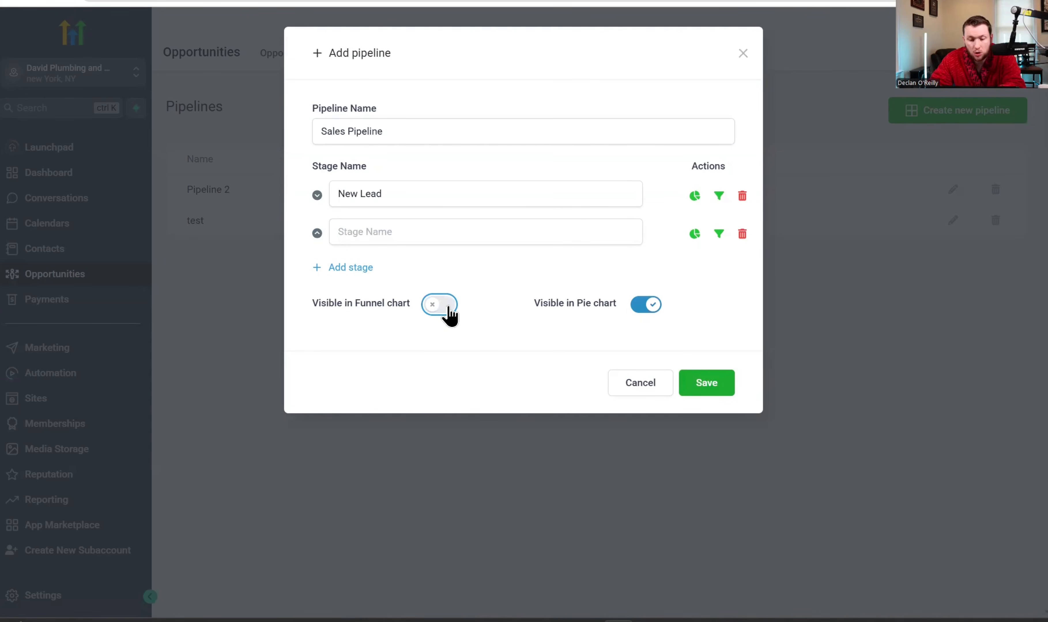
click(444, 310)
click(387, 233)
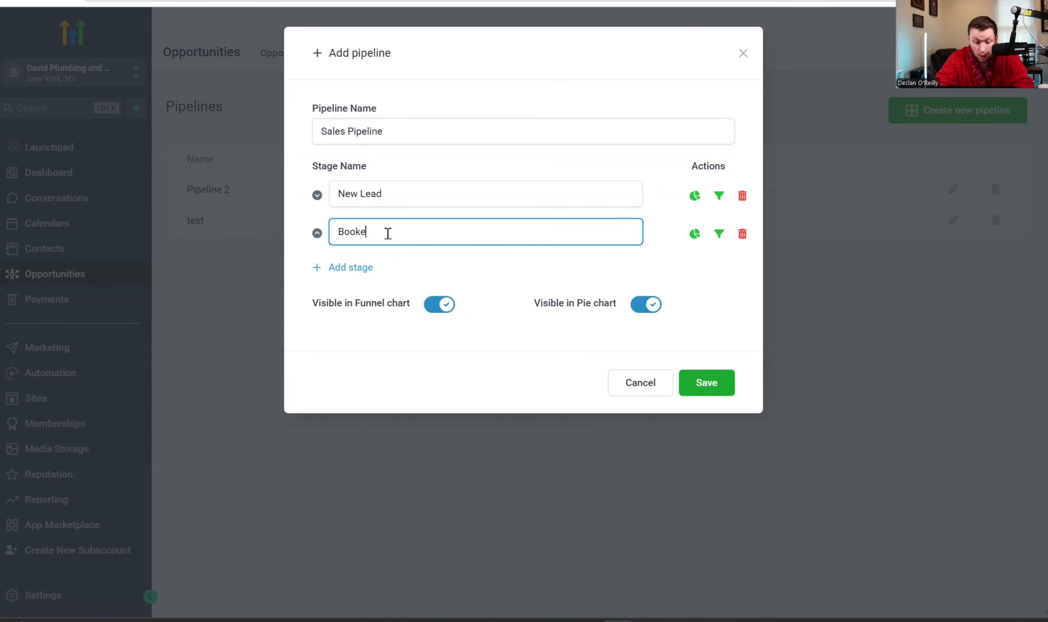
click(362, 269)
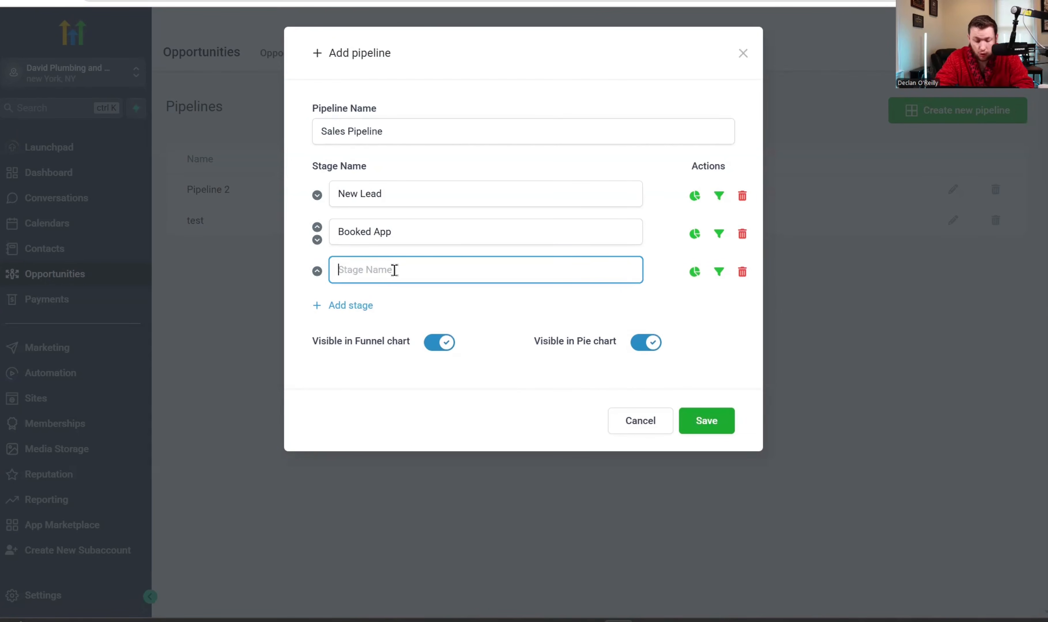
text(Hot Lead)
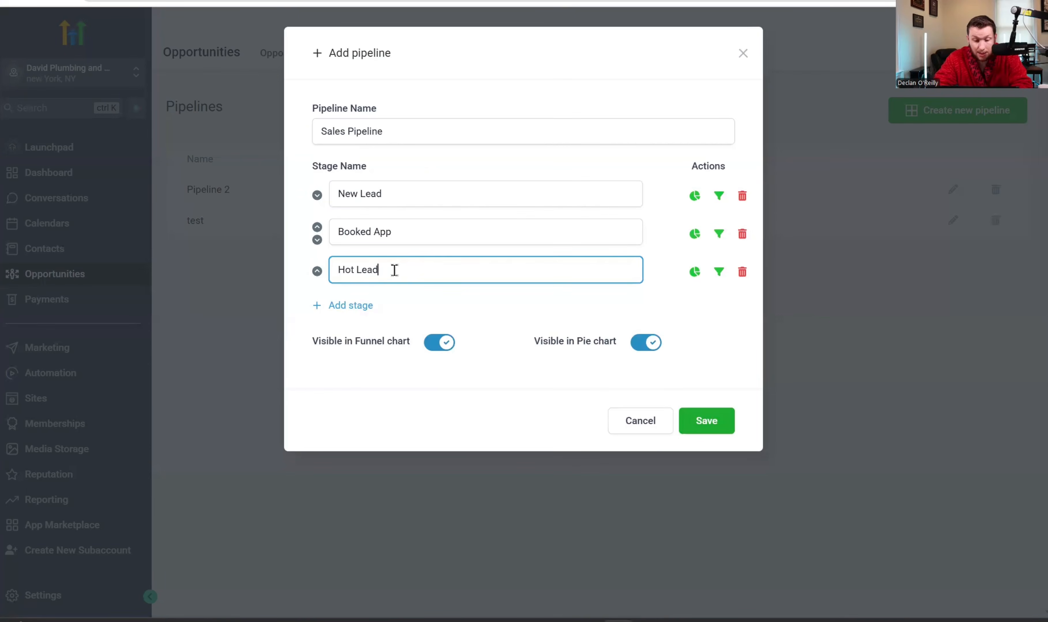
click(355, 307)
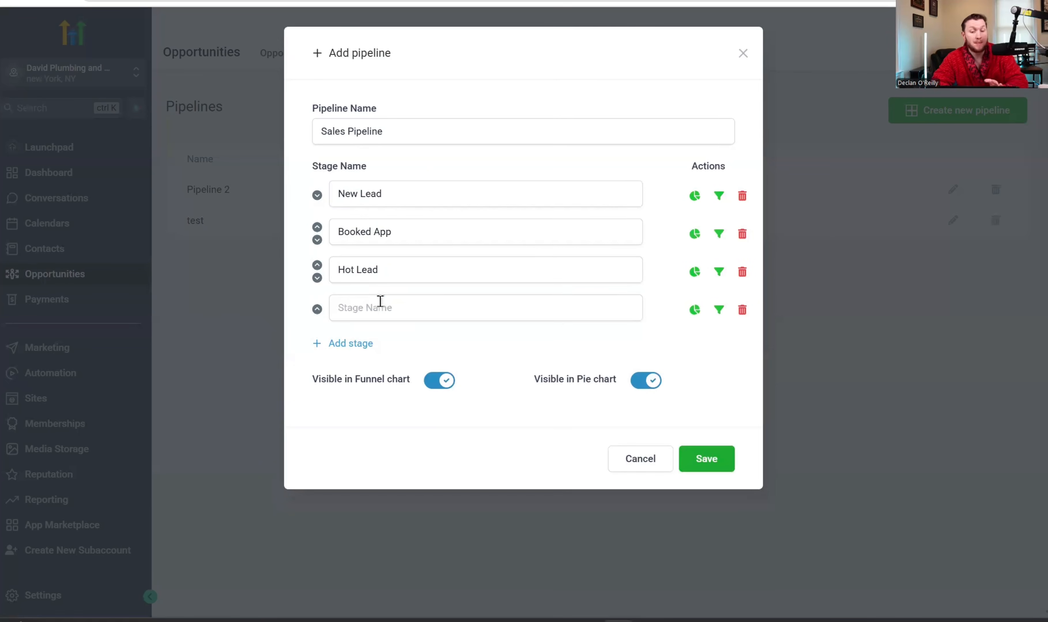
text(Sold)
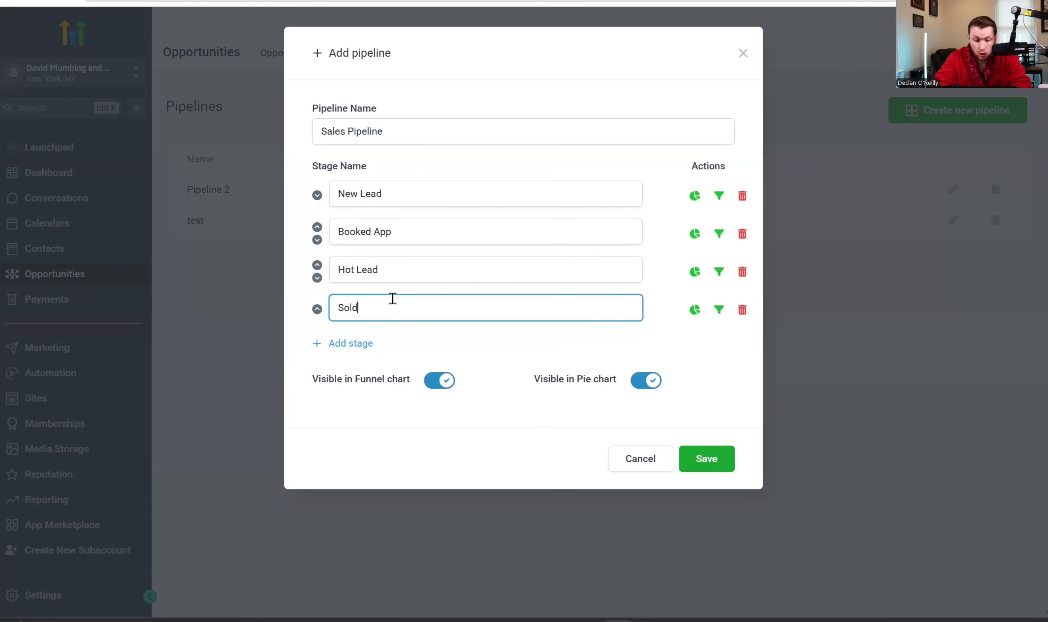
click(383, 343)
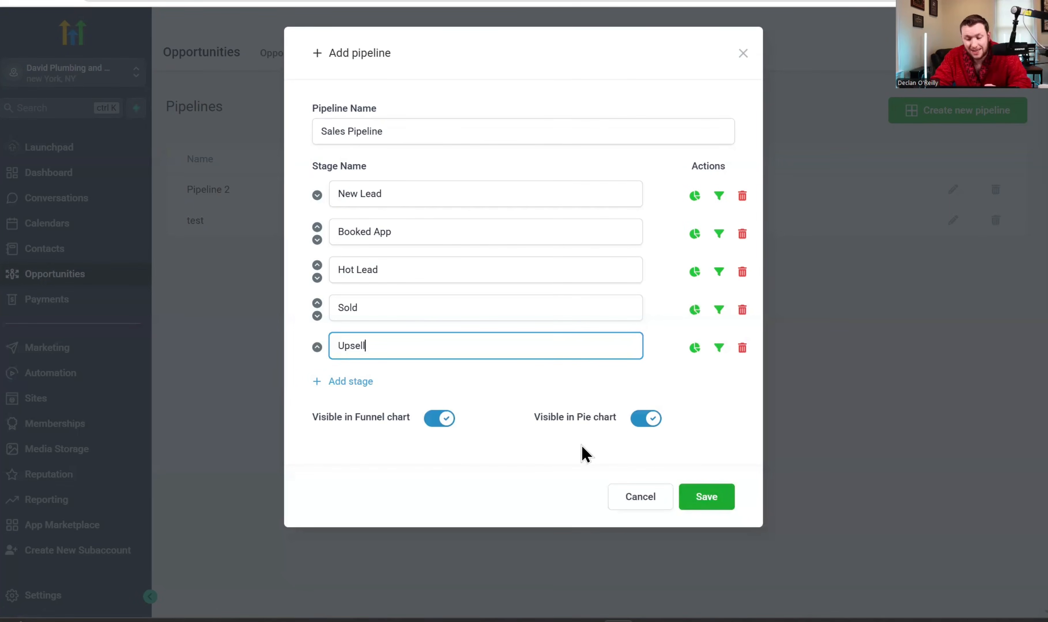
click(698, 503)
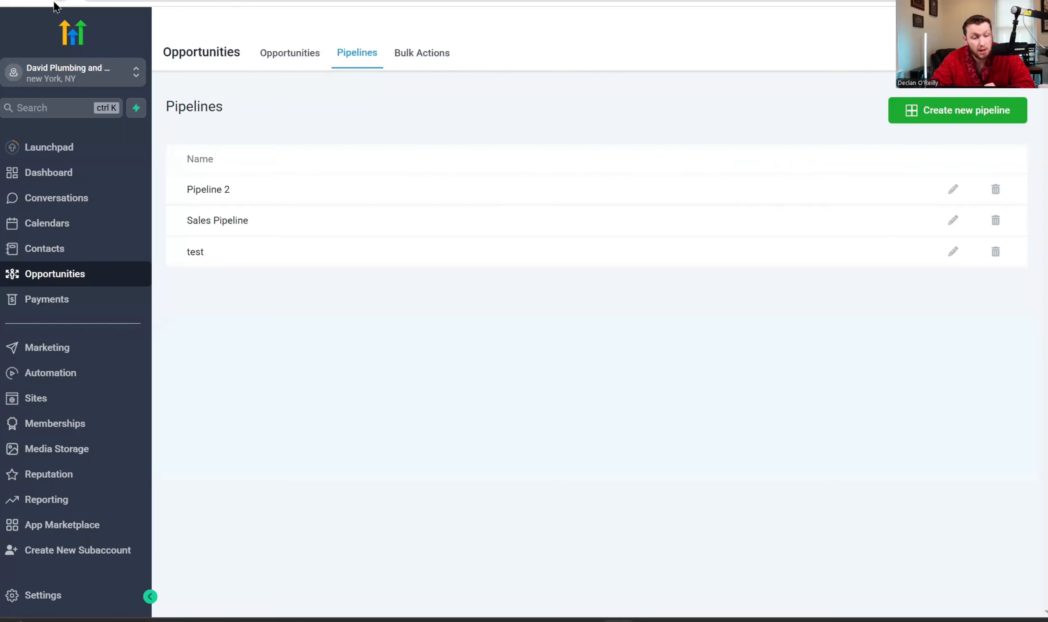
- Reload Pipelines, check Sales Pipeline's saved stages, and return to the Opportunities board's pipeline dropdown
click(55, 2)
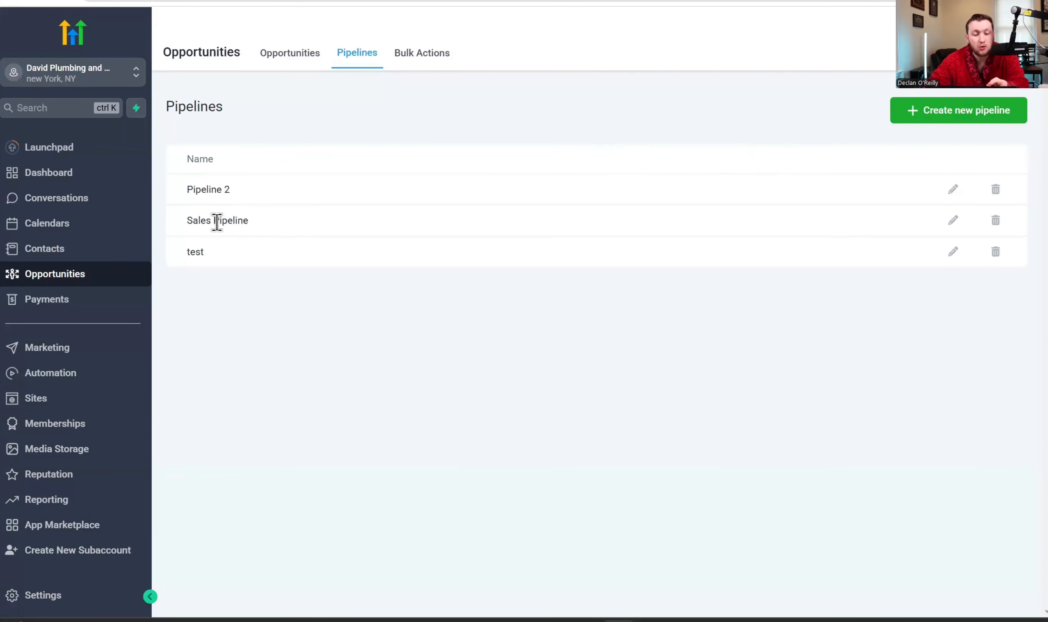
click(953, 221)
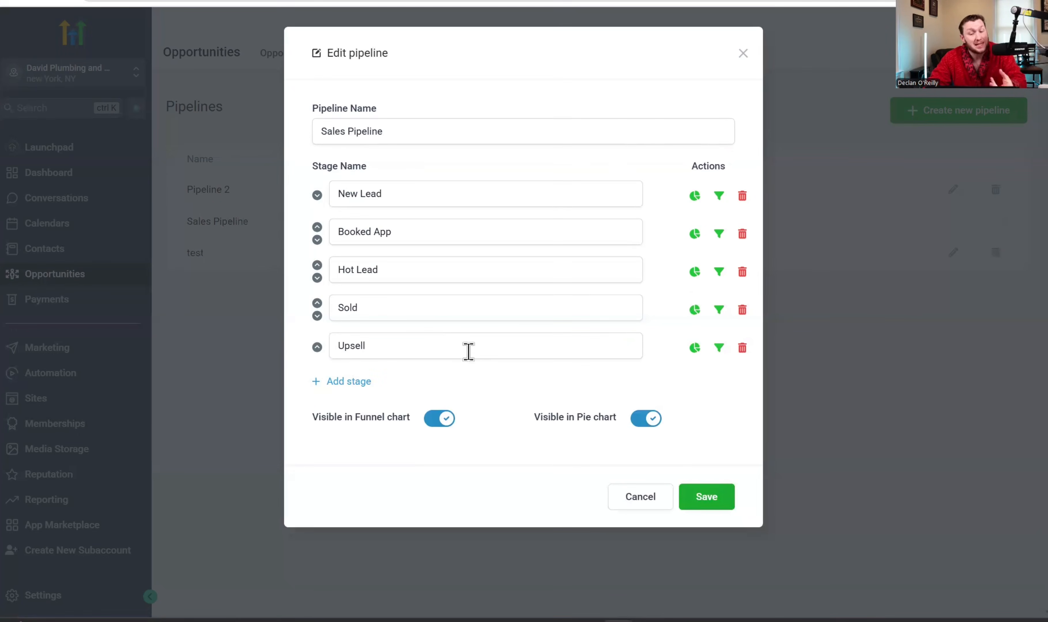
click(743, 54)
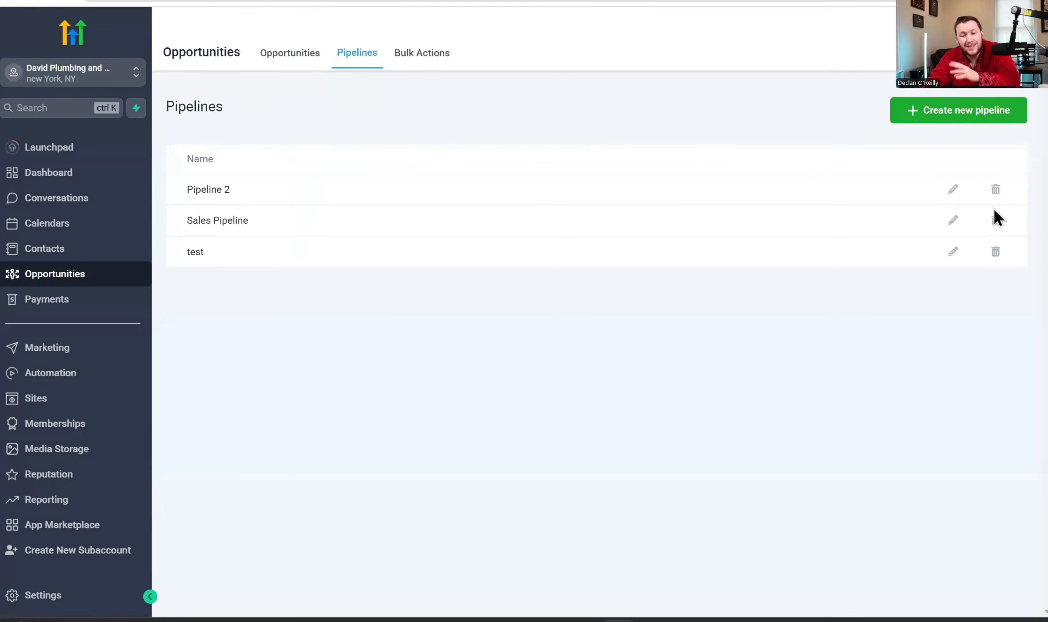
click(304, 57)
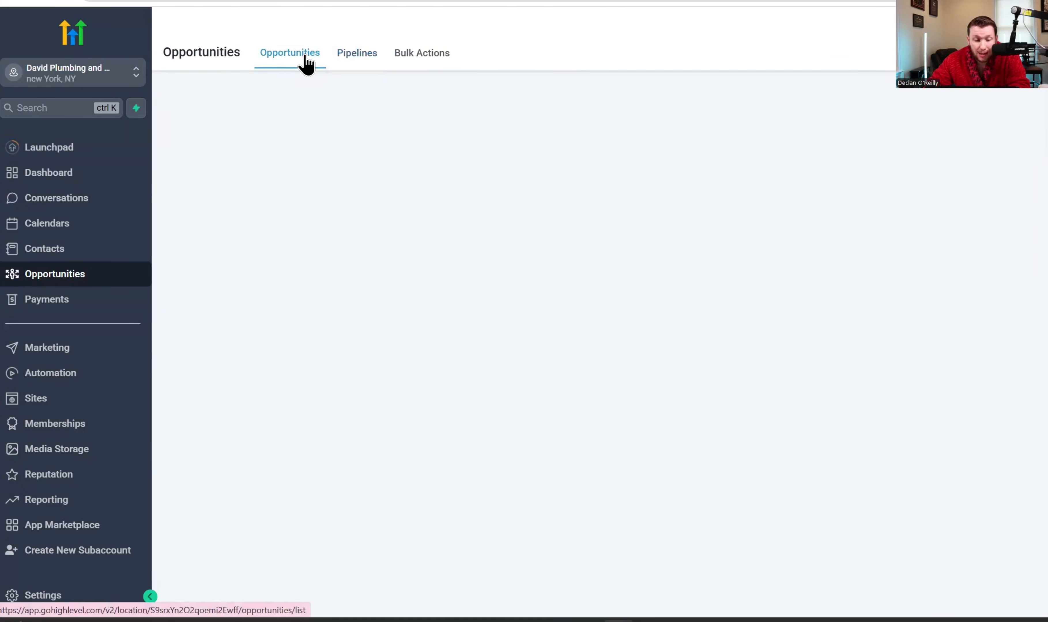
click(331, 97)
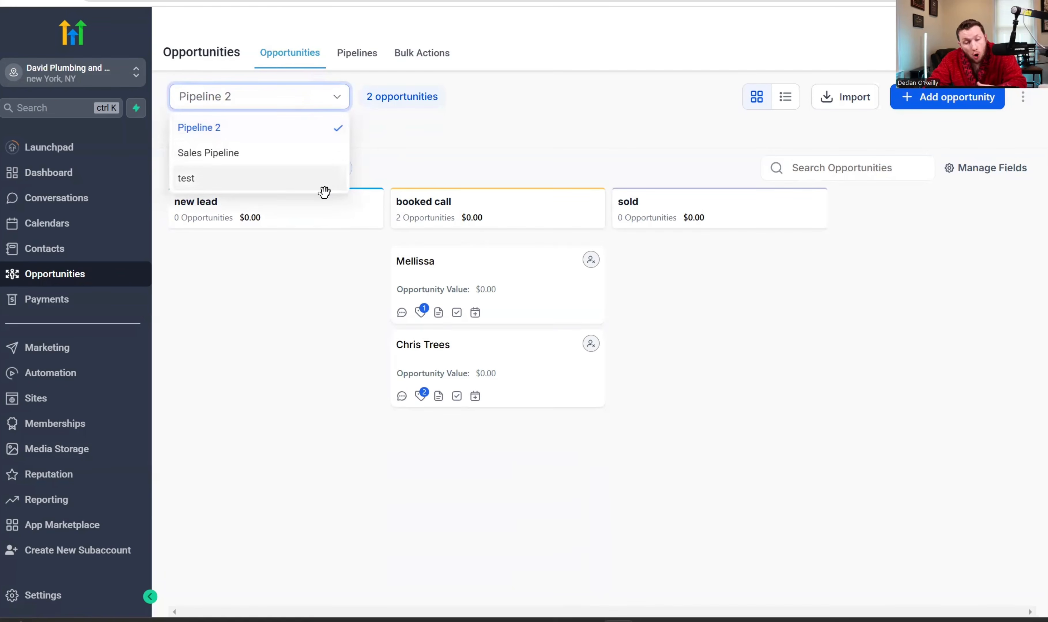
- View the empty Sales Pipeline in both board and table layouts
click(318, 153)
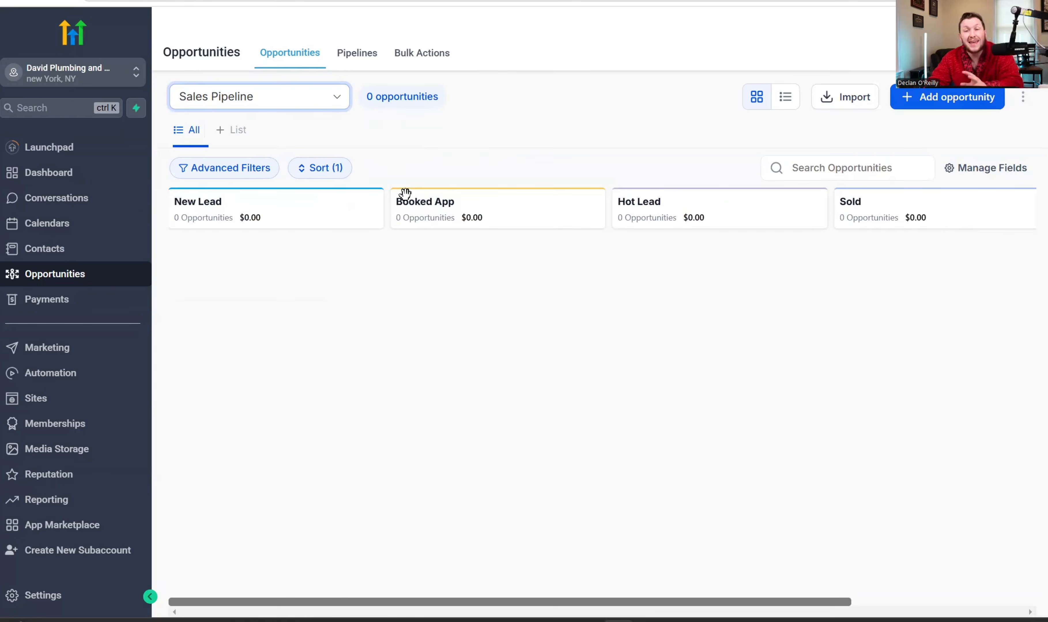
click(320, 107)
click(283, 153)
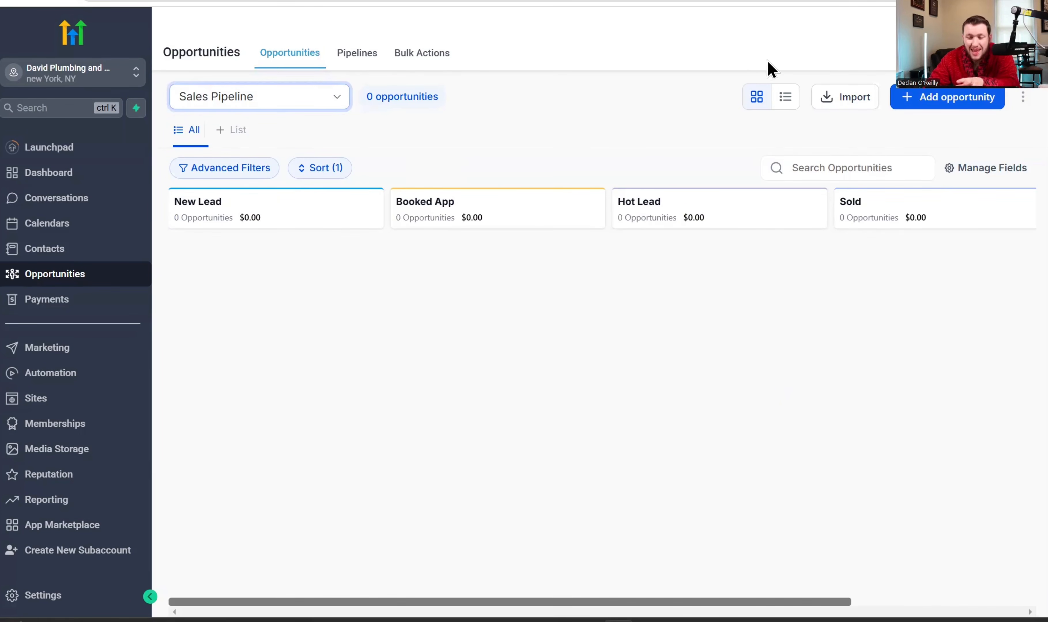
click(780, 101)
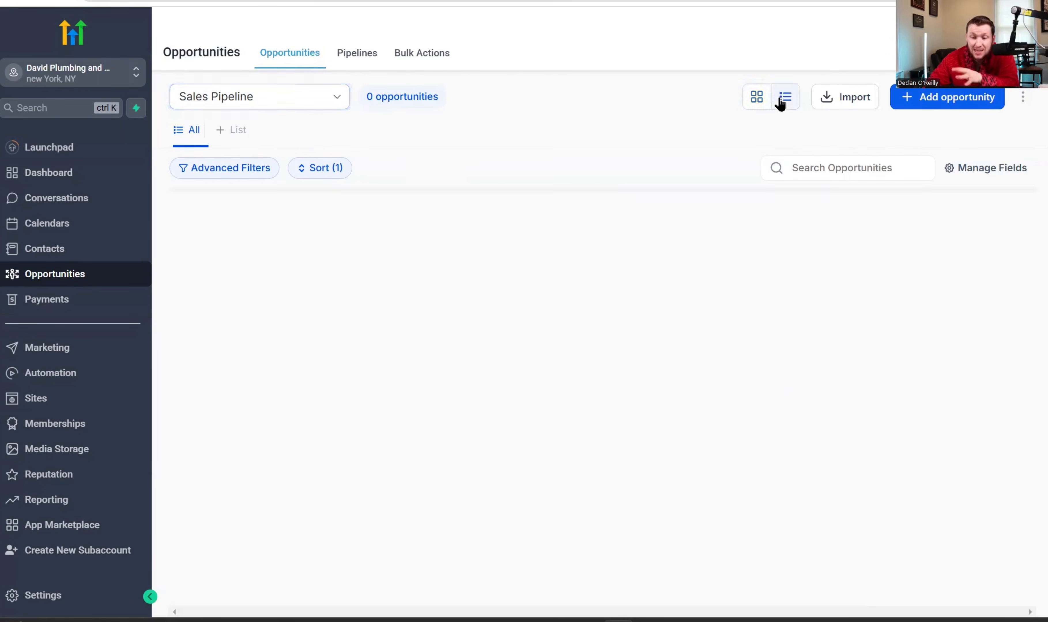
click(757, 98)
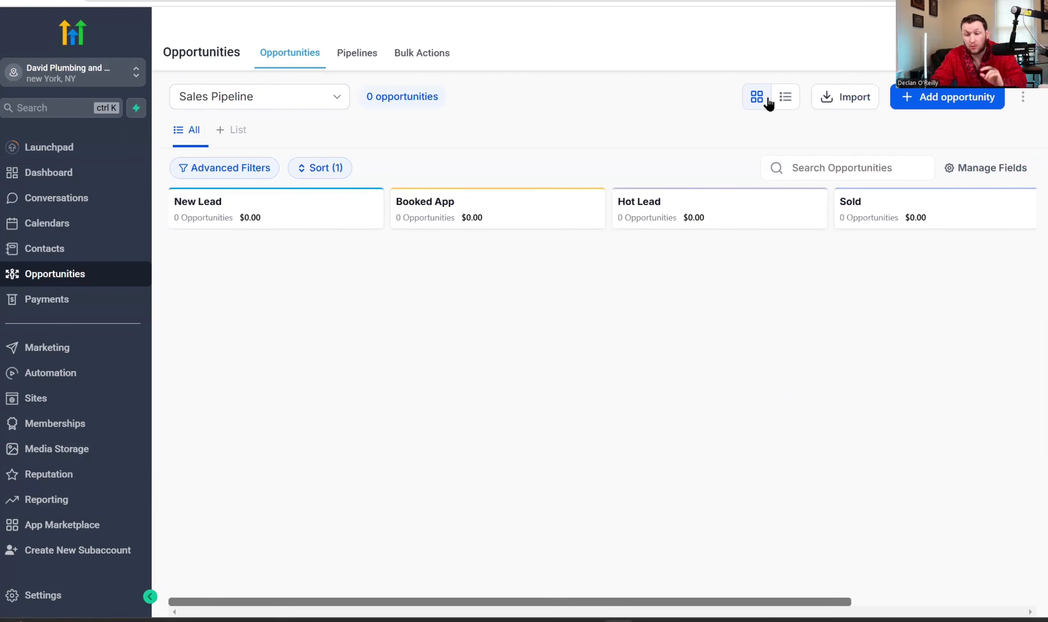
click(784, 100)
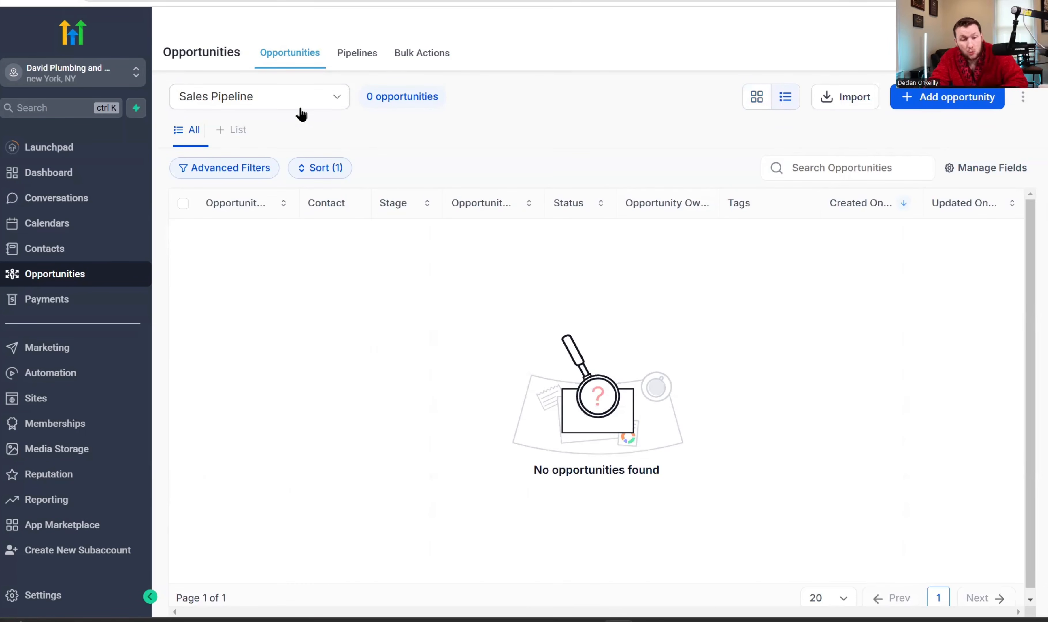
- Switch back to Pipeline 2 in board view and start an Opportunities import
click(301, 108)
click(275, 125)
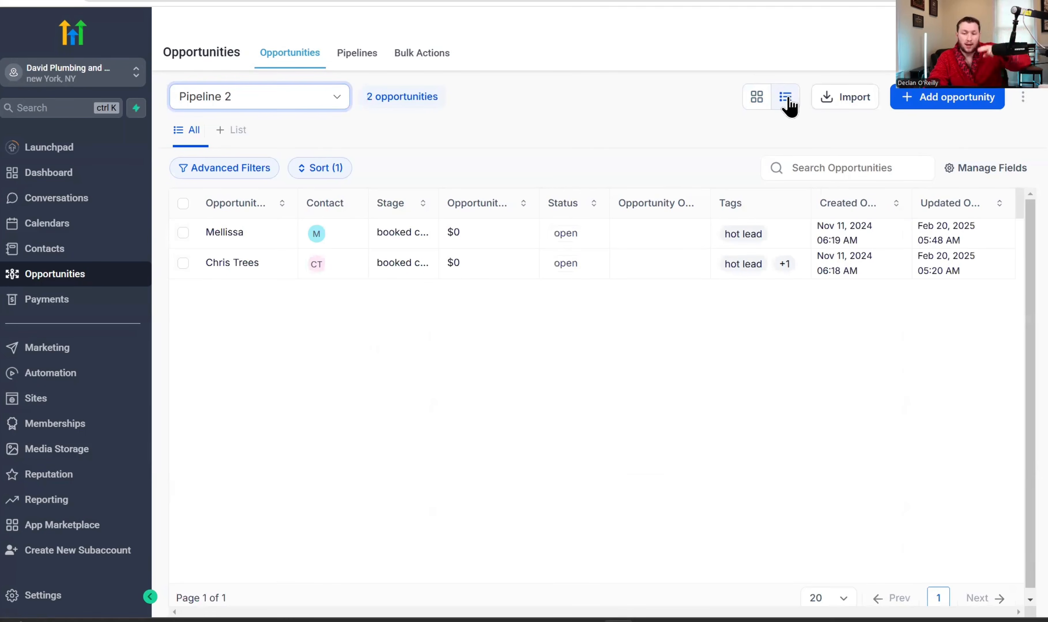
click(756, 98)
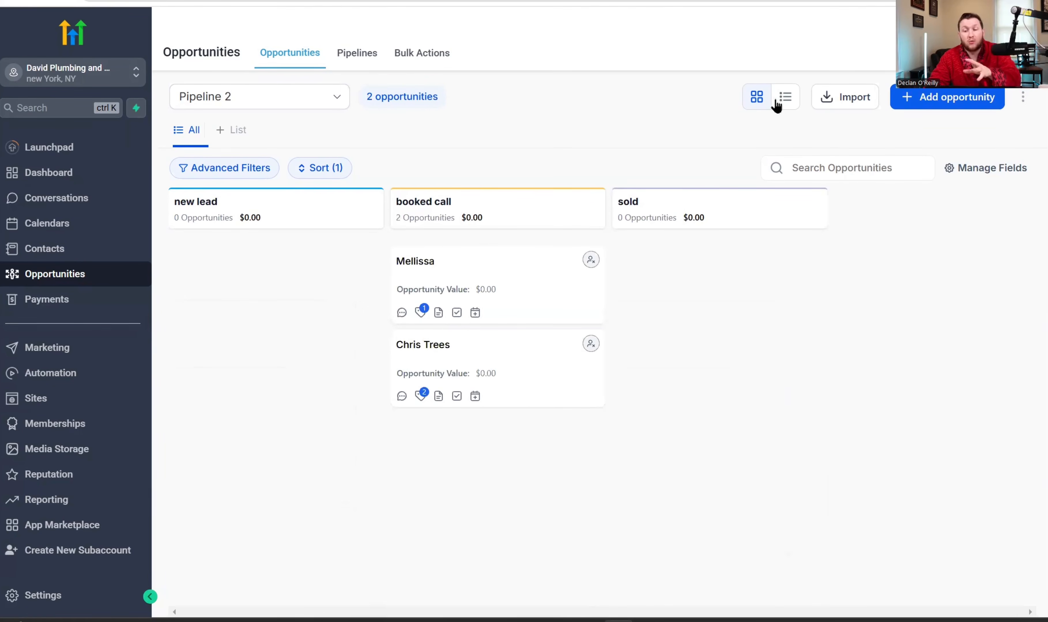
click(842, 101)
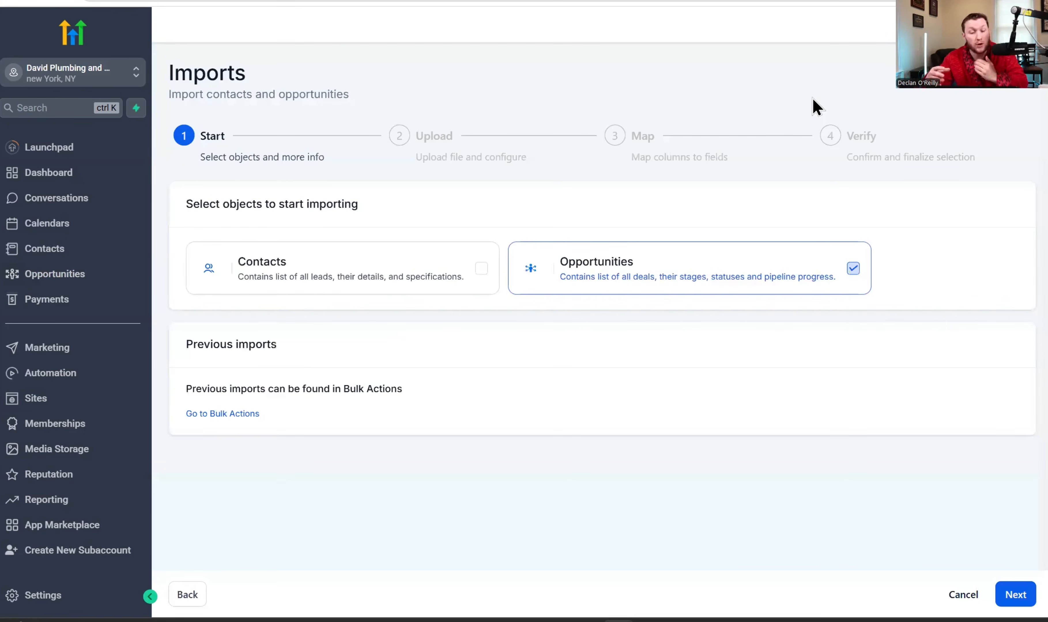
- Tick the contacts option, then cancel the import and confirm leaving it
click(487, 255)
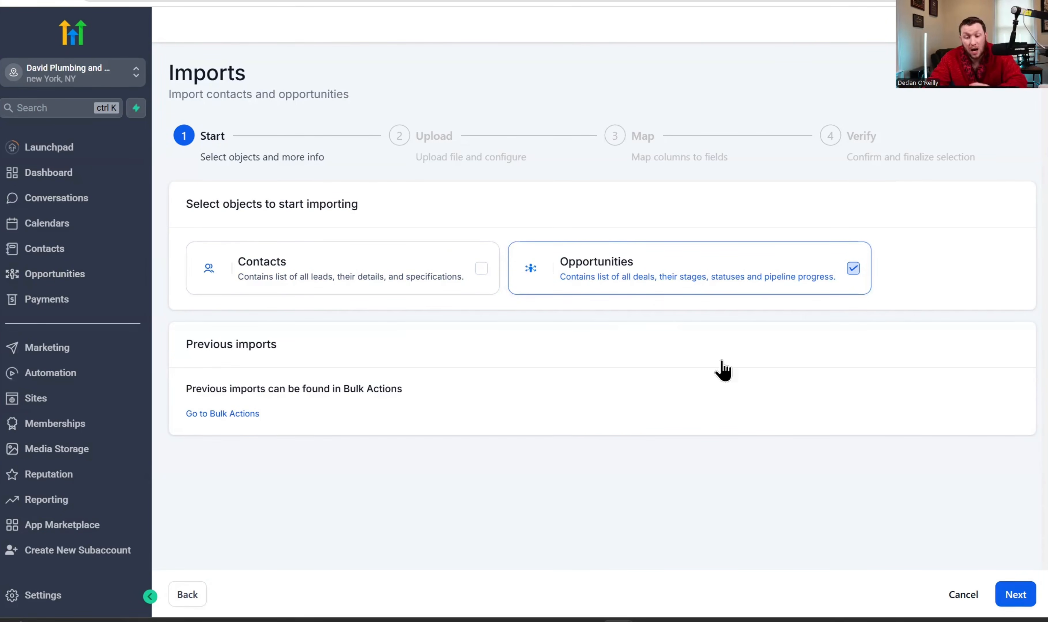
click(963, 594)
click(648, 336)
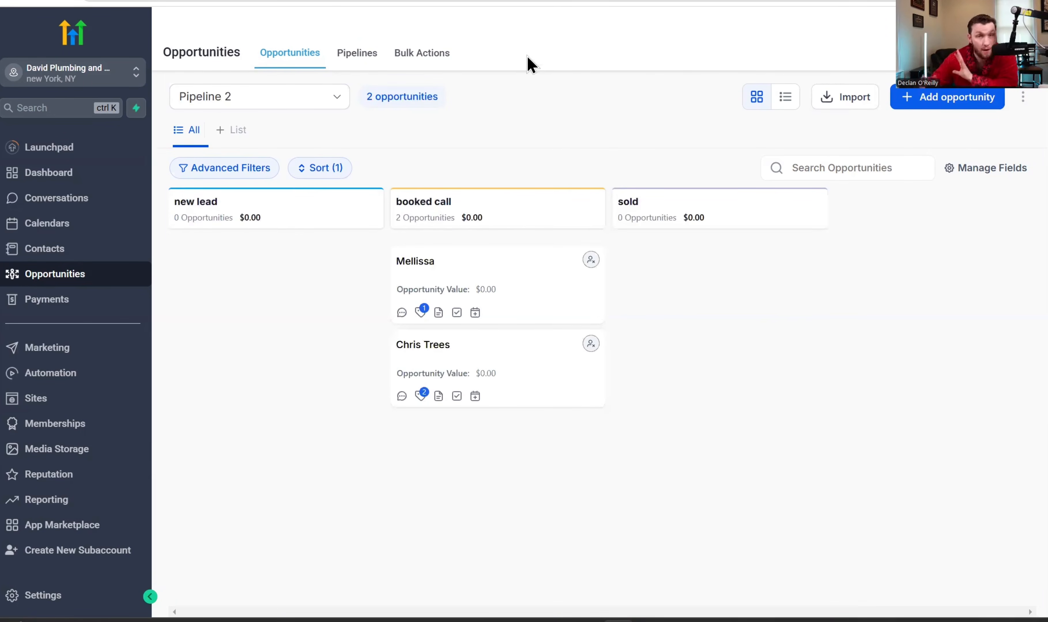
- Glance at Bulk Actions history, then open Pipeline 2's filters showing Status is Open
click(442, 64)
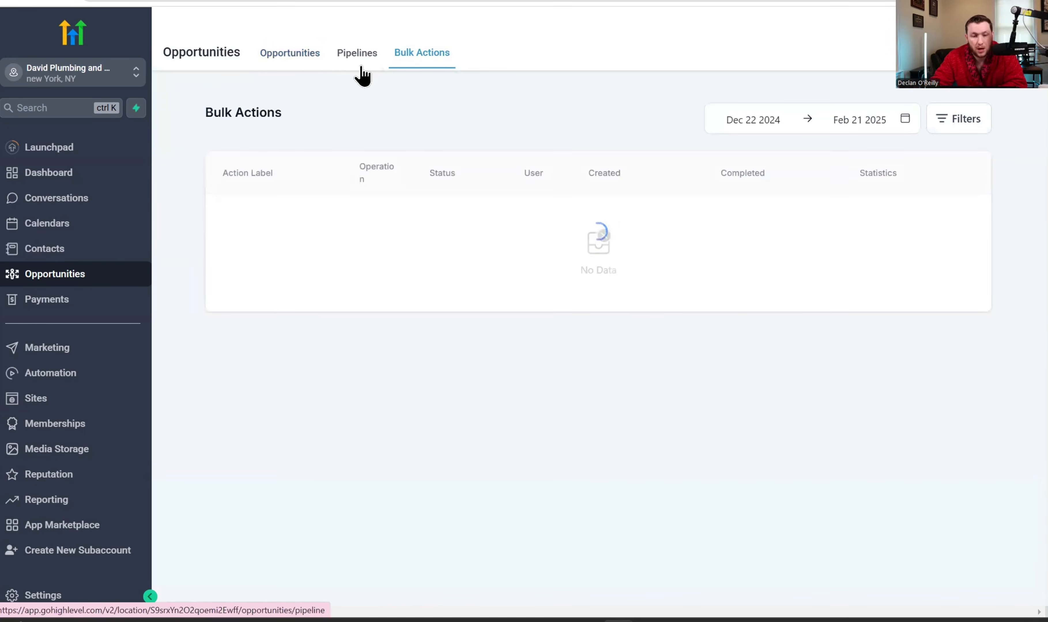
click(307, 62)
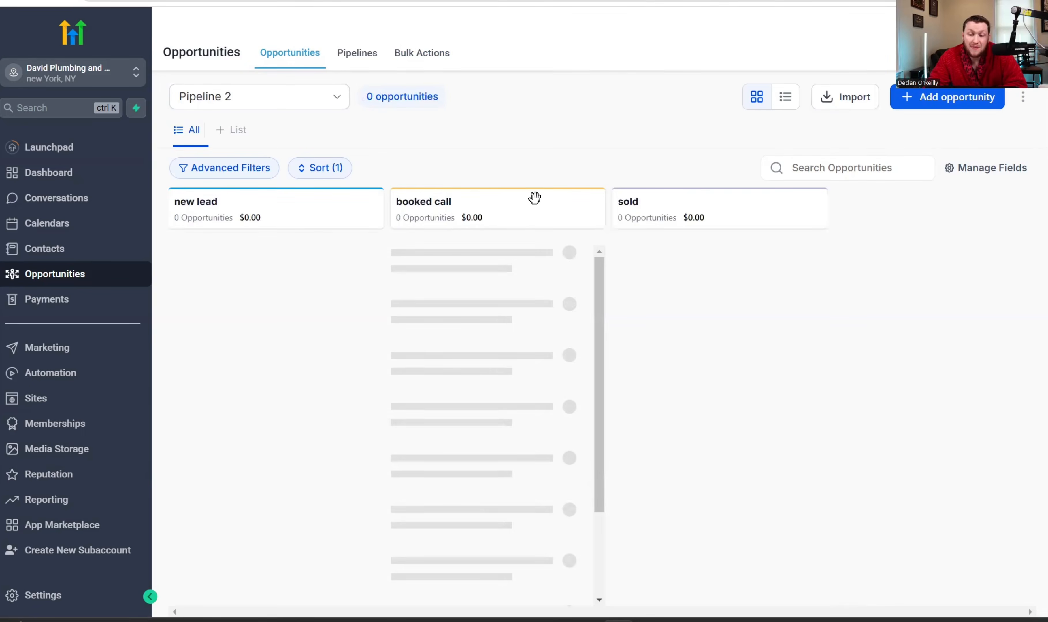
click(1023, 101)
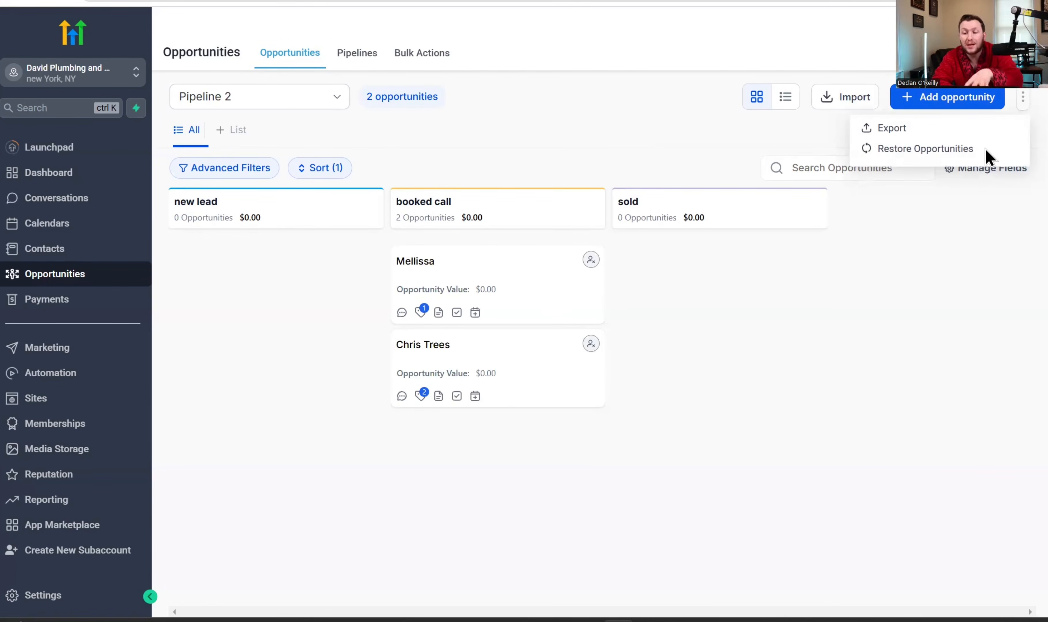
click(947, 286)
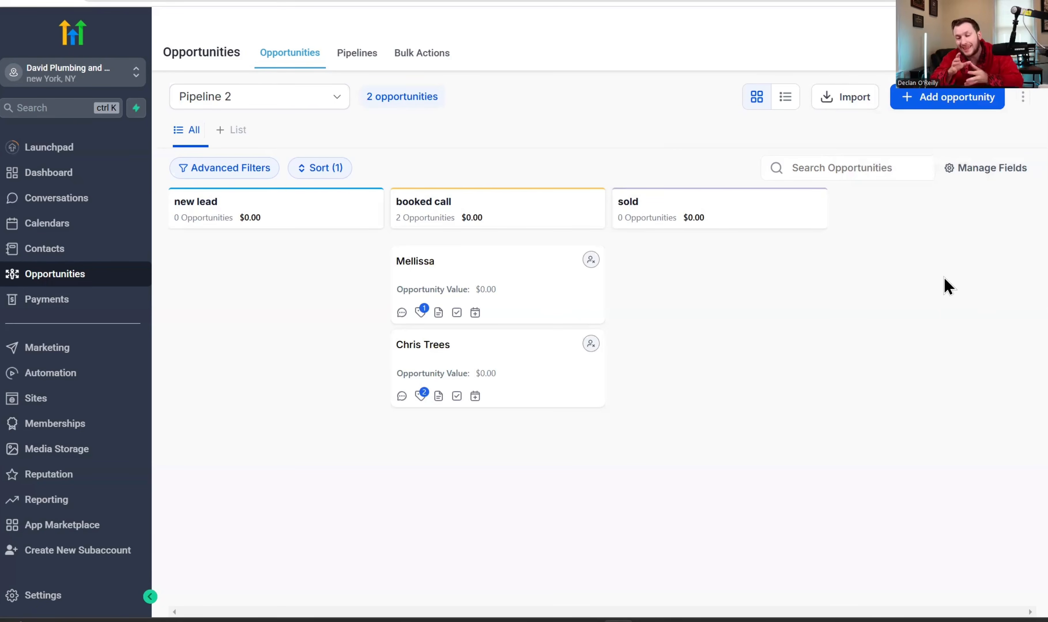
click(255, 169)
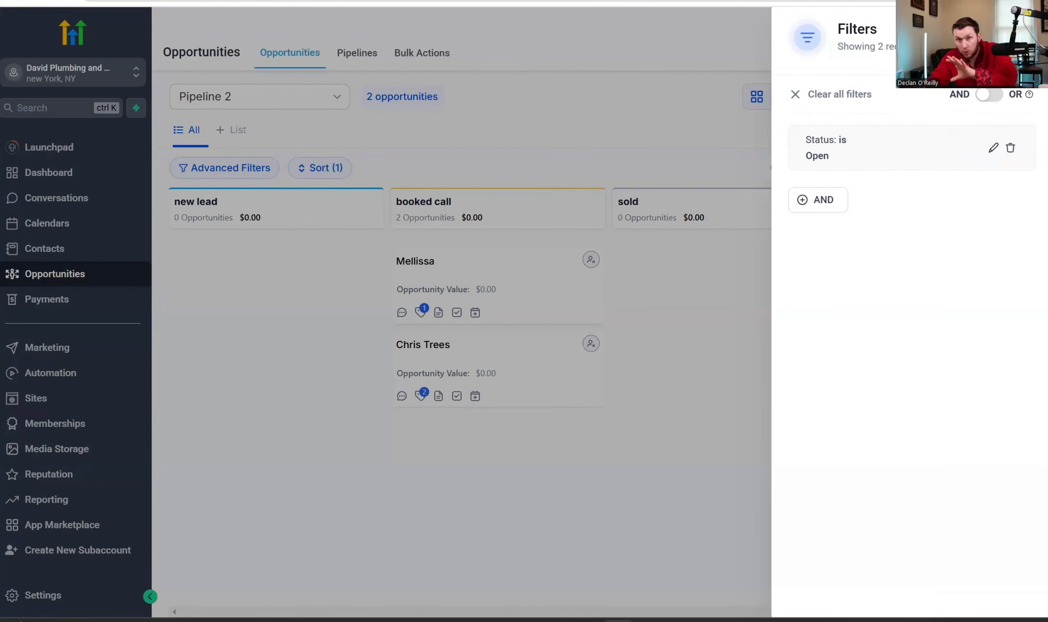
- Close the filters and check the Created On sort order without changing it
click(293, 210)
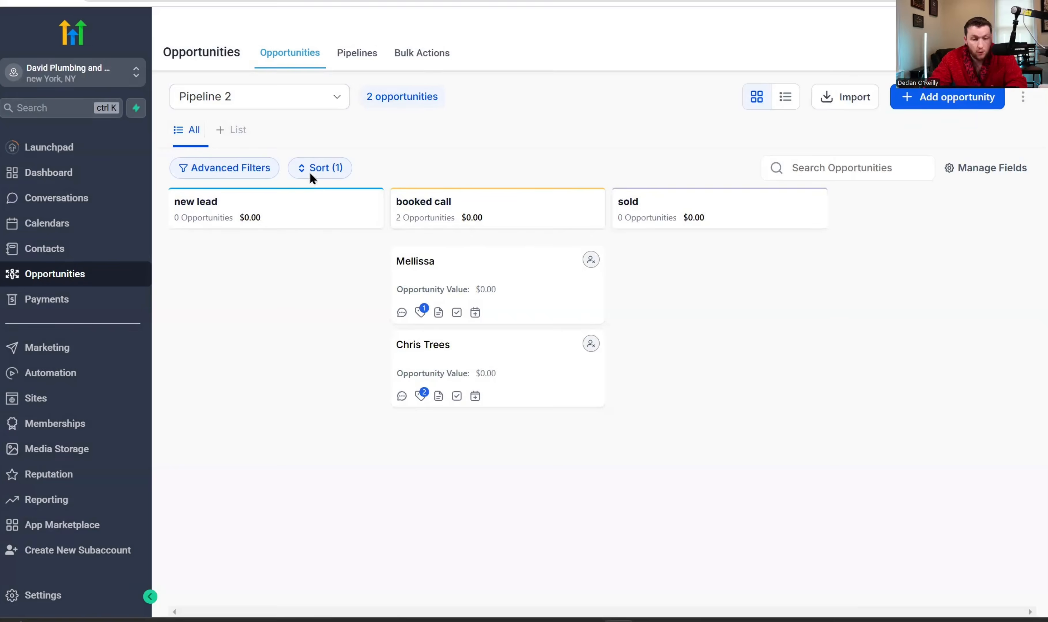
click(311, 172)
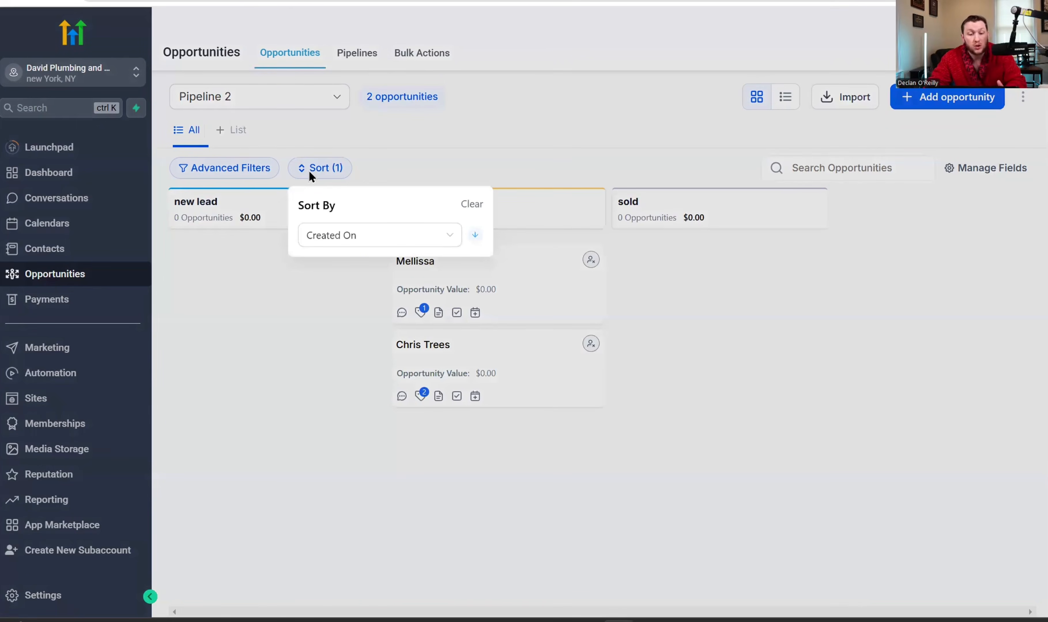
click(357, 233)
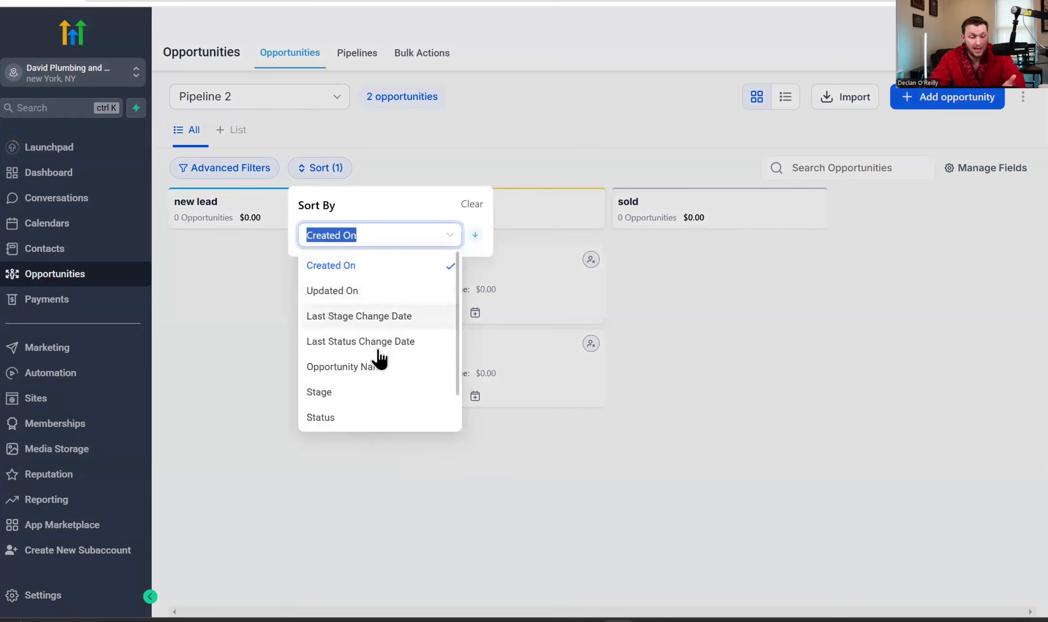
click(213, 330)
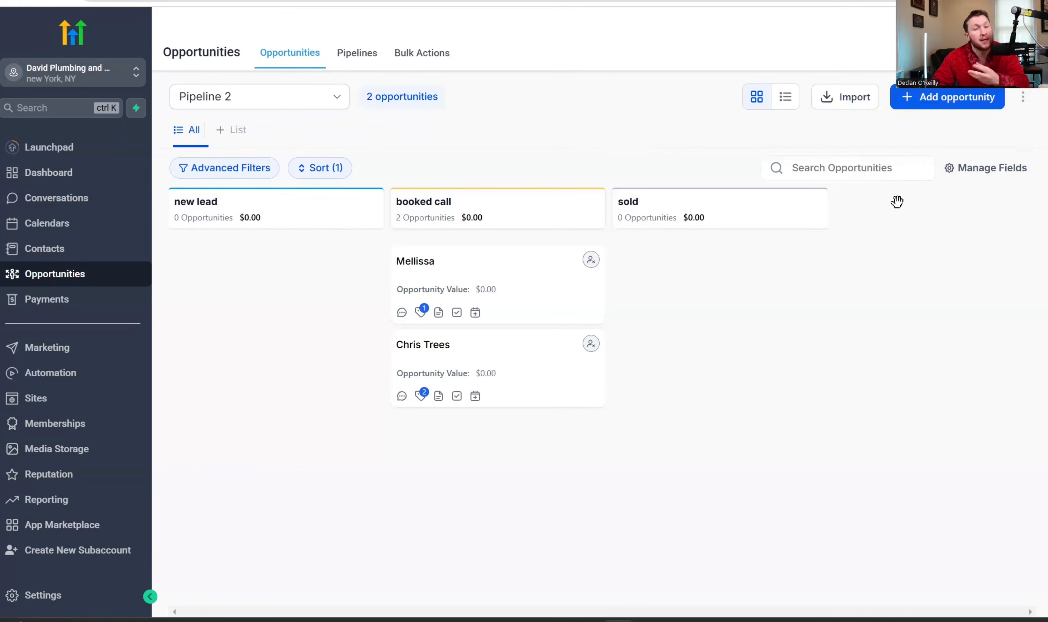
- Untick Opportunity Owner, Business Name and Opportunity Source in card fields, without applying
click(977, 173)
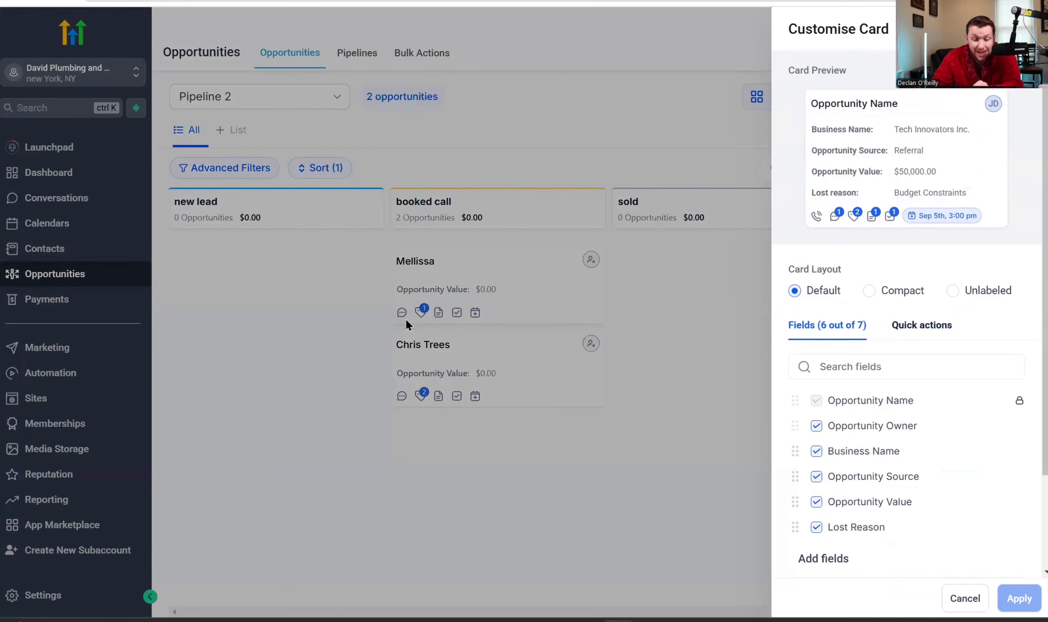
click(817, 427)
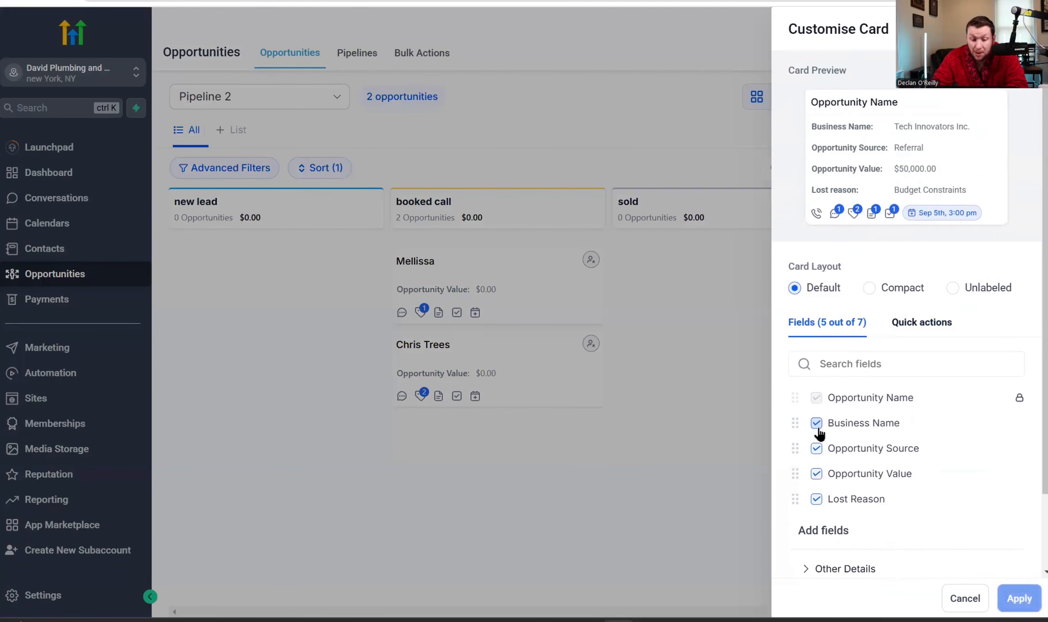
click(817, 424)
click(815, 400)
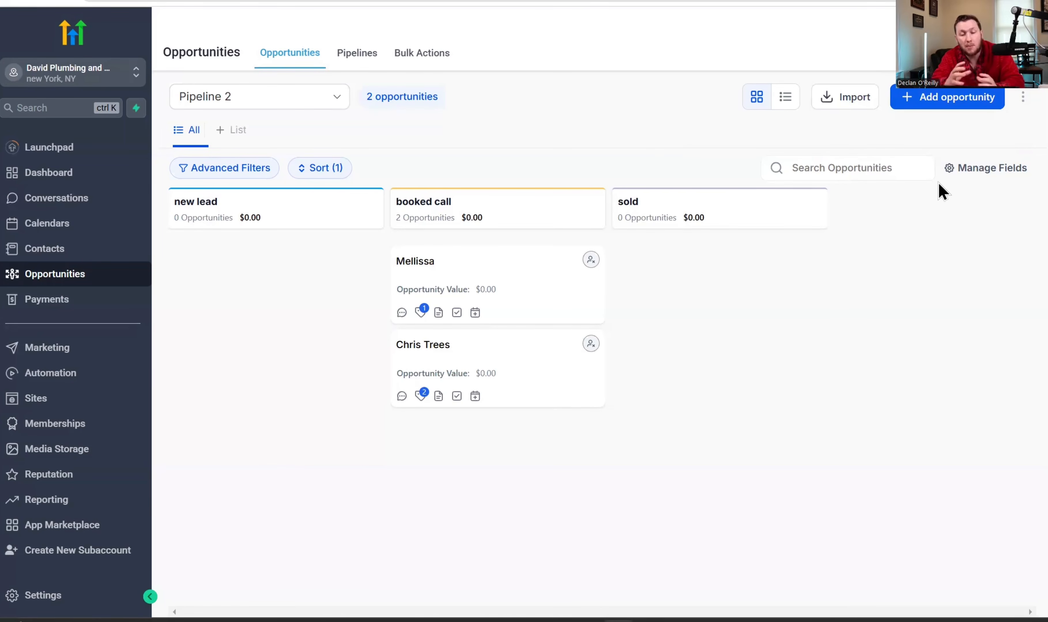
- Switch to Sales Pipeline and create a $0 New Lead opportunity for the first listed contact
click(279, 88)
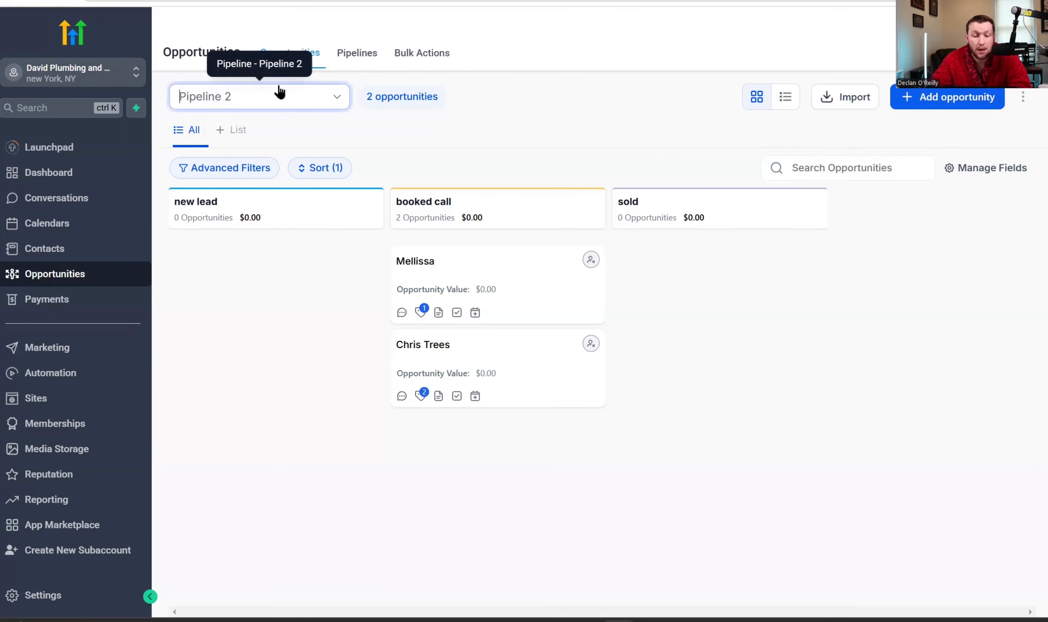
click(270, 155)
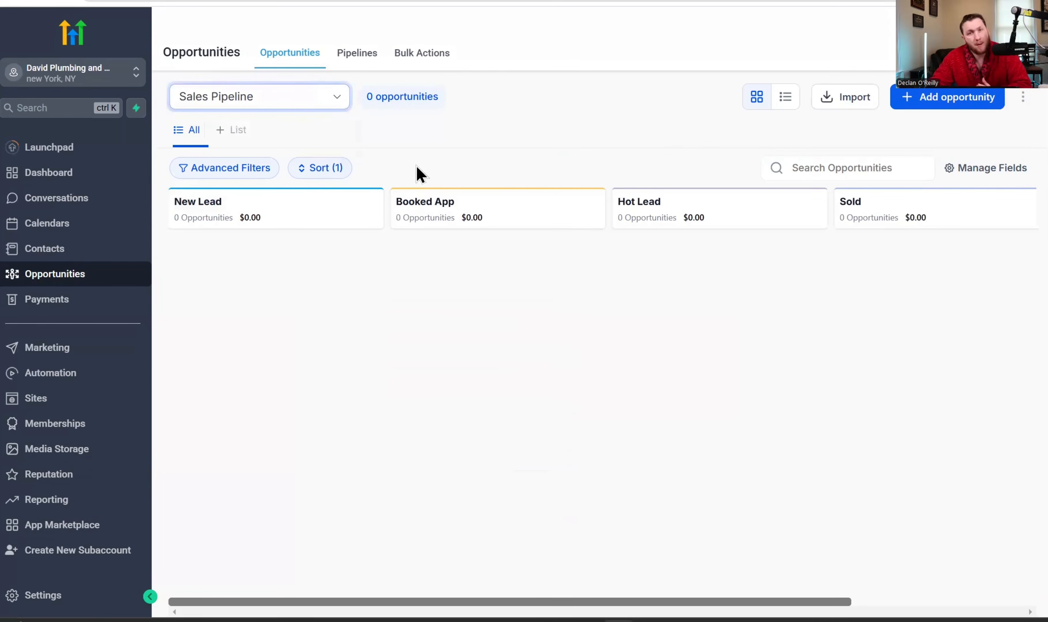
click(933, 98)
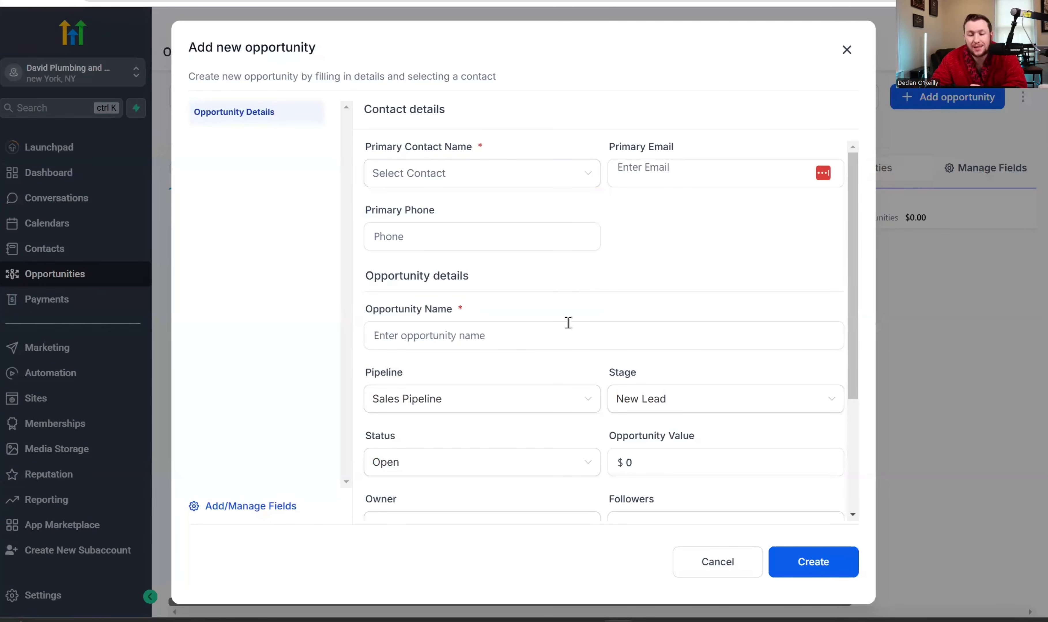
click(562, 174)
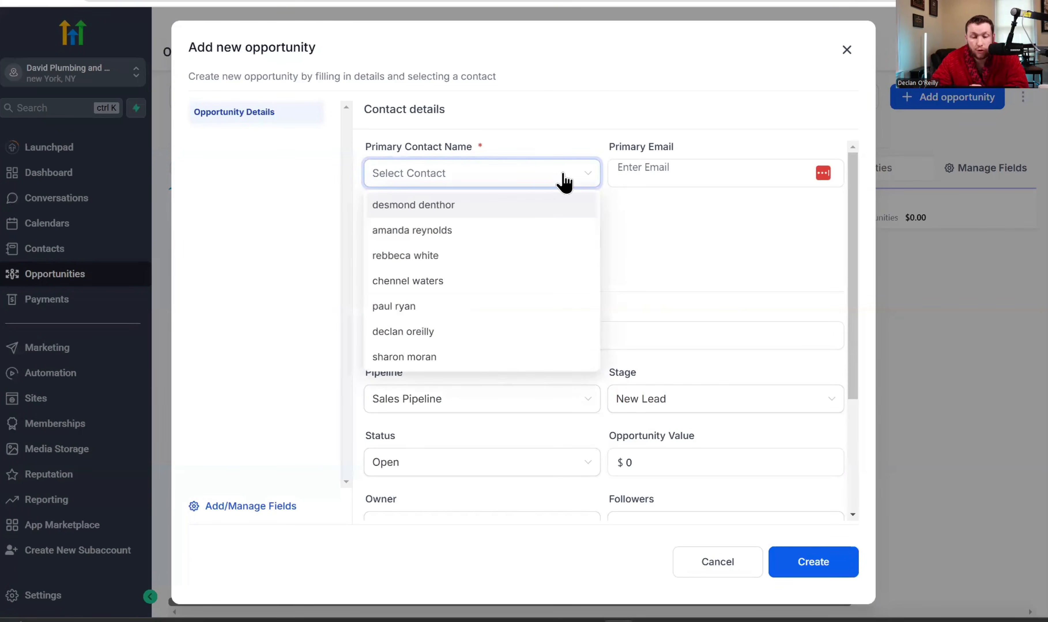
click(499, 216)
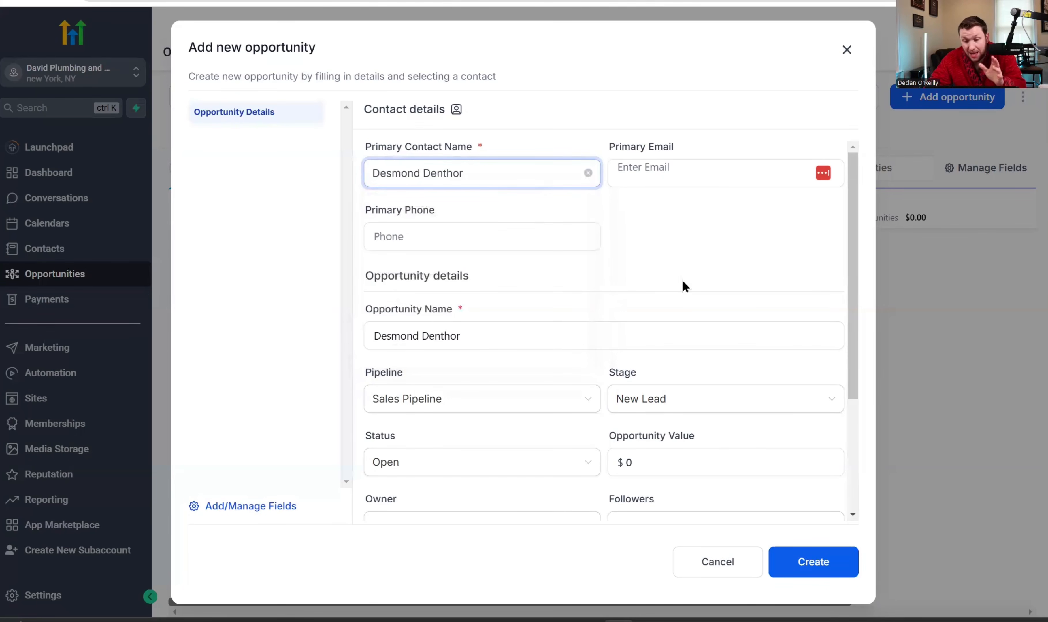
click(812, 561)
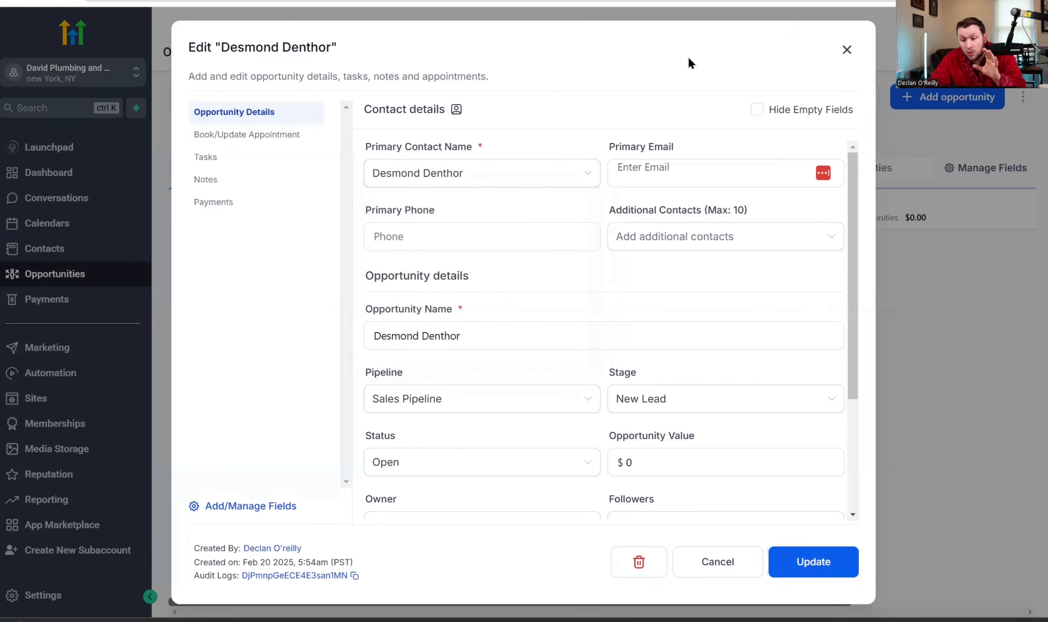
click(847, 50)
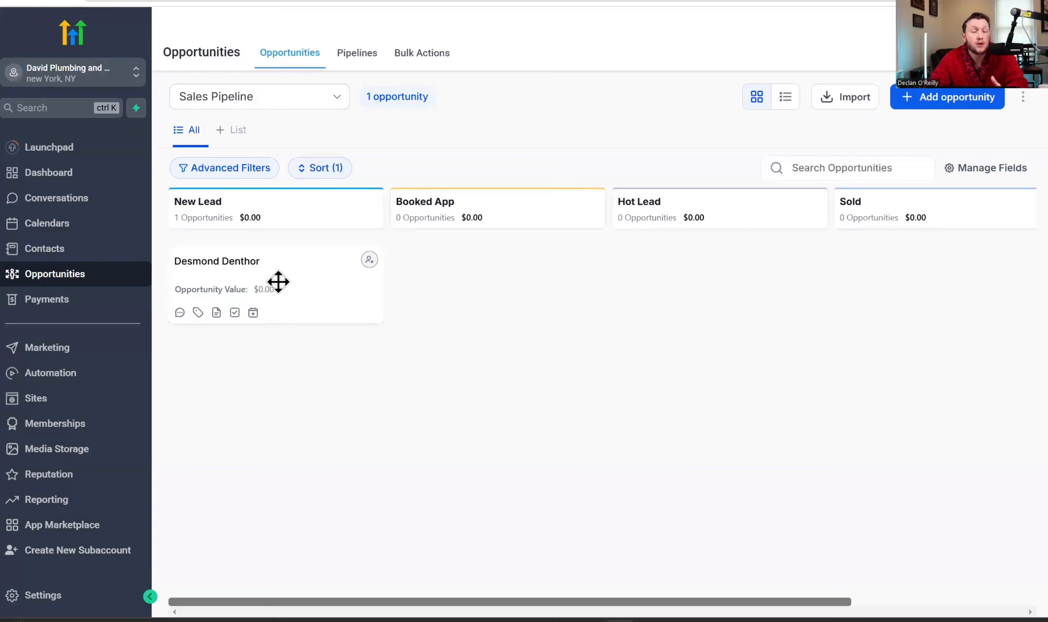
- Restart the new opportunity form and choose the second contact in the list
click(953, 97)
click(496, 174)
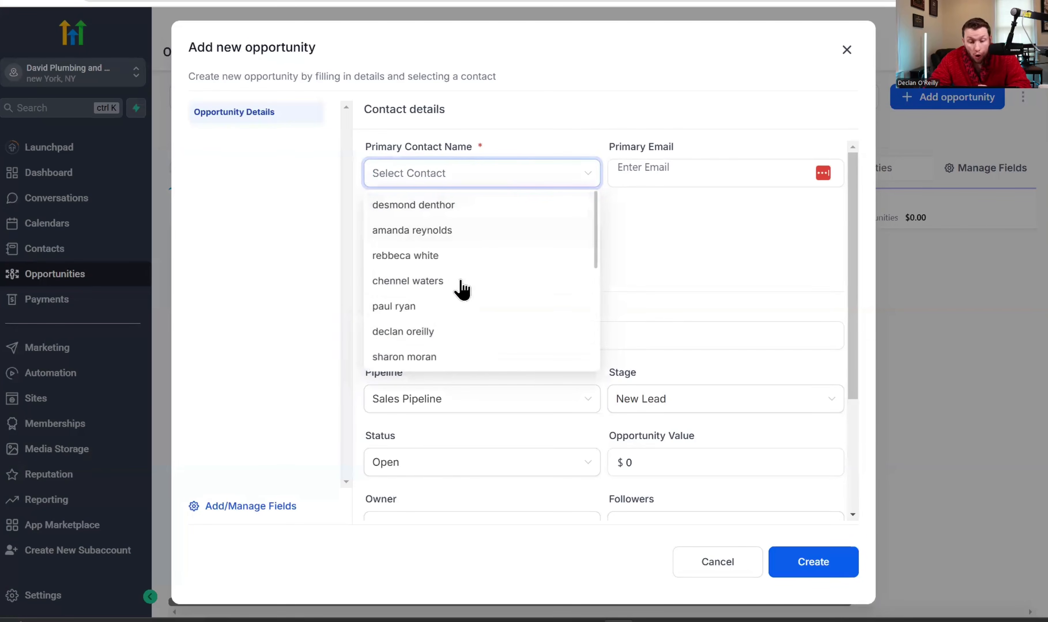
click(846, 50)
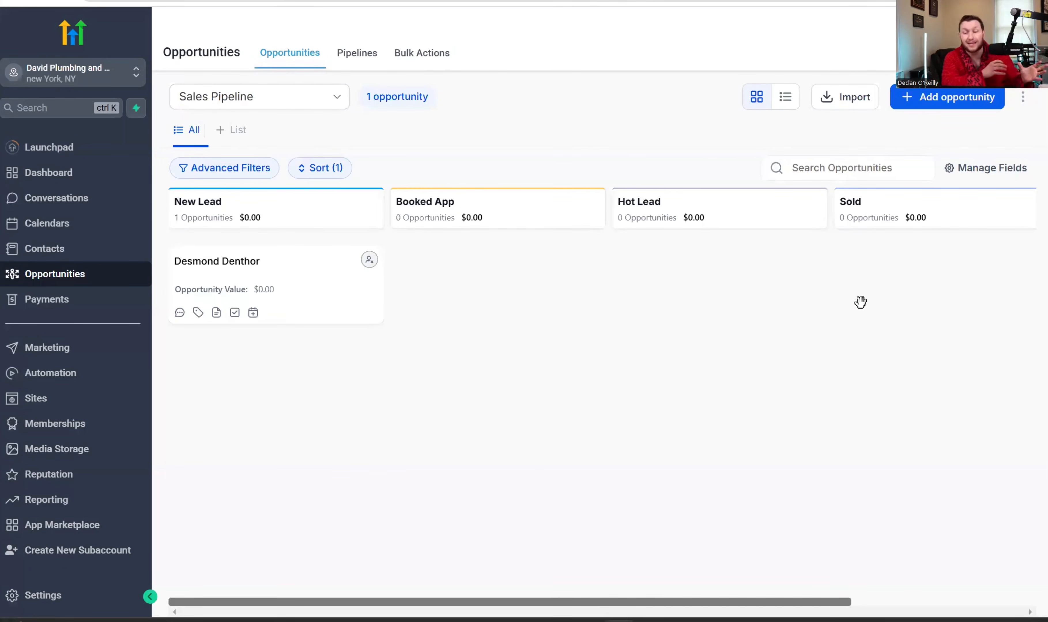
click(990, 102)
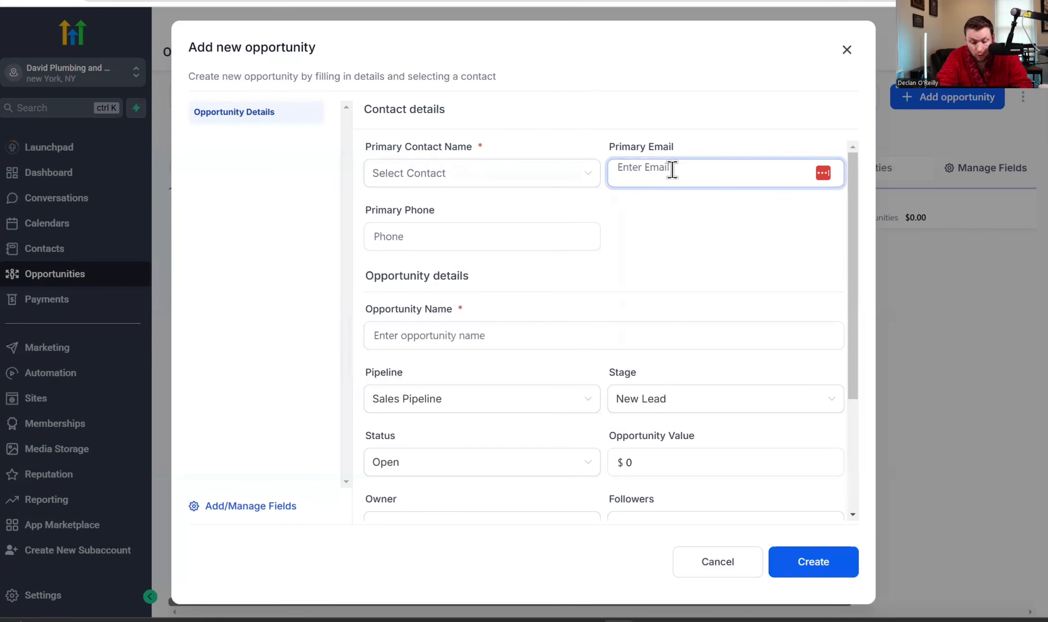
click(559, 173)
click(517, 230)
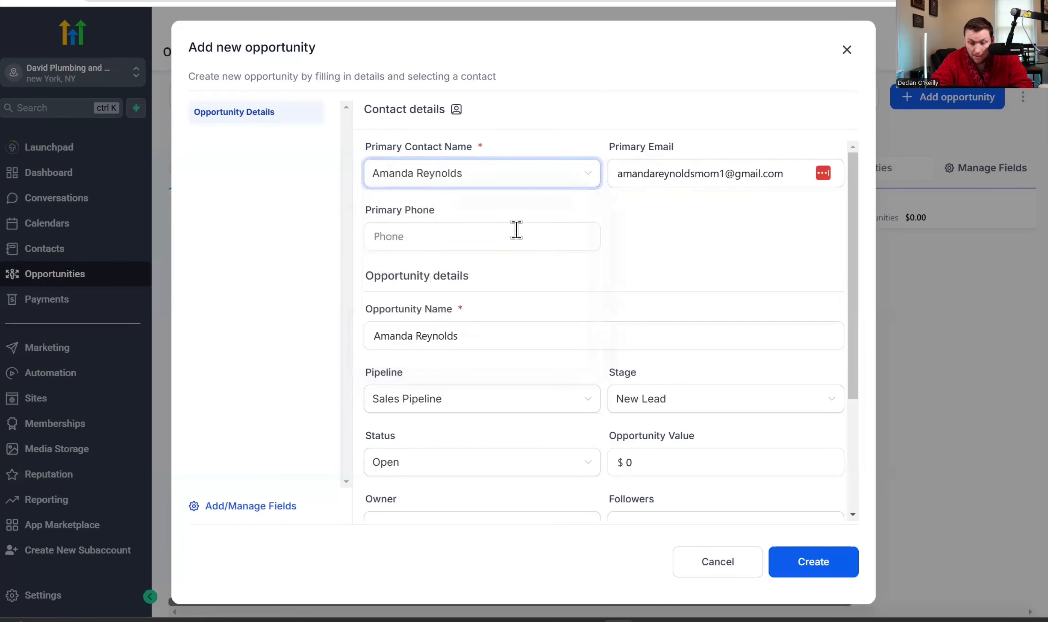
click(661, 176)
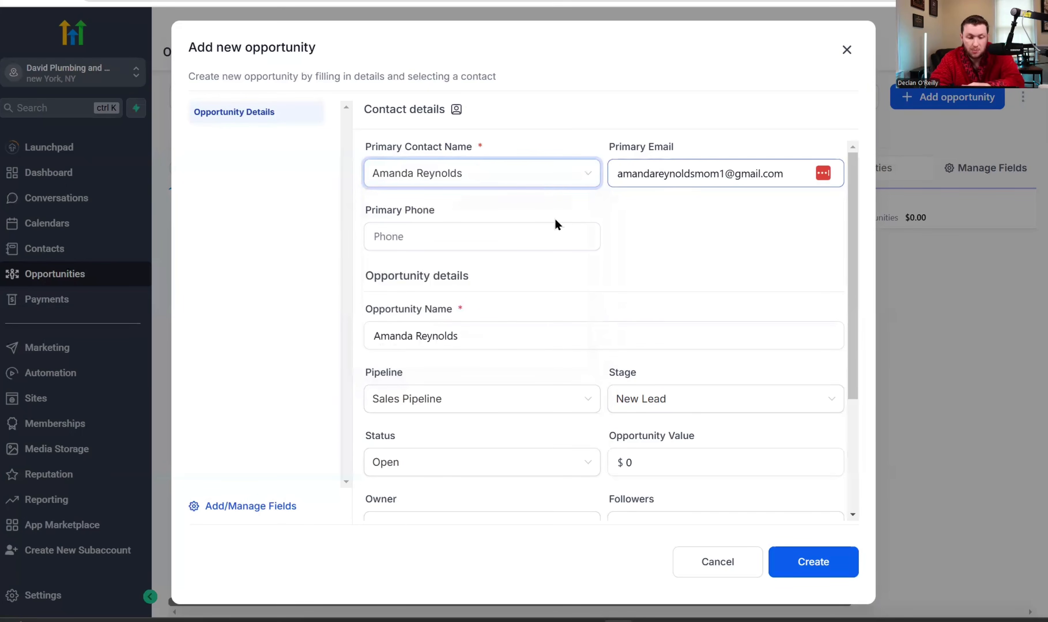
click(549, 231)
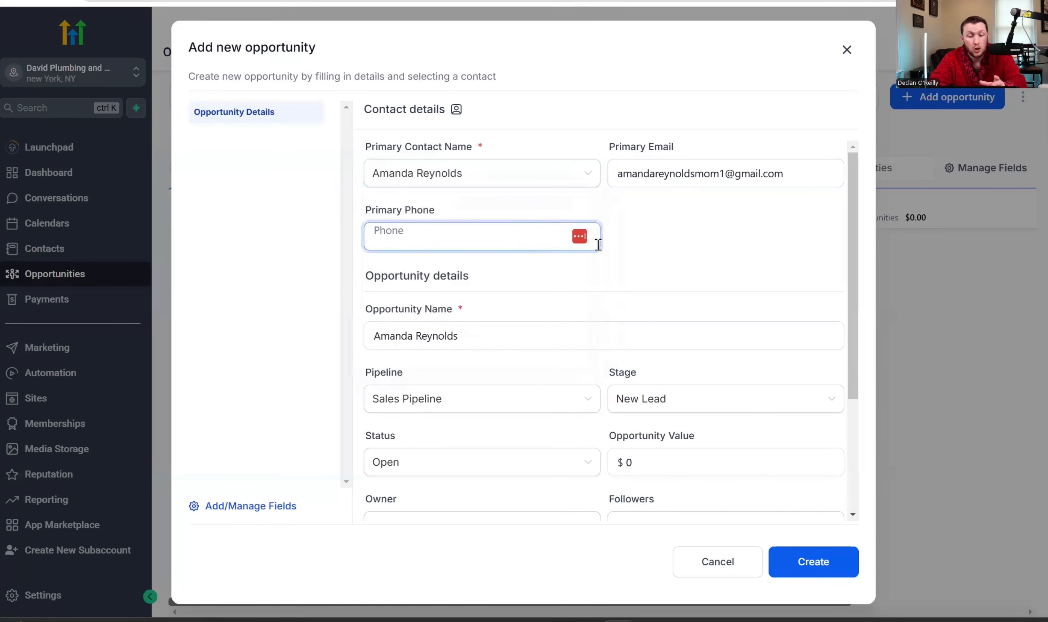
click(540, 344)
scroll(540, 345, down, 3)
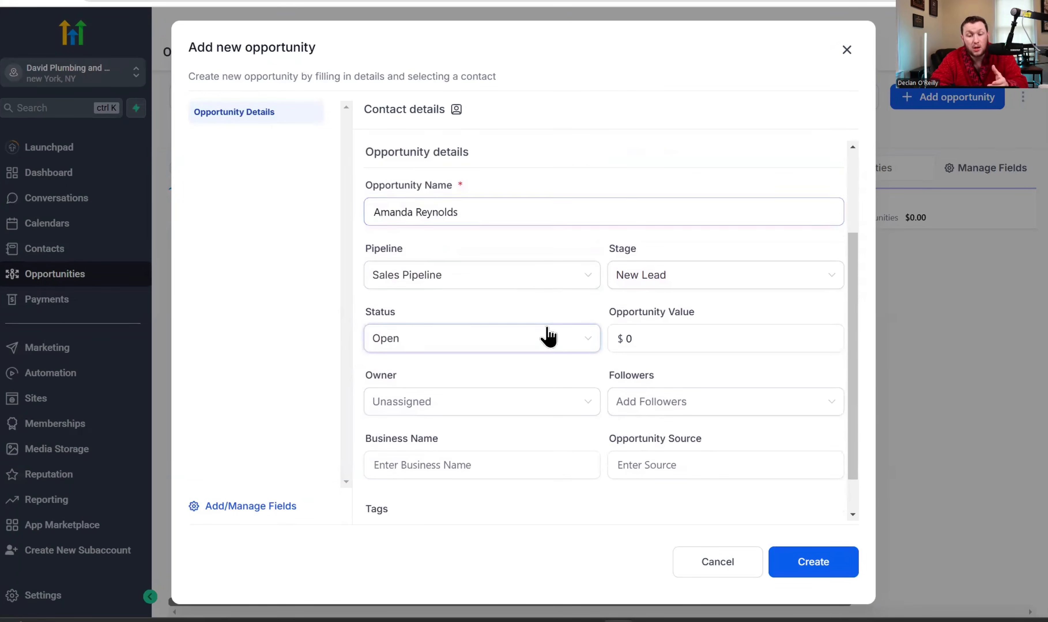
- Keep Sales Pipeline at New Lead with status Open, and set the value to 900
click(566, 285)
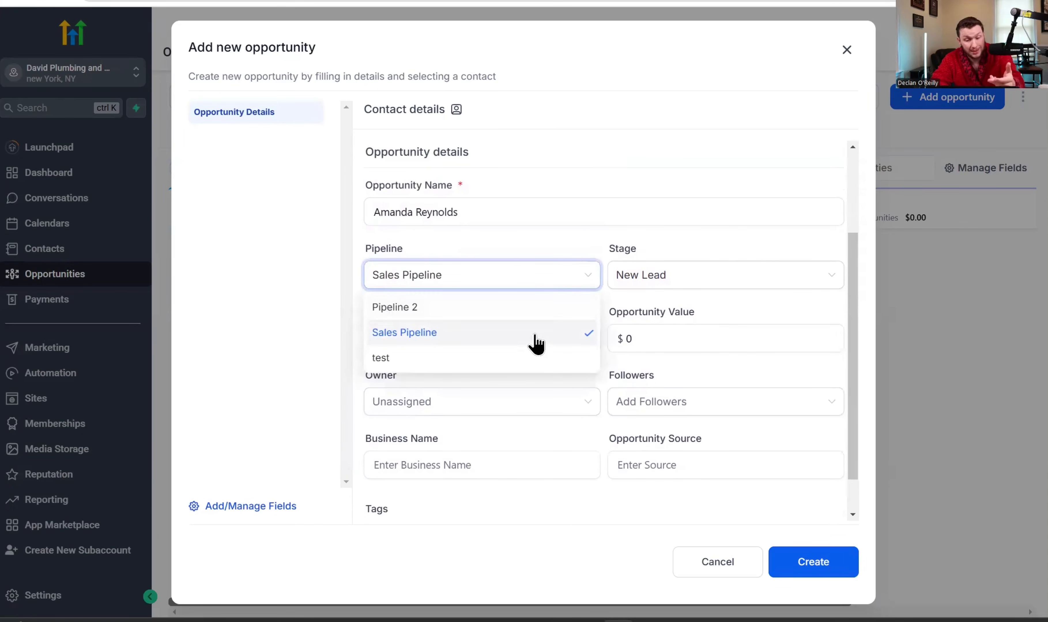
click(670, 261)
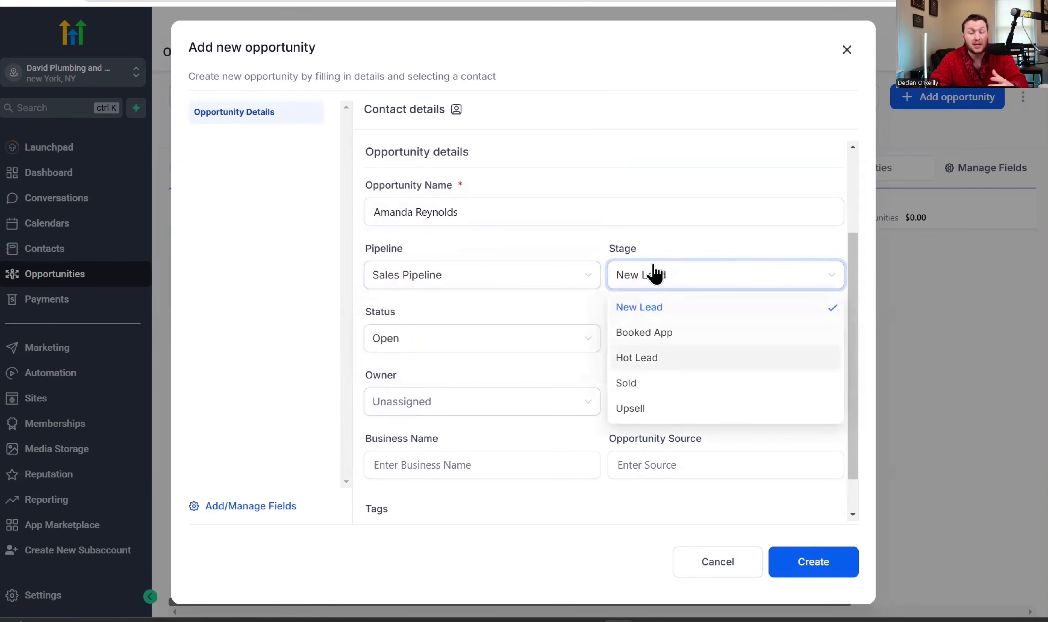
click(667, 238)
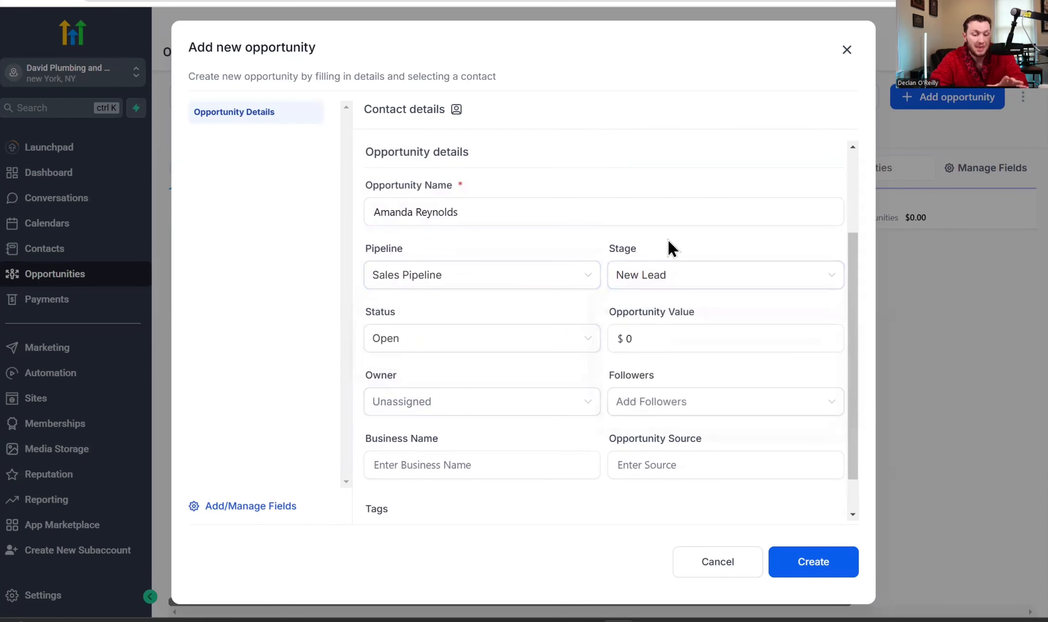
click(570, 336)
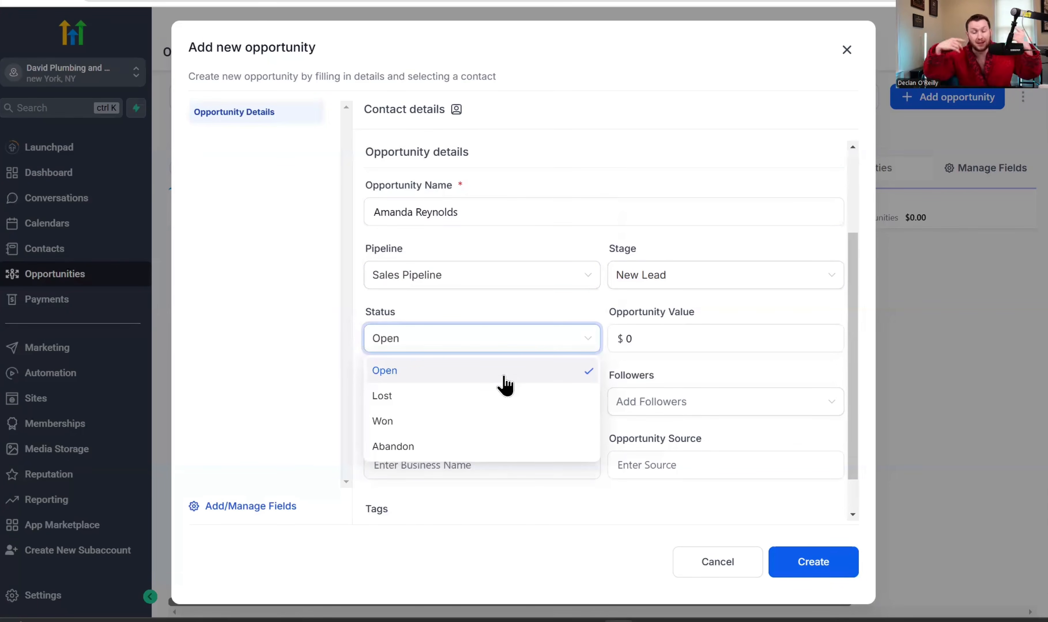
click(331, 334)
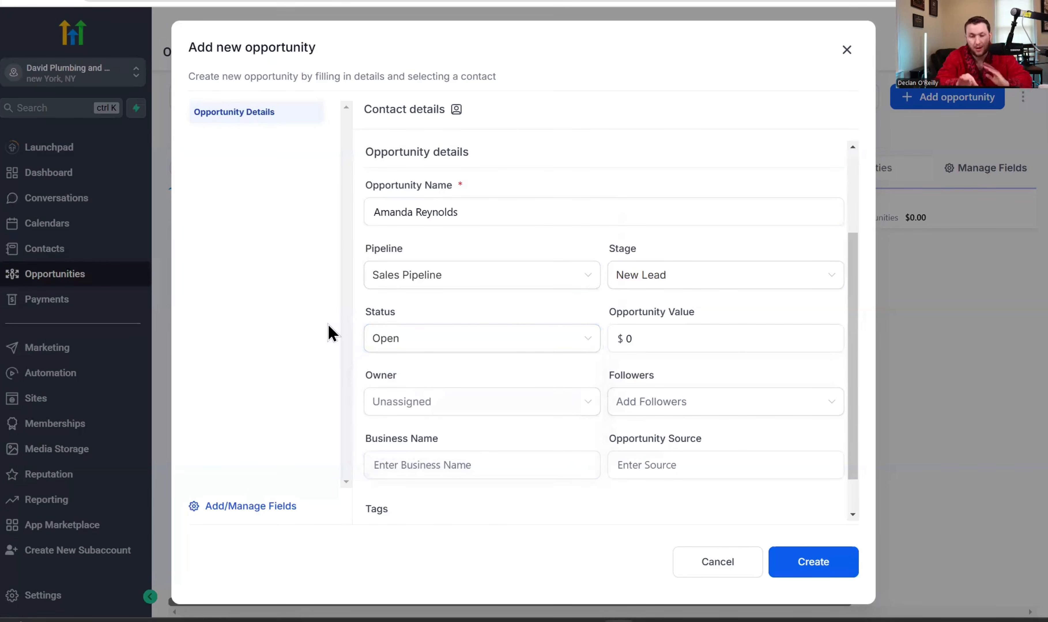
click(688, 339)
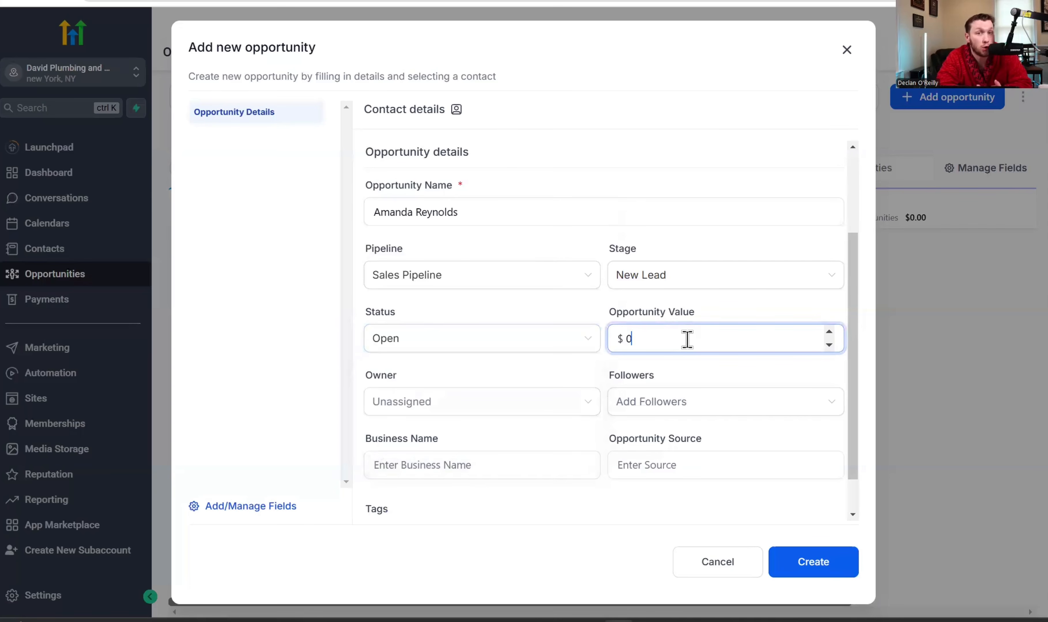
click(828, 333)
click(828, 333)
click(828, 332)
click(827, 333)
click(828, 333)
click(828, 333)
click(828, 333)
click(828, 333)
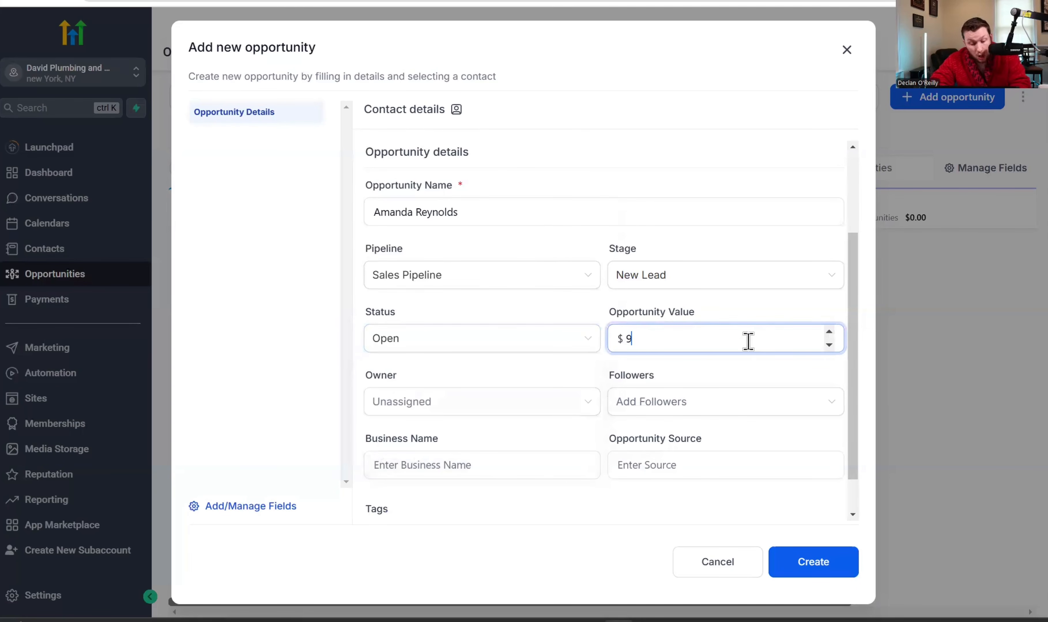
click(596, 299)
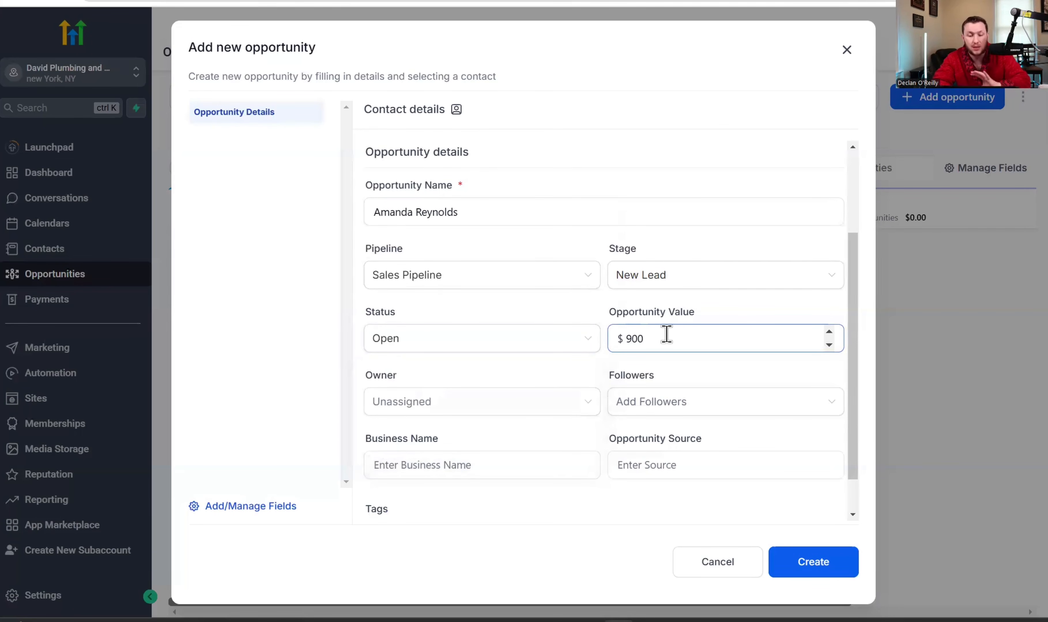
click(679, 346)
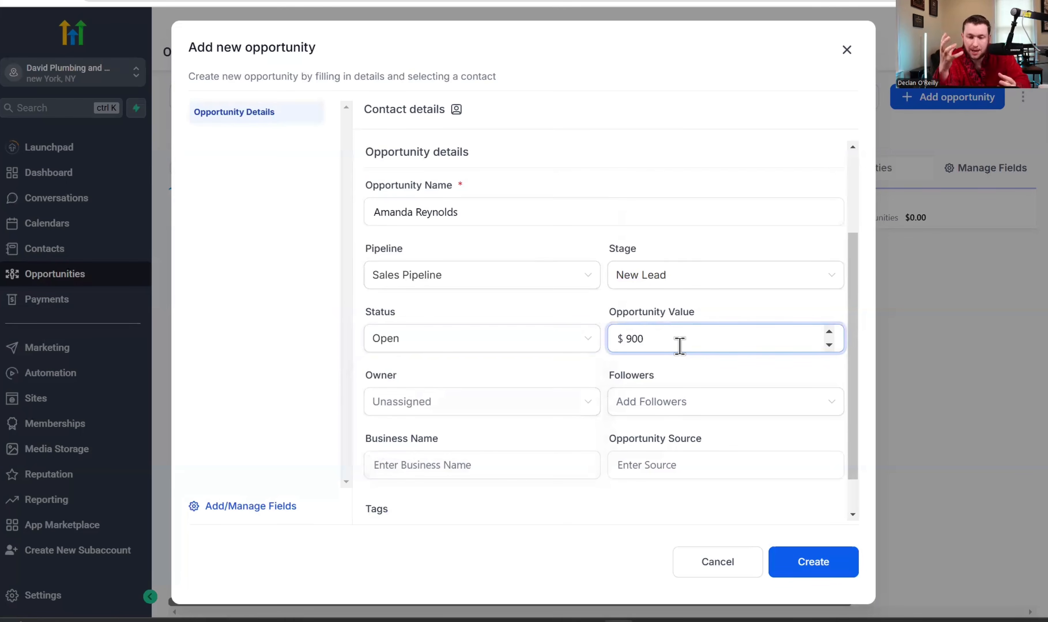
- Leave owner Unassigned and tags empty, then create the $900 opportunity
click(566, 401)
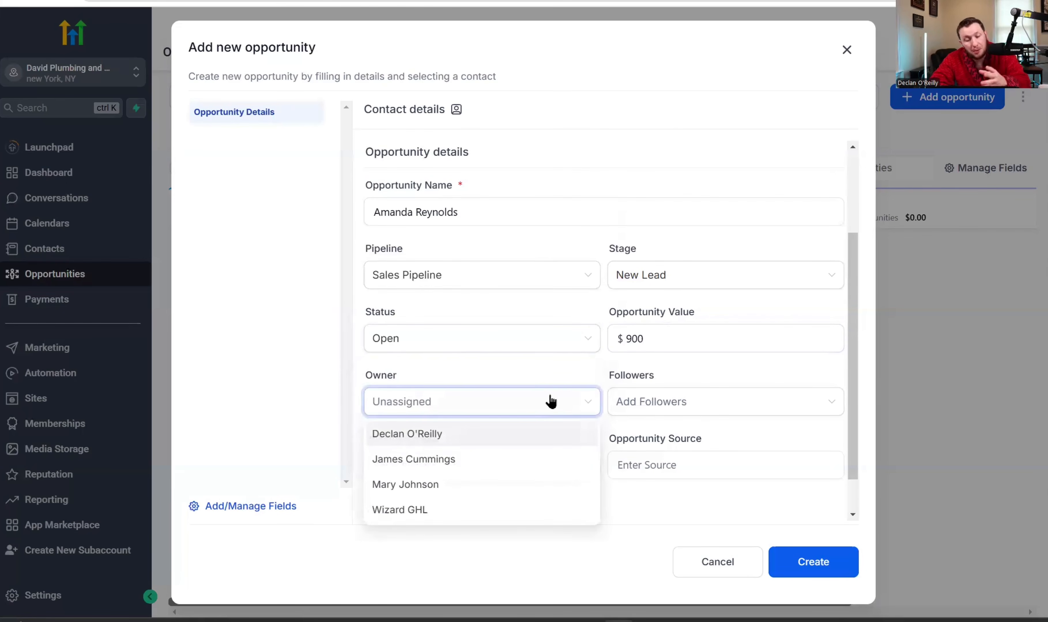
click(529, 378)
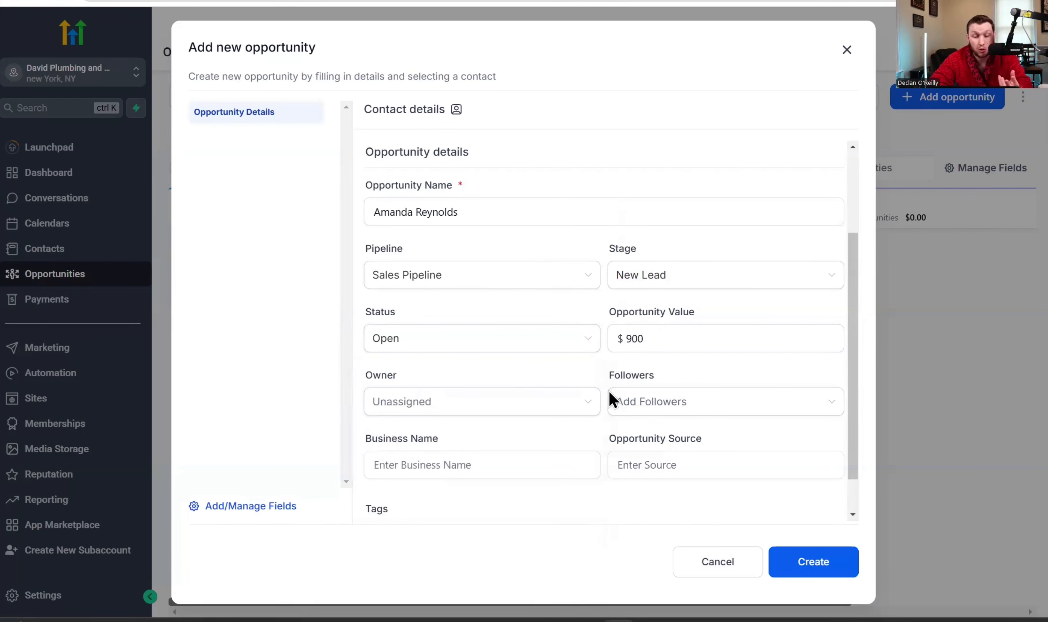
click(525, 455)
scroll(525, 455, down, 1)
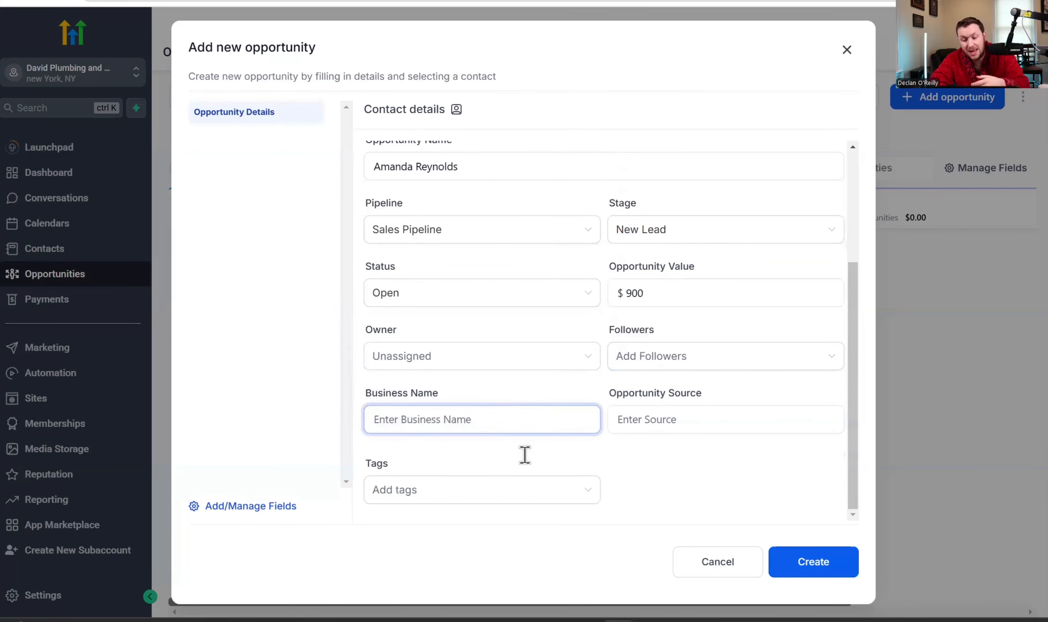
scroll(641, 445, up, 1)
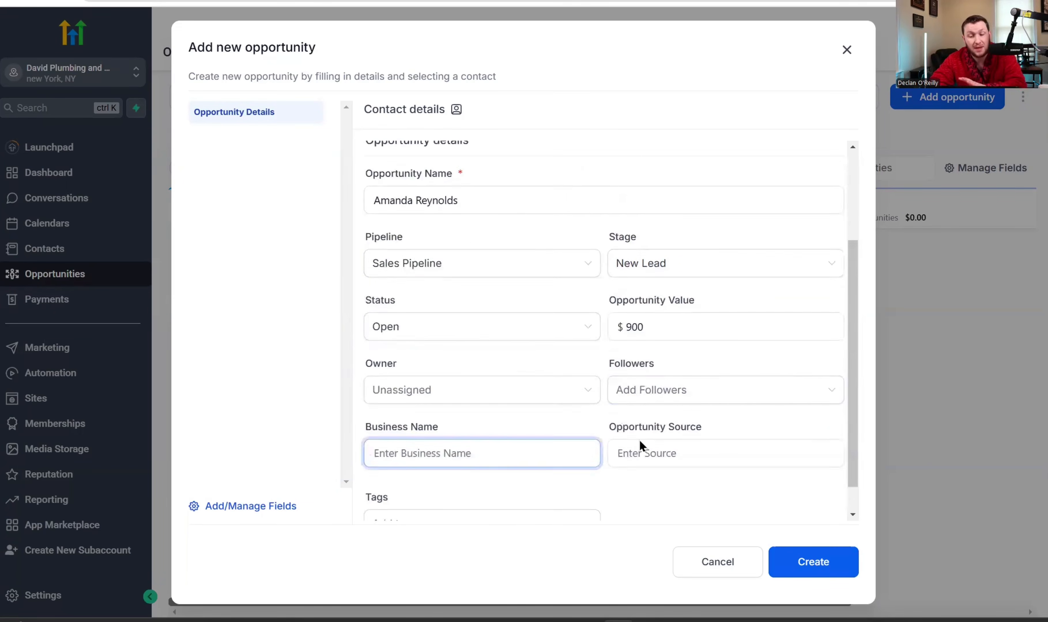
scroll(639, 445, down, 1)
click(572, 491)
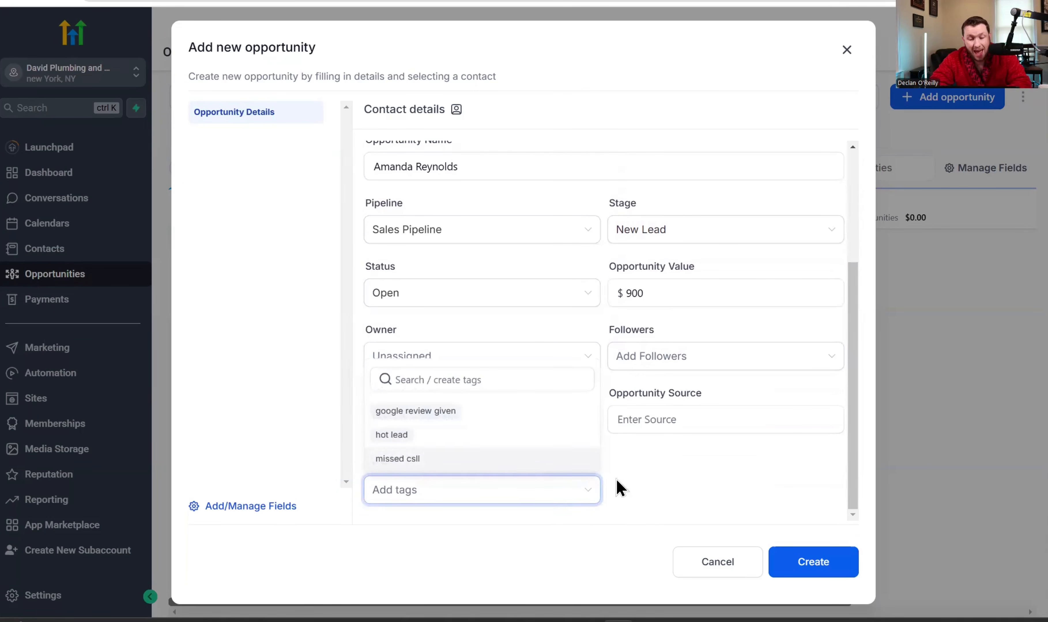
click(679, 510)
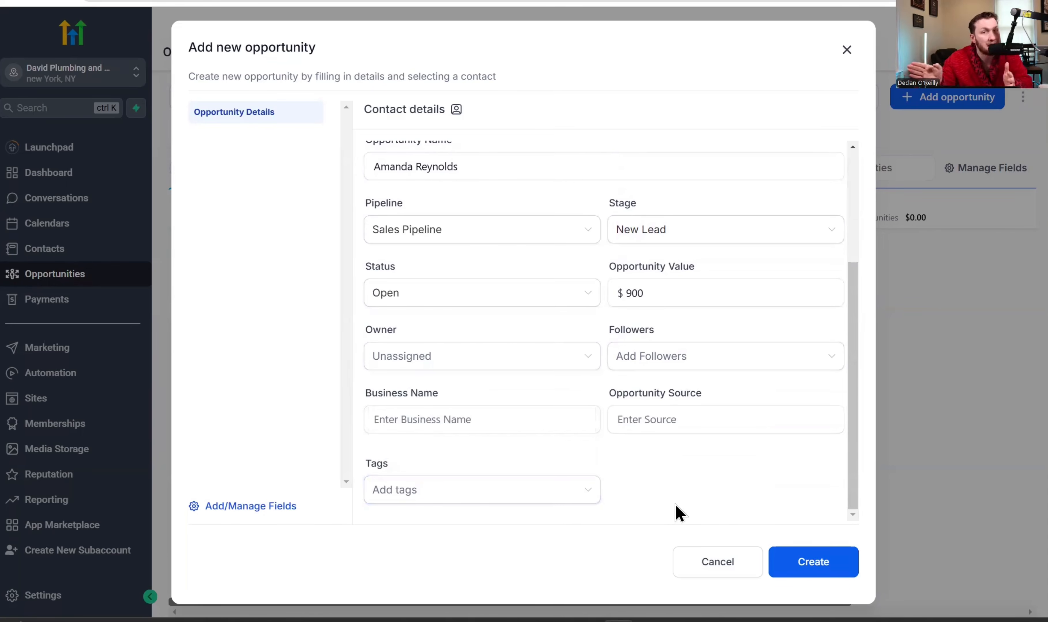
click(572, 491)
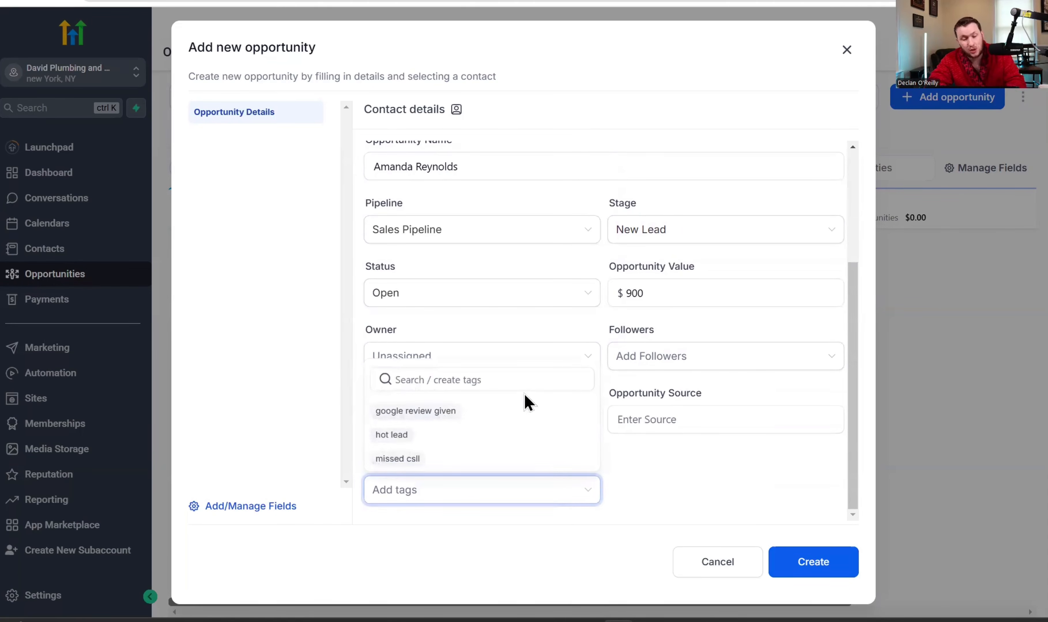
click(553, 440)
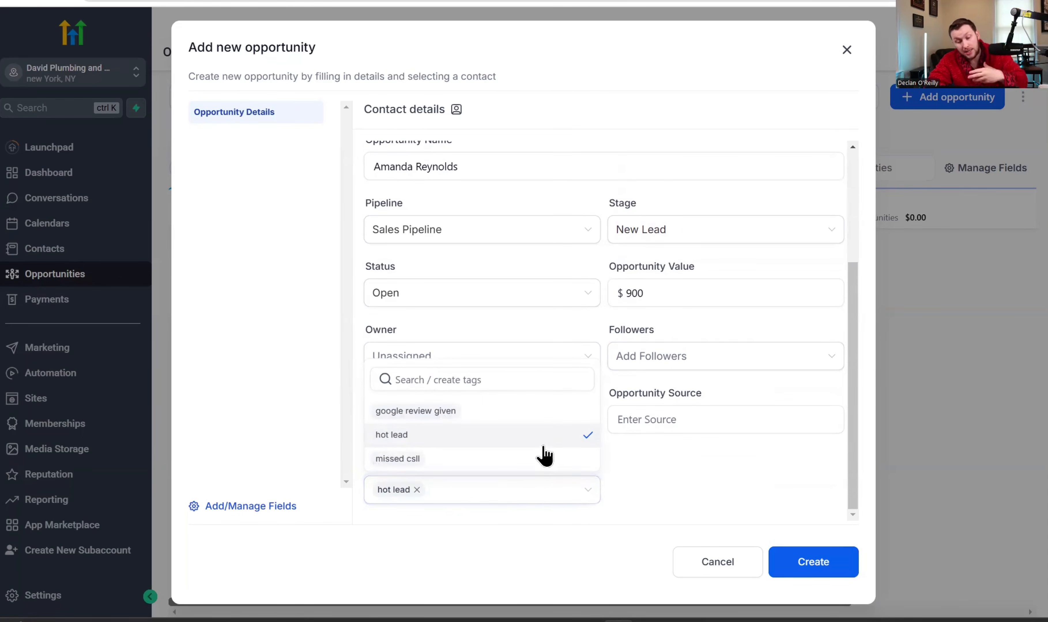
click(417, 490)
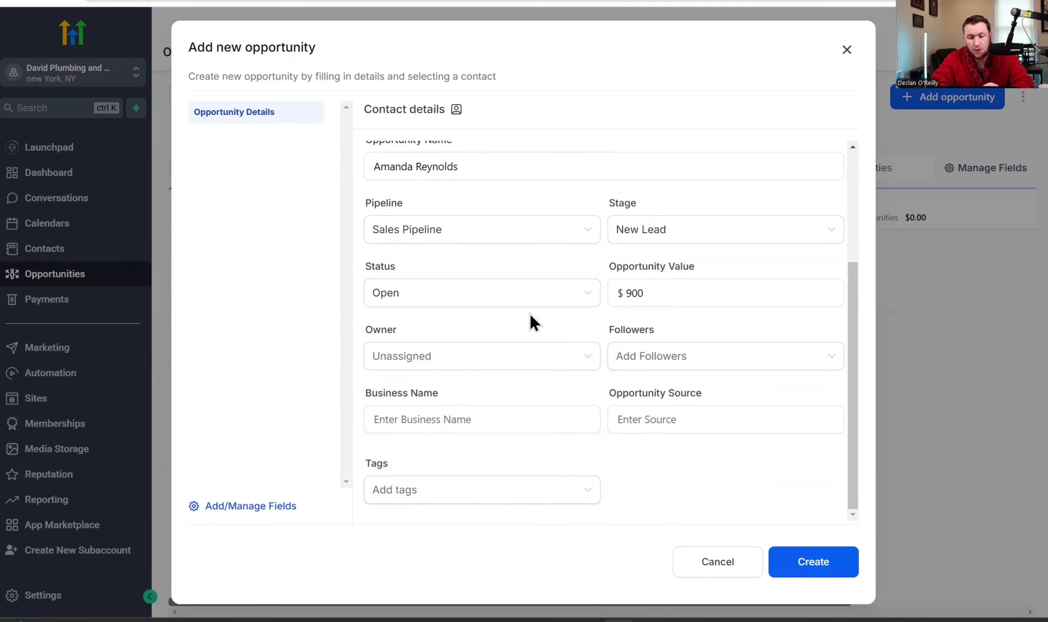
scroll(532, 322, up, 4)
scroll(532, 322, down, 4)
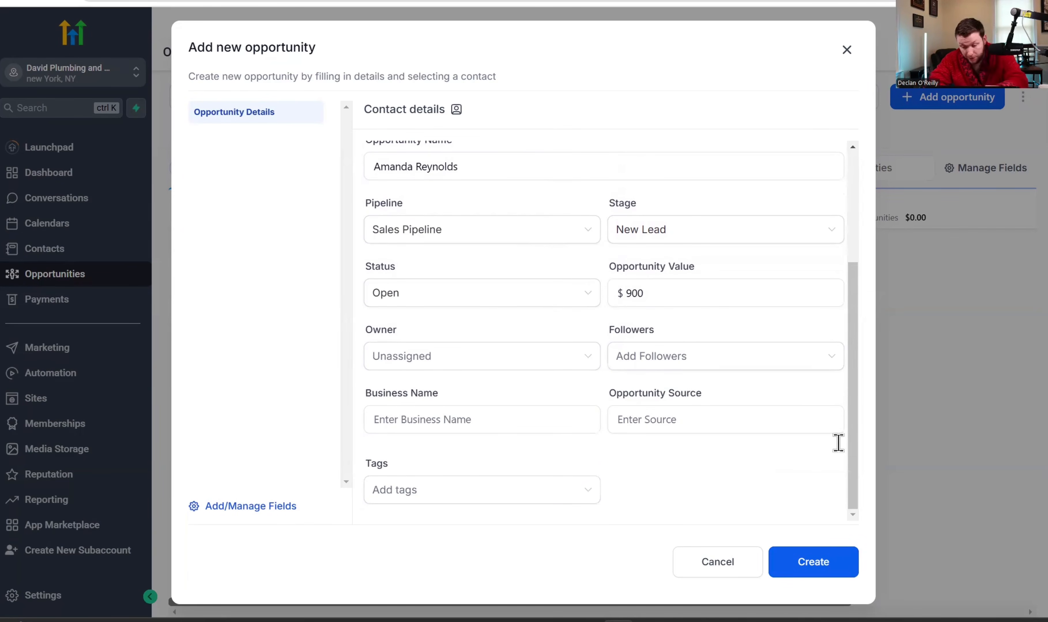
click(820, 565)
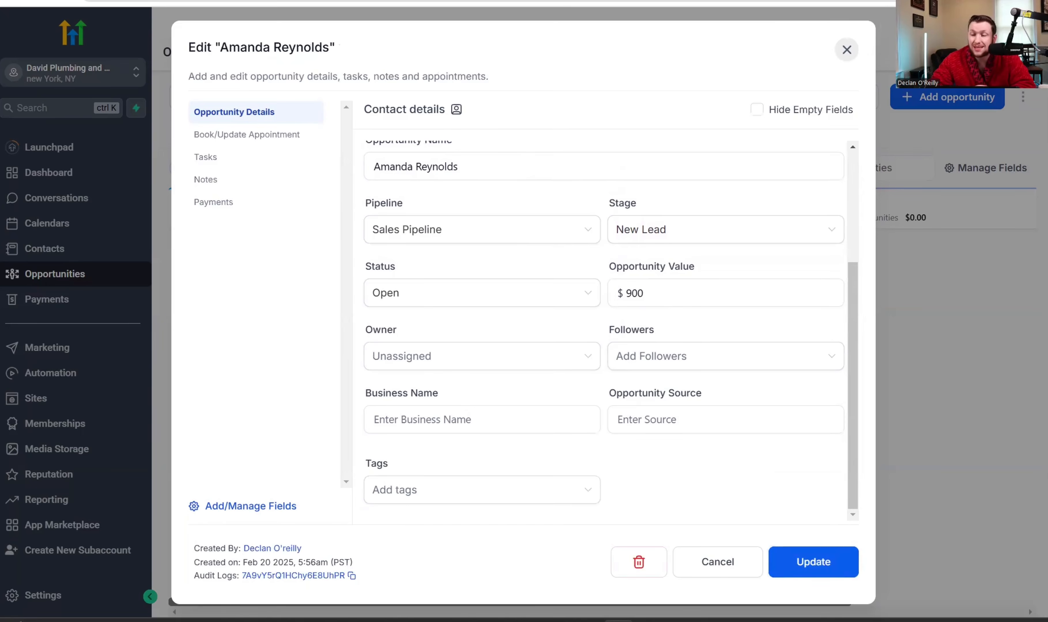
click(847, 50)
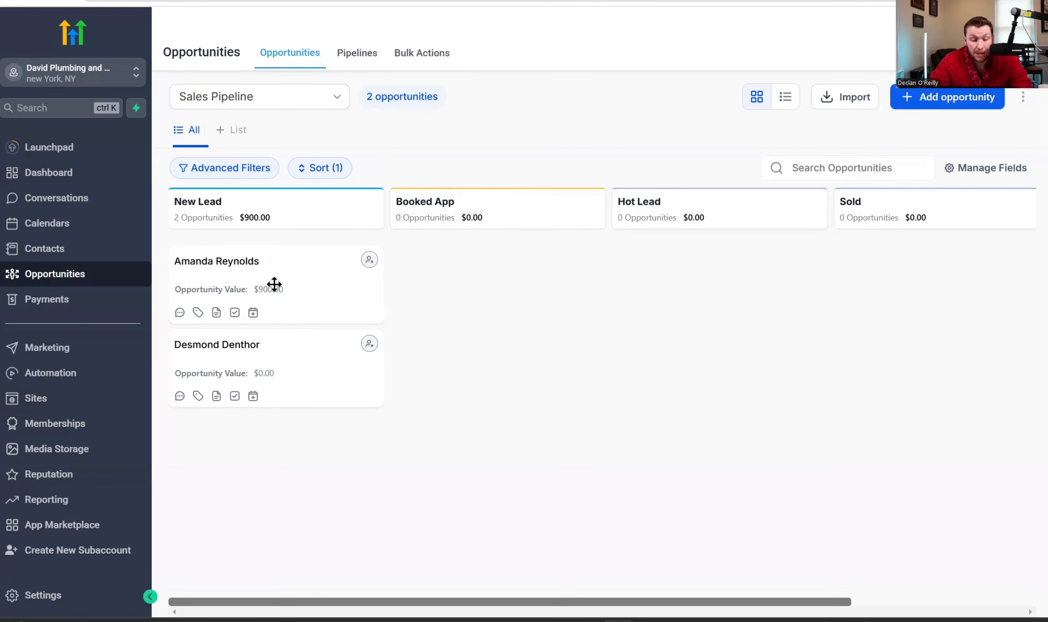
- Drag the $900 card to Booked App, then create a $0 opportunity for another contact
drag(274, 285, 478, 272)
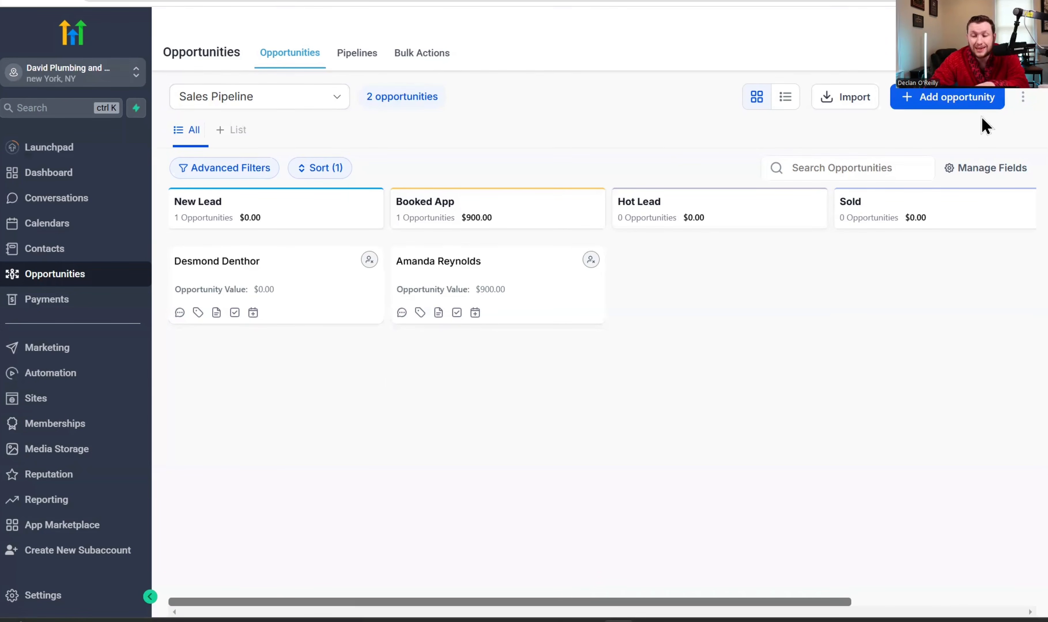
click(978, 102)
click(526, 176)
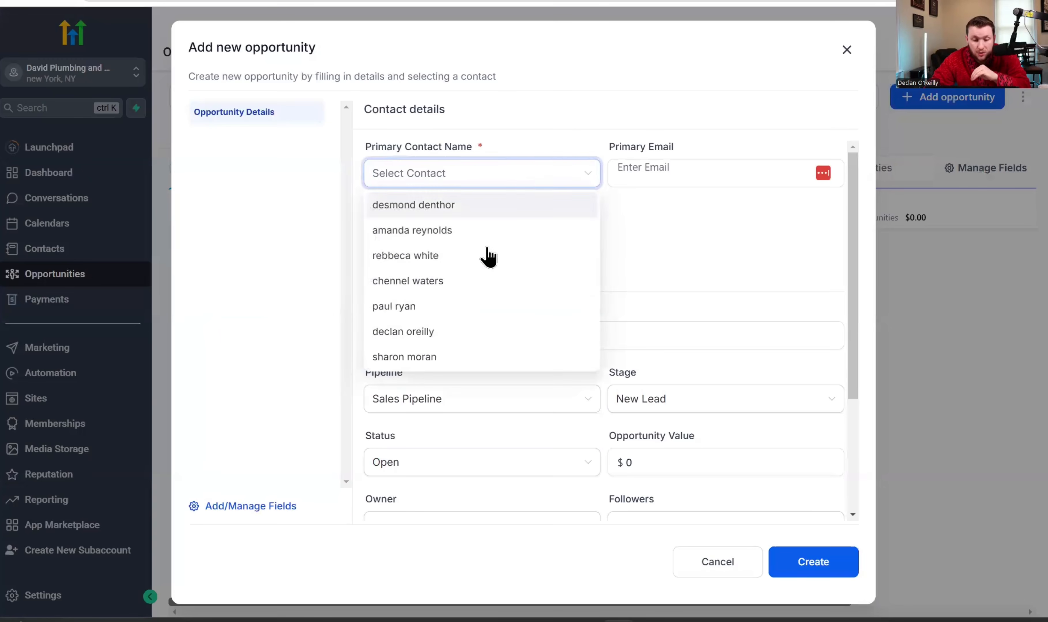
click(480, 281)
click(821, 561)
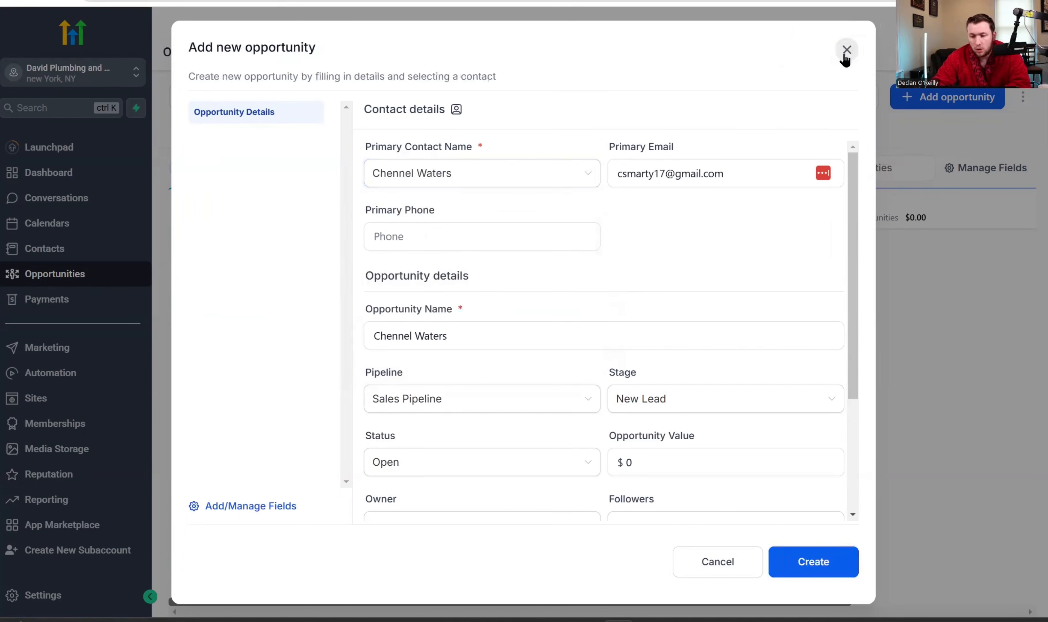
click(845, 52)
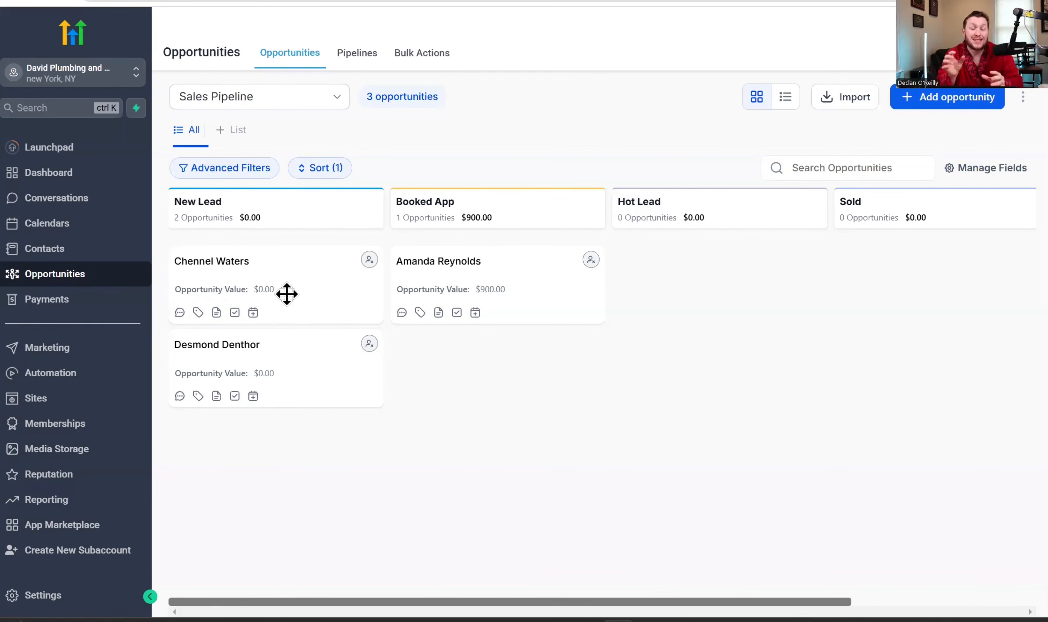
- Give the newest New Lead opportunity the 'google review given' tag and update it
click(180, 313)
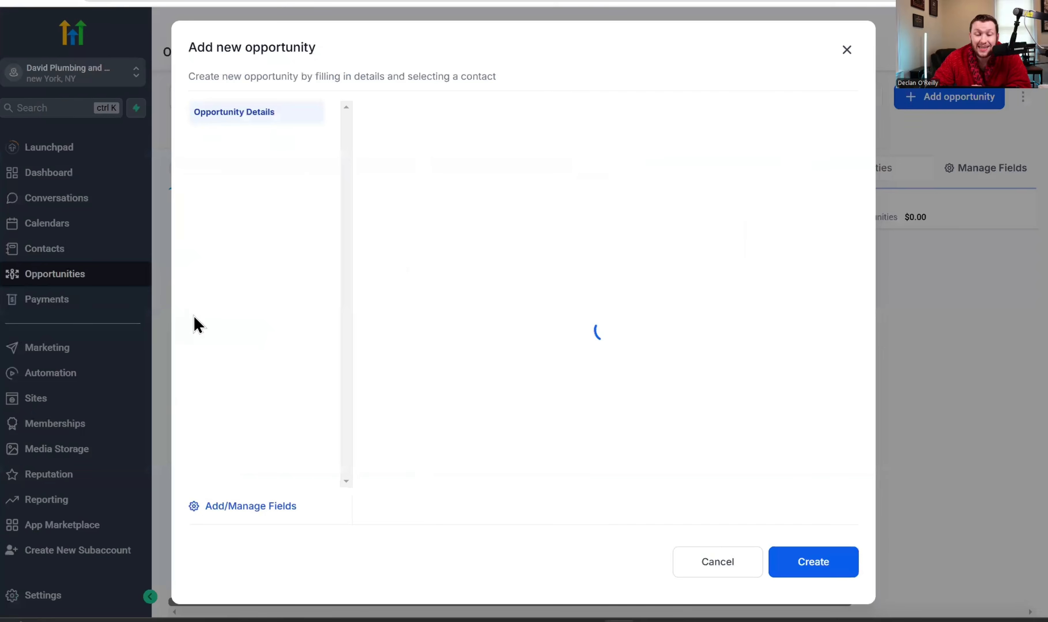
scroll(435, 299, down, 5)
click(455, 493)
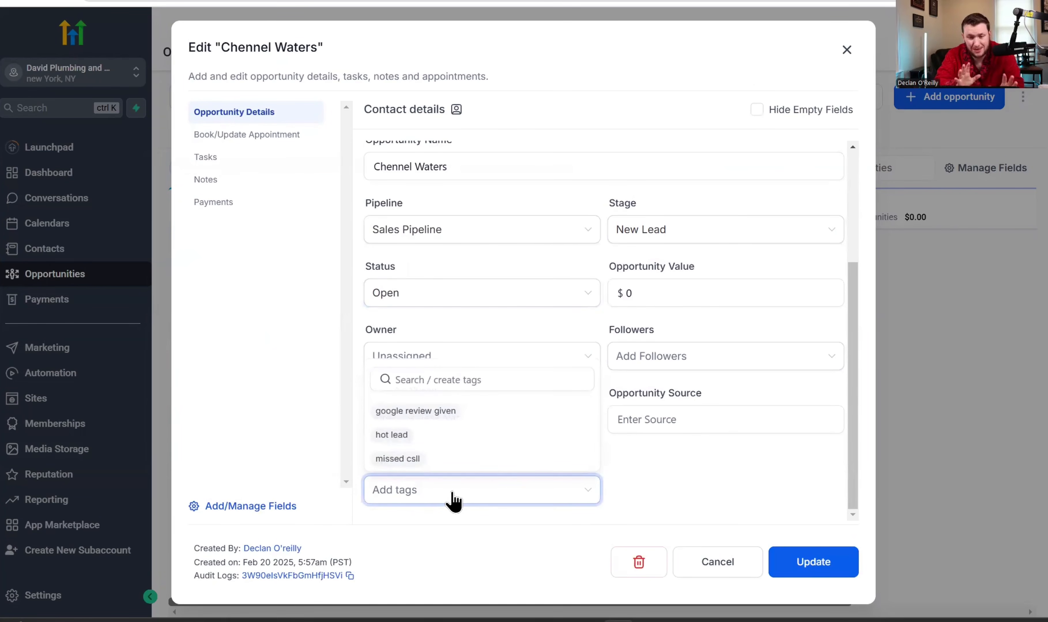
click(467, 412)
click(825, 562)
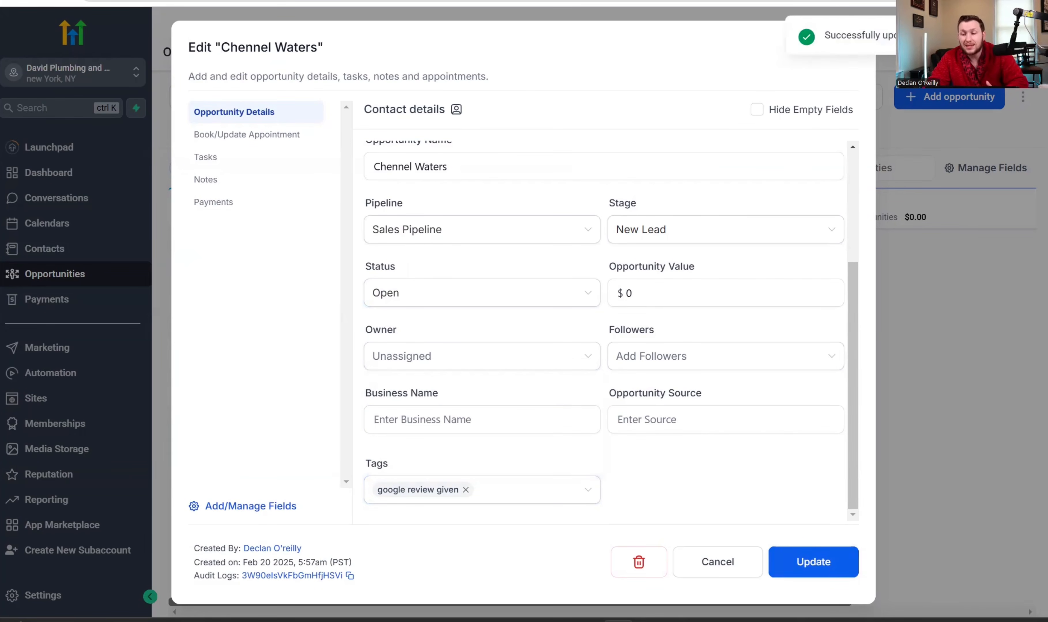
click(846, 46)
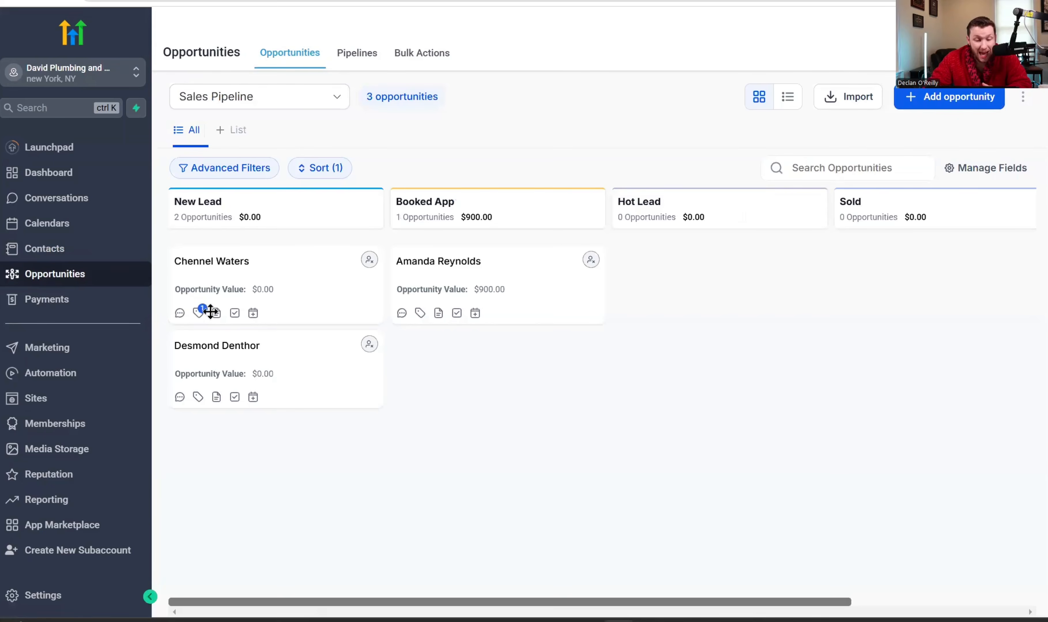
mouse_move(198, 317)
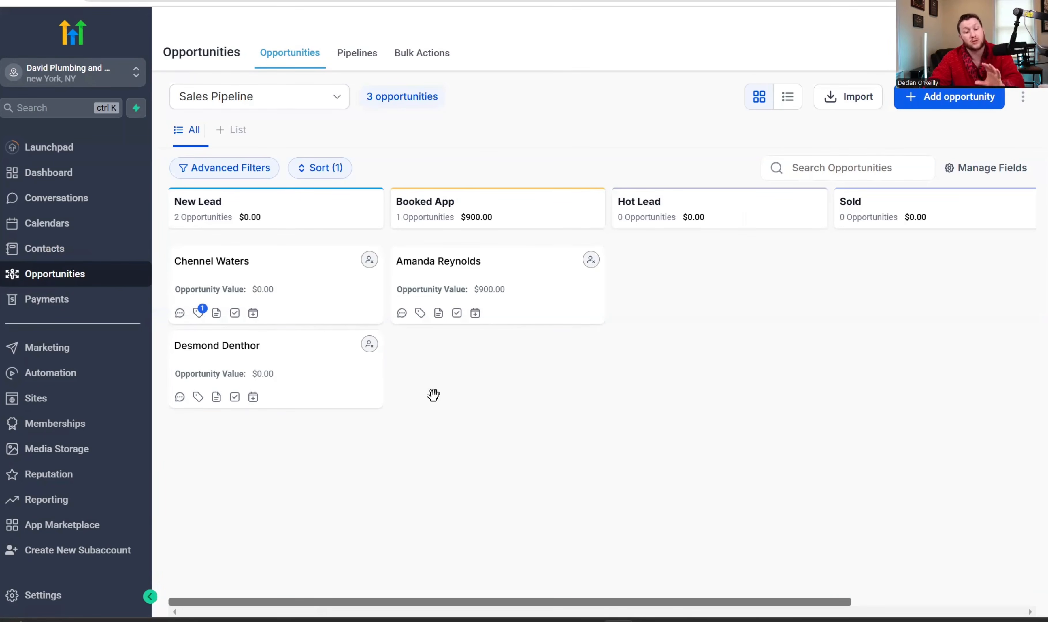
- Add and save the note 'She is amazing lead' on the first New Lead opportunity
click(216, 314)
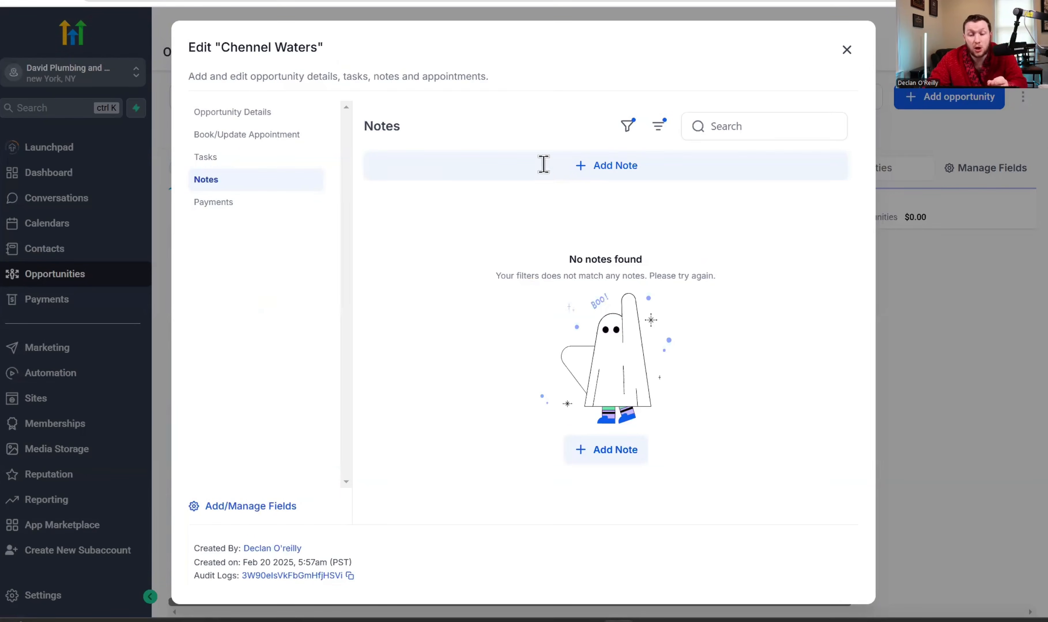
click(543, 165)
text(She is am)
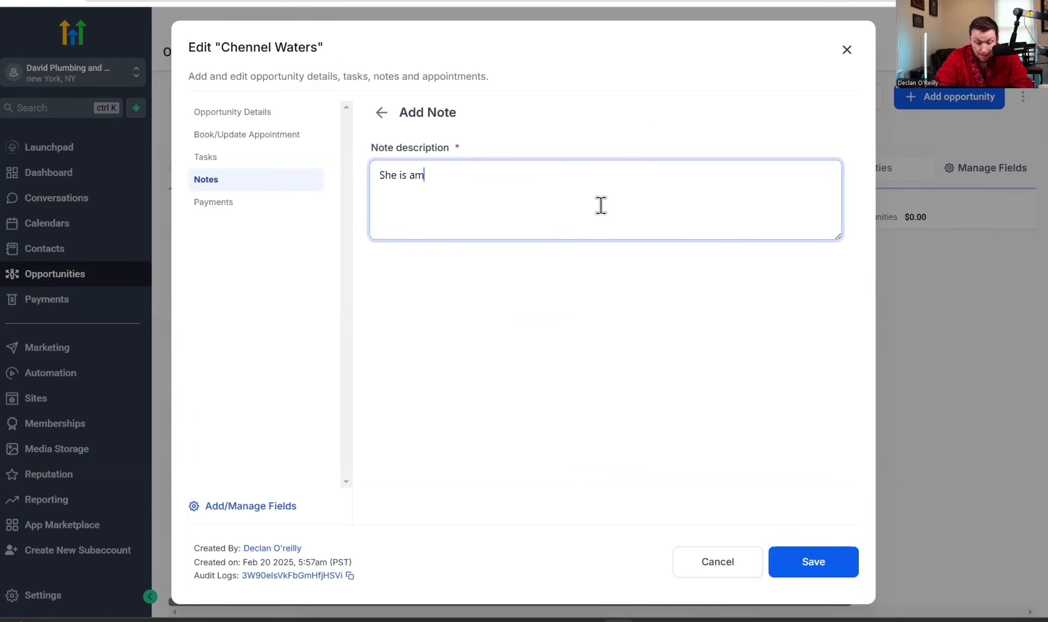
text(azing lead)
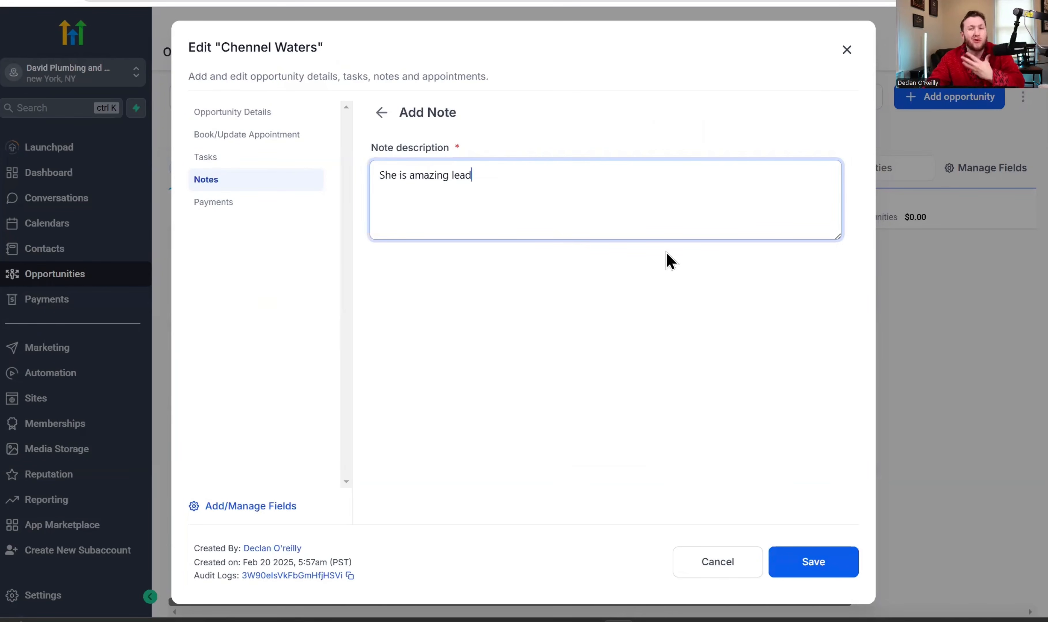
click(828, 565)
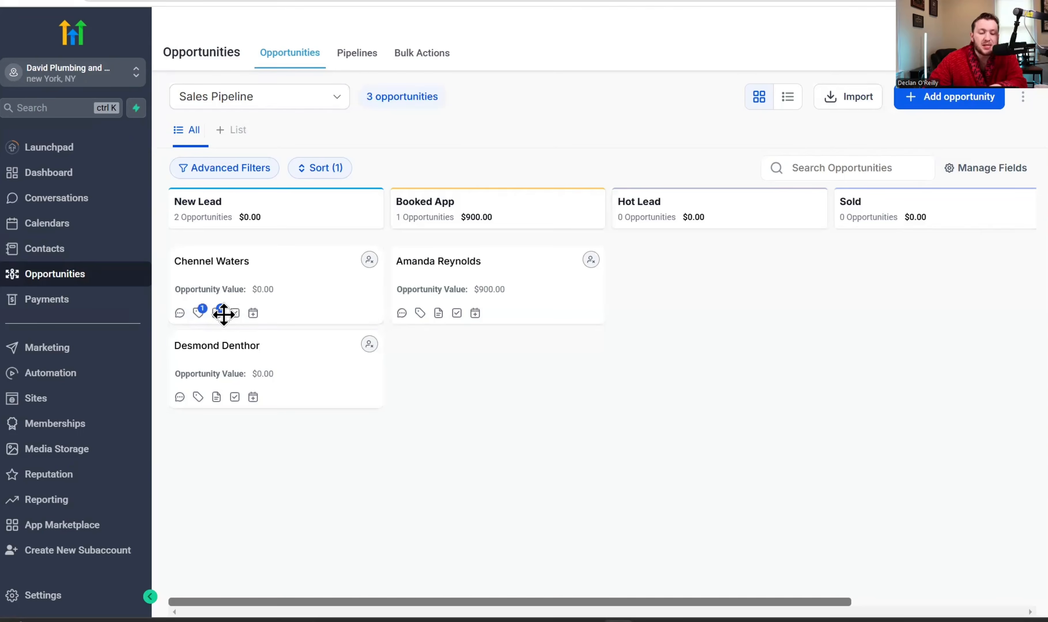
mouse_move(218, 315)
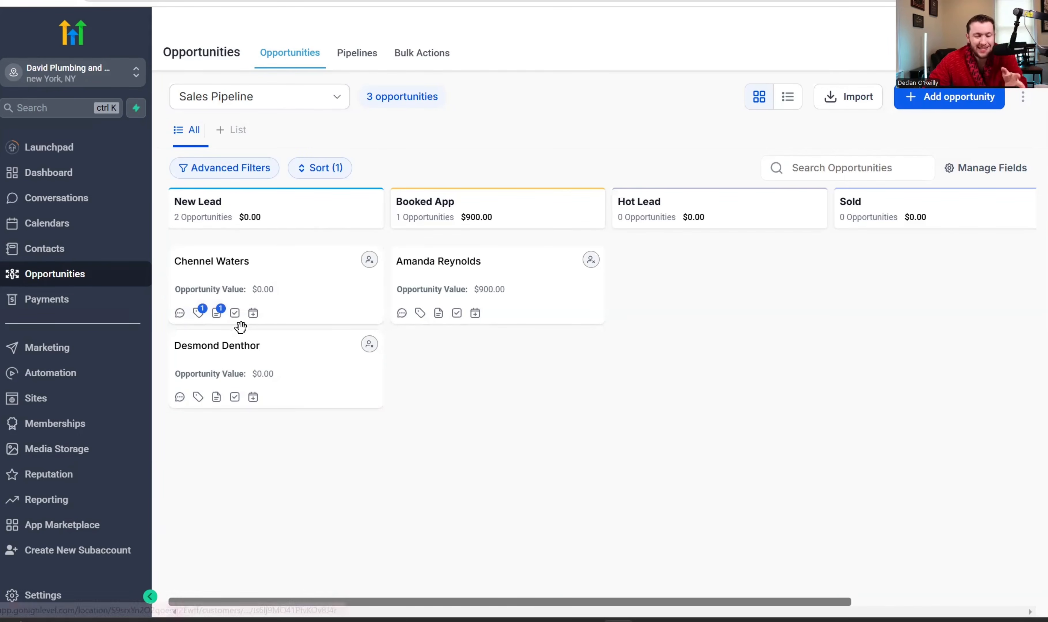
click(235, 313)
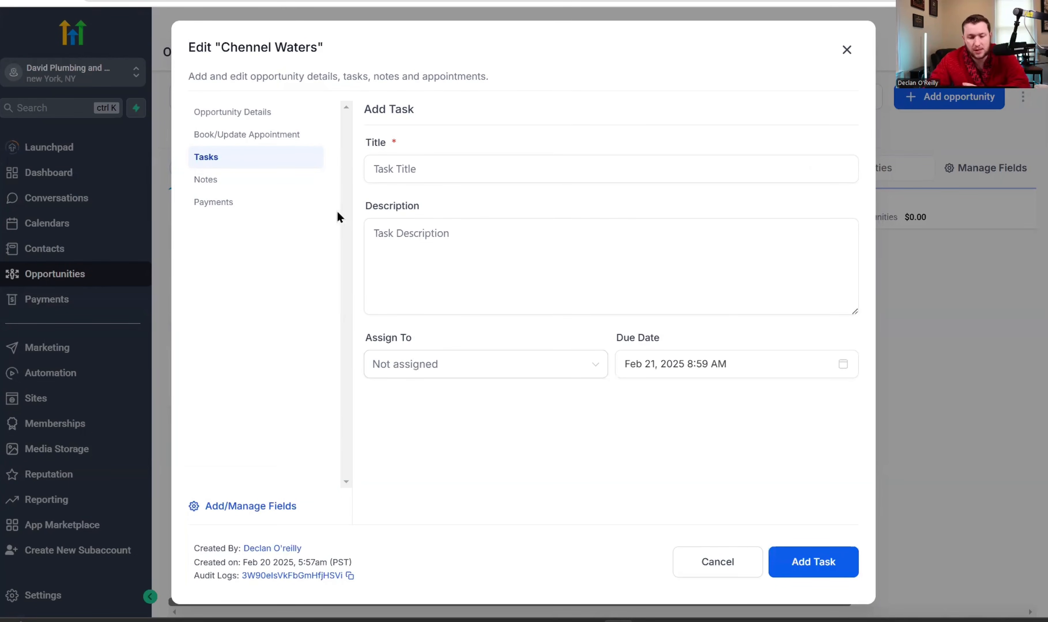
click(413, 169)
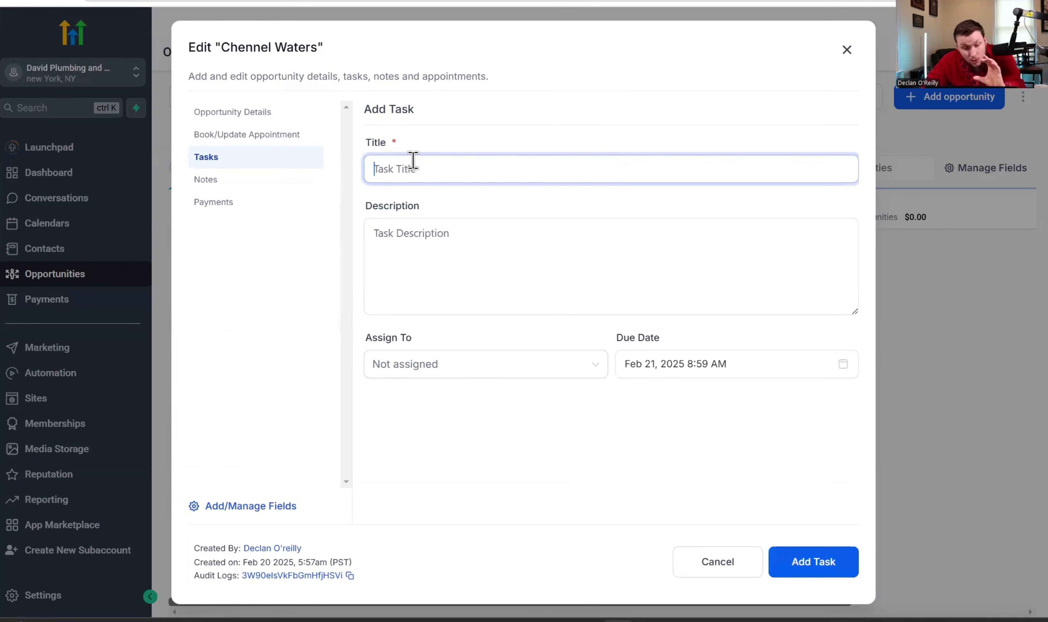
click(428, 245)
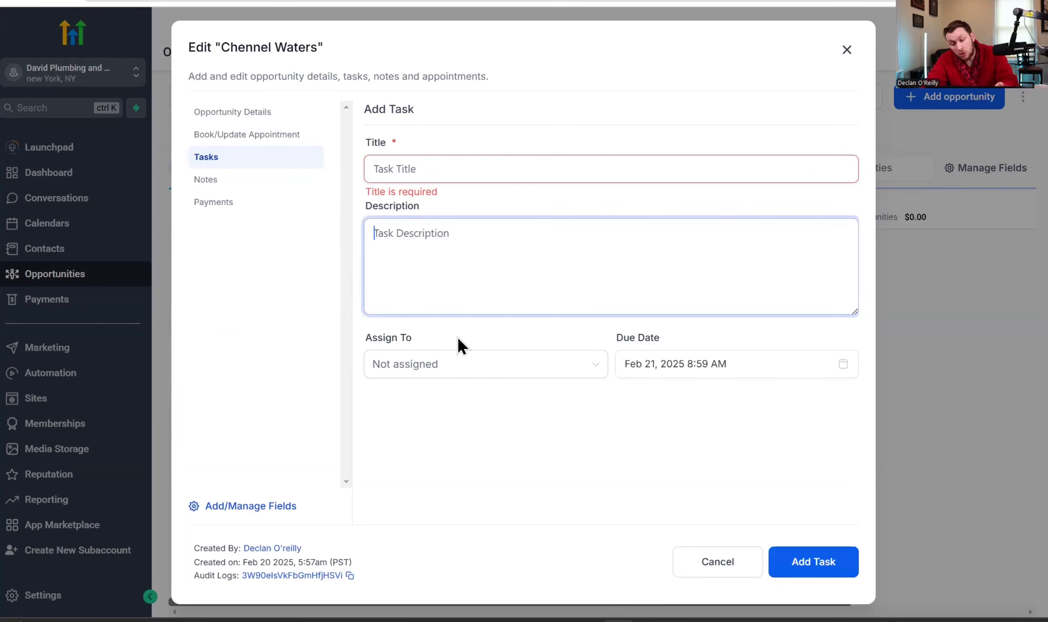
click(848, 47)
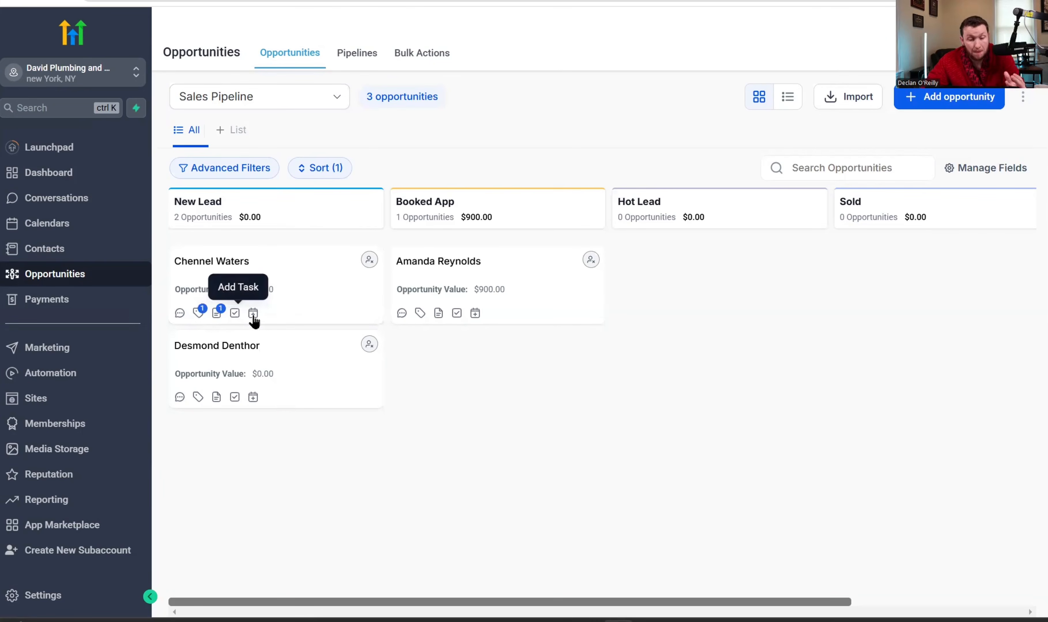
click(255, 314)
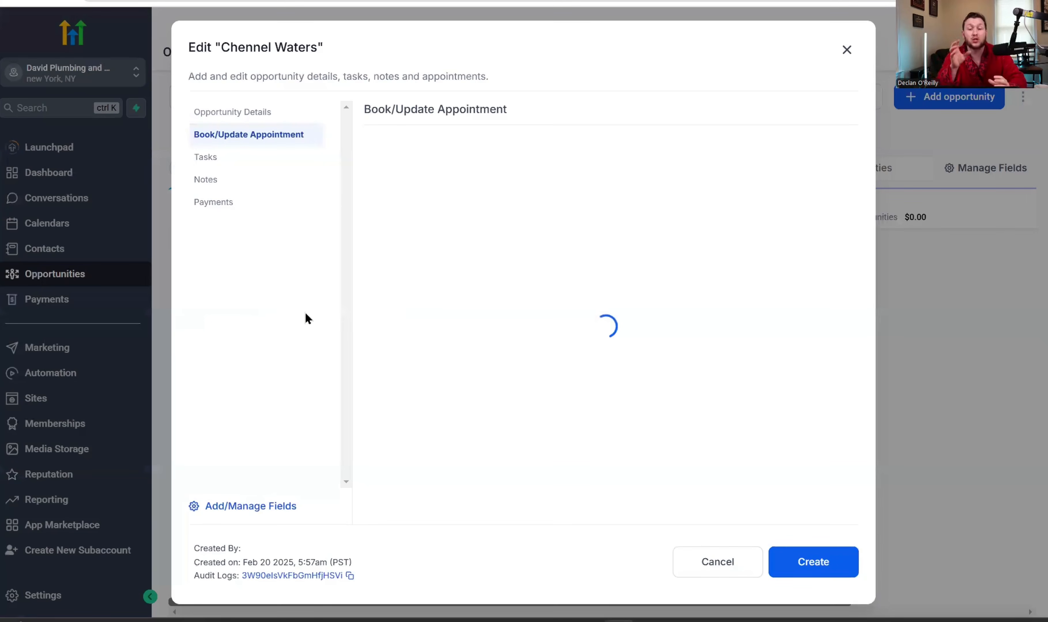
click(470, 178)
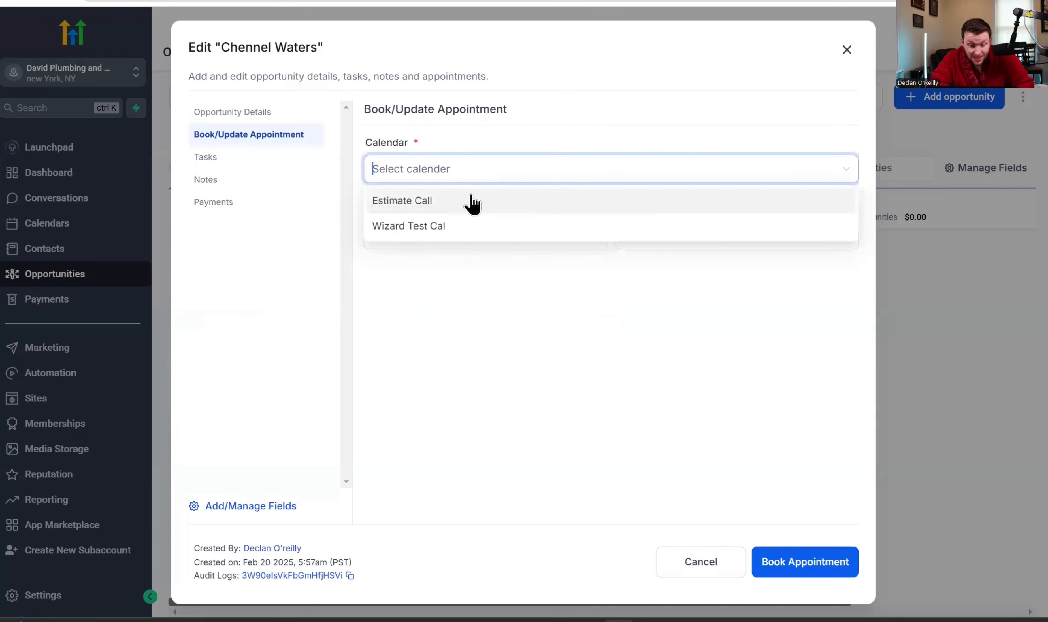
click(465, 225)
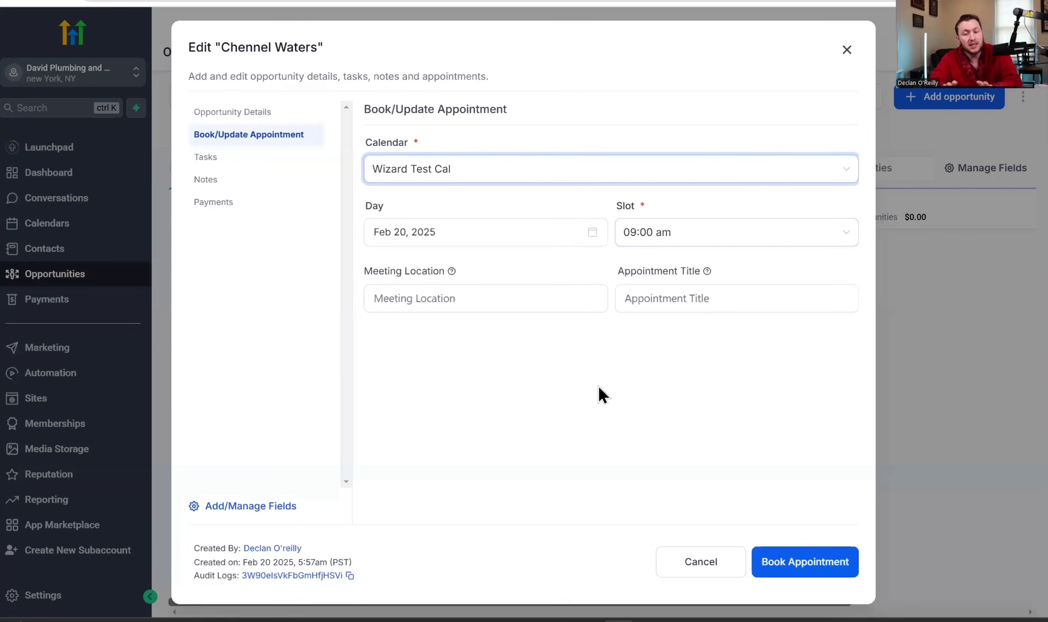
click(846, 51)
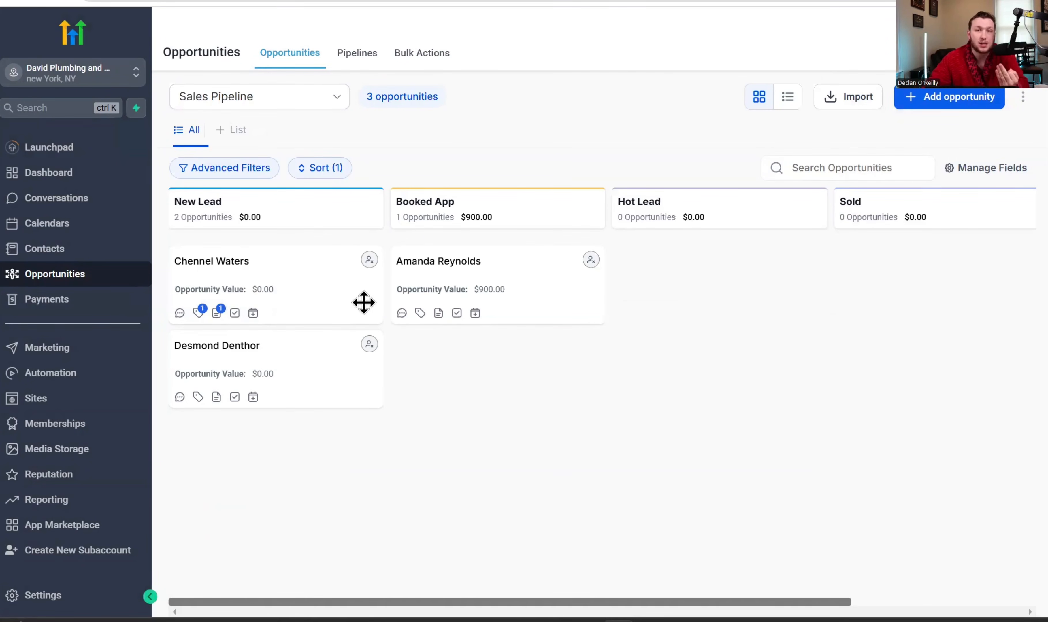
click(991, 167)
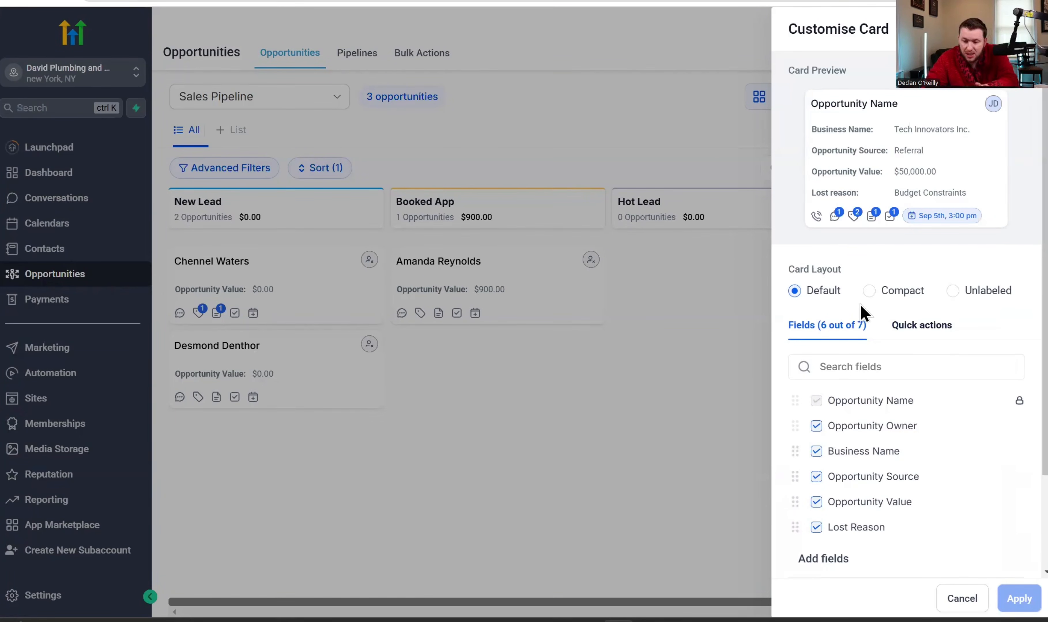
scroll(884, 323, down, 3)
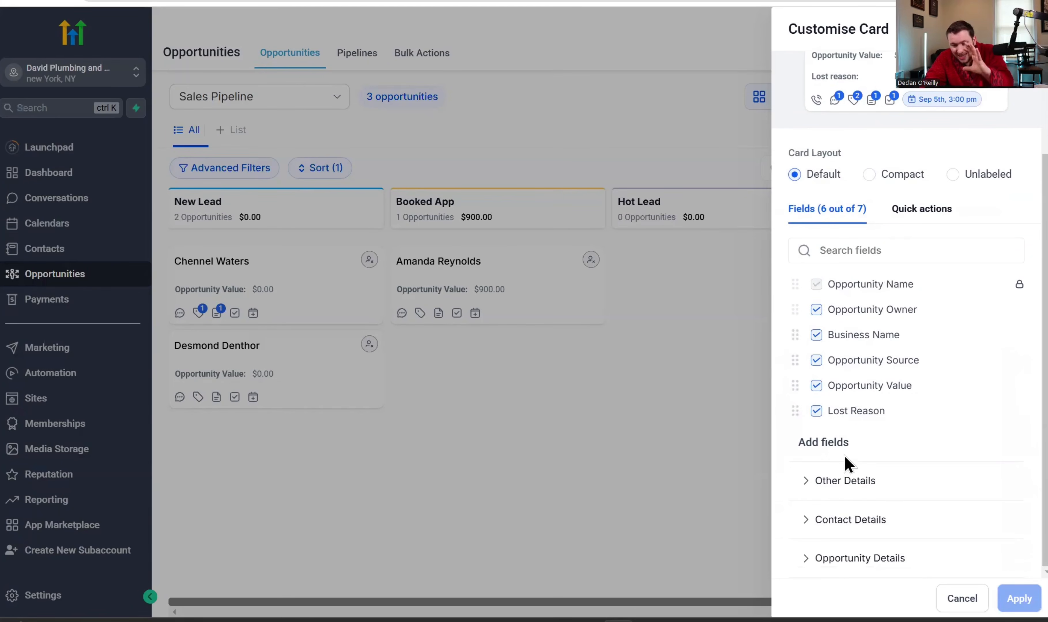
click(855, 483)
scroll(877, 444, down, 3)
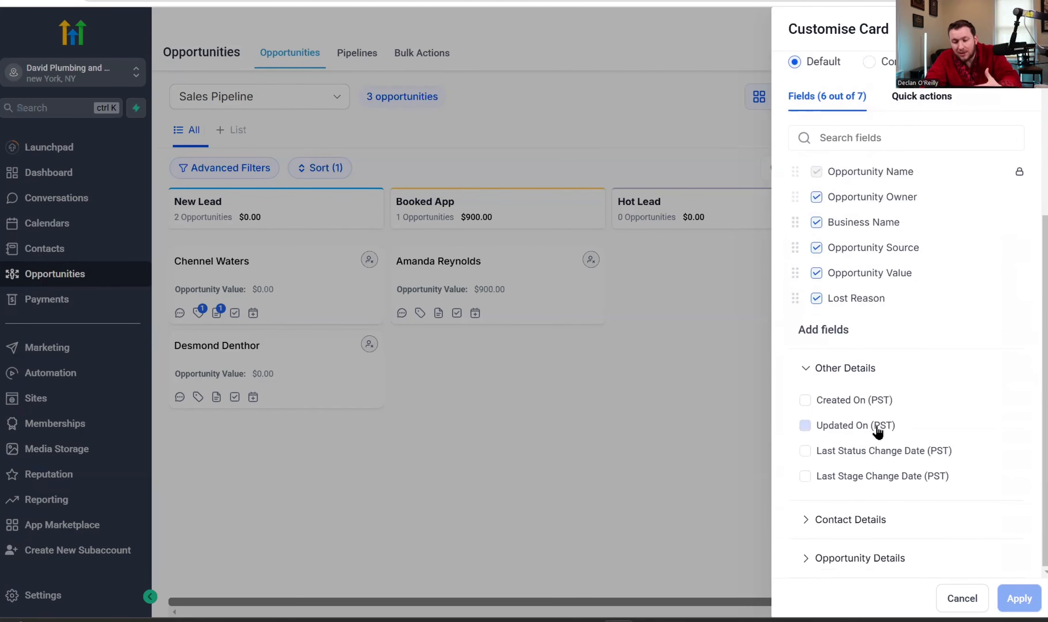
click(853, 520)
scroll(995, 381, down, 2)
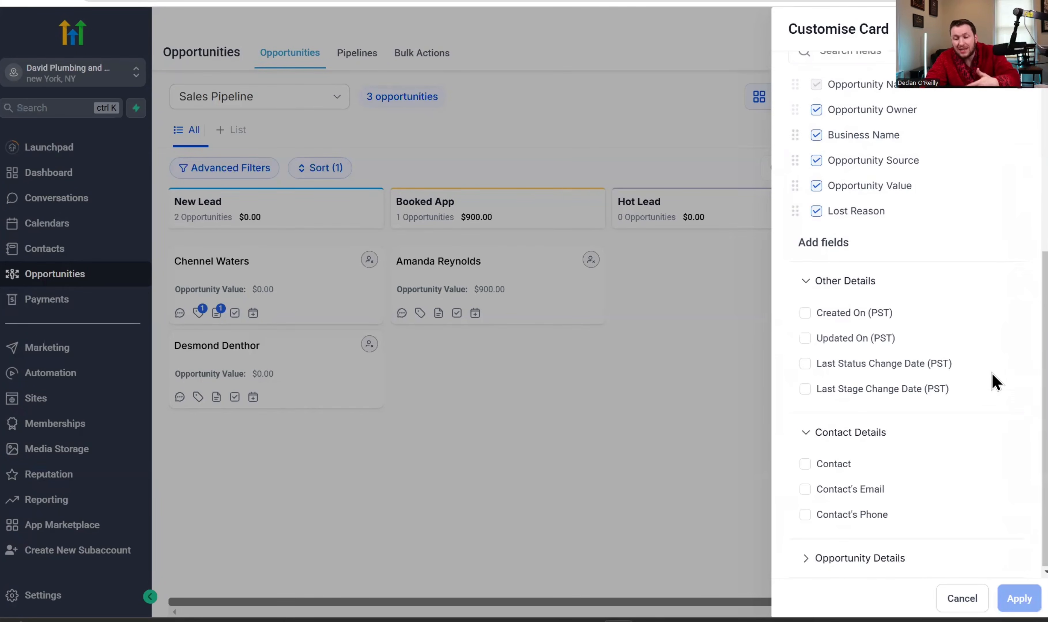
click(843, 567)
scroll(907, 498, down, 2)
scroll(936, 428, up, 10)
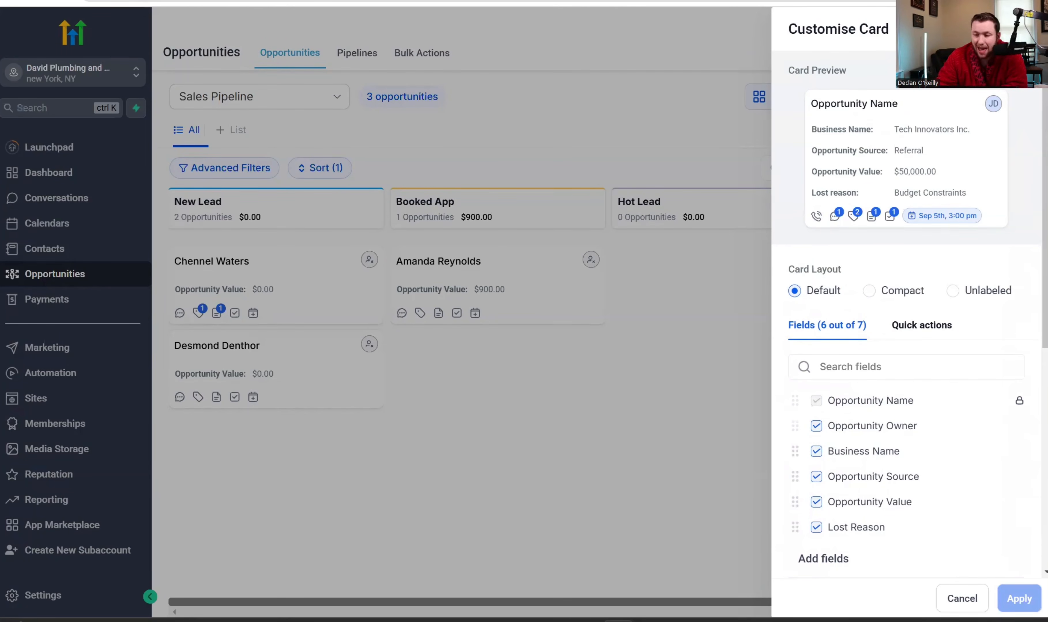
click(1025, 29)
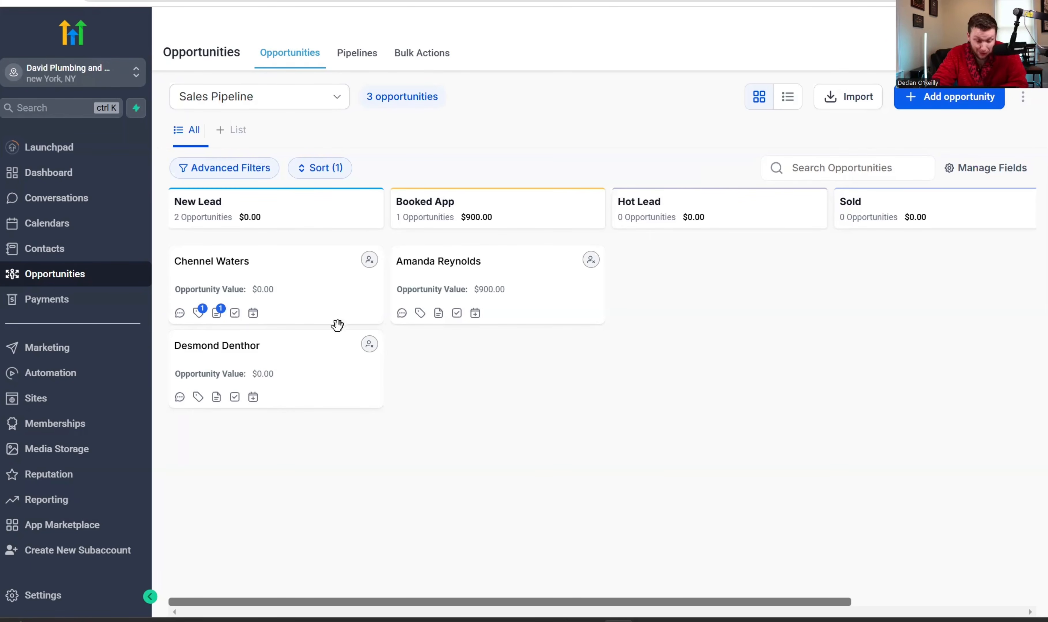
- Drag the second New Lead card into Hot Lead and the remaining one into Booked App
drag(315, 349, 744, 278)
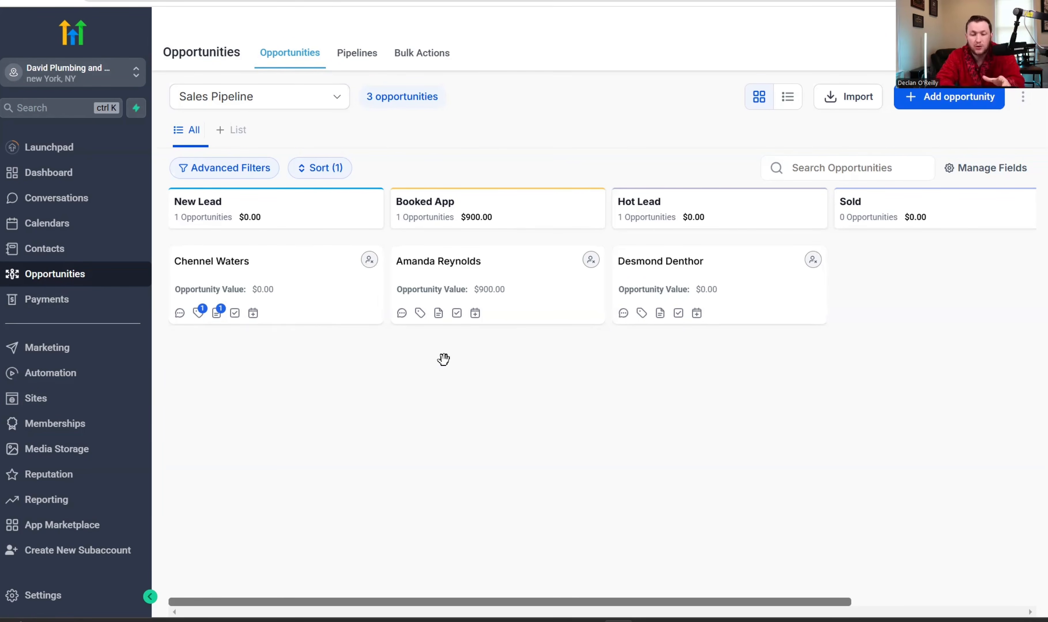
drag(262, 289, 493, 374)
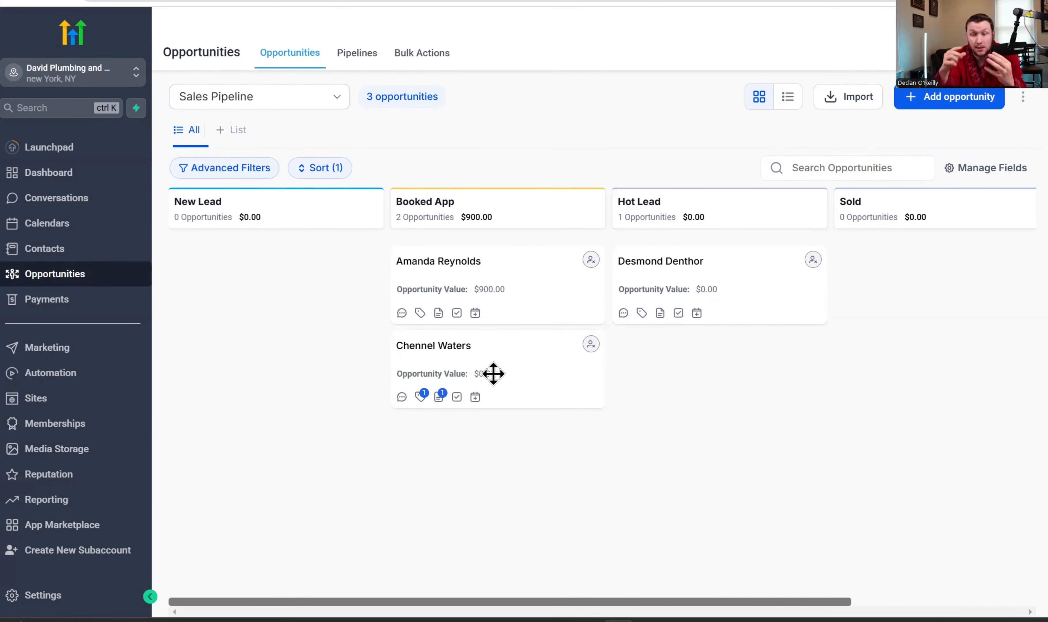
- From Automation, create a new workflow starting from scratch
click(42, 380)
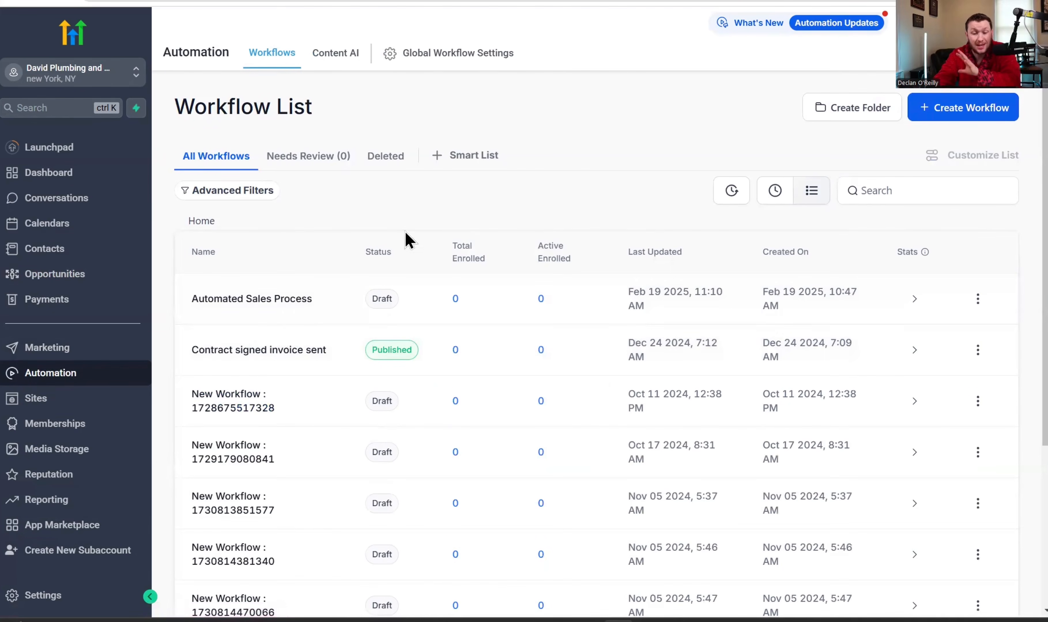
click(942, 113)
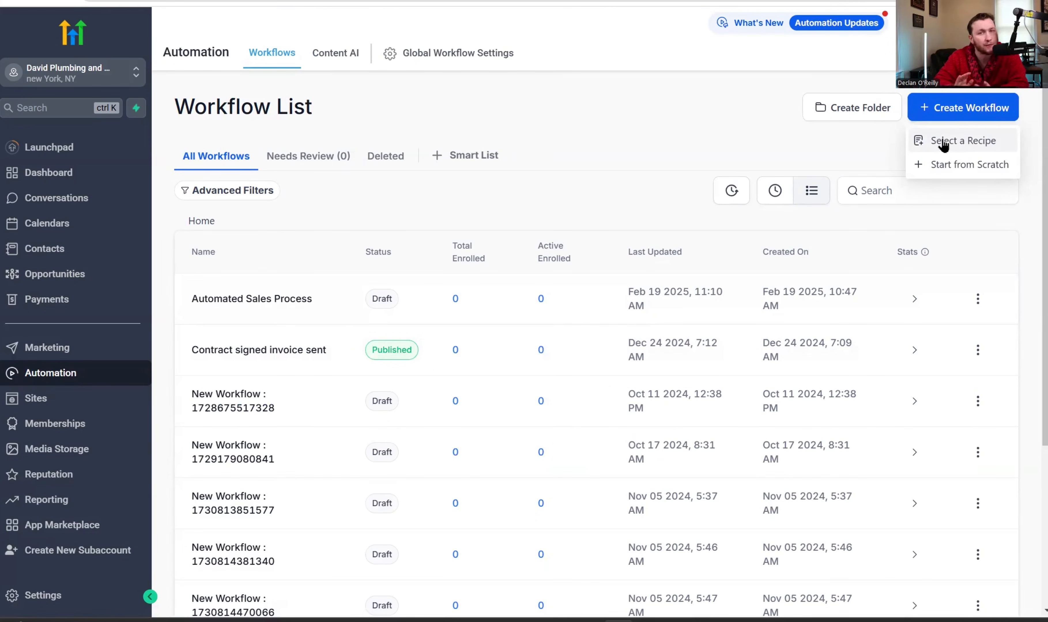
click(943, 164)
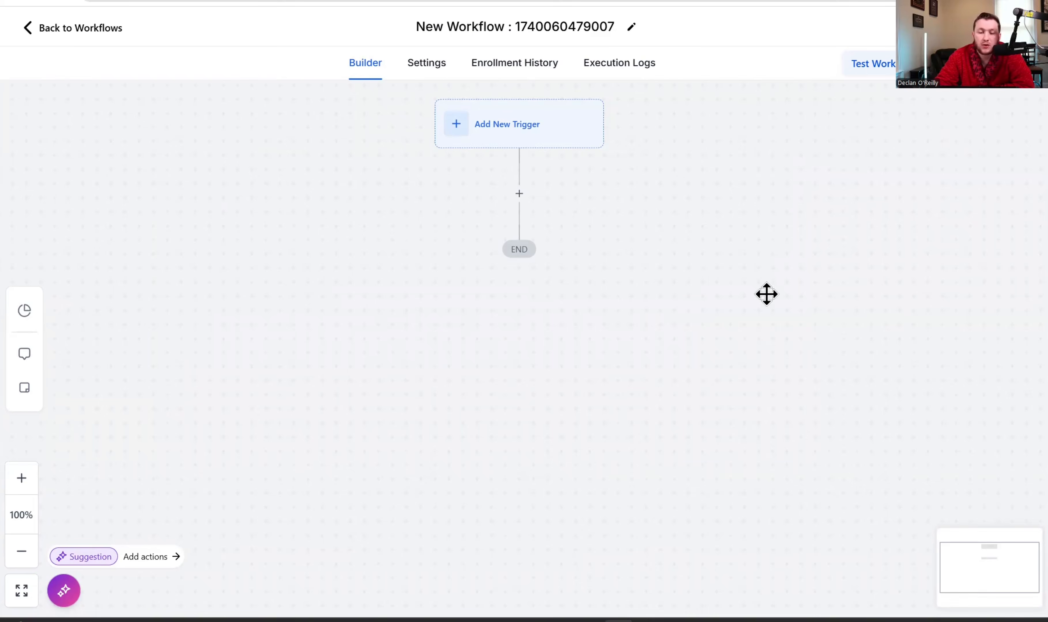
- Replace the blank workflow's title with 'Sales Pipeline'
triple_click(562, 24)
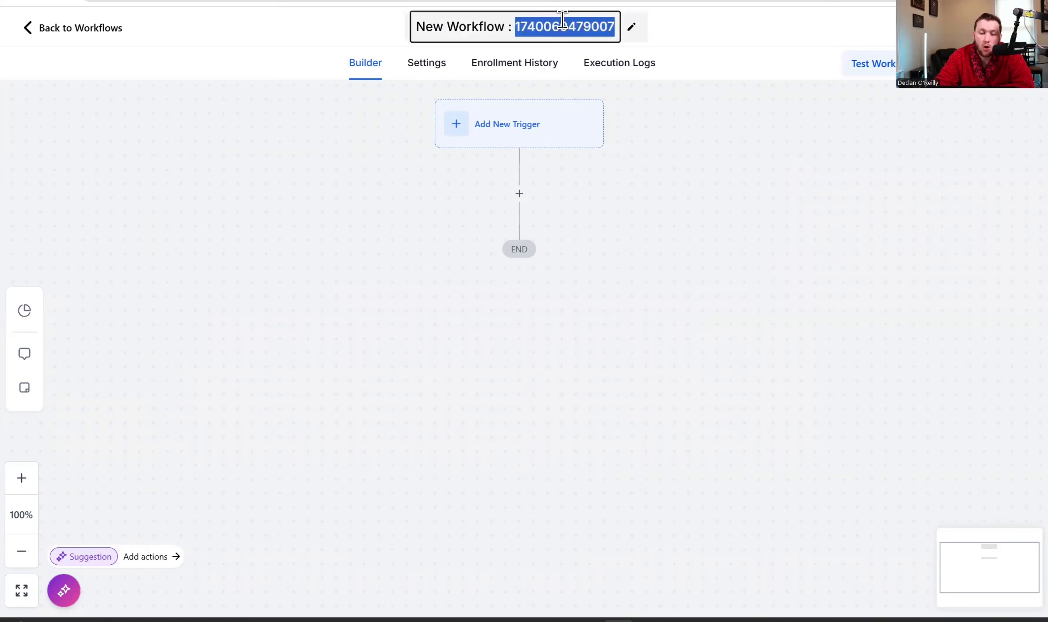
text(S)
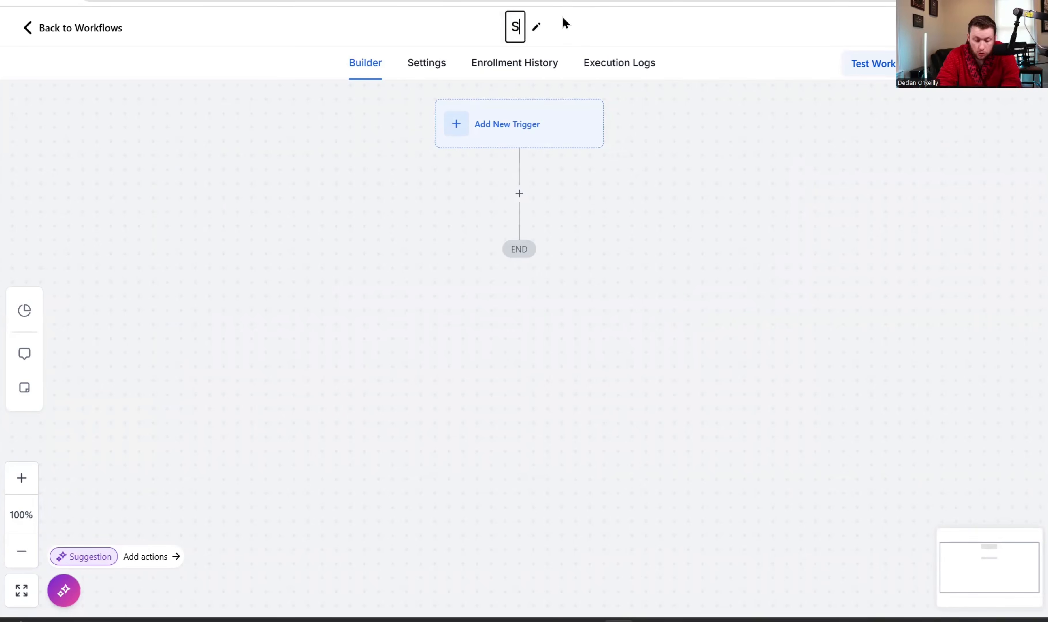
text(ales Pipeline)
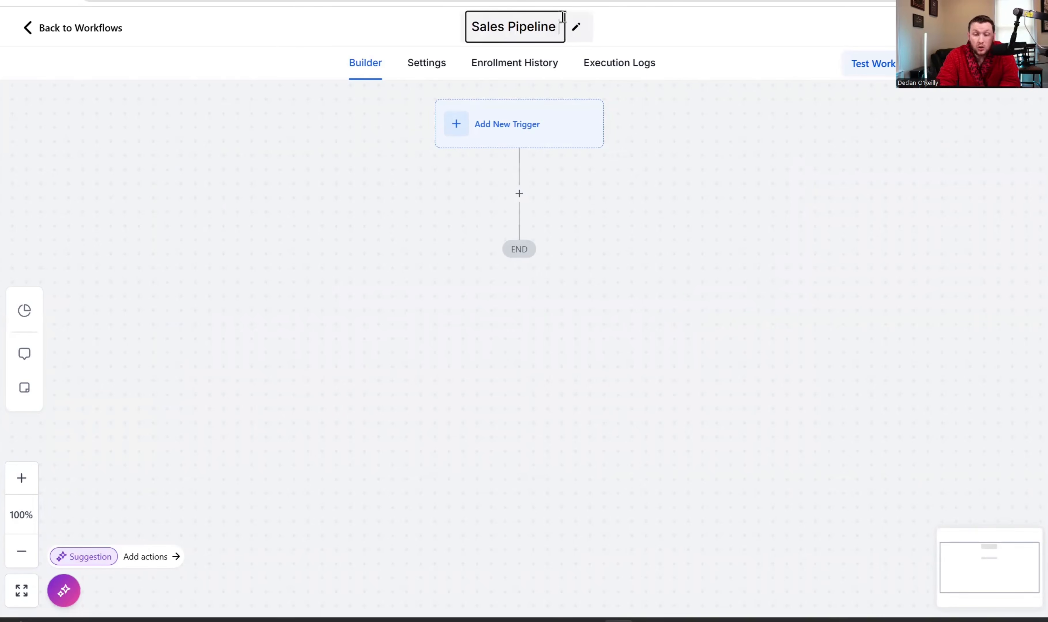
click(735, 206)
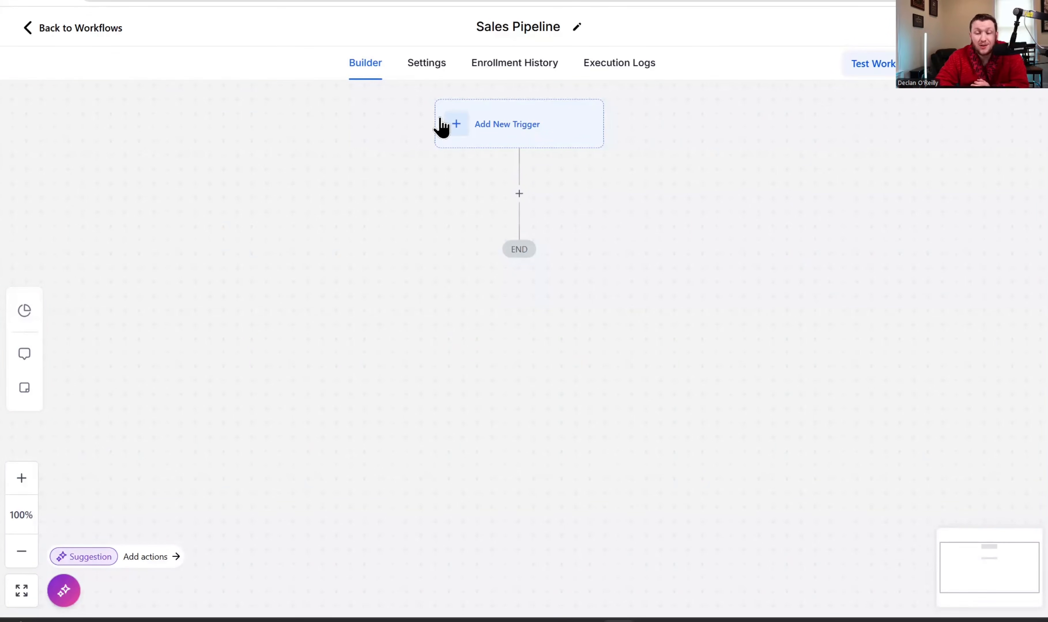
- Add and save a Form Submitted trigger, found by searching 'form'
click(493, 122)
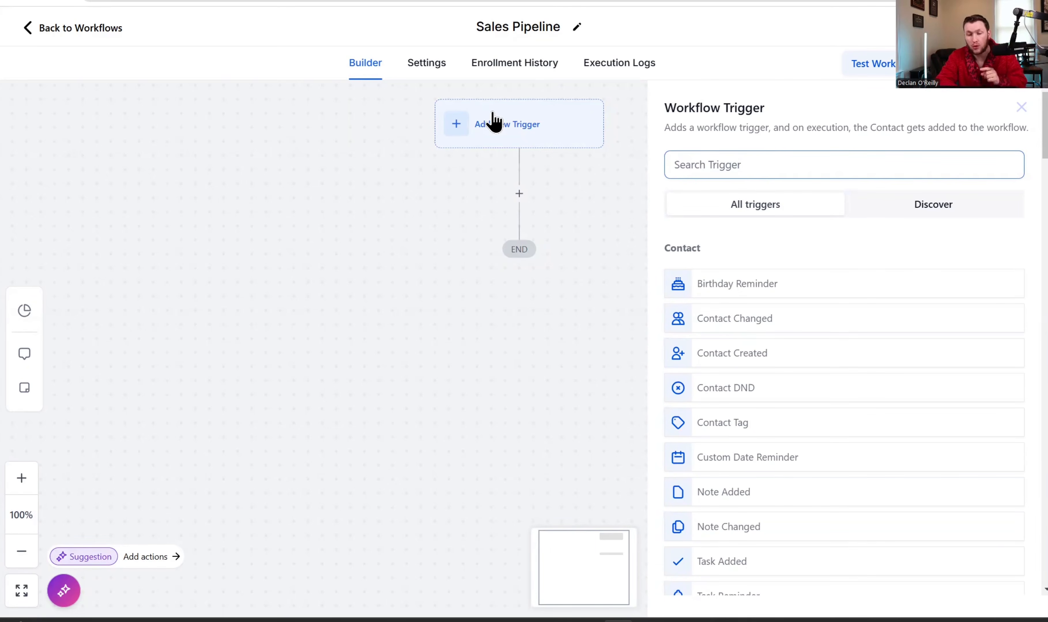
click(774, 164)
text(form)
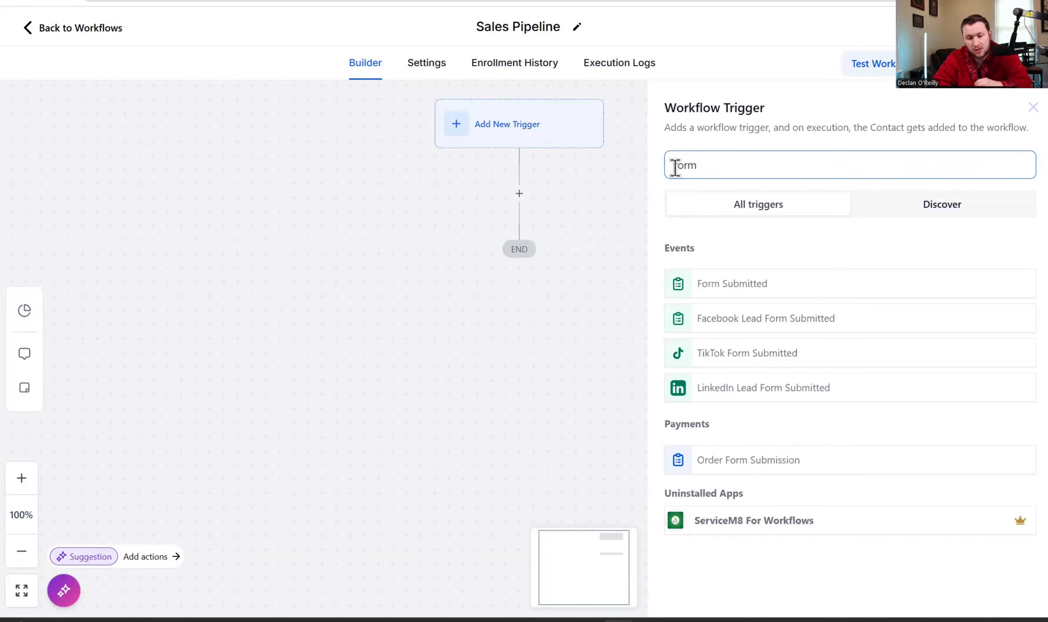
click(718, 292)
click(1004, 588)
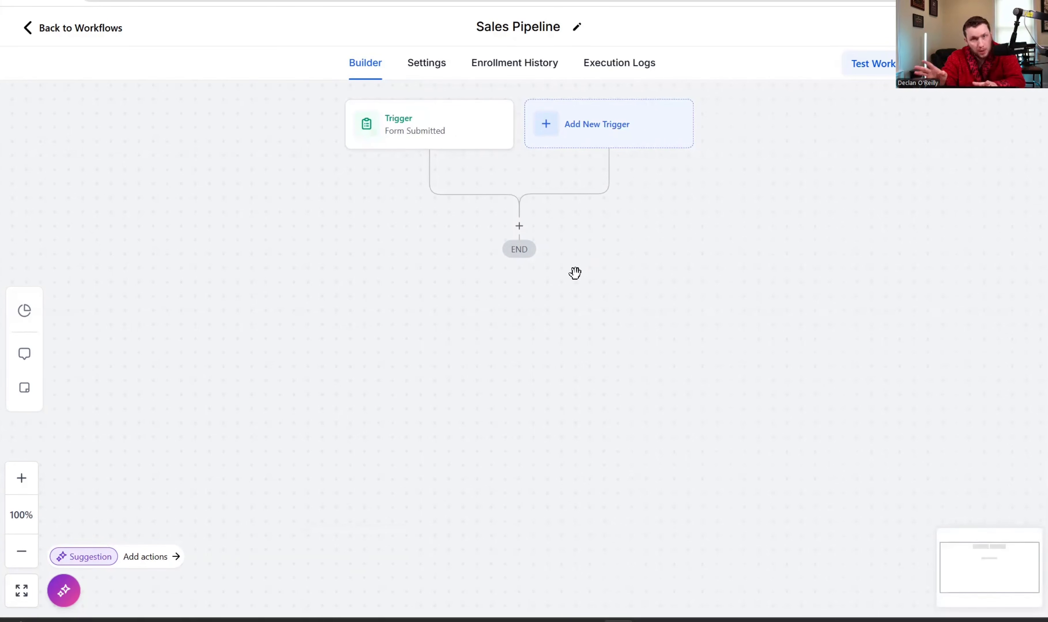
- Search the action list for 'op' and choose Create/Update Opportunity
click(518, 227)
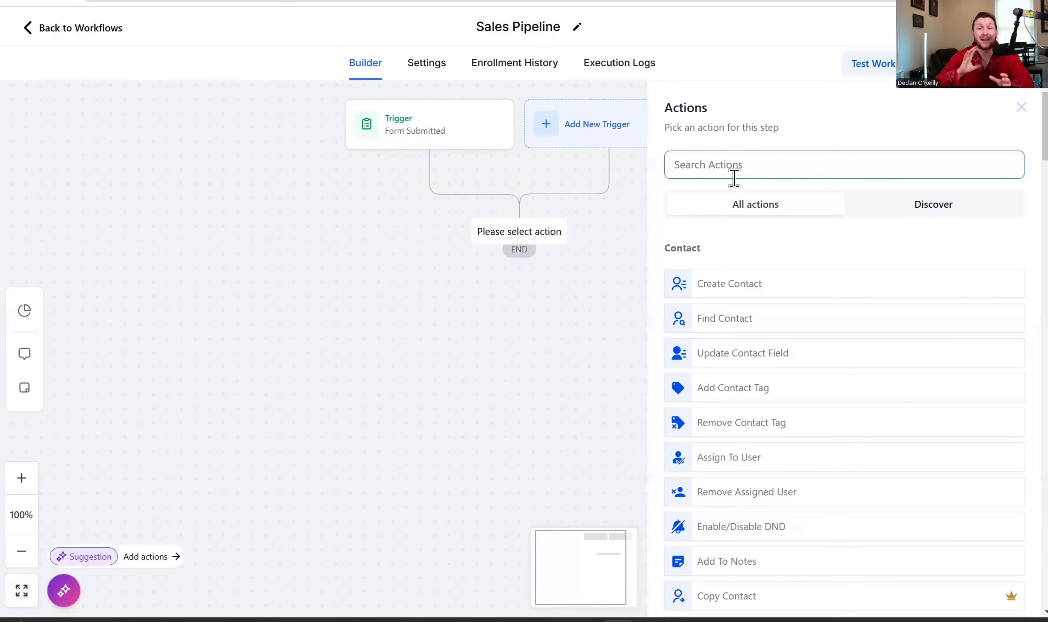
text(op)
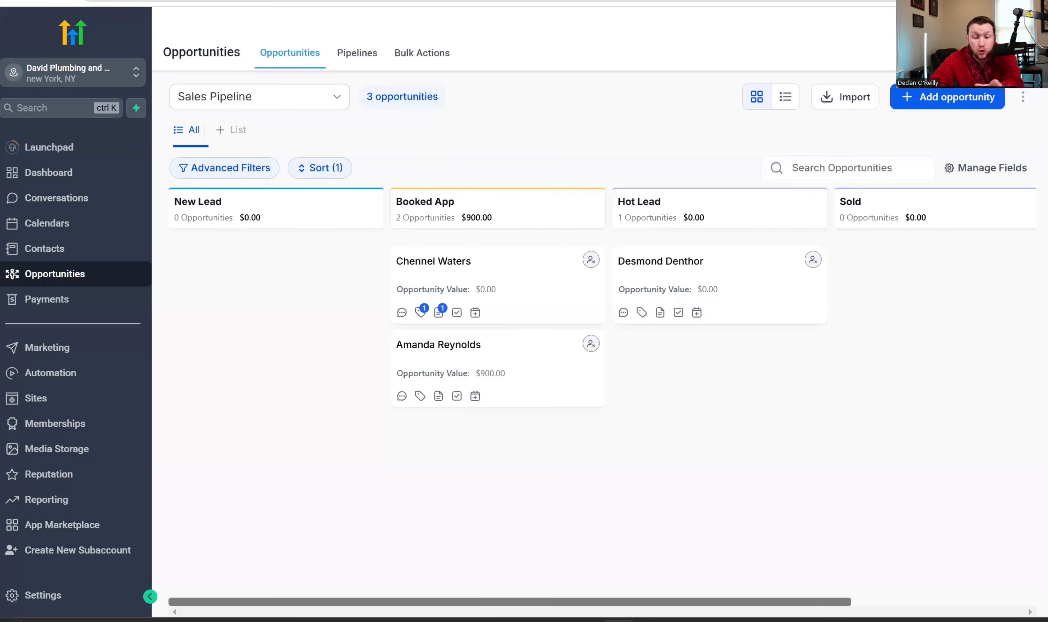
drag(435, 285, 426, 263)
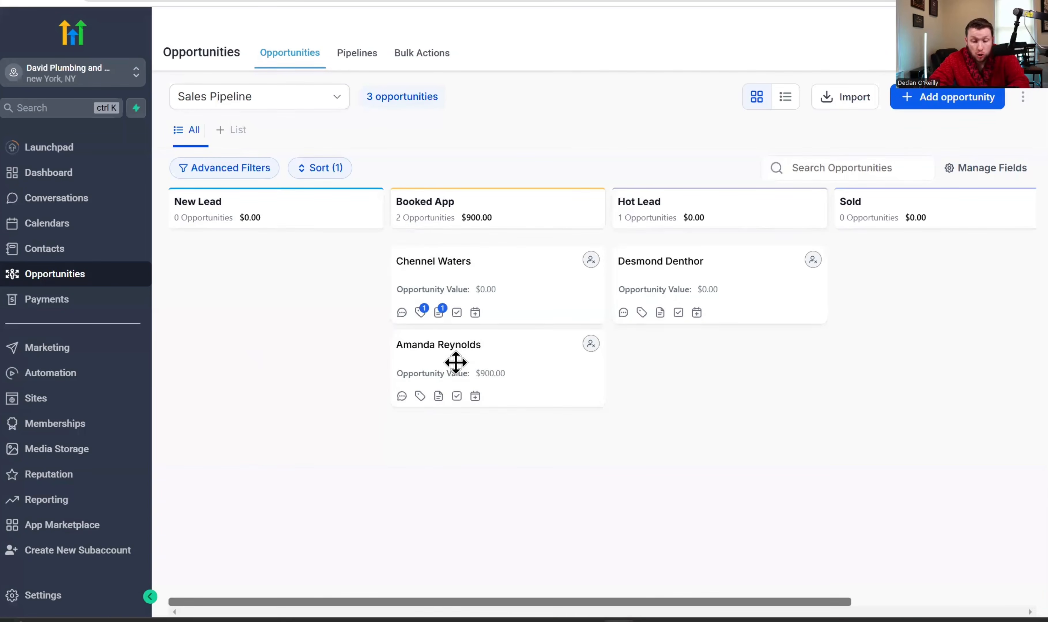
drag(468, 367, 700, 289)
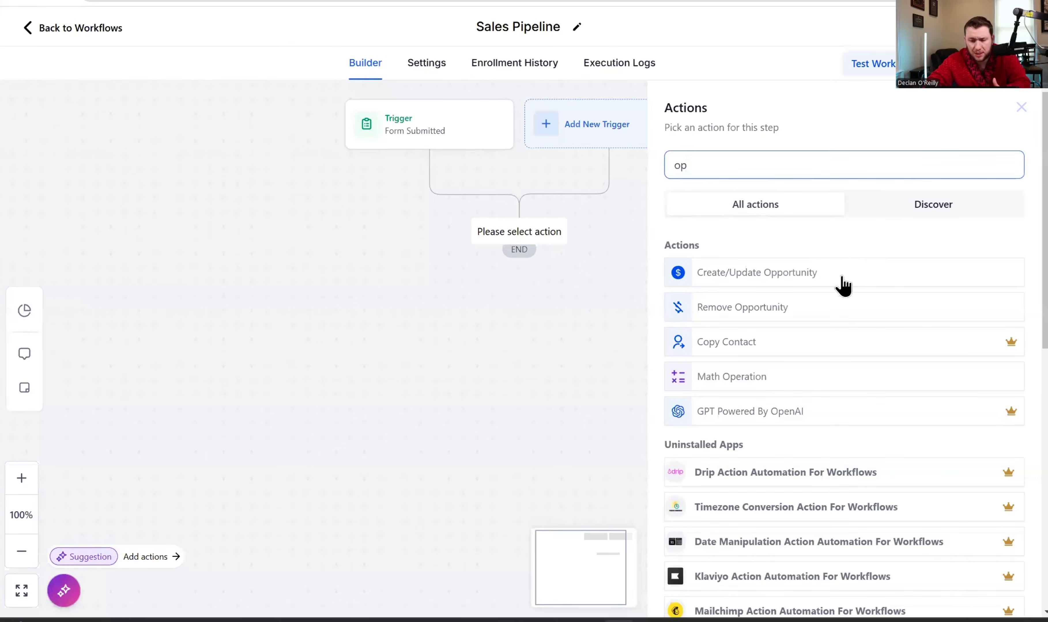
click(840, 282)
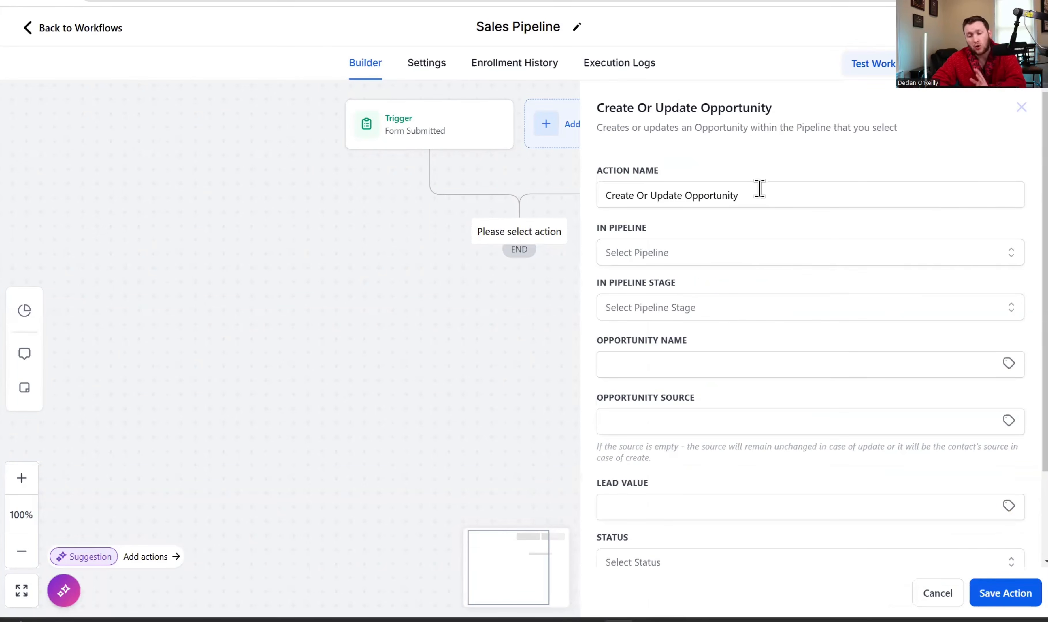
- Target Sales Pipeline at the New Lead stage and name the opportunity with Contact Full Name
click(753, 258)
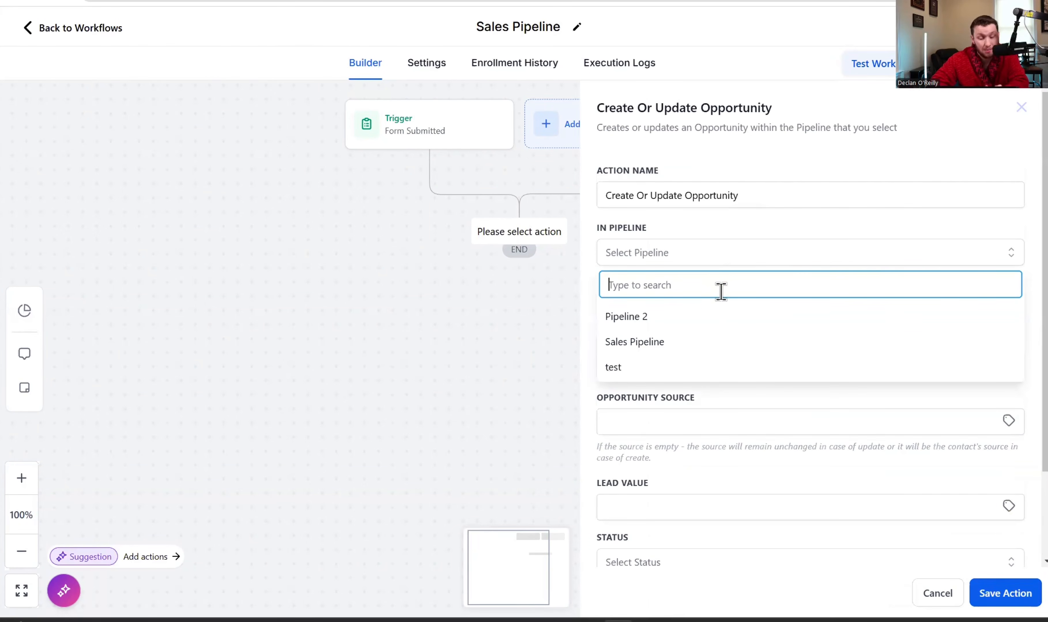
click(701, 348)
click(729, 309)
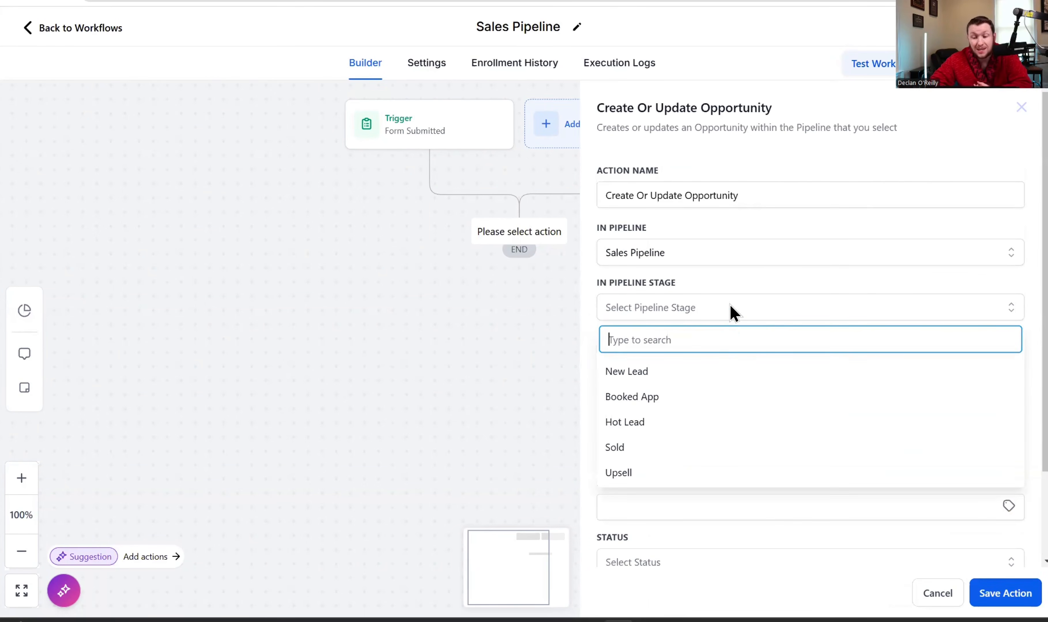
click(714, 373)
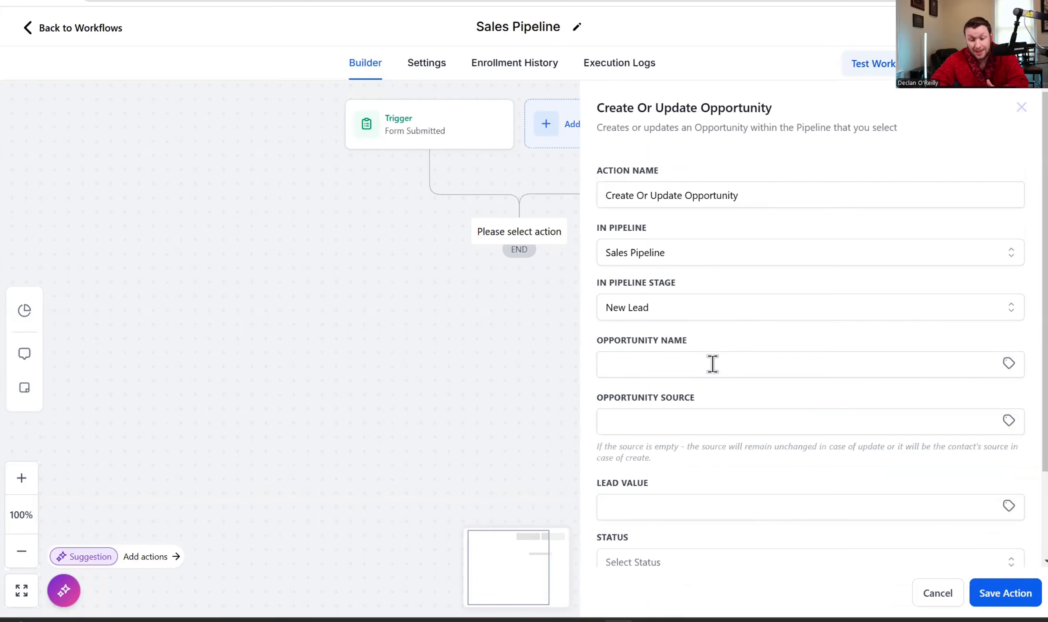
click(713, 364)
click(1008, 364)
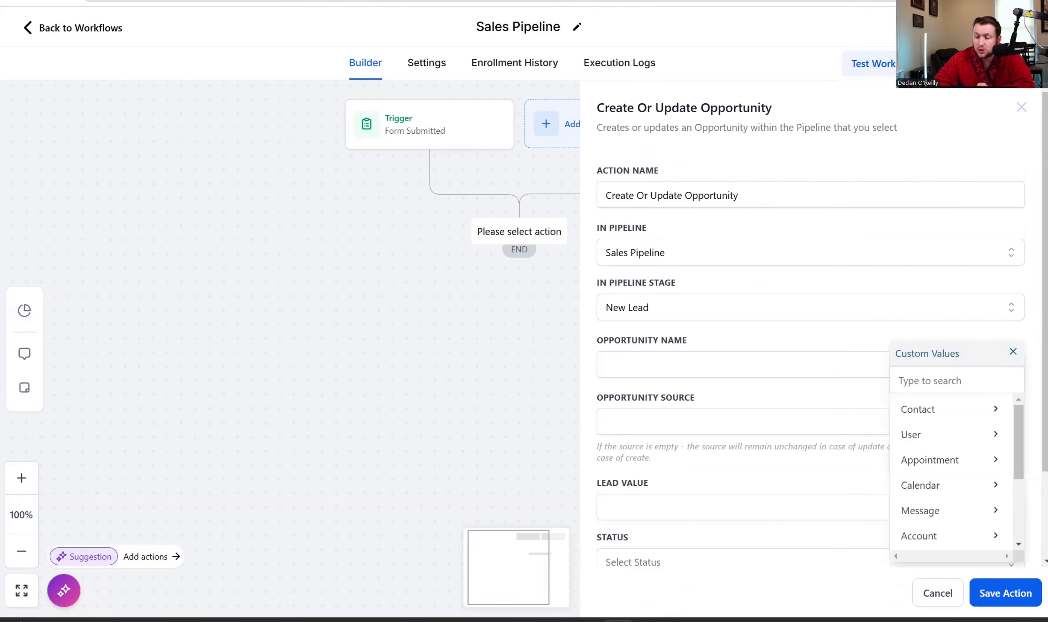
click(948, 408)
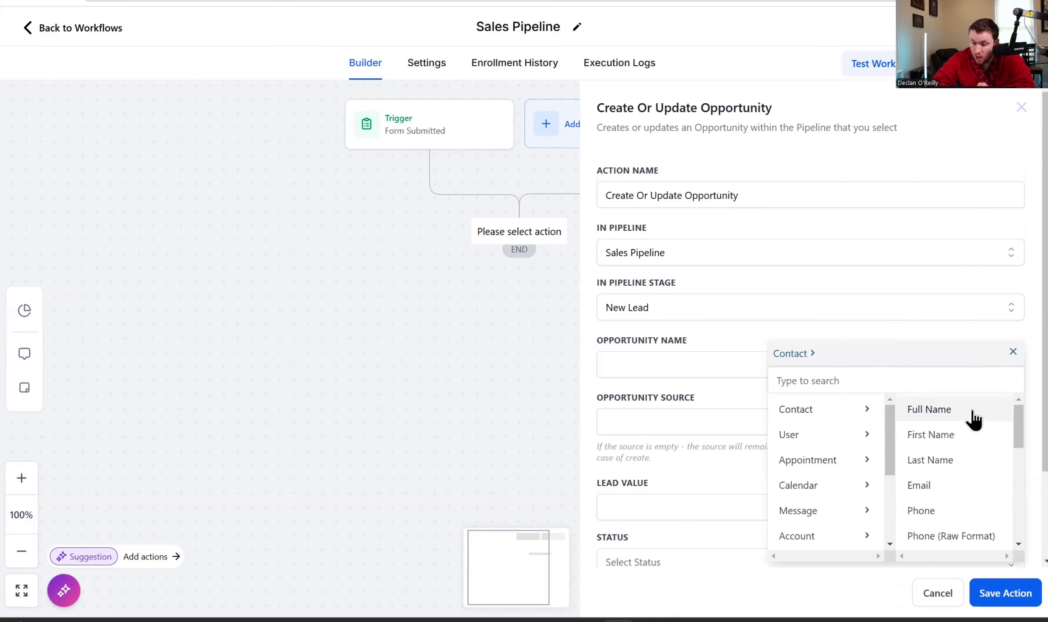
click(929, 411)
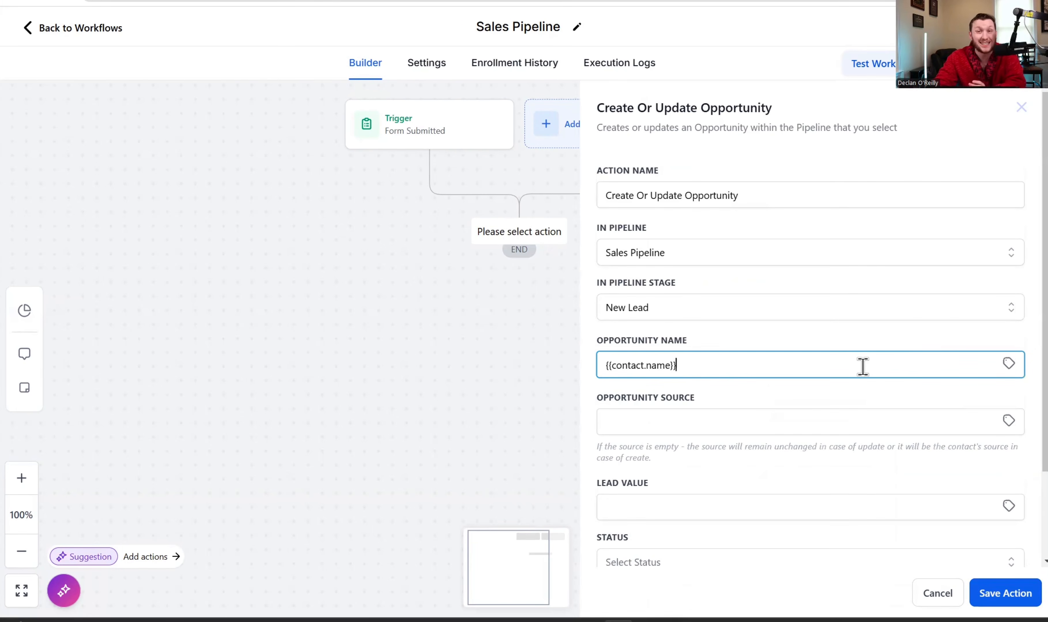
- Set the opportunity source to Contact Source and the status to open
click(880, 428)
click(1008, 421)
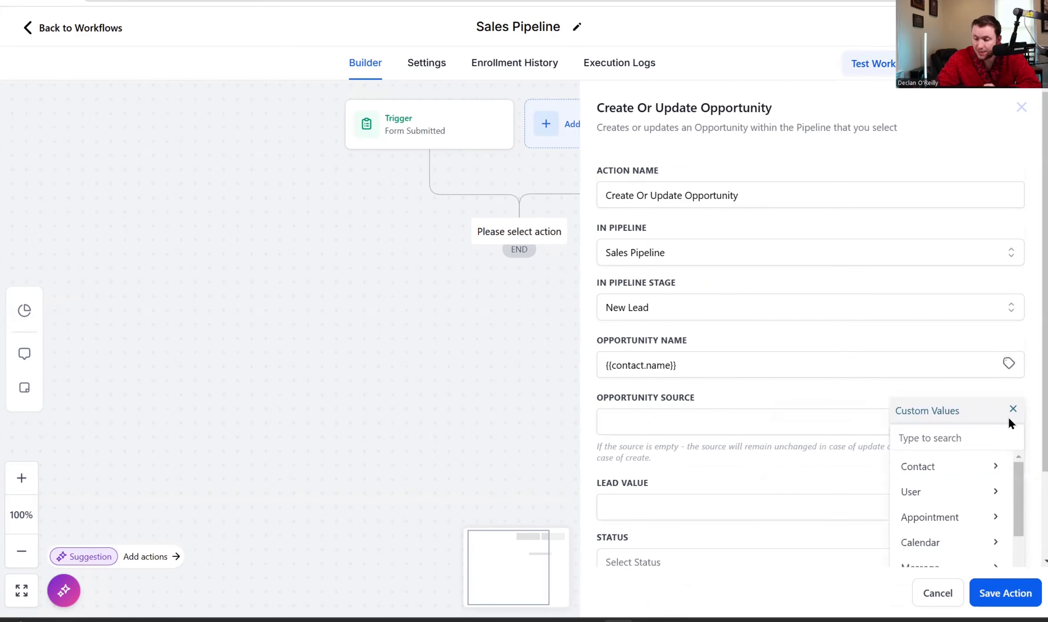
click(966, 464)
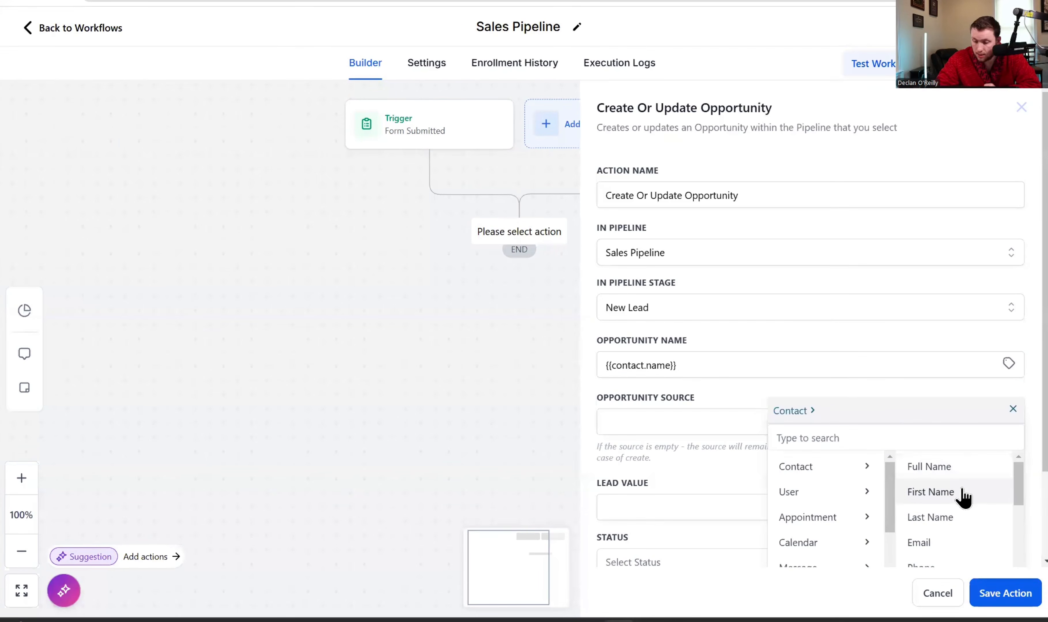
scroll(963, 496, down, 3)
click(960, 518)
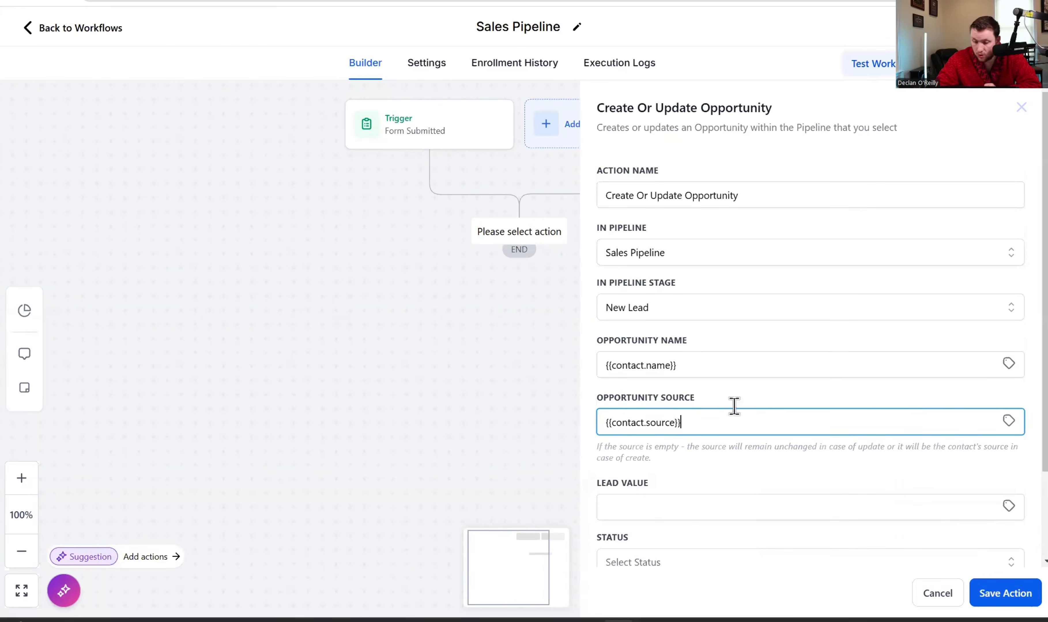
click(695, 509)
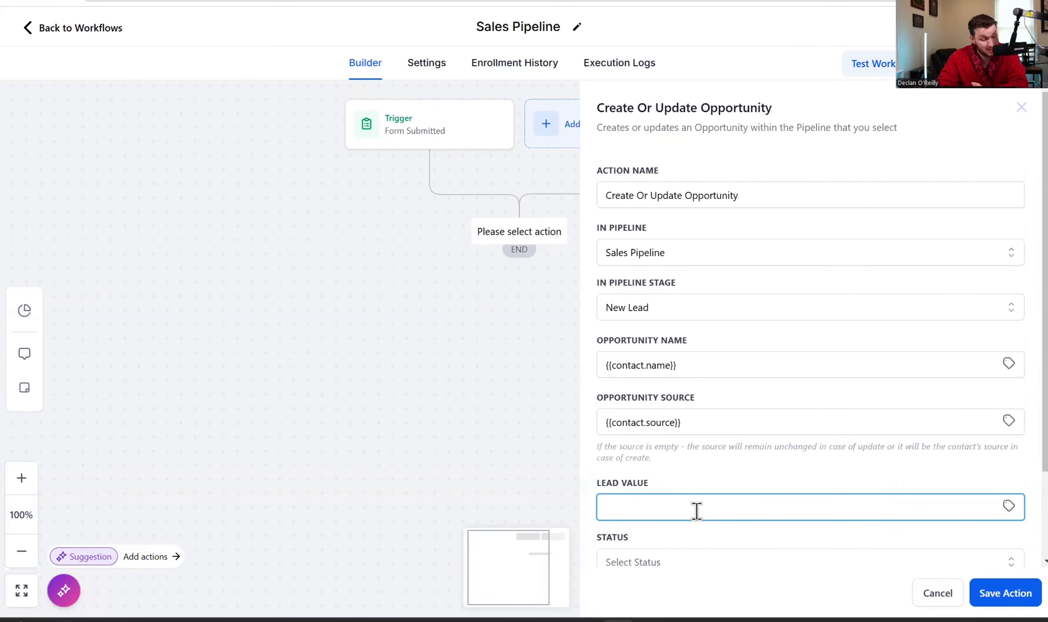
click(705, 560)
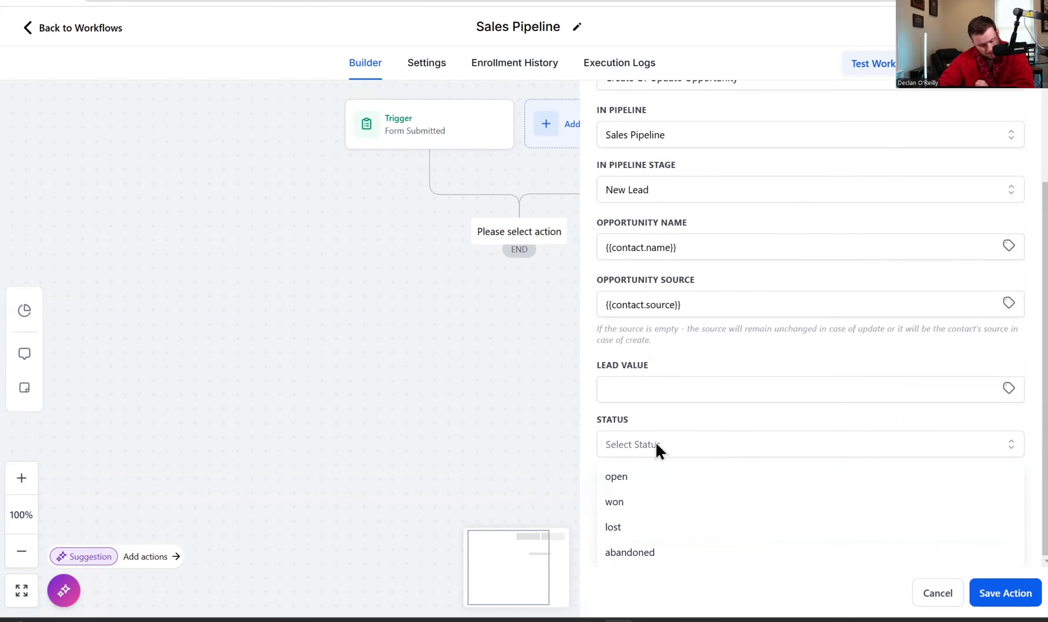
click(637, 477)
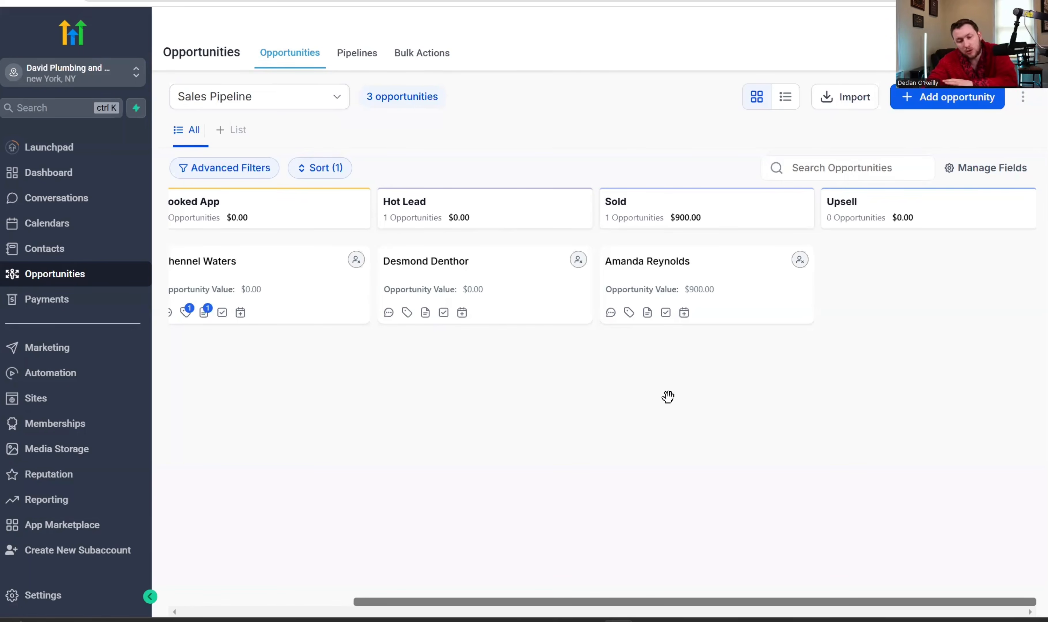
- Return from the opportunities board to the Create Or Update Opportunity panel in the builder
drag(715, 291, 687, 328)
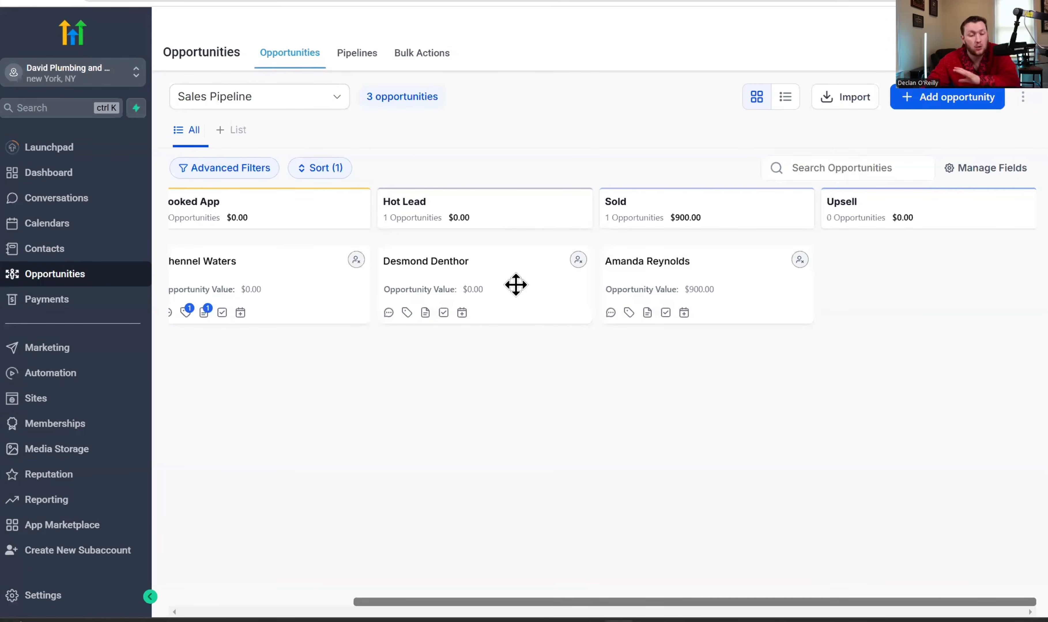
scroll(351, 205, left, 5)
scroll(351, 208, right, 5)
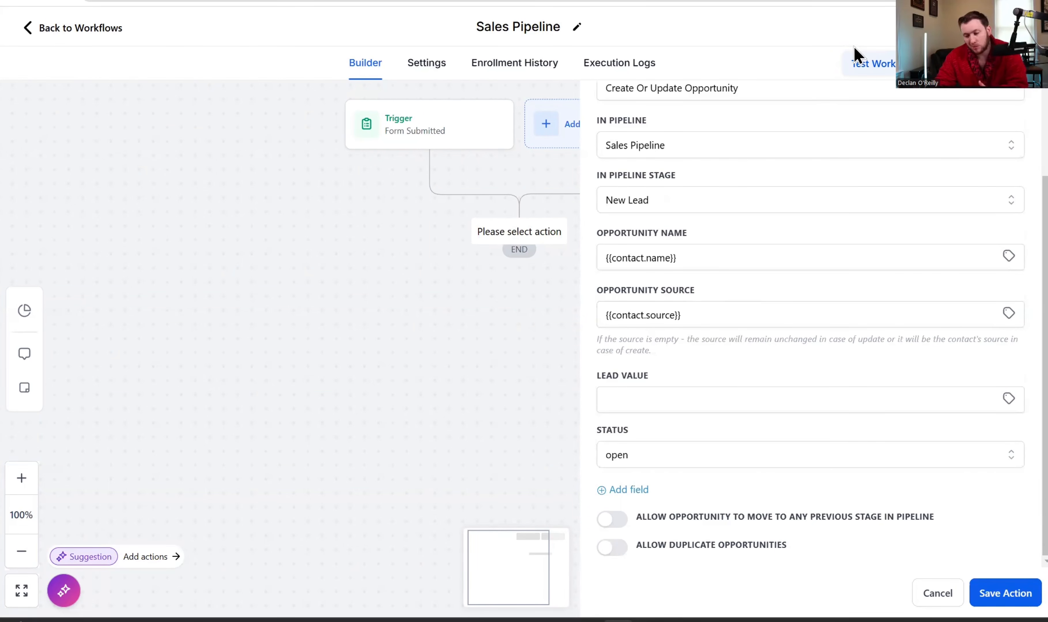
- Save the Create Or Update Opportunity action and reopen its settings from the canvas
click(986, 586)
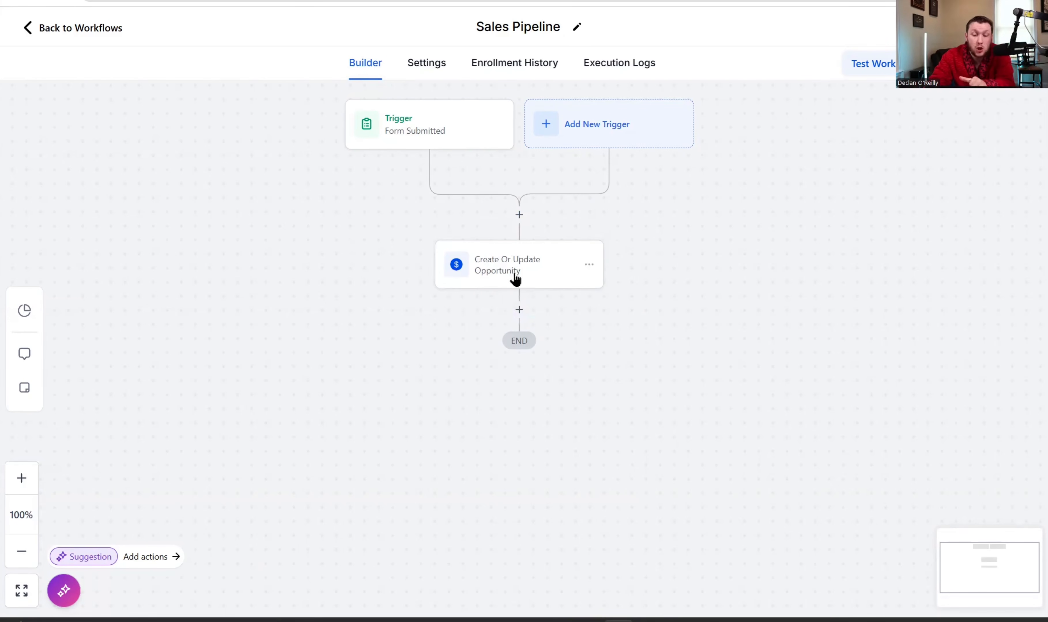
click(523, 264)
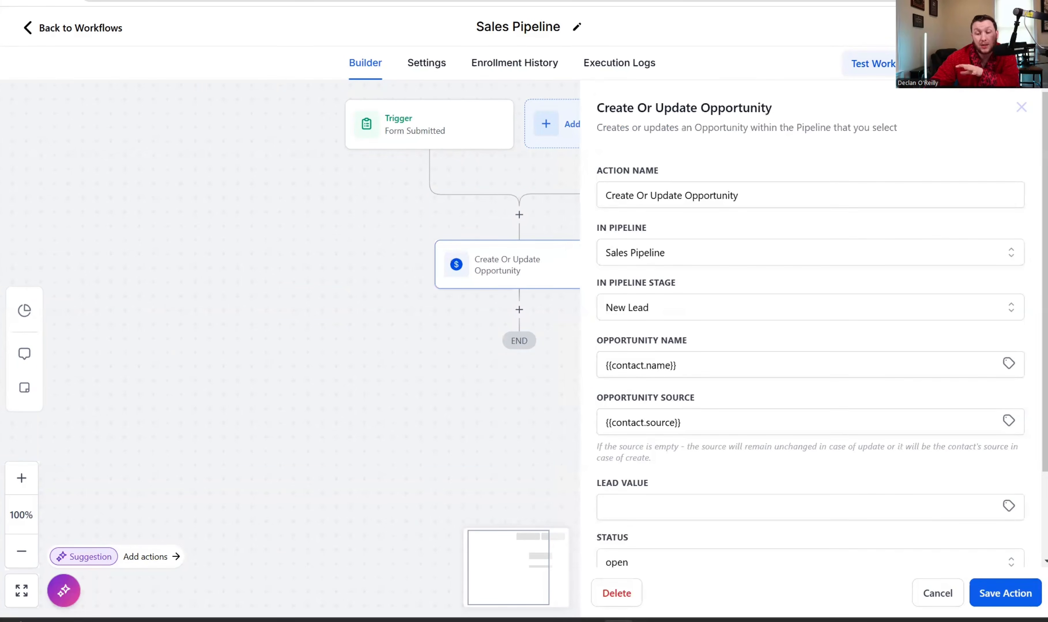
- Preview the Remove Opportunity action's opportunity choices, then cancel without adding it
click(519, 310)
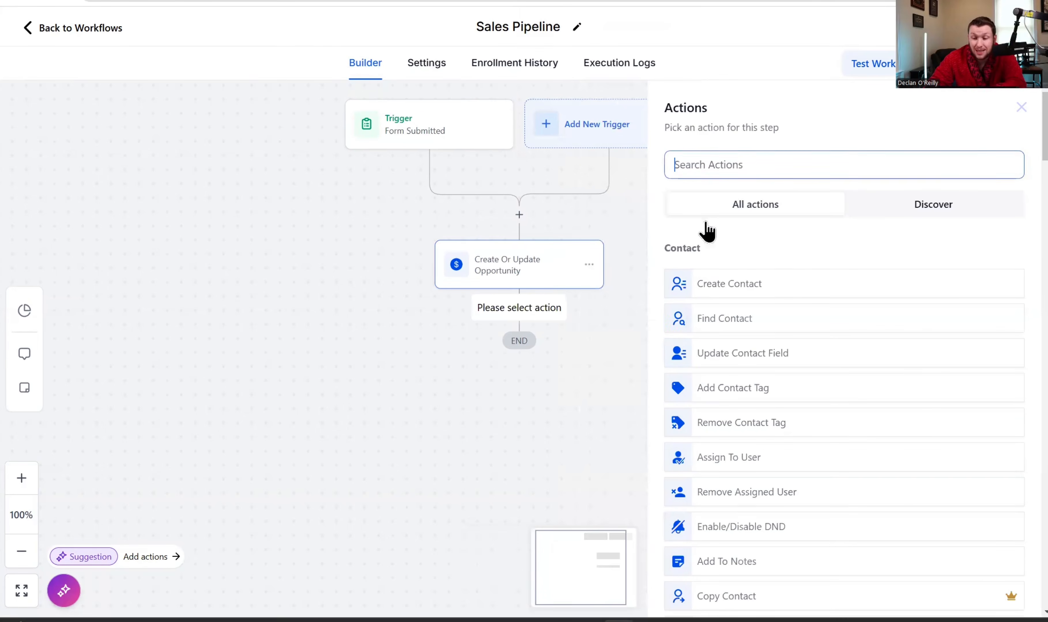
text(op)
click(785, 316)
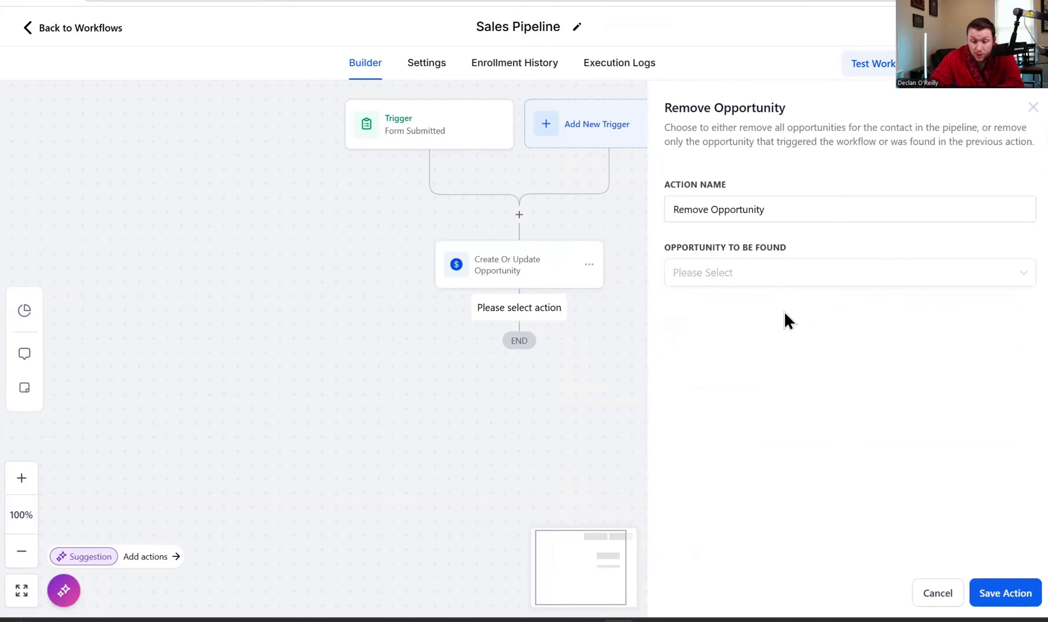
click(797, 275)
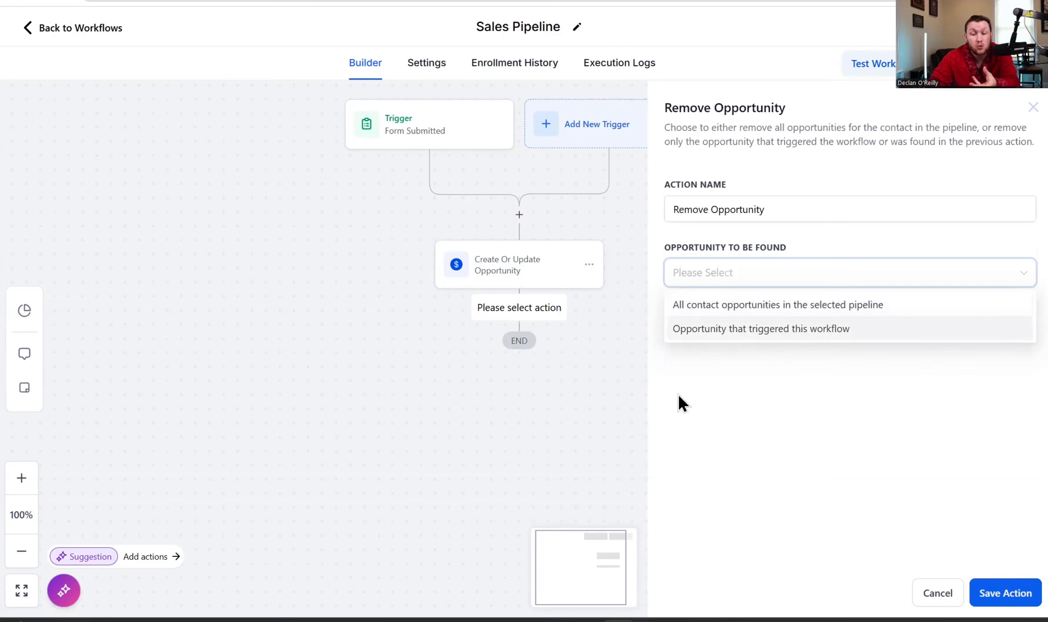
click(481, 294)
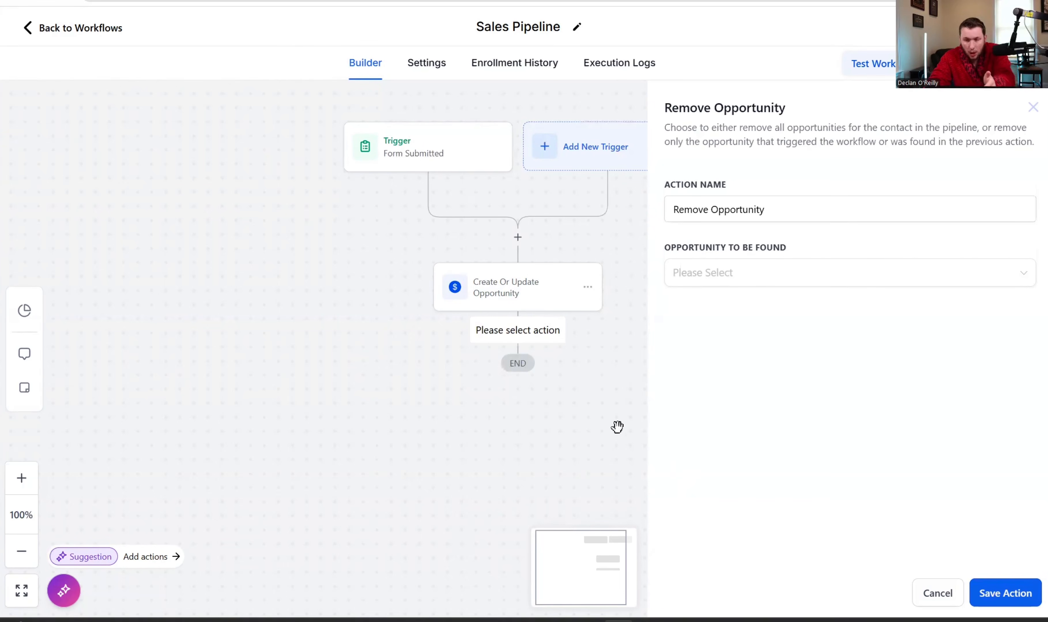
click(925, 594)
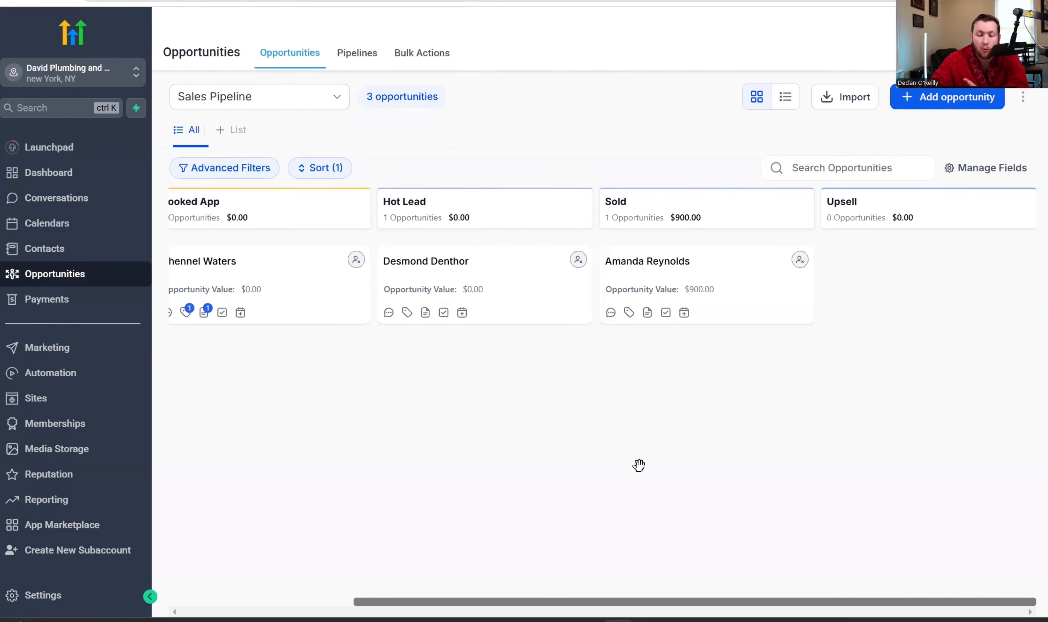
- Drag the Booked App card and the $900.00 Sold card into the Hot Lead column
drag(505, 601, 321, 601)
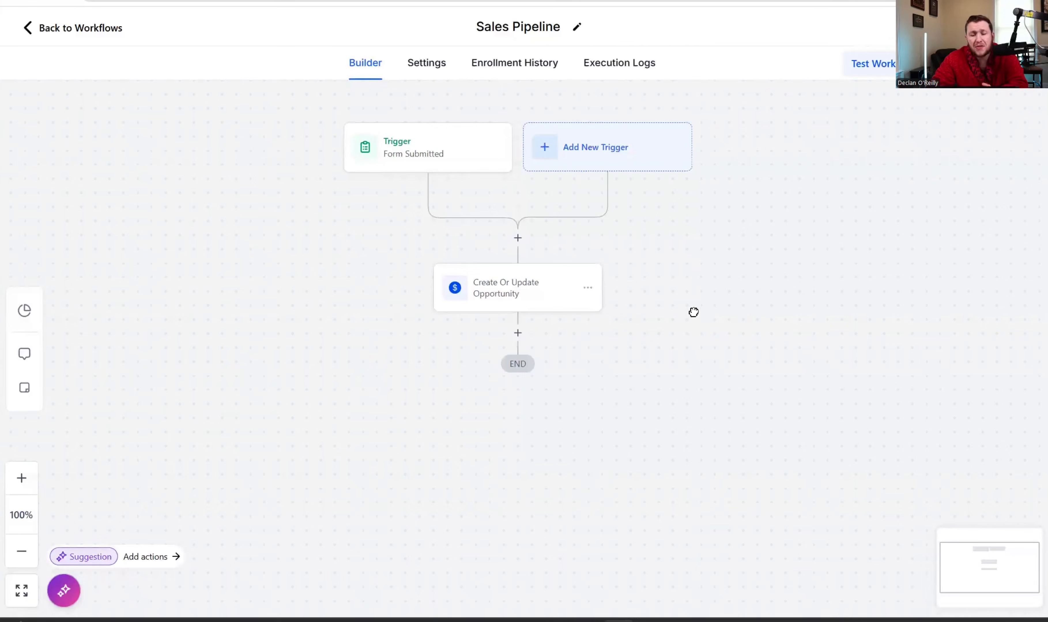
drag(693, 313, 692, 301)
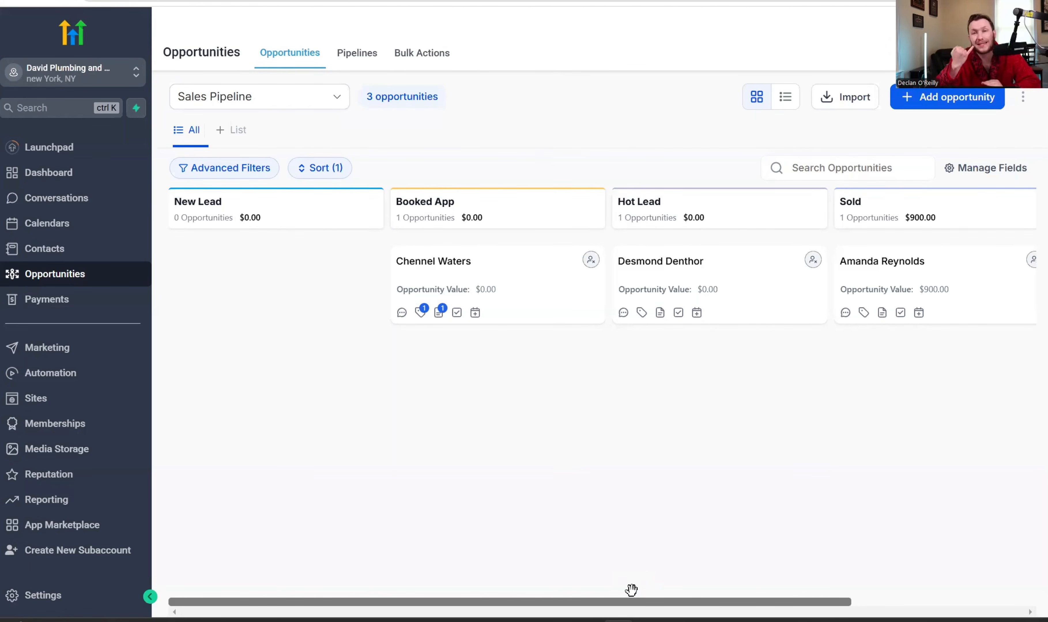
drag(564, 293, 774, 318)
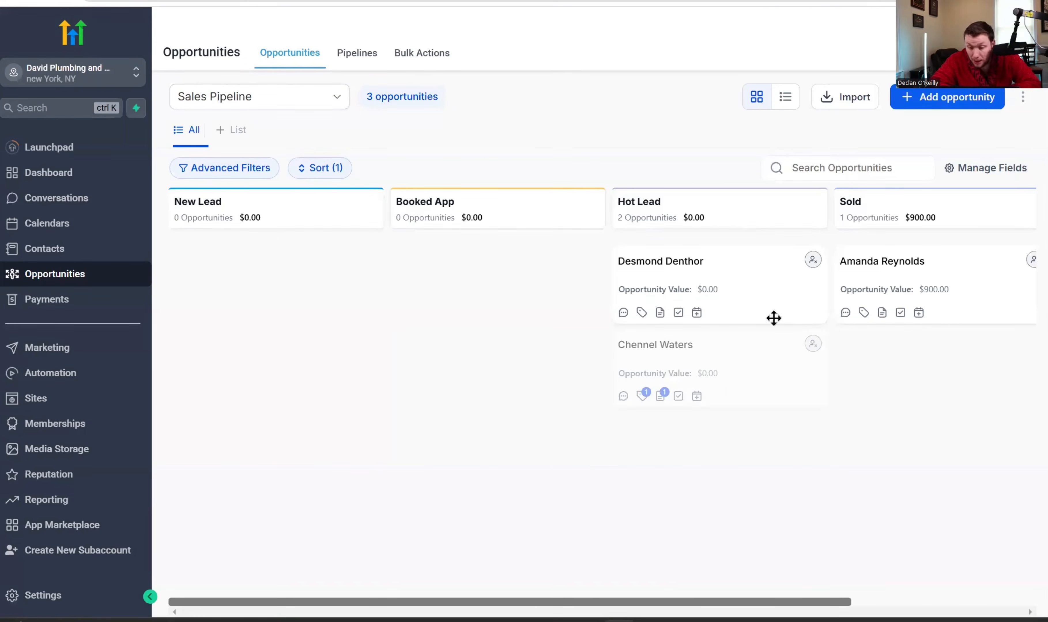
drag(803, 429, 718, 472)
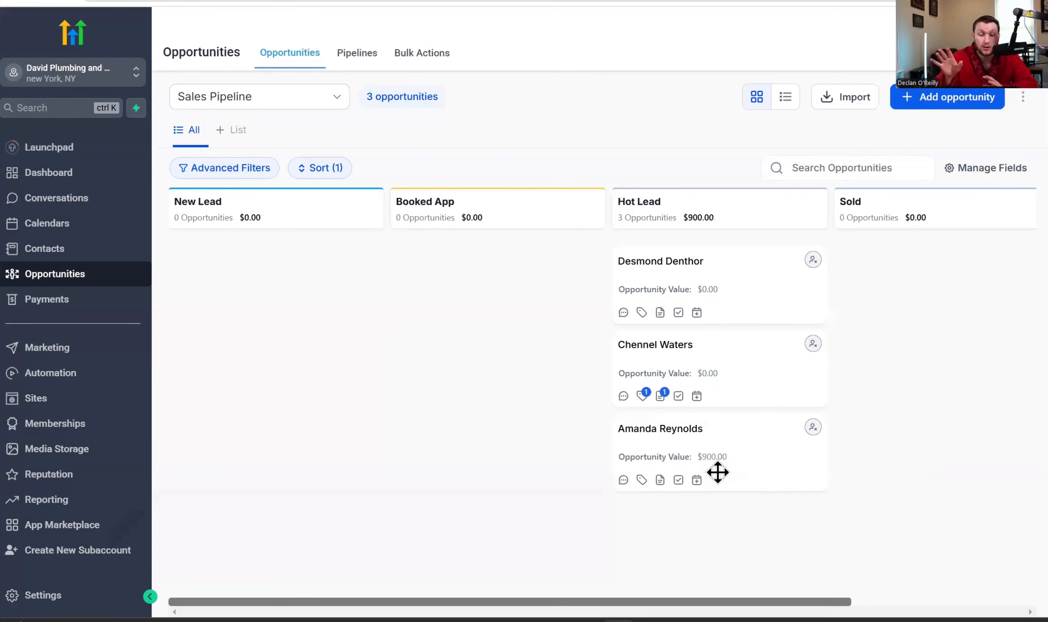